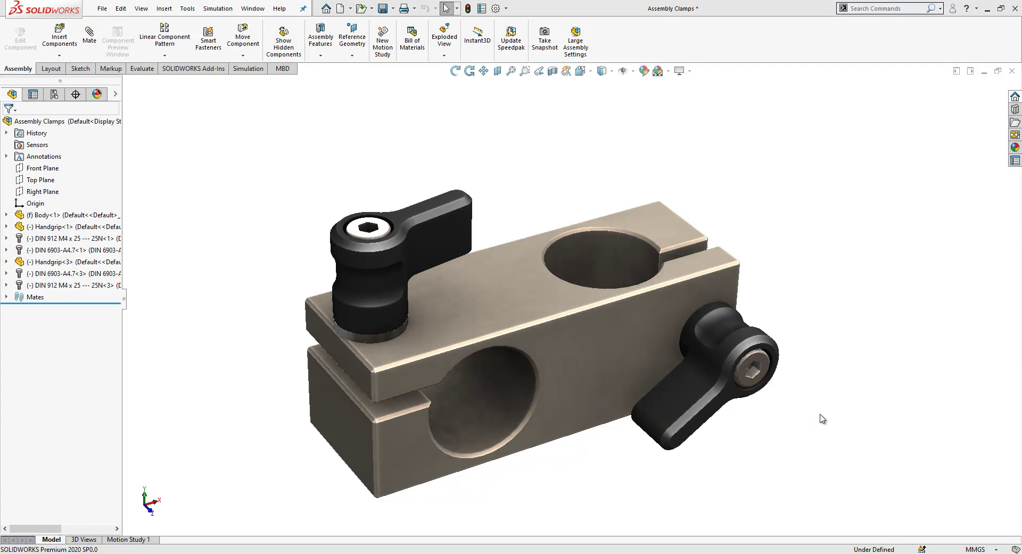
# Step: Create a new blank part document, Part1
pyautogui.click(339, 9)
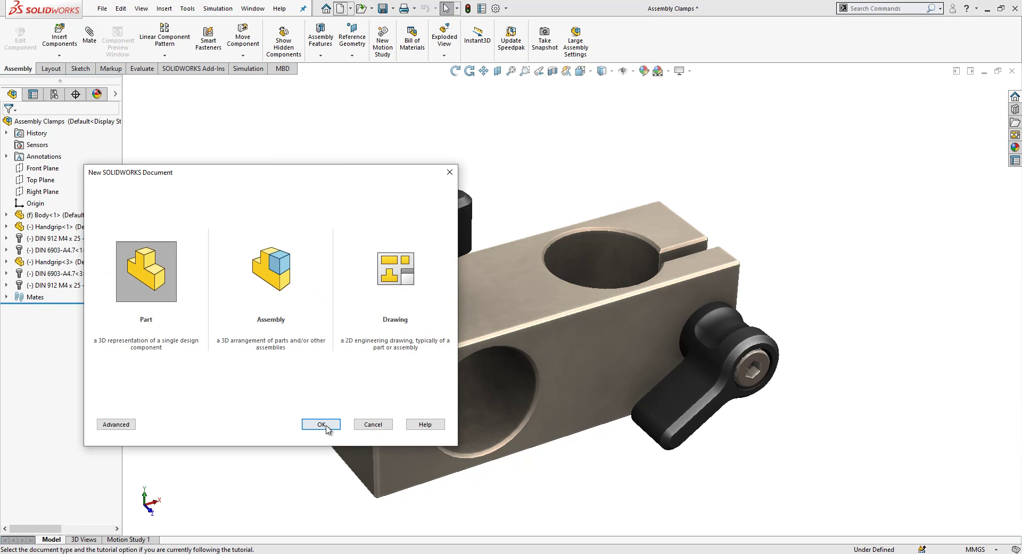
pyautogui.click(326, 426)
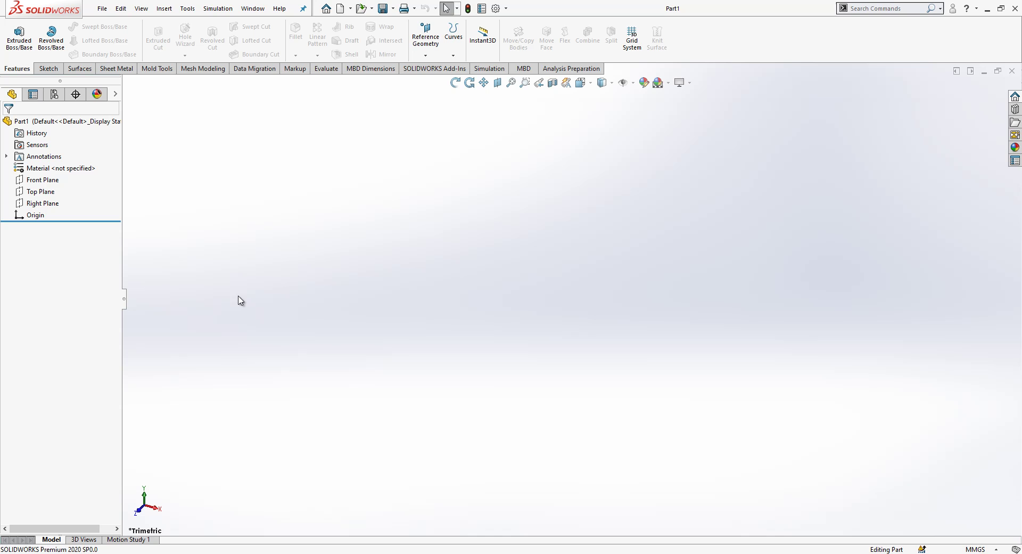
# Step: Start a sketch on the Front Plane and draw a center rectangle on the origin
pyautogui.click(60, 179)
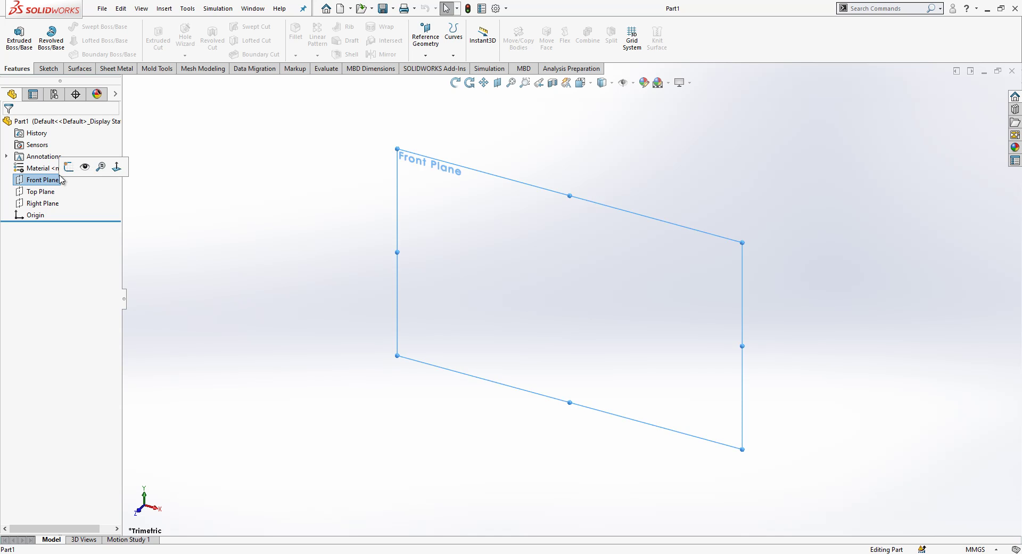
pyautogui.click(68, 168)
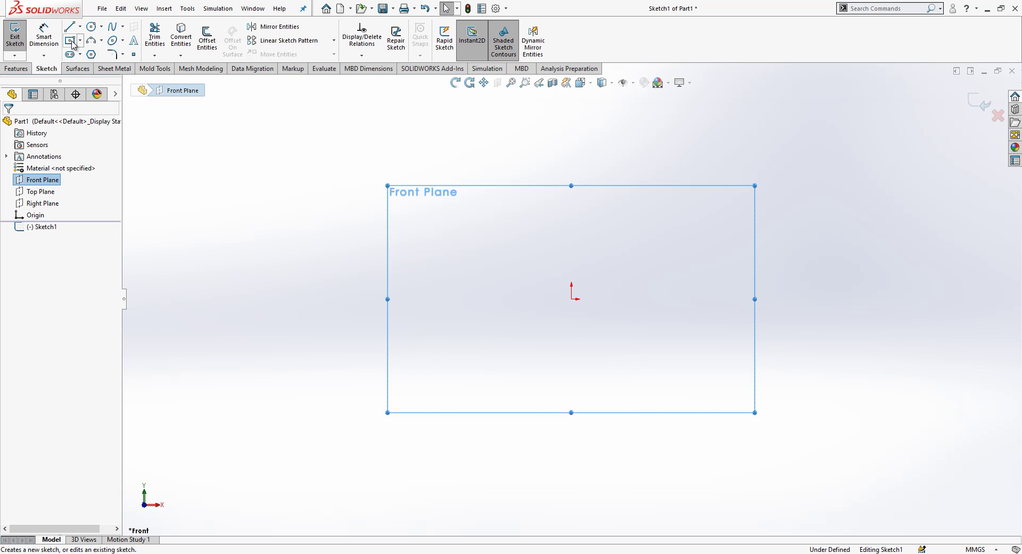
pyautogui.click(70, 43)
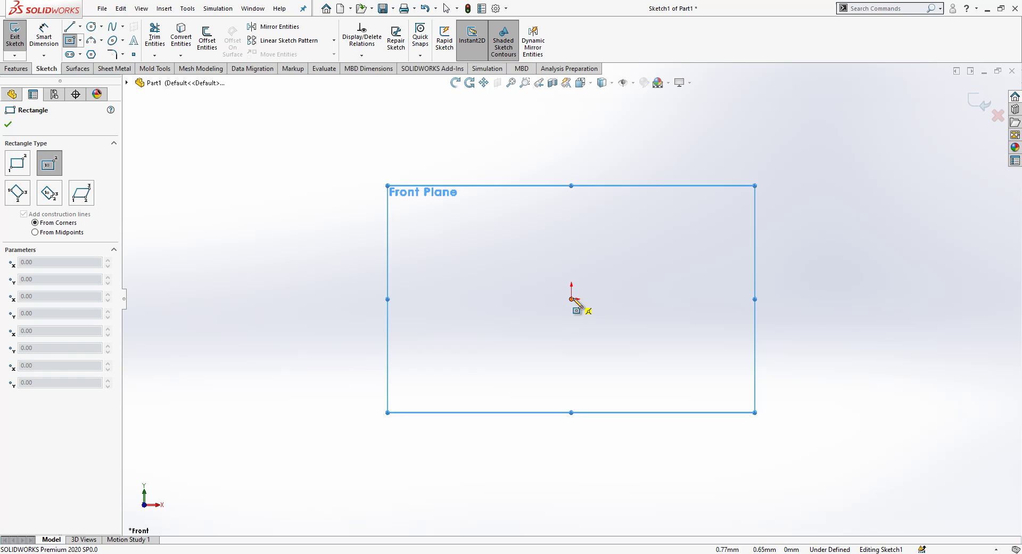
pyautogui.click(572, 299)
pyautogui.click(794, 225)
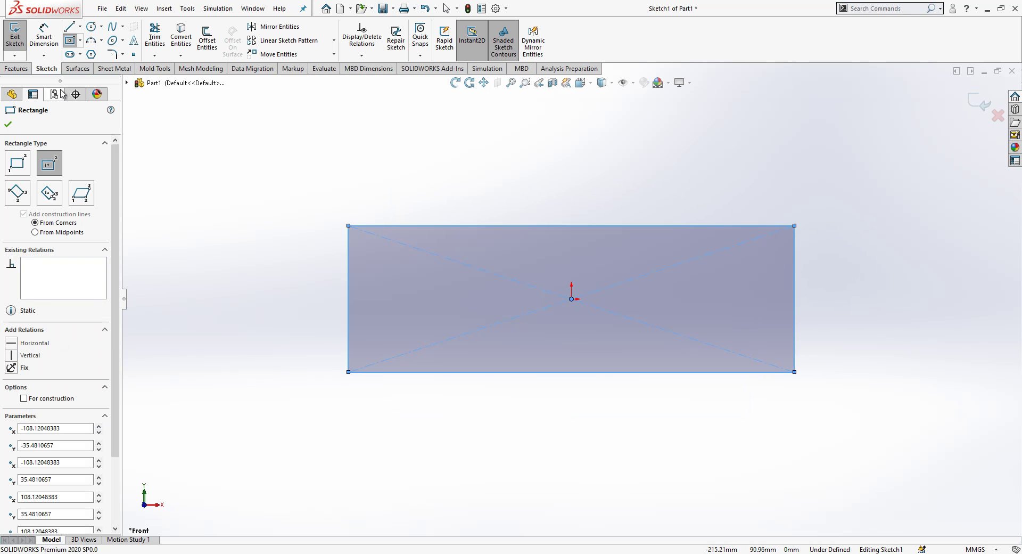
# Step: Dimension the rectangle 70 mm wide and 25 mm tall, then exit the sketch
pyautogui.click(51, 46)
pyautogui.click(403, 226)
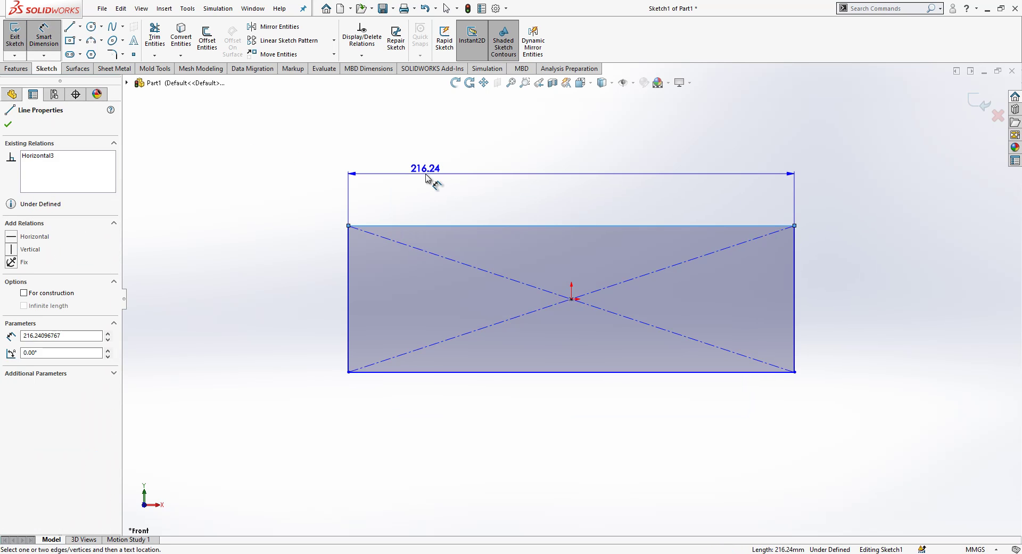
pyautogui.click(426, 178)
pyautogui.write('70')
pyautogui.press('Return')
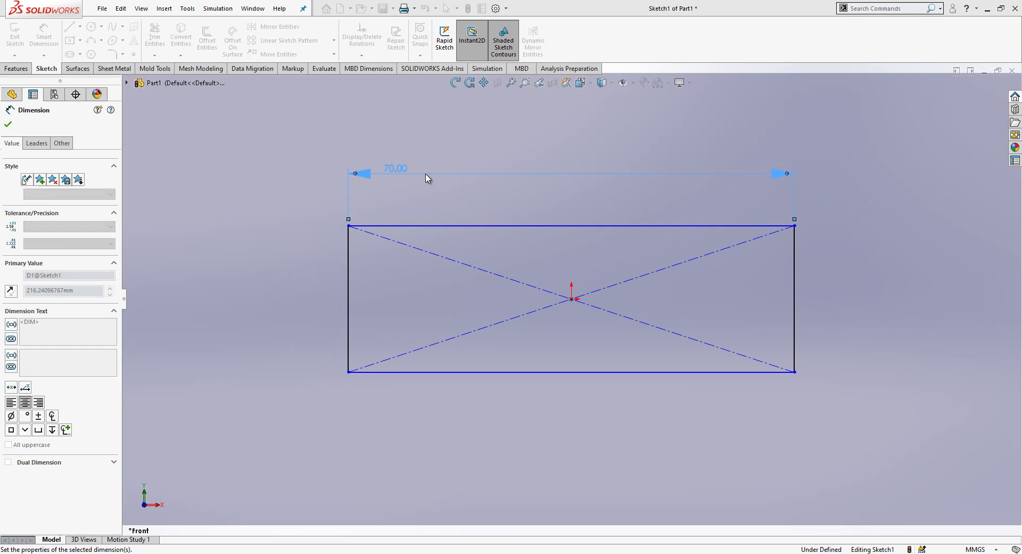
pyautogui.click(805, 293)
pyautogui.click(816, 295)
pyautogui.write('25')
pyautogui.press('Return')
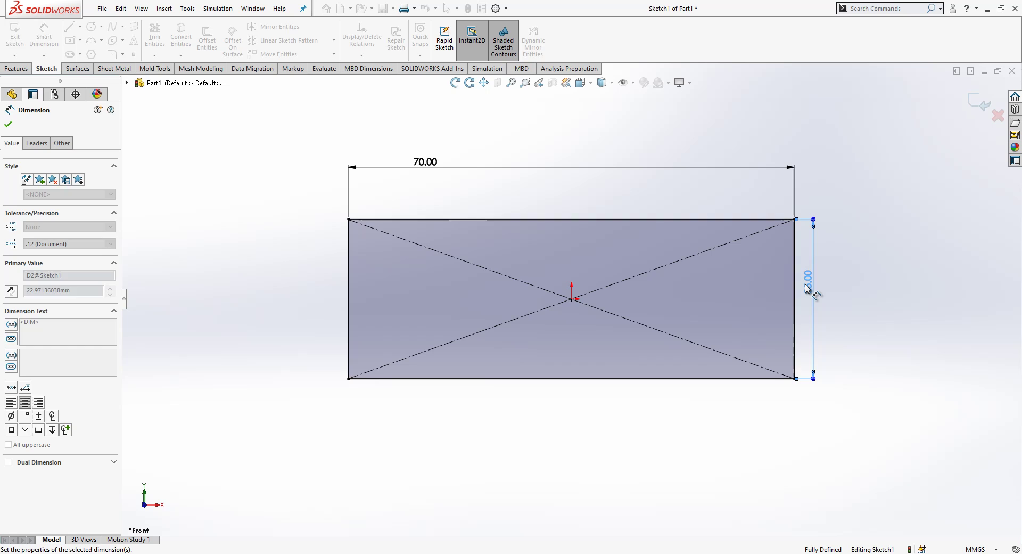
pyautogui.click(862, 285)
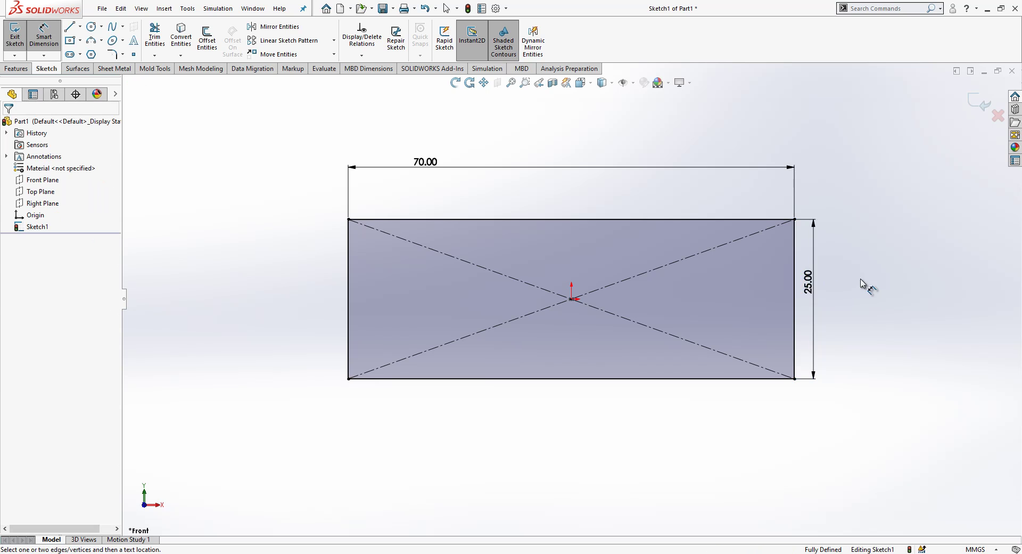
pyautogui.click(975, 105)
# Step: Extrude the rectangle 25 mm deep with a Mid Plane end condition
pyautogui.click(21, 35)
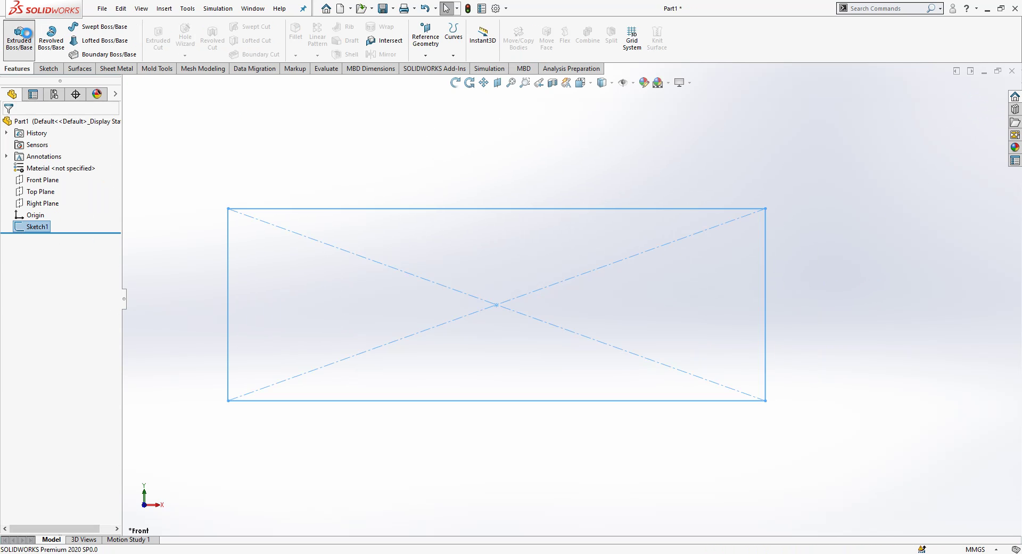
pyautogui.write('25')
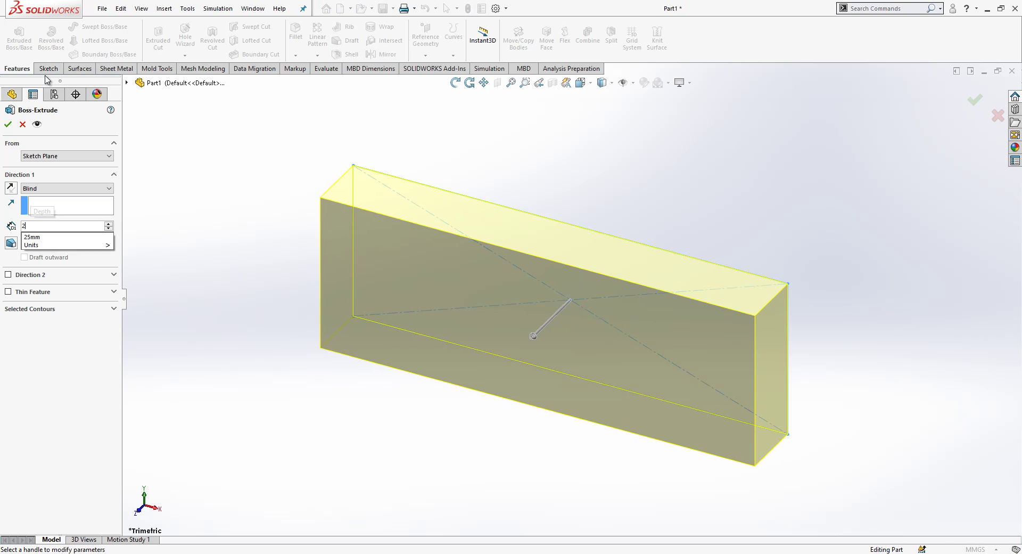
pyautogui.press('Return')
pyautogui.click(90, 188)
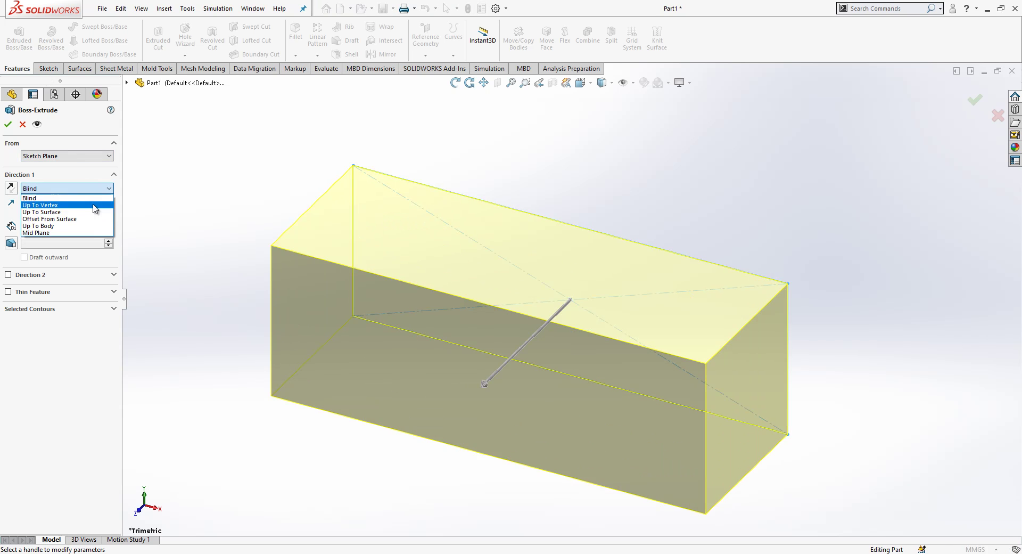
pyautogui.click(88, 235)
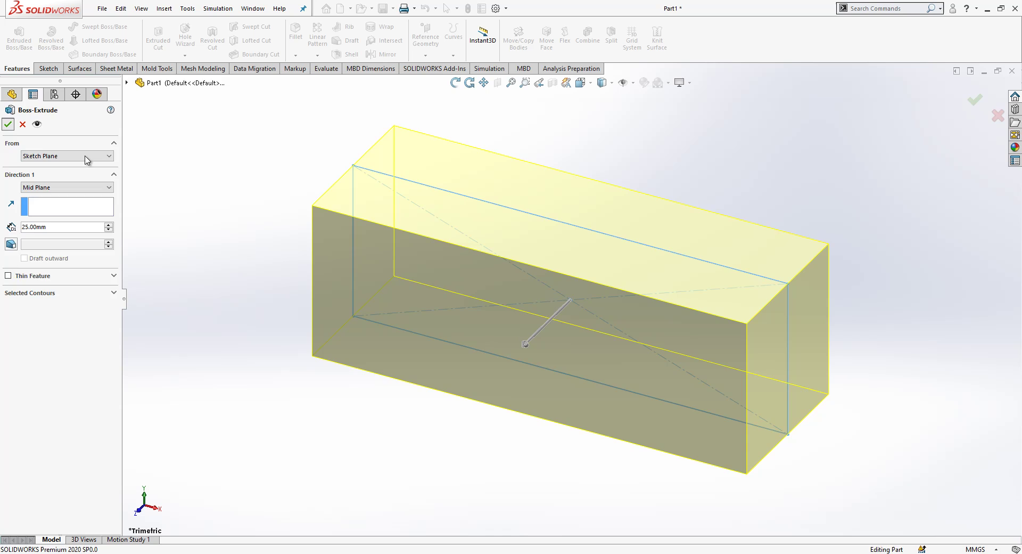
pyautogui.press('Return')
pyautogui.click(316, 246)
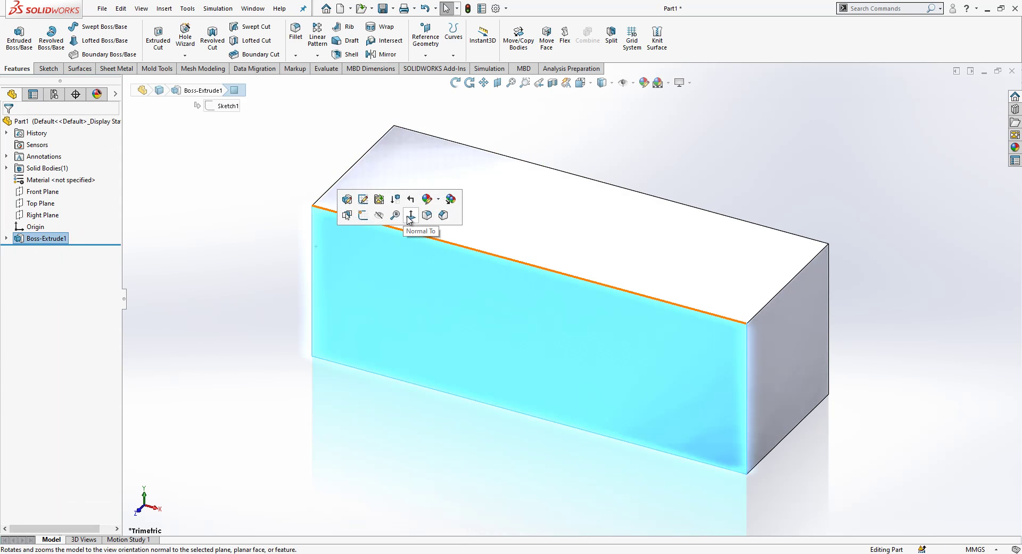
# Step: Start a sketch on the block's front face and draw a circle left of the origin
pyautogui.click(411, 215)
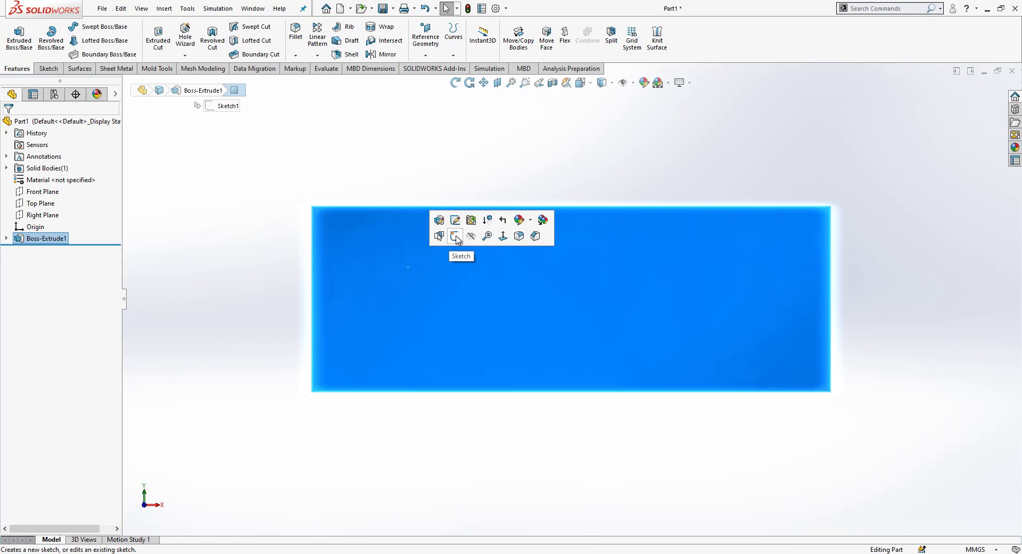
pyautogui.click(457, 237)
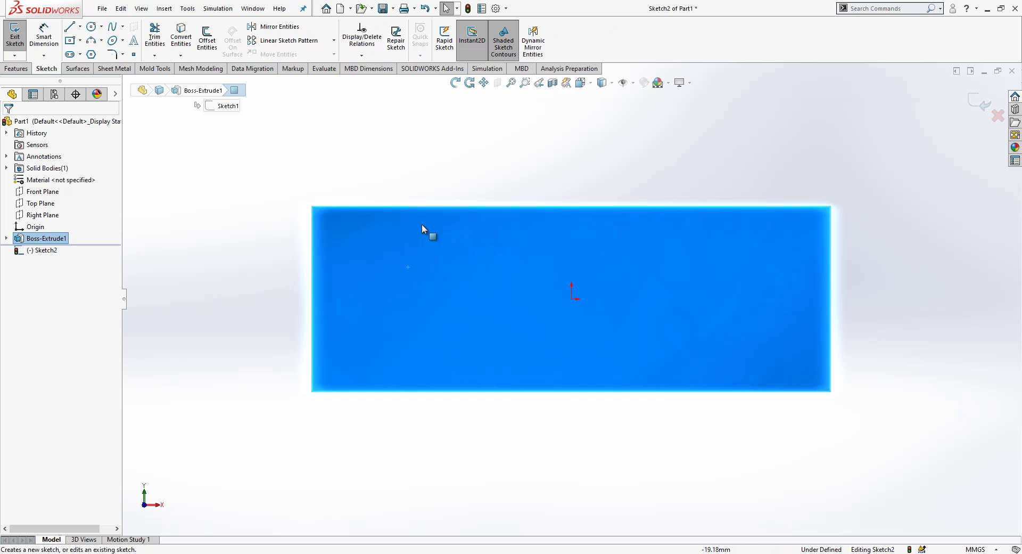
pyautogui.click(92, 27)
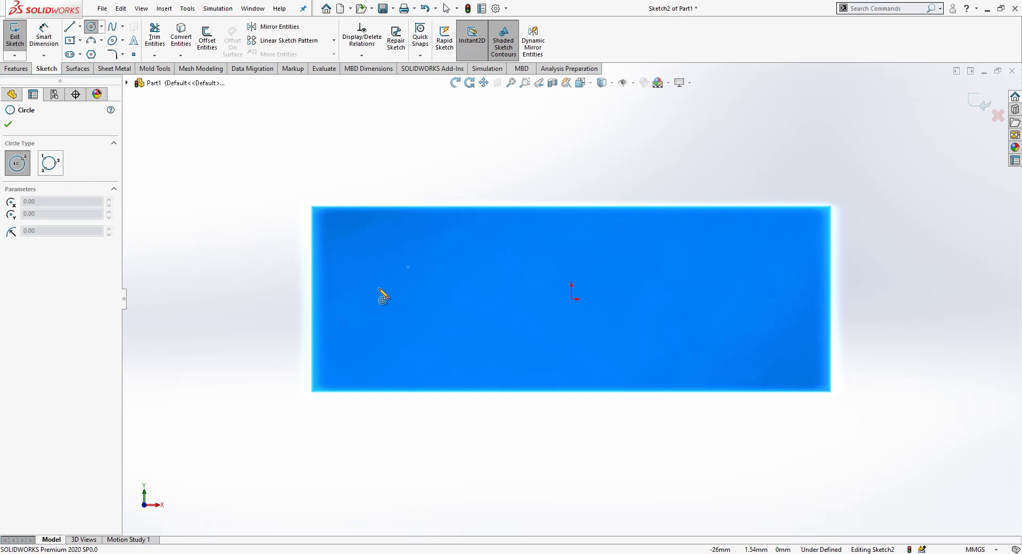
pyautogui.moveTo(379, 299)
pyautogui.mouseDown()
pyautogui.moveTo(390, 258)
pyautogui.moveTo(380, 235)
pyautogui.mouseUp()
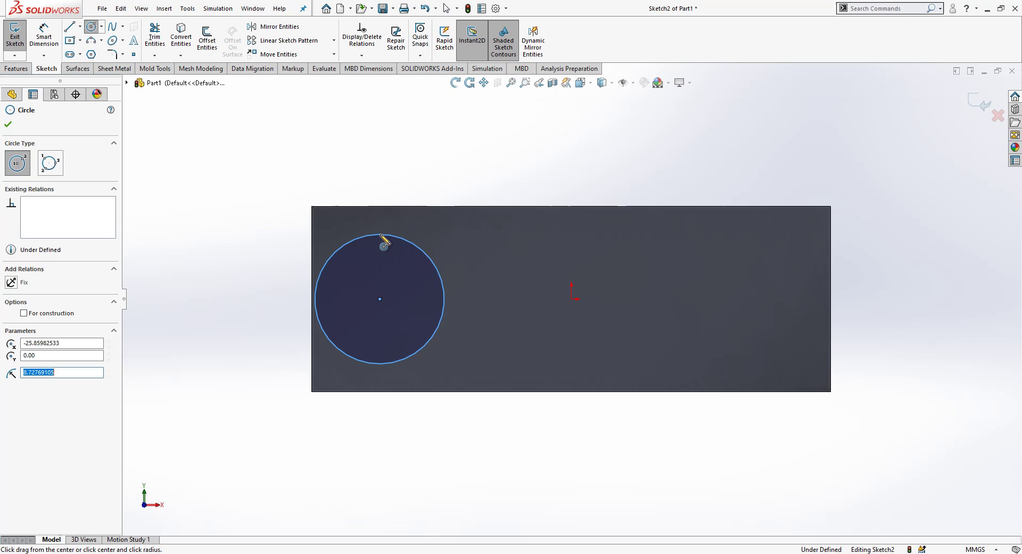
pyautogui.press('Escape')
pyautogui.moveTo(380, 298); pyautogui.dragTo(423, 299)
pyautogui.click(343, 233)
# Step: Draw two horizontal slot lines from the block's left edge into the circle
pyautogui.click(68, 27)
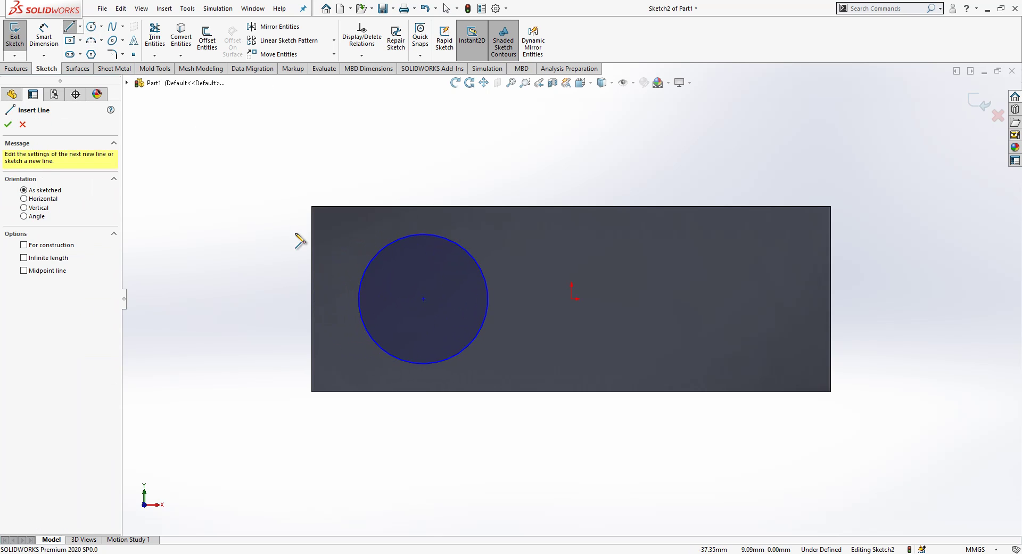
pyautogui.click(311, 249)
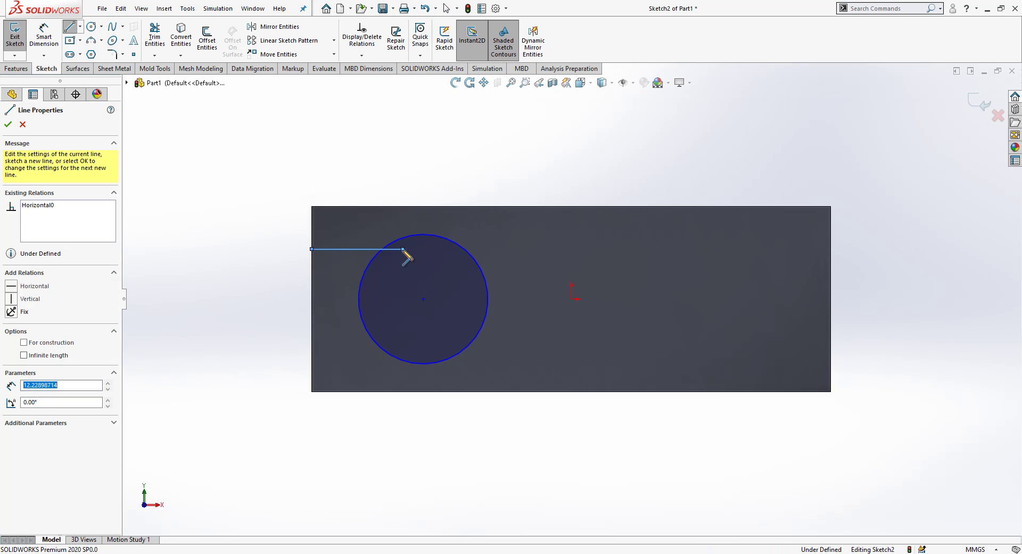
pyautogui.click(403, 248)
pyautogui.click(403, 276)
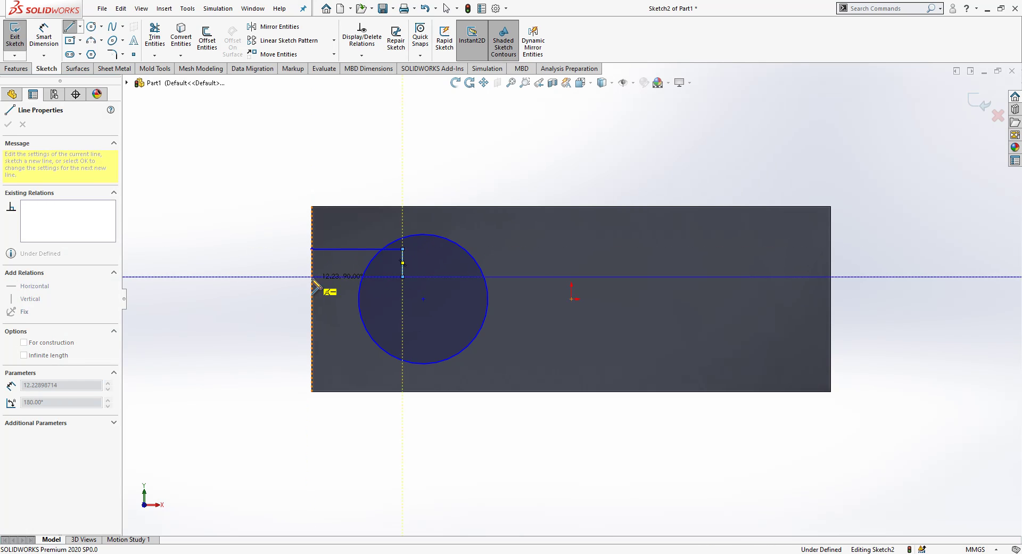
pyautogui.click(311, 277)
pyautogui.press('Escape')
pyautogui.click(403, 268)
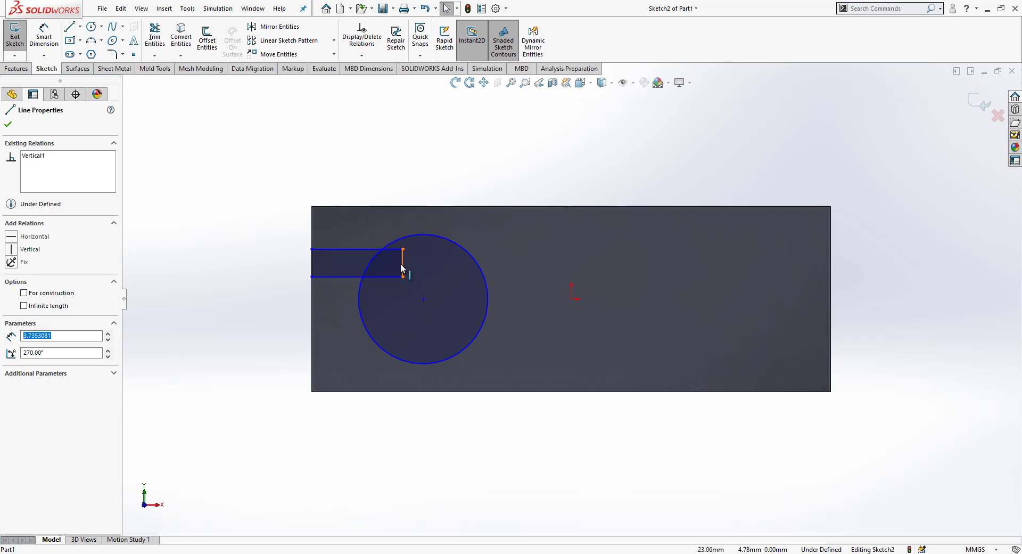
pyautogui.press('Delete')
pyautogui.scroll(-1, 420, 267)
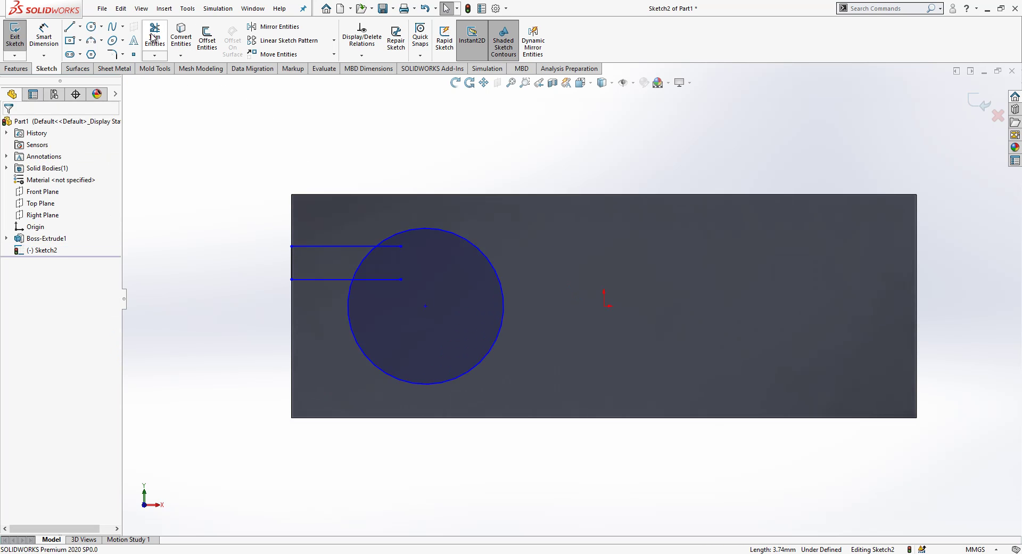
pyautogui.click(604, 306)
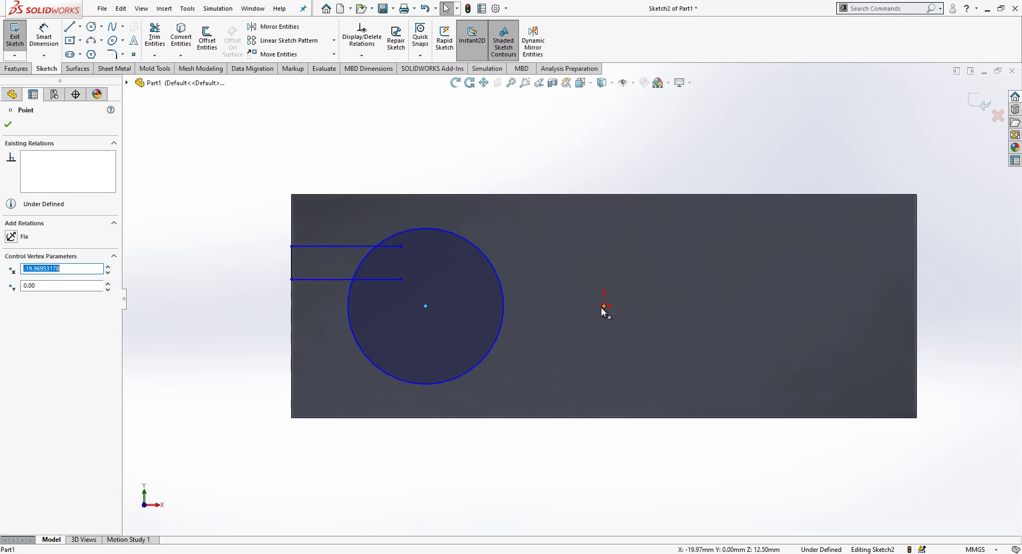
pyautogui.keyDown('ctrl'); pyautogui.click(291, 286); pyautogui.keyUp('ctrl')
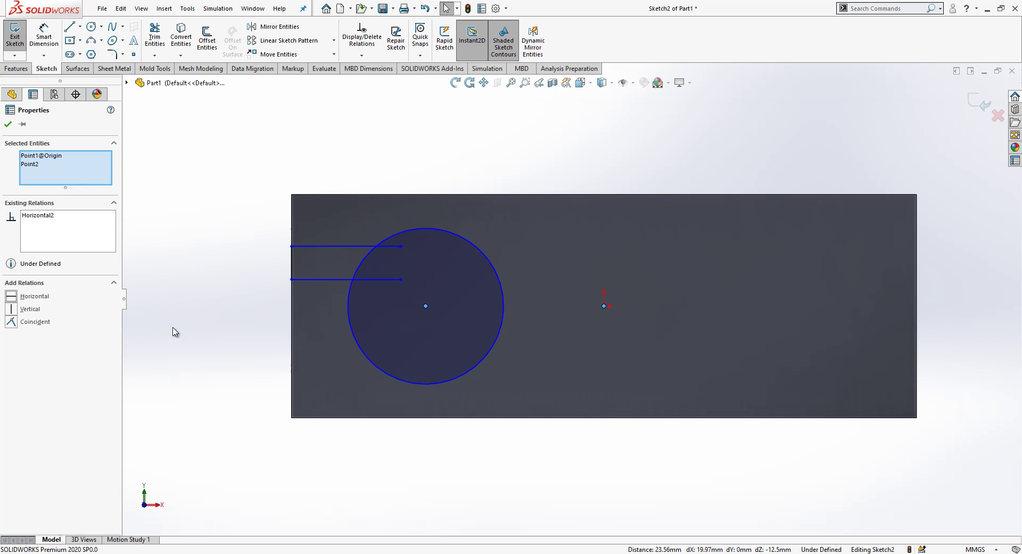
pyautogui.click(187, 336)
# Step: Dimension the circle's centre 15 mm from the origin and its diameter to 20 mm
pyautogui.click(43, 37)
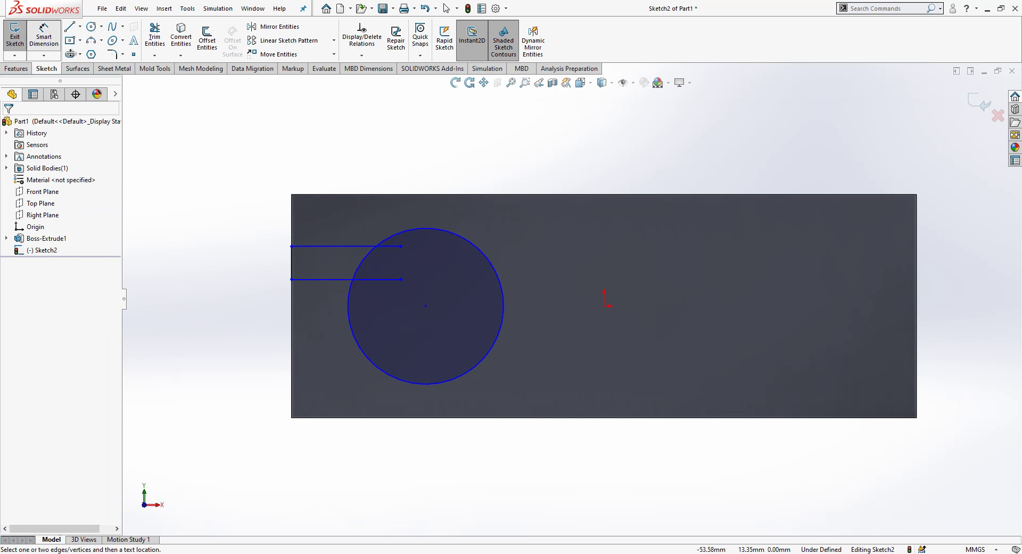
pyautogui.click(426, 307)
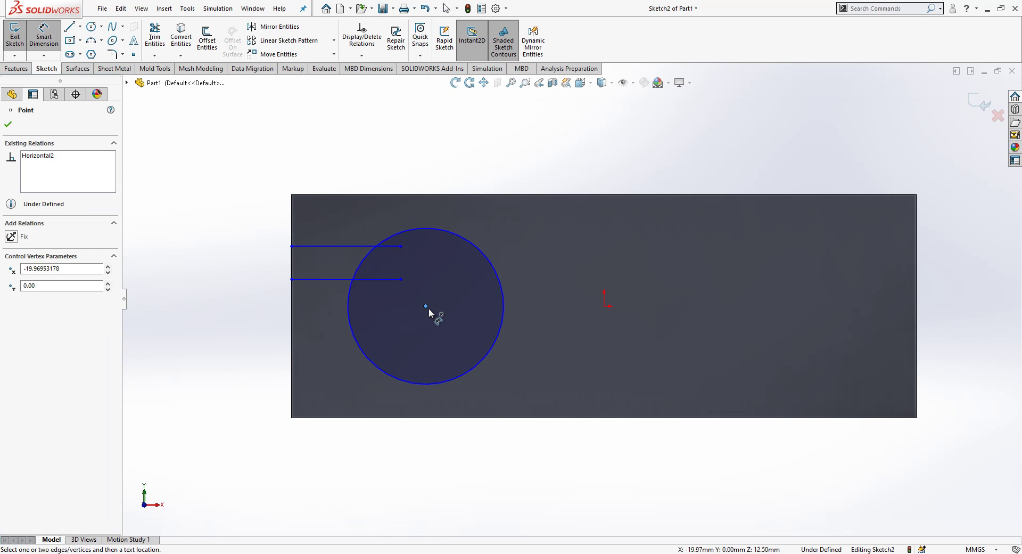
pyautogui.click(604, 305)
pyautogui.click(556, 149)
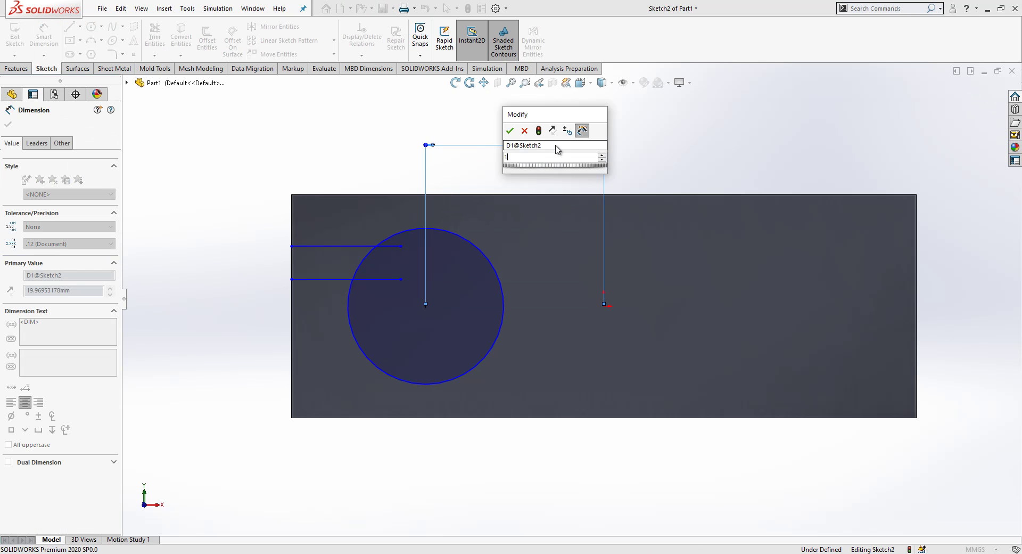
pyautogui.write('15')
pyautogui.press('Return')
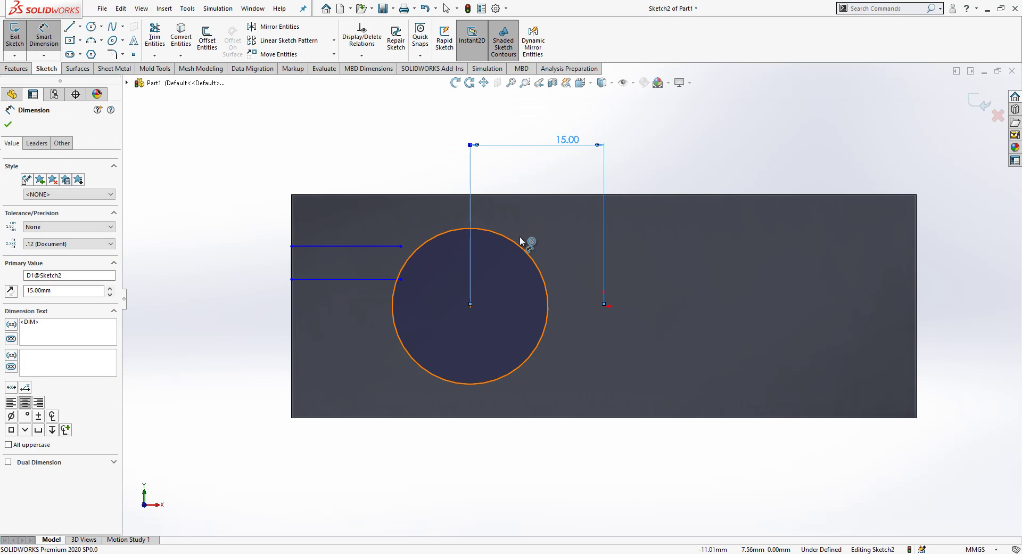
pyautogui.click(517, 239)
pyautogui.click(539, 233)
pyautogui.write('20')
pyautogui.press('Return')
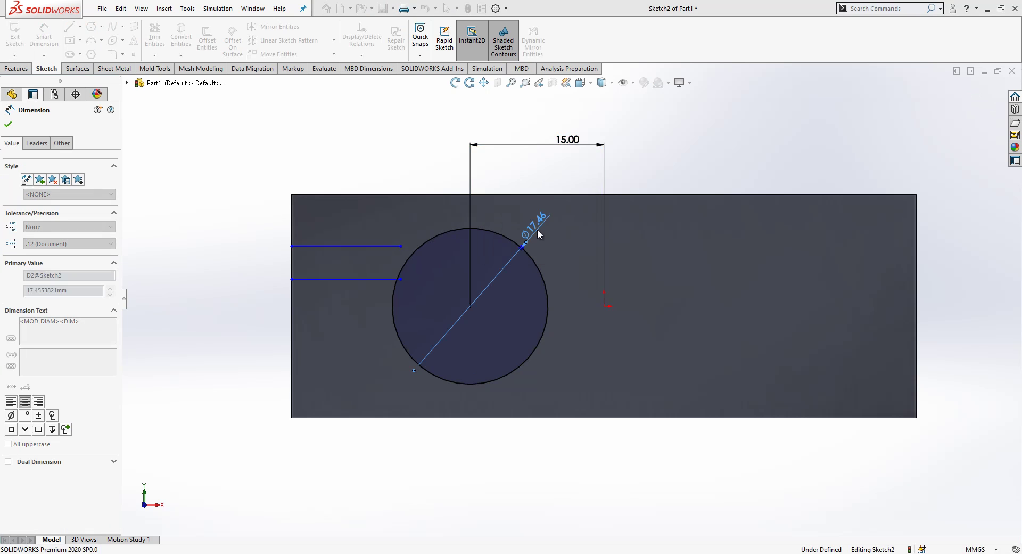
pyautogui.click(378, 162)
pyautogui.press('Escape')
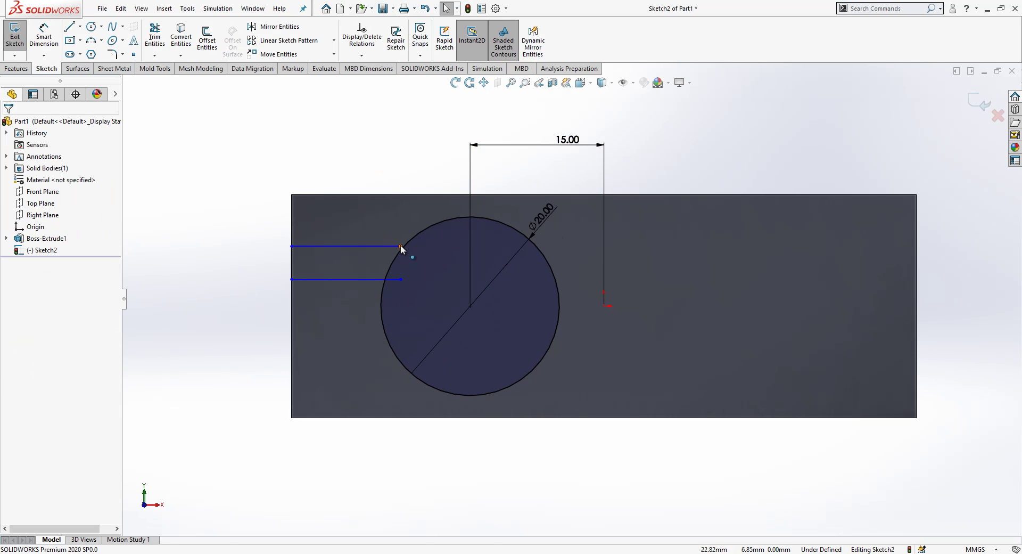
# Step: Extend the upper slot line and trim away the arc between the slot lines
pyautogui.moveTo(398, 246); pyautogui.dragTo(431, 246)
pyautogui.click(159, 41)
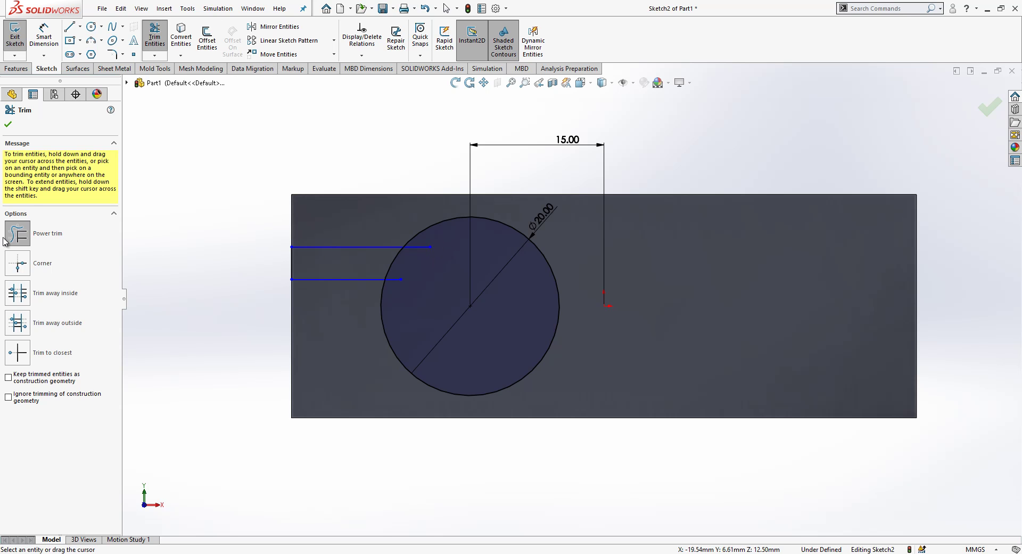
pyautogui.moveTo(445, 242); pyautogui.dragTo(392, 263)
pyautogui.press('Escape')
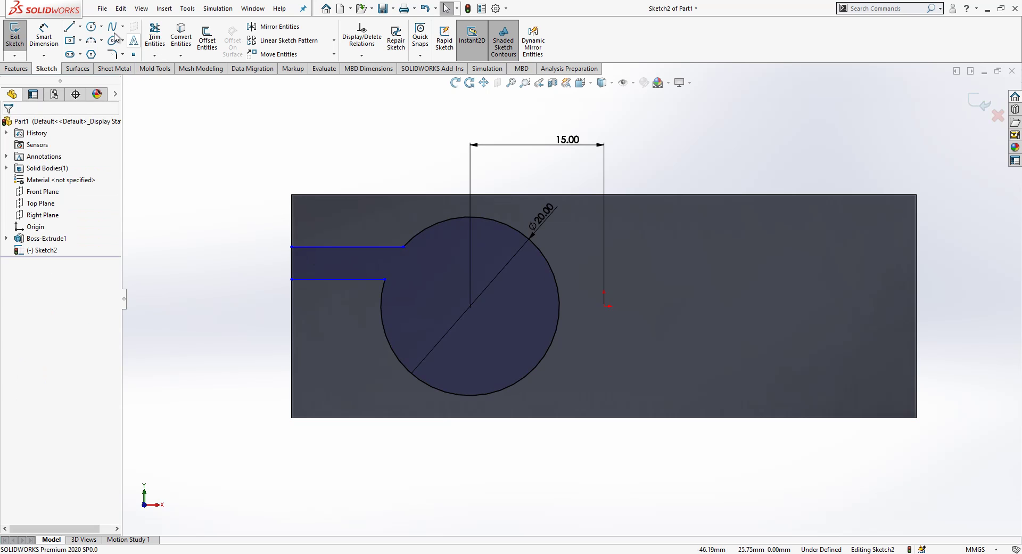
# Step: Dimension the slot 3 mm wide and its lower line 3 mm from the origin
pyautogui.click(45, 38)
pyautogui.click(370, 279)
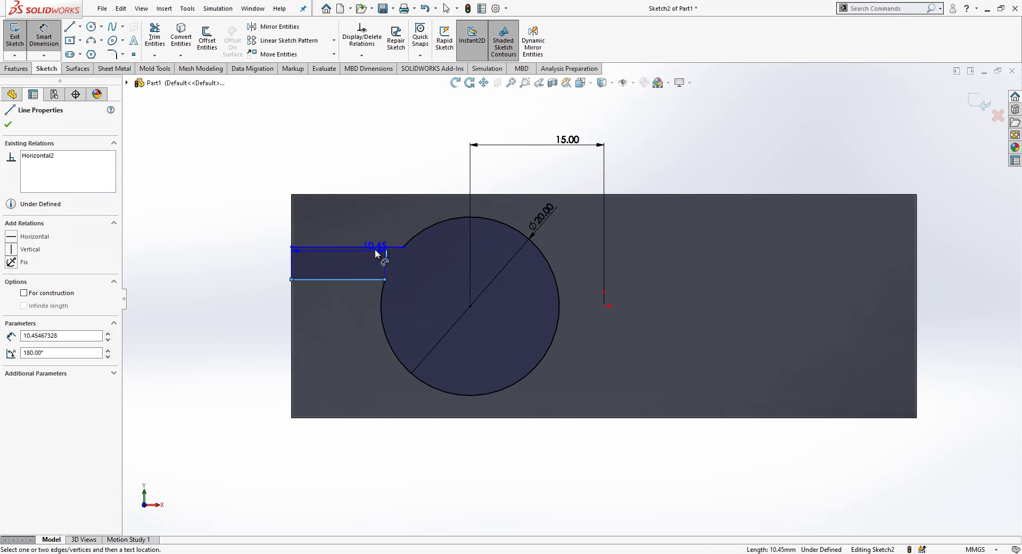
pyautogui.click(377, 260)
pyautogui.write('3')
pyautogui.press('Return')
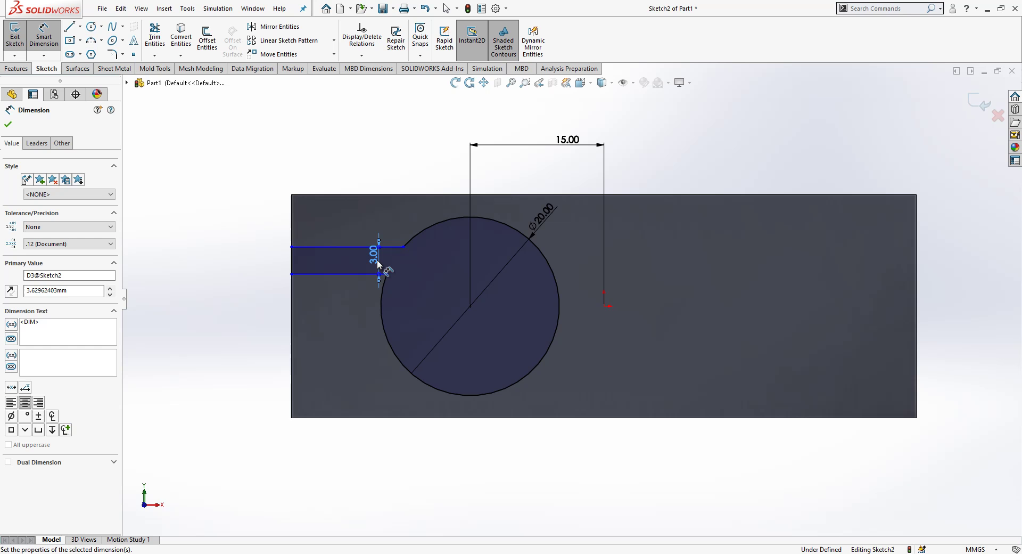
pyautogui.click(367, 274)
pyautogui.click(604, 306)
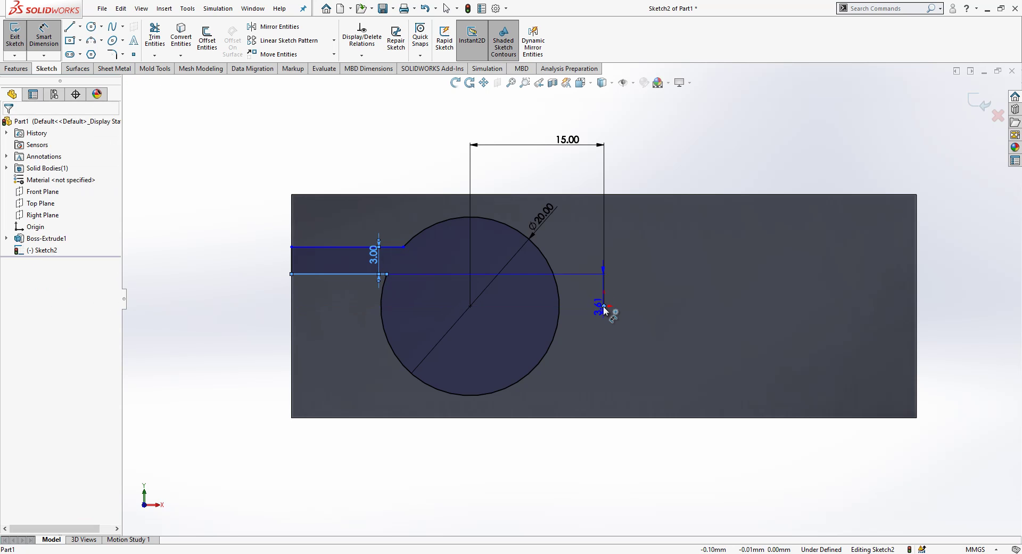
pyautogui.click(596, 297)
pyautogui.write('3')
pyautogui.press('Return')
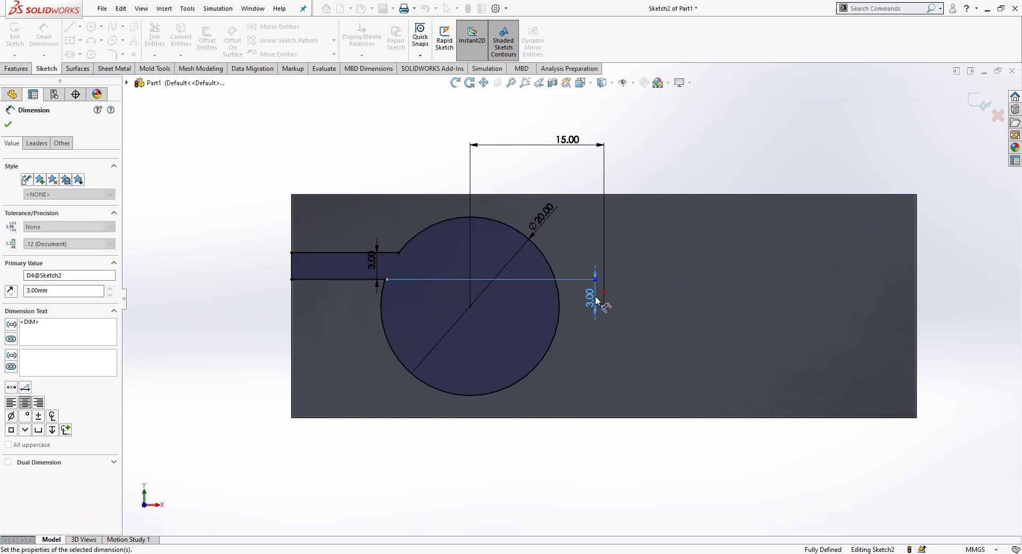
pyautogui.press('Escape')
pyautogui.press('Escape')
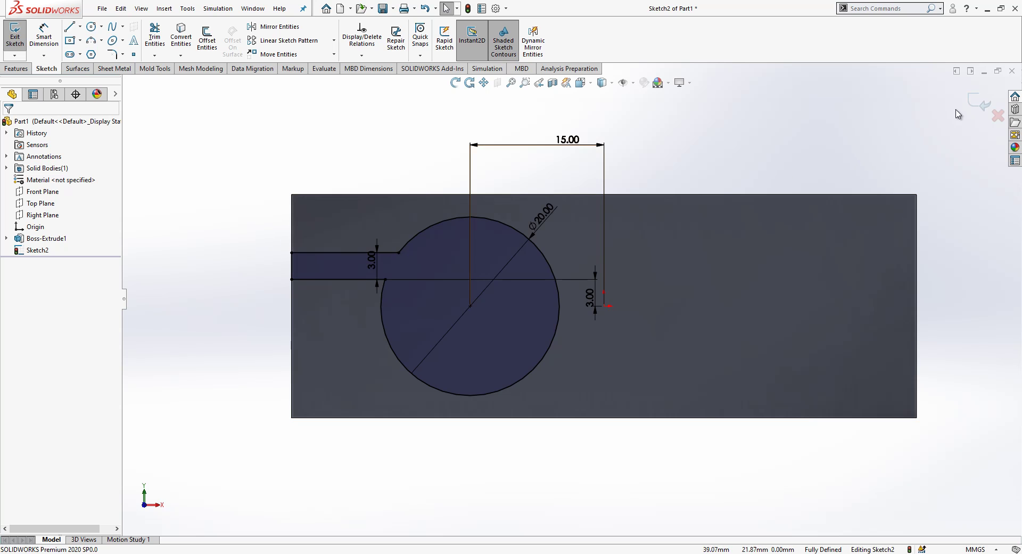
# Step: Cut the keyhole profile into the block with an Up To Next end condition
pyautogui.click(970, 101)
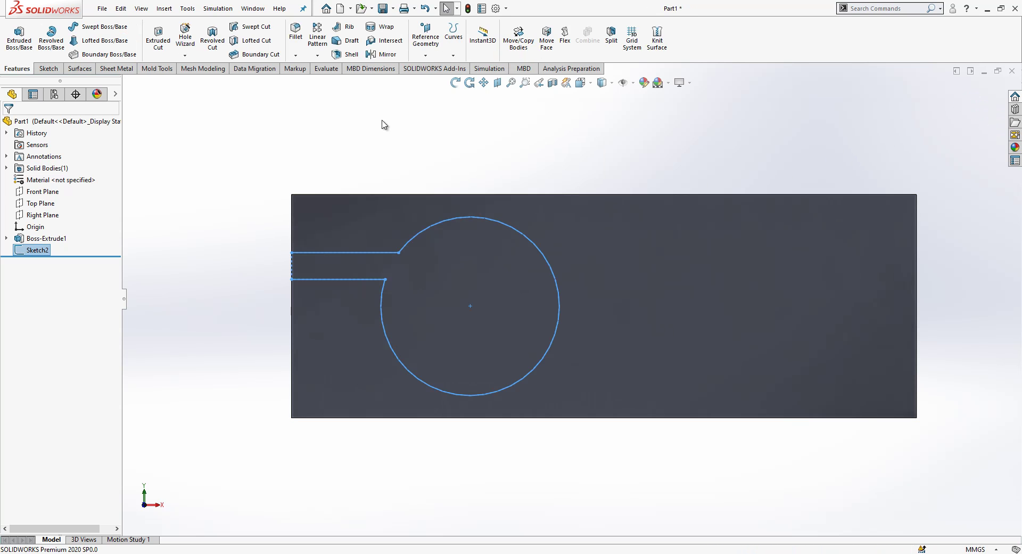
pyautogui.click(159, 36)
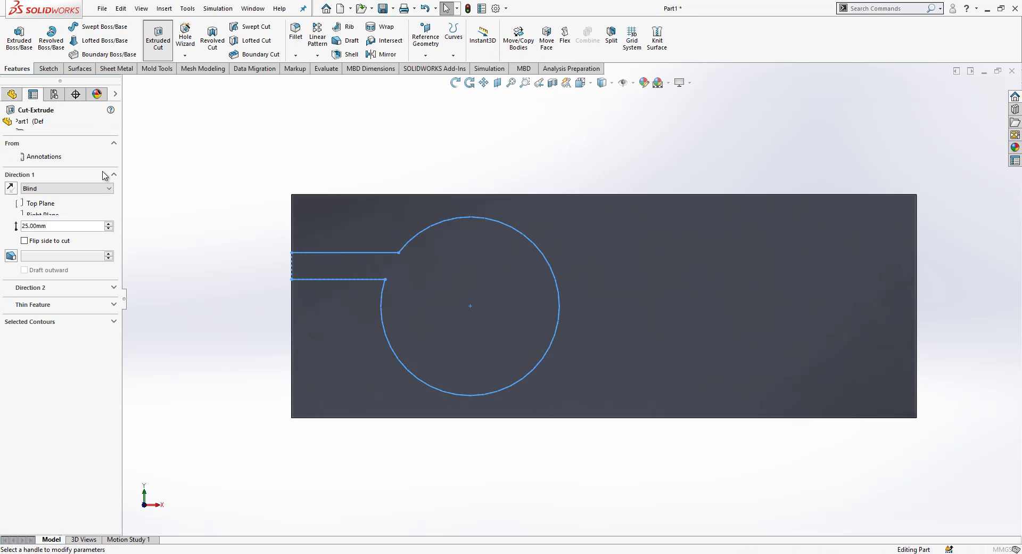
pyautogui.click(75, 190)
pyautogui.click(75, 219)
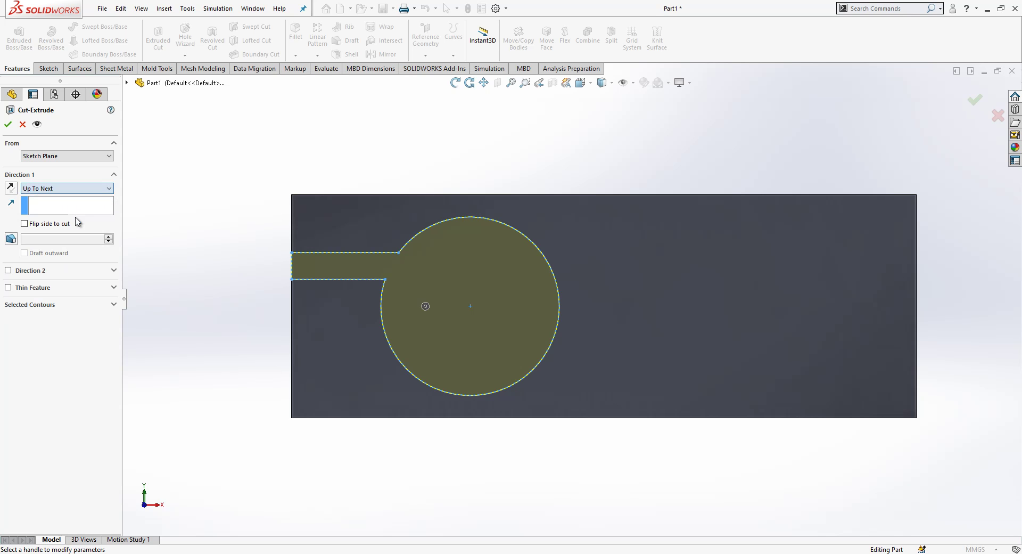
pyautogui.click(8, 124)
pyautogui.moveTo(788, 267)
pyautogui.mouseDown(button='middle')
pyautogui.moveTo(792, 397)
pyautogui.moveTo(784, 282)
pyautogui.mouseUp(button='middle')
# Step: Start a sketch on the top face with a horizontal construction line from the origin
pyautogui.click(774, 245)
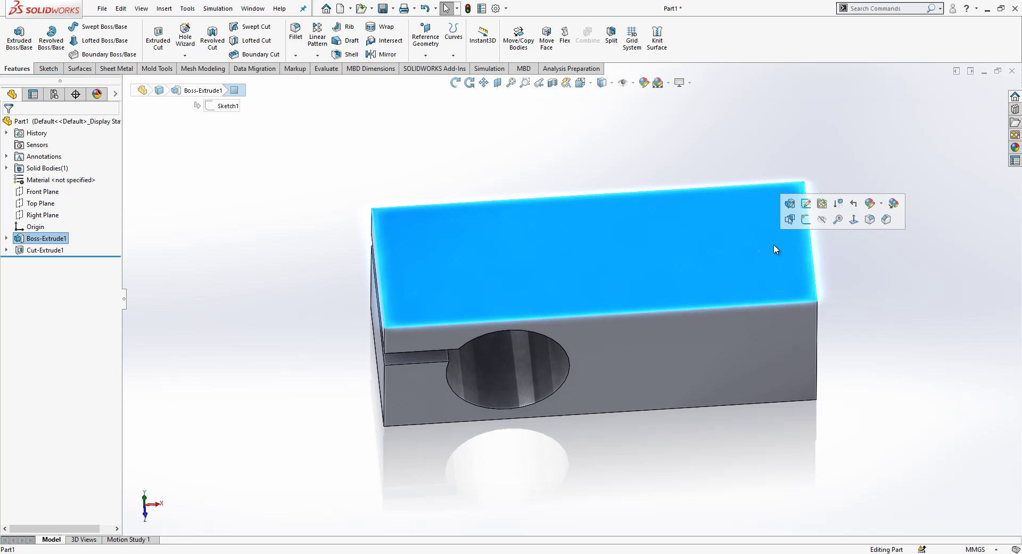
pyautogui.click(853, 220)
pyautogui.rightClick(729, 254)
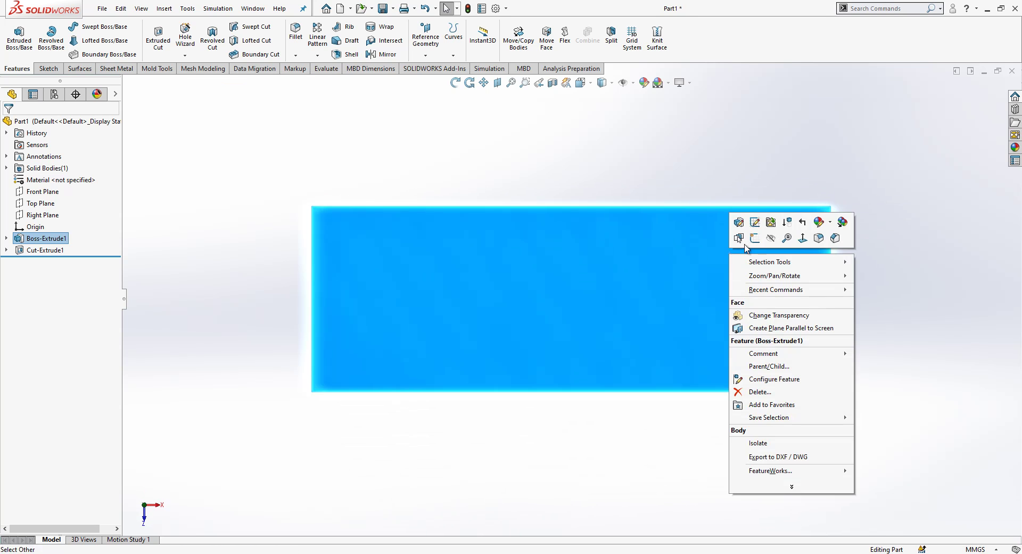
pyautogui.click(756, 240)
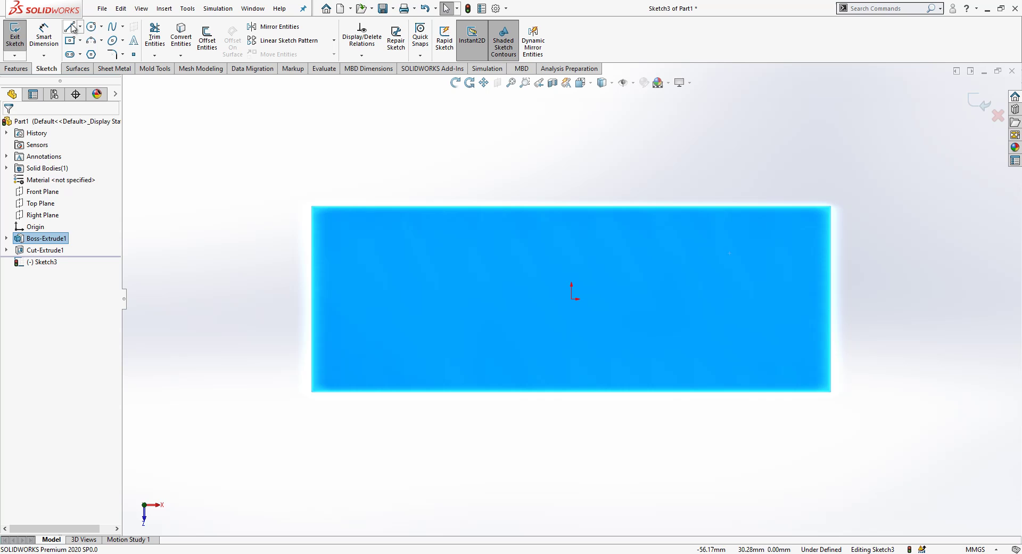
pyautogui.press('l')
pyautogui.click(572, 299)
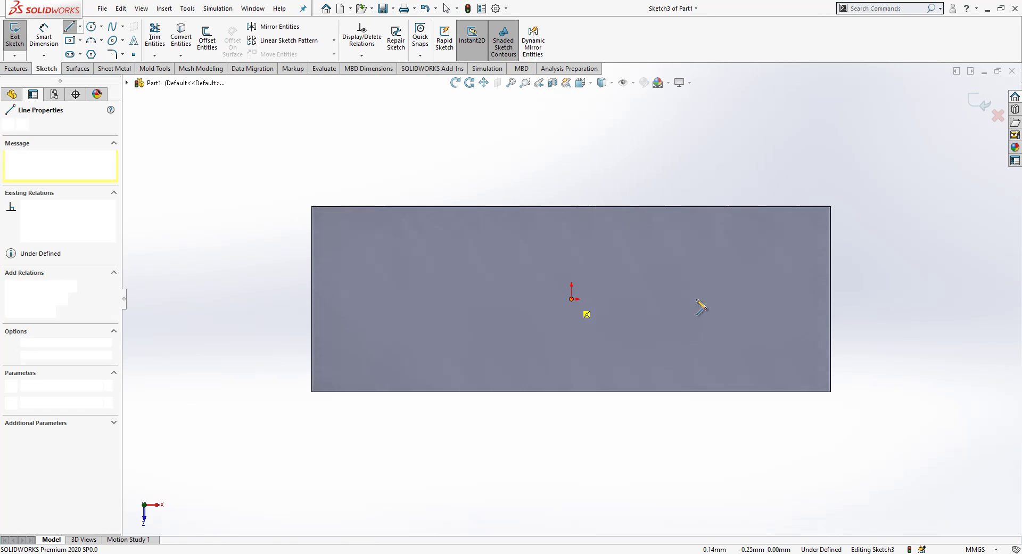
pyautogui.click(730, 299)
pyautogui.press('Escape')
pyautogui.click(714, 303)
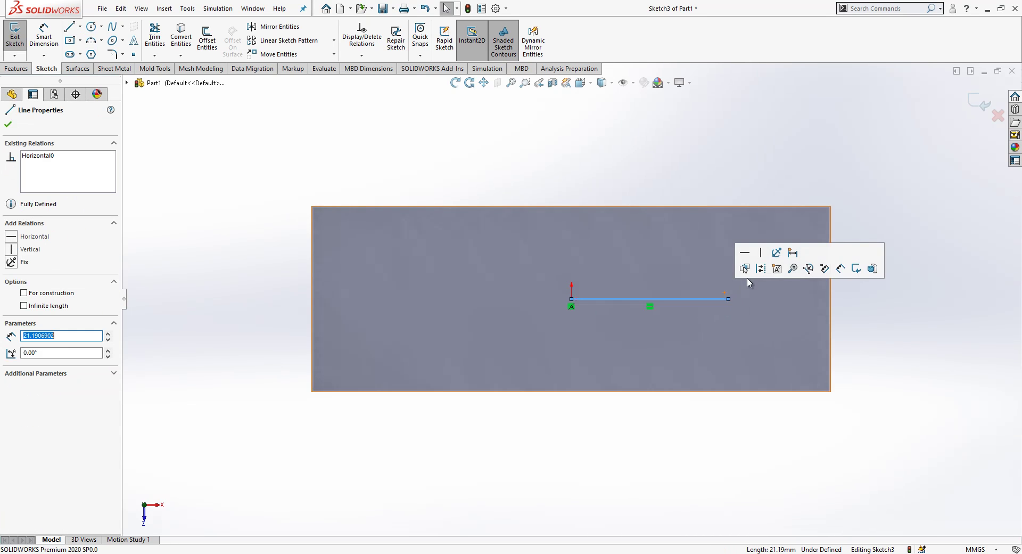
pyautogui.click(761, 268)
pyautogui.click(745, 193)
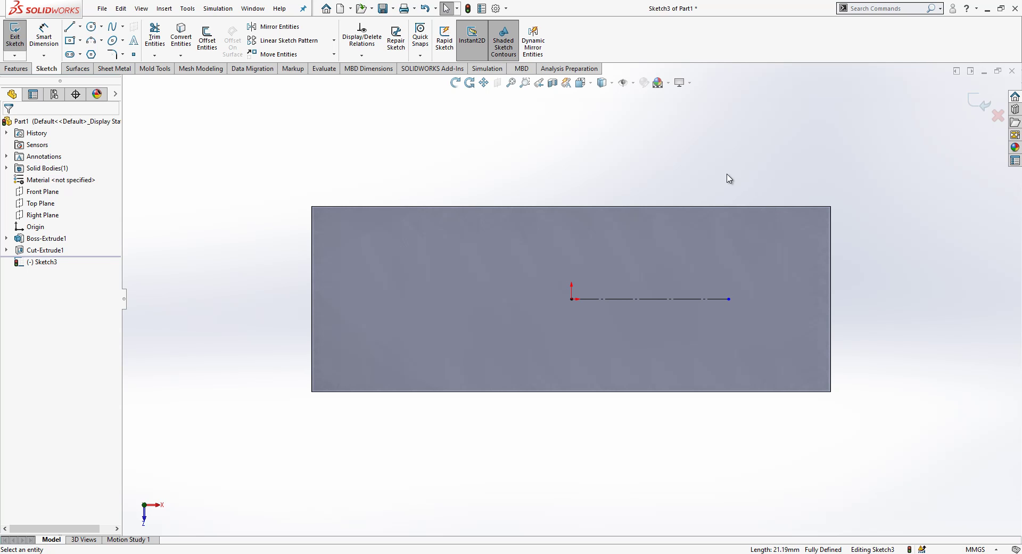
# Step: Add a circle centred on the line's end and a rectangle reaching the right edge
pyautogui.moveTo(730, 178); pyautogui.dragTo(776, 180, button='right')
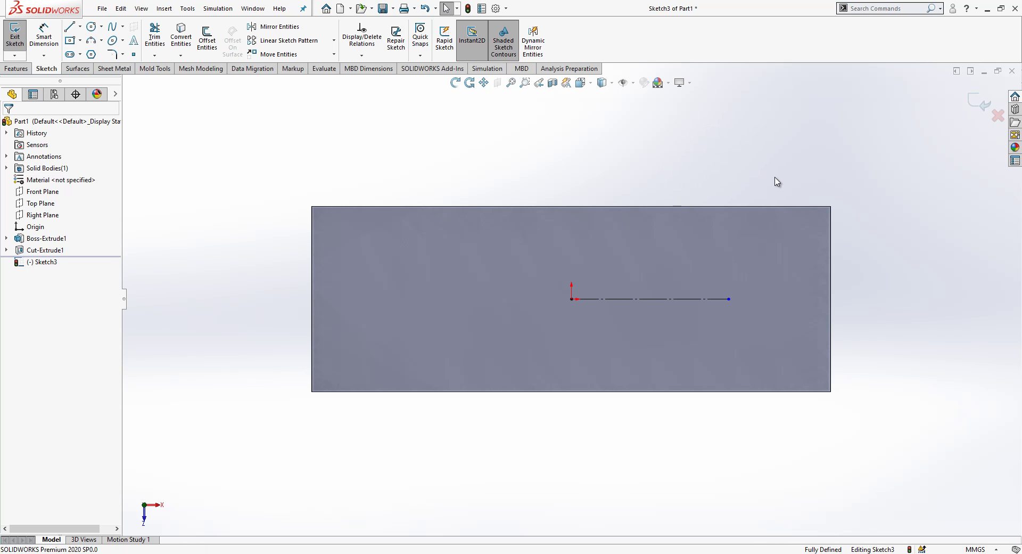
pyautogui.click(730, 299)
pyautogui.click(769, 258)
pyautogui.moveTo(789, 251)
pyautogui.mouseDown(button='right')
pyautogui.moveTo(809, 257)
pyautogui.moveTo(797, 301)
pyautogui.mouseUp(button='right')
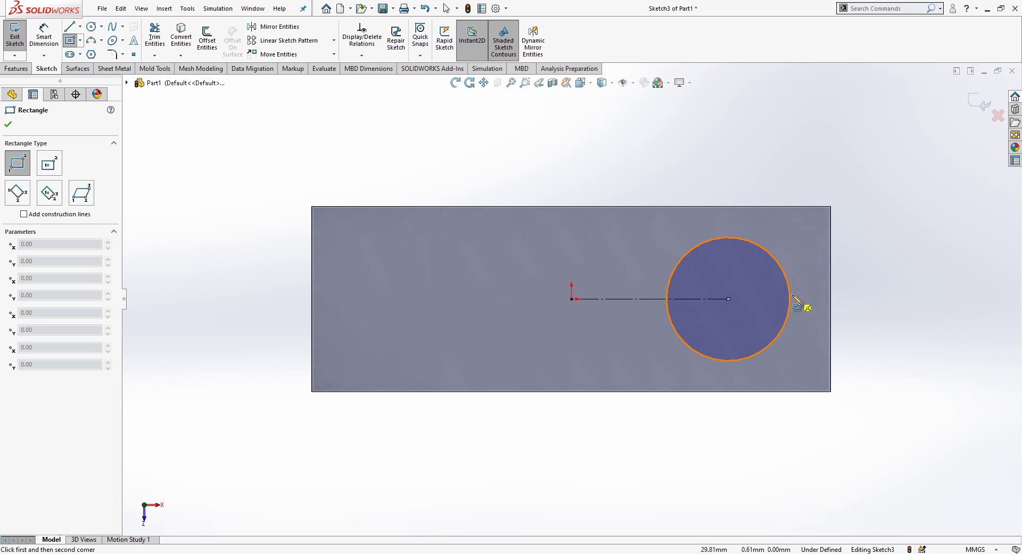
pyautogui.click(760, 324)
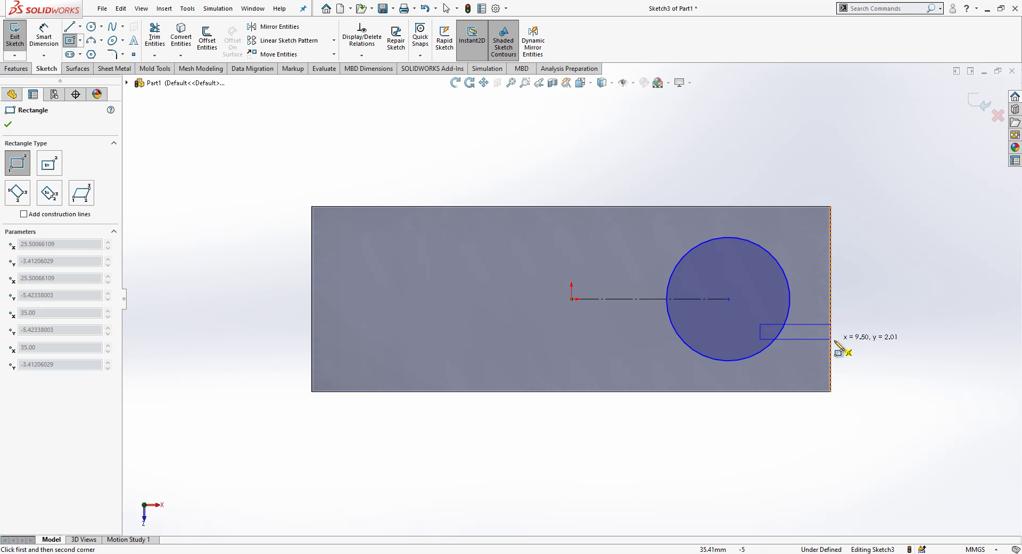
pyautogui.click(832, 345)
pyautogui.press('Escape')
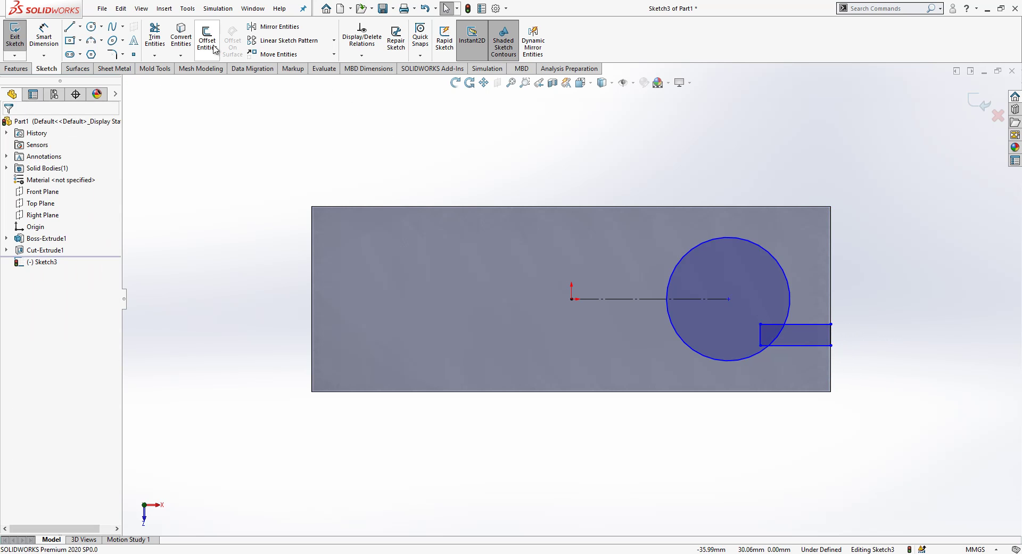
# Step: Trim the overlapping arc and rectangle edge into a single keyhole outline
pyautogui.click(154, 35)
pyautogui.scroll(-3, 791, 315)
pyautogui.scroll(-1, 730, 309)
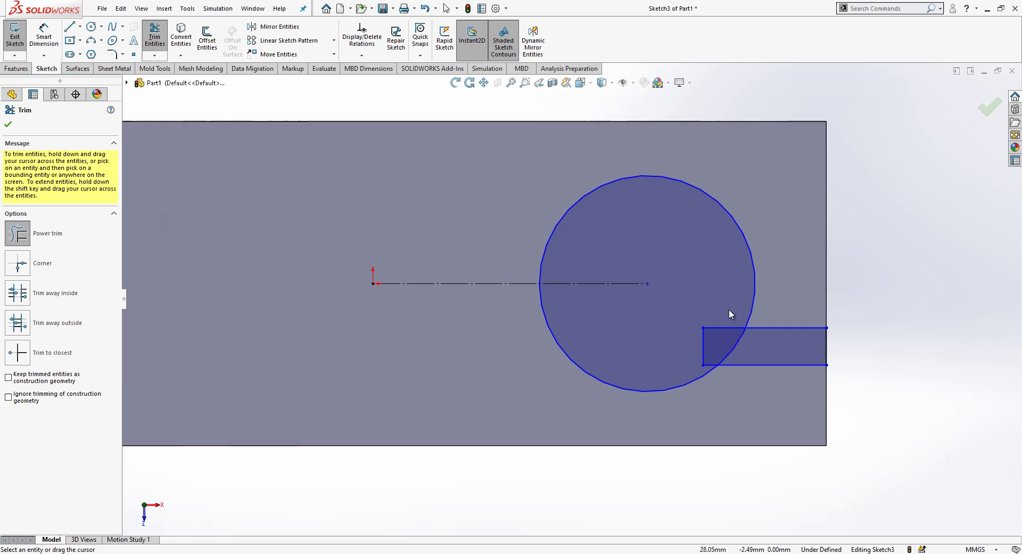
pyautogui.moveTo(723, 308)
pyautogui.mouseDown()
pyautogui.moveTo(700, 346)
pyautogui.moveTo(707, 367)
pyautogui.moveTo(737, 351)
pyautogui.mouseUp()
pyautogui.press('Escape')
pyautogui.scroll(3, 738, 353)
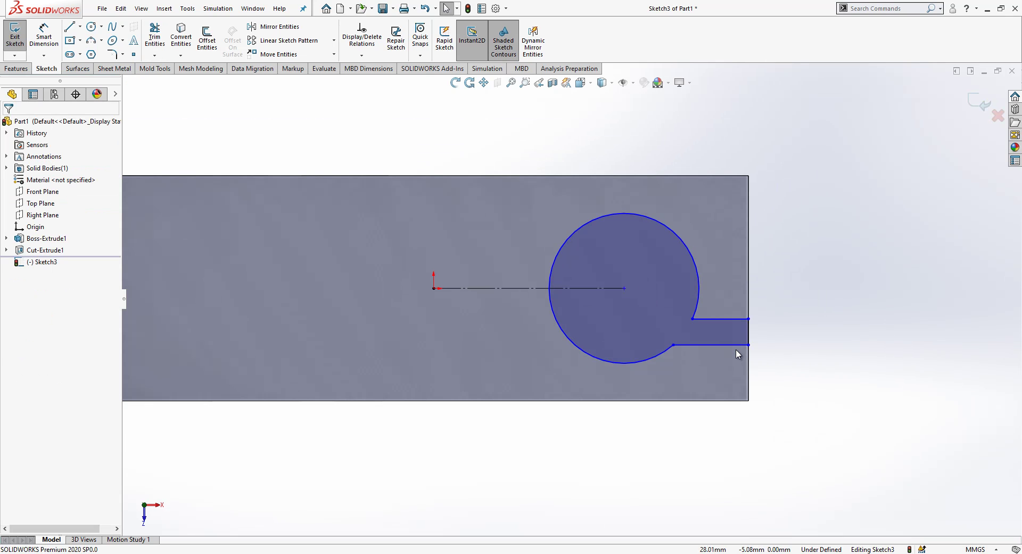
# Step: Dimension the construction line to 15 mm and the circle to R10
pyautogui.click(36, 46)
pyautogui.click(539, 288)
pyautogui.click(517, 246)
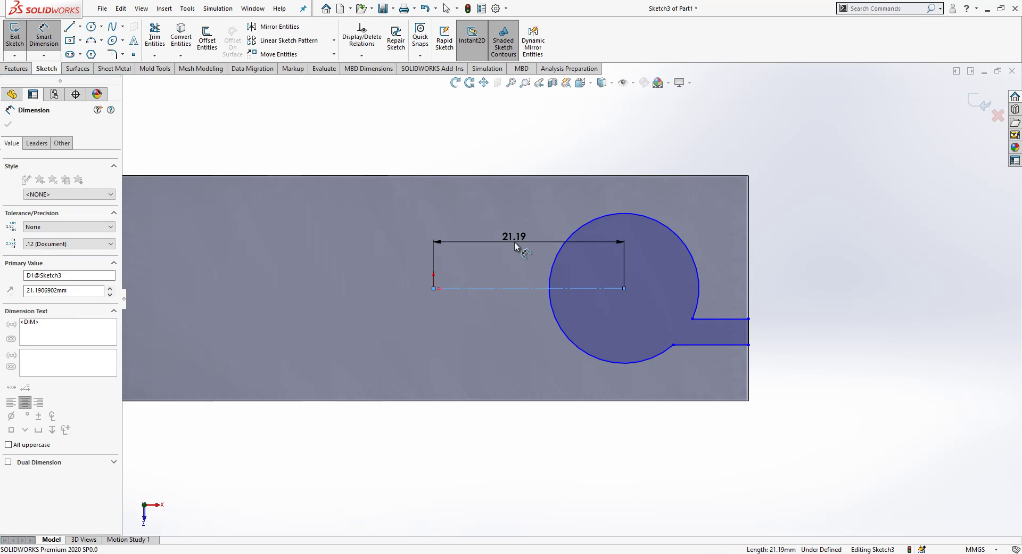
pyautogui.write('15')
pyautogui.press('Return')
pyautogui.click(599, 230)
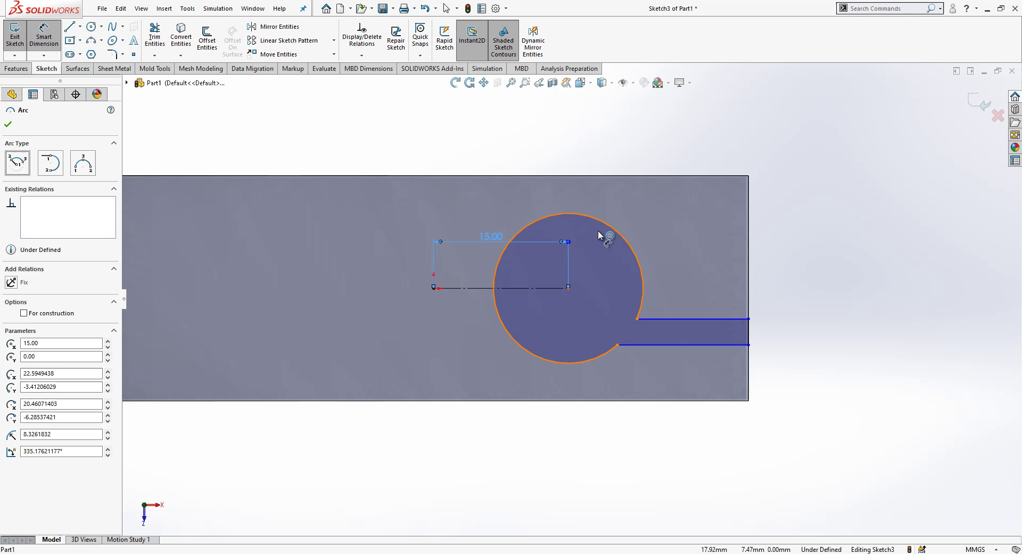
pyautogui.click(599, 241)
pyautogui.write('10')
pyautogui.press('Return')
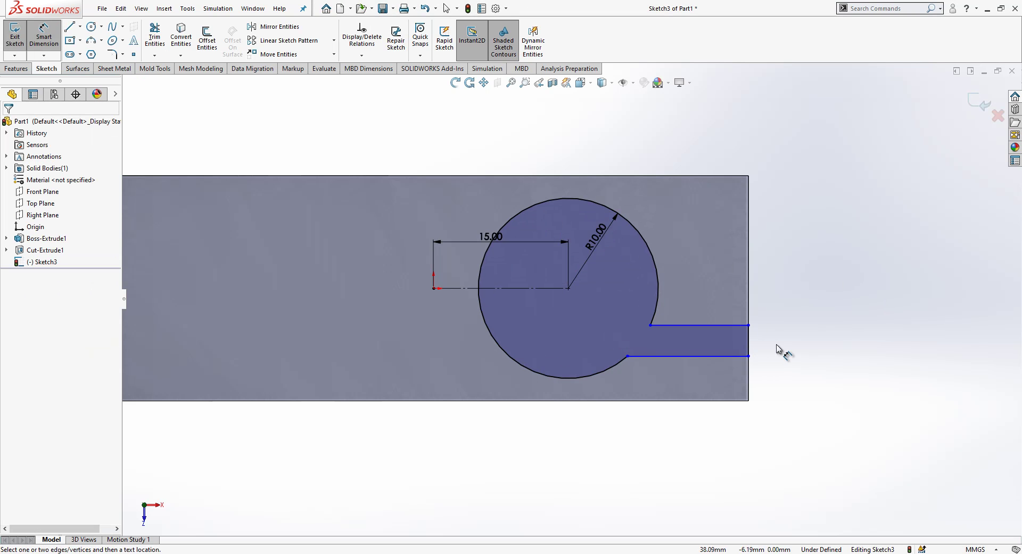
# Step: Dimension the slot 3 mm wide and 3 mm offset from the circle centre
pyautogui.click(750, 343)
pyautogui.click(793, 342)
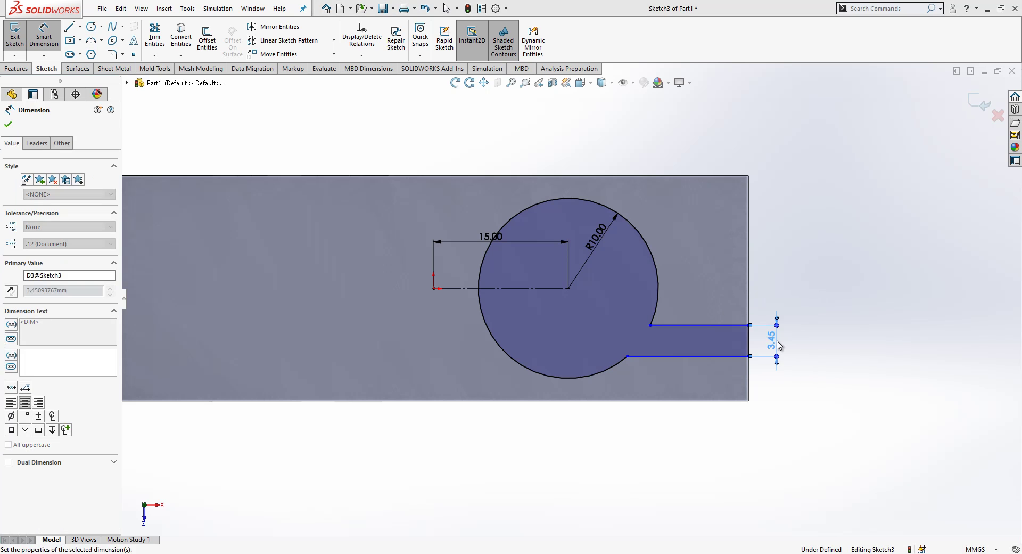
pyautogui.press('Return')
pyautogui.click(698, 329)
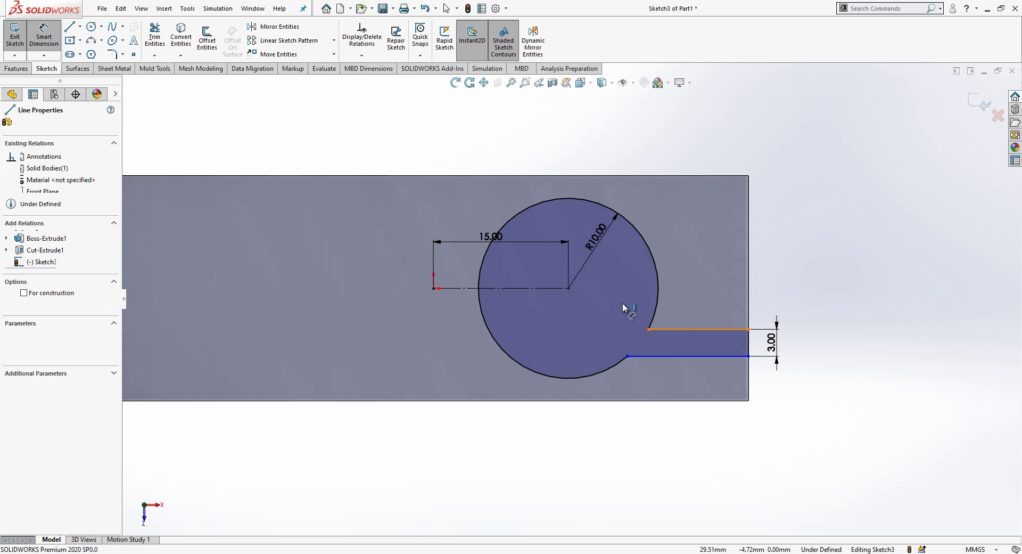
pyautogui.click(564, 290)
pyautogui.click(596, 292)
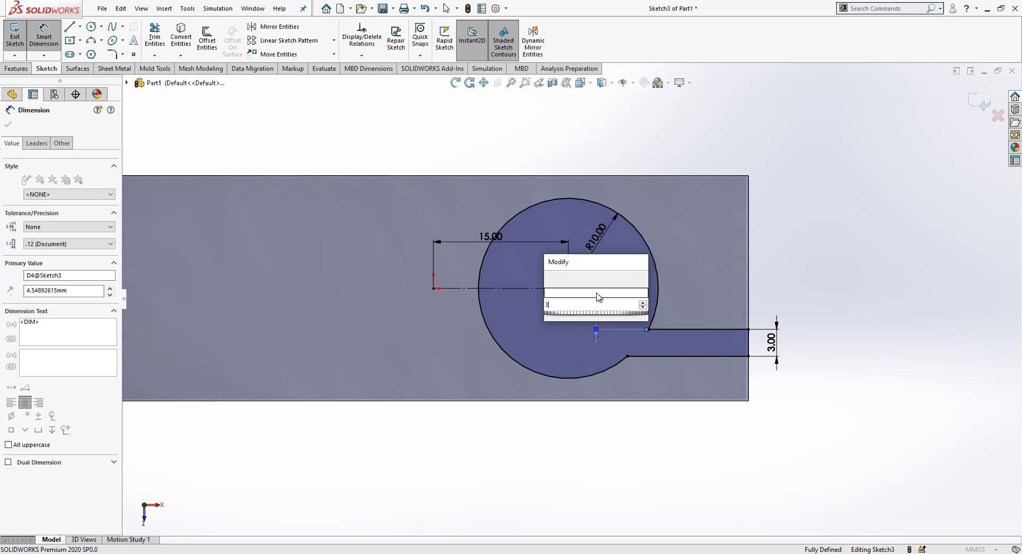
pyautogui.write('3')
pyautogui.press('Return')
pyautogui.moveTo(681, 407)
pyautogui.mouseDown(button='middle')
pyautogui.moveTo(708, 267)
pyautogui.moveTo(746, 204)
pyautogui.mouseUp(button='middle')
pyautogui.click(974, 108)
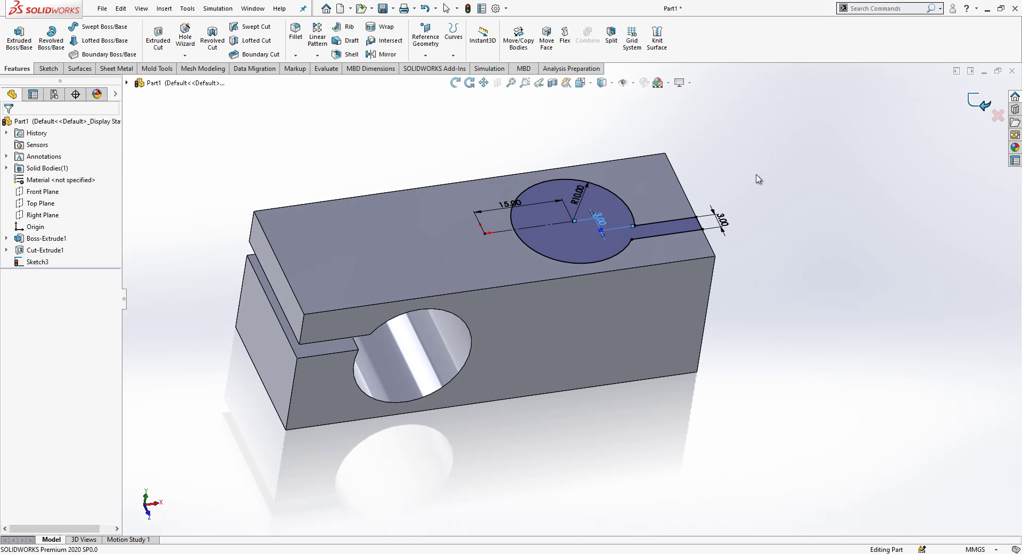
pyautogui.click(158, 40)
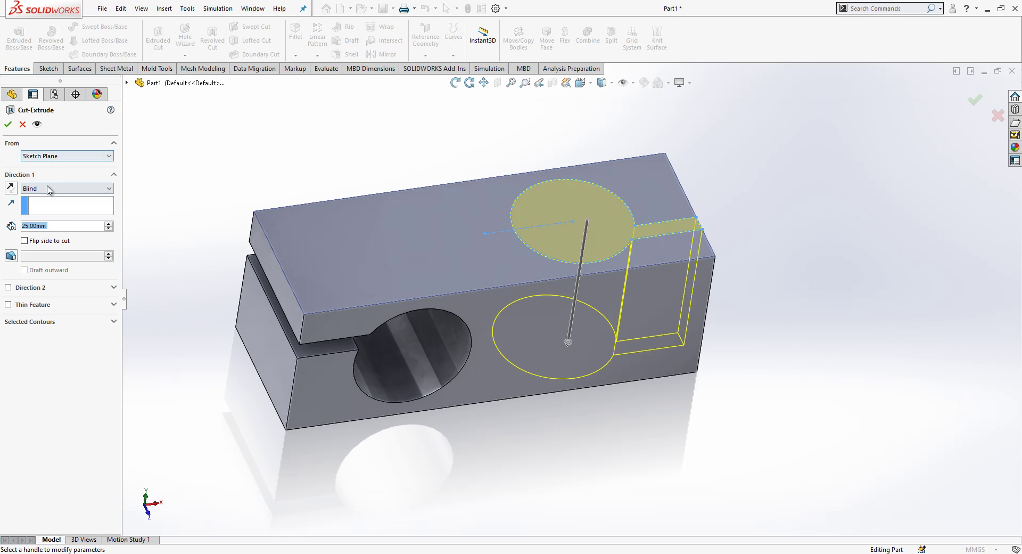
pyautogui.click(48, 189)
pyautogui.click(40, 218)
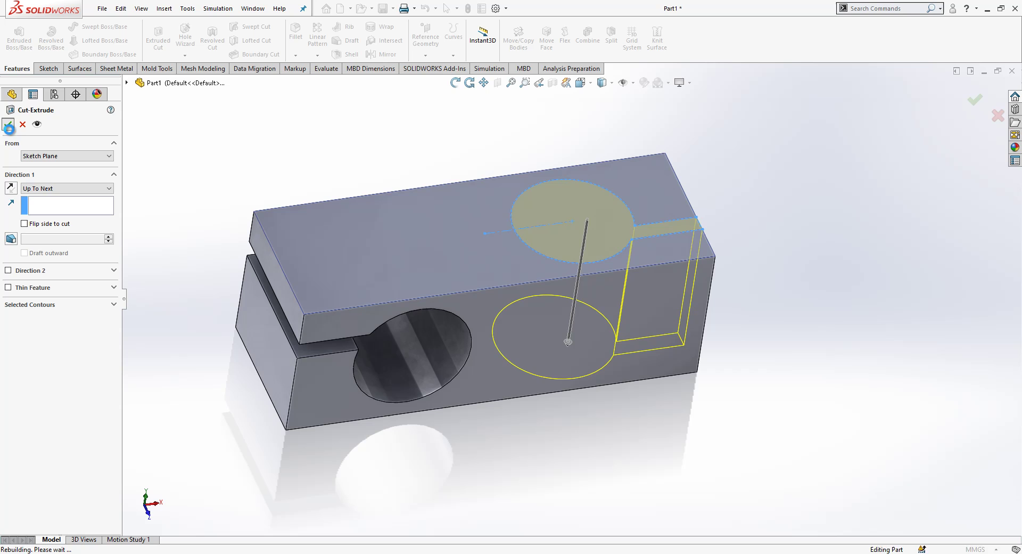
pyautogui.moveTo(292, 171); pyautogui.dragTo(585, 277, button='middle')
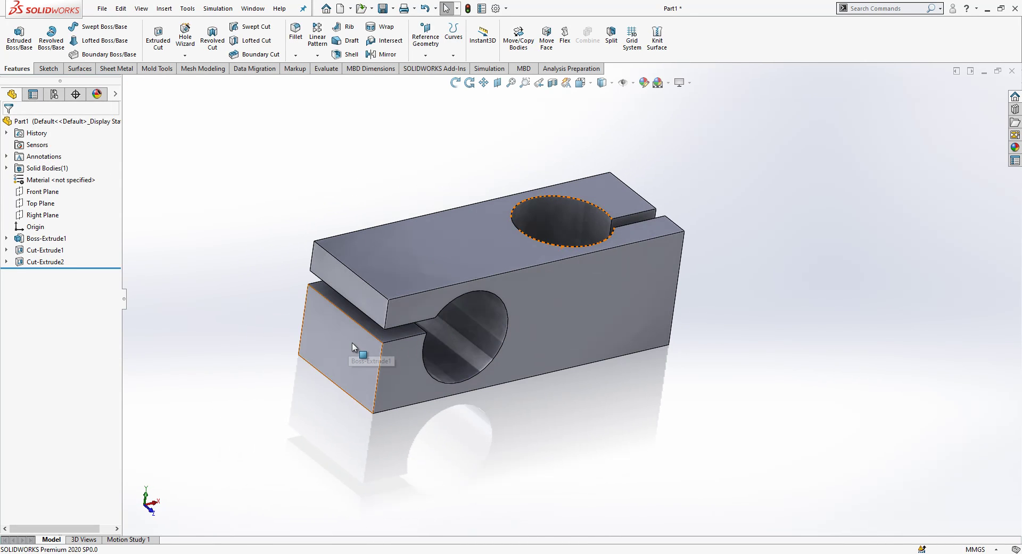
pyautogui.click(55, 262)
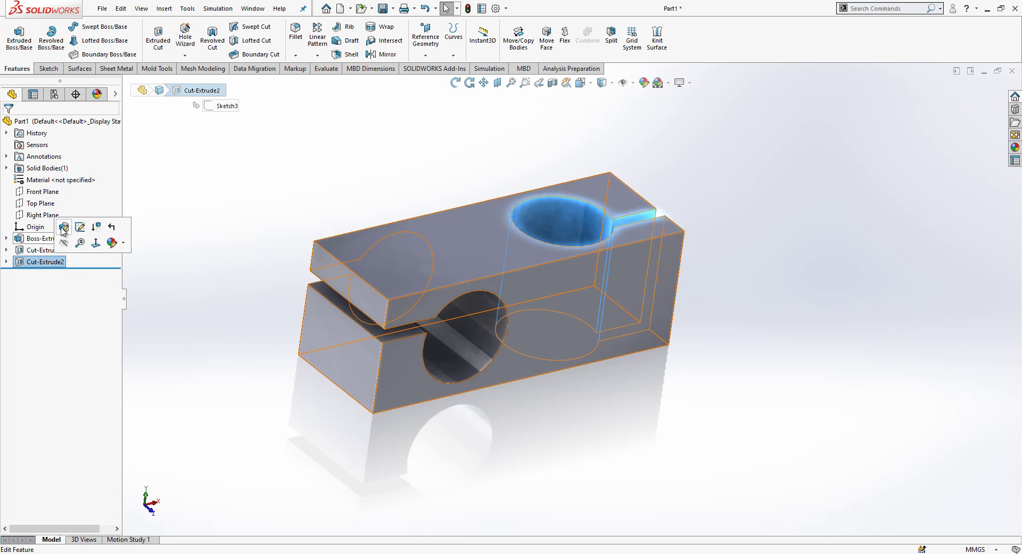
pyautogui.click(62, 228)
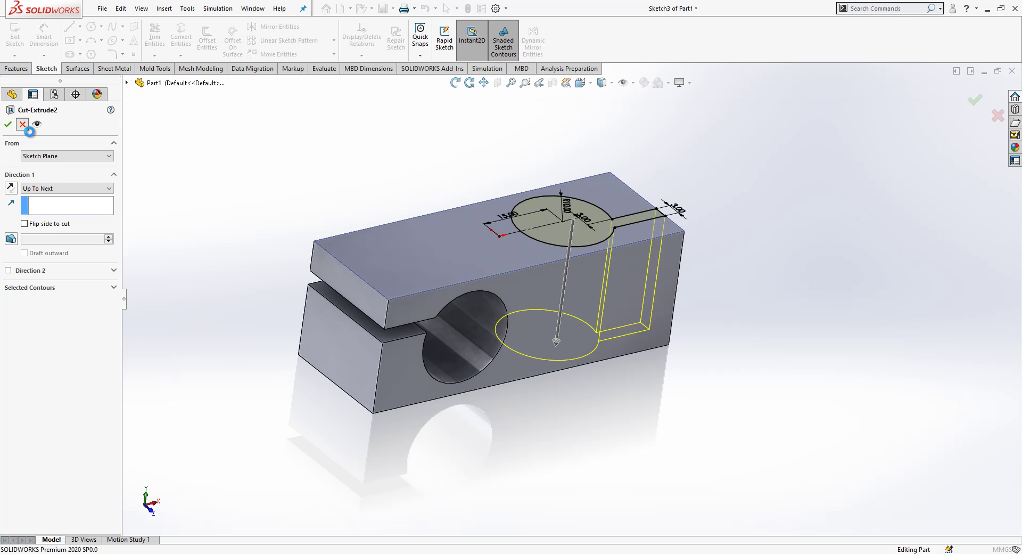
pyautogui.click(22, 124)
pyautogui.moveTo(585, 266); pyautogui.dragTo(602, 208, button='middle')
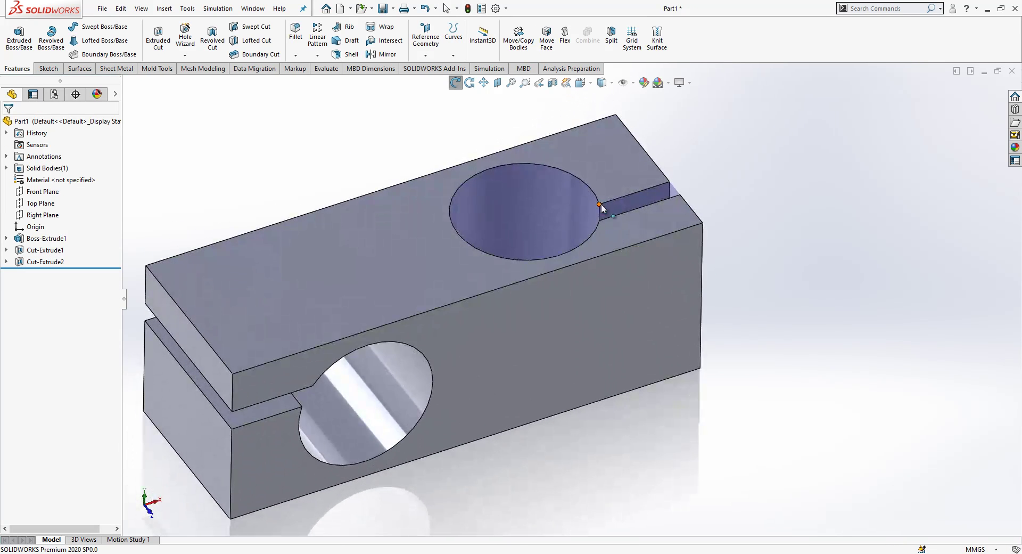
# Step: Chamfer eight faces of the block at 0.50 mm × 45°
pyautogui.scroll(3, 564, 277)
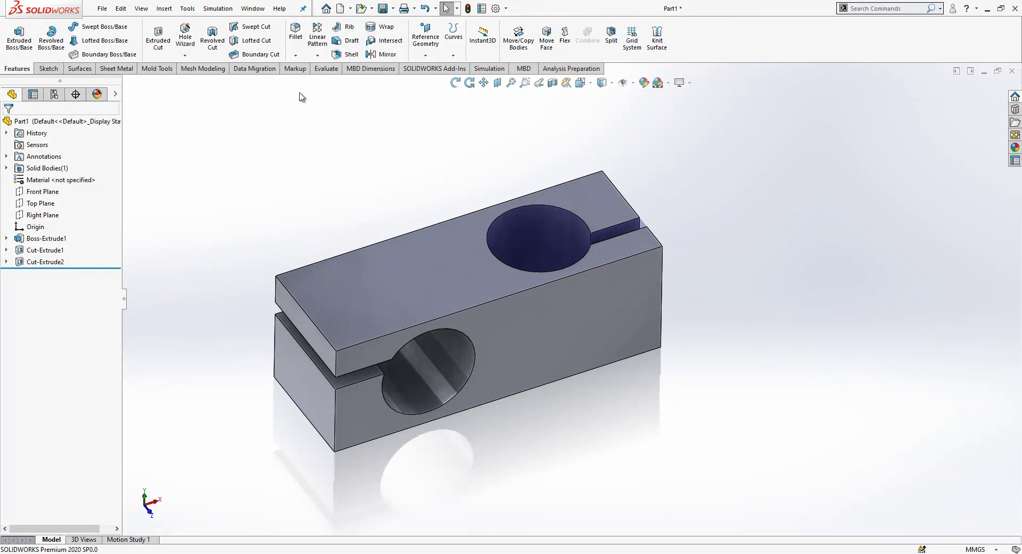
pyautogui.click(296, 56)
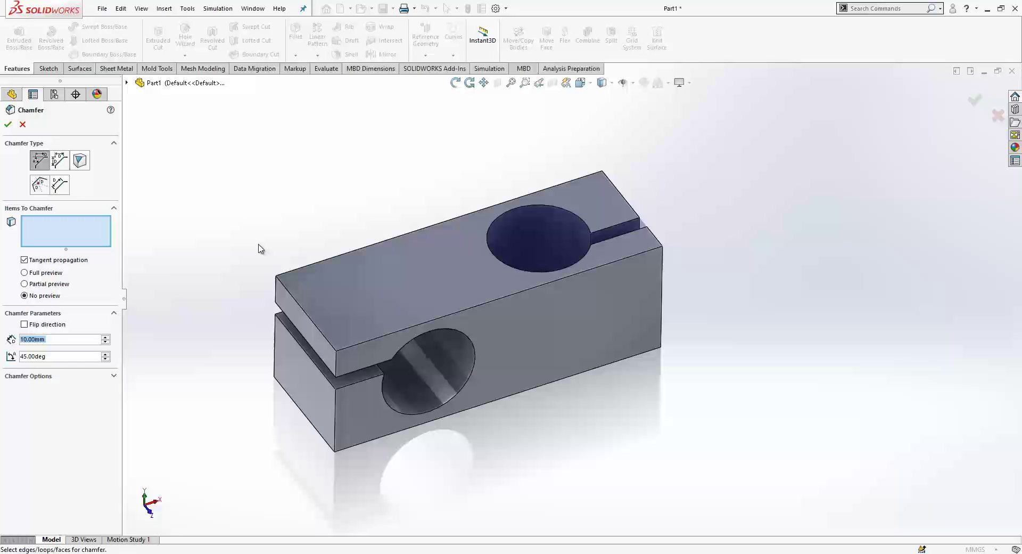
pyautogui.click(489, 295)
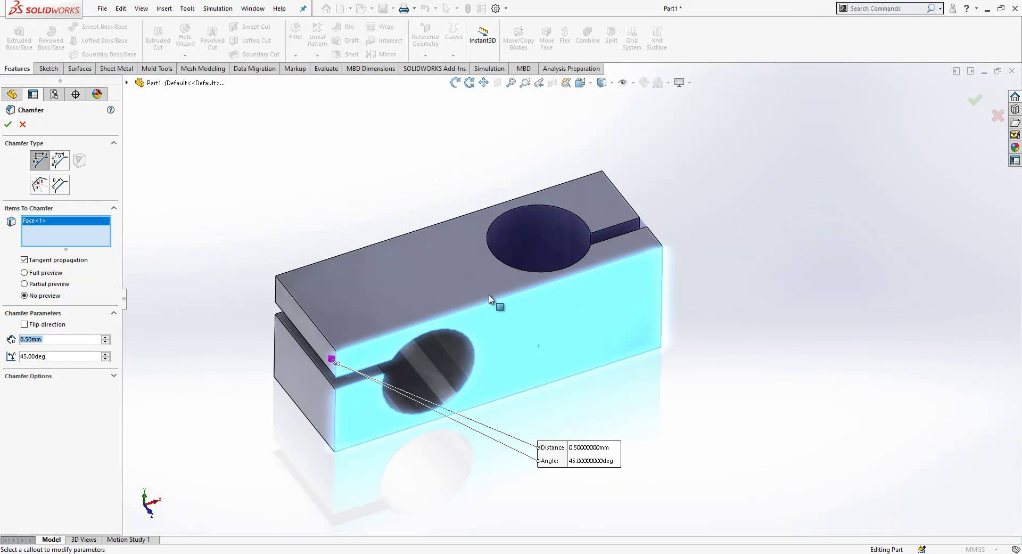
pyautogui.click(376, 316)
pyautogui.click(310, 394)
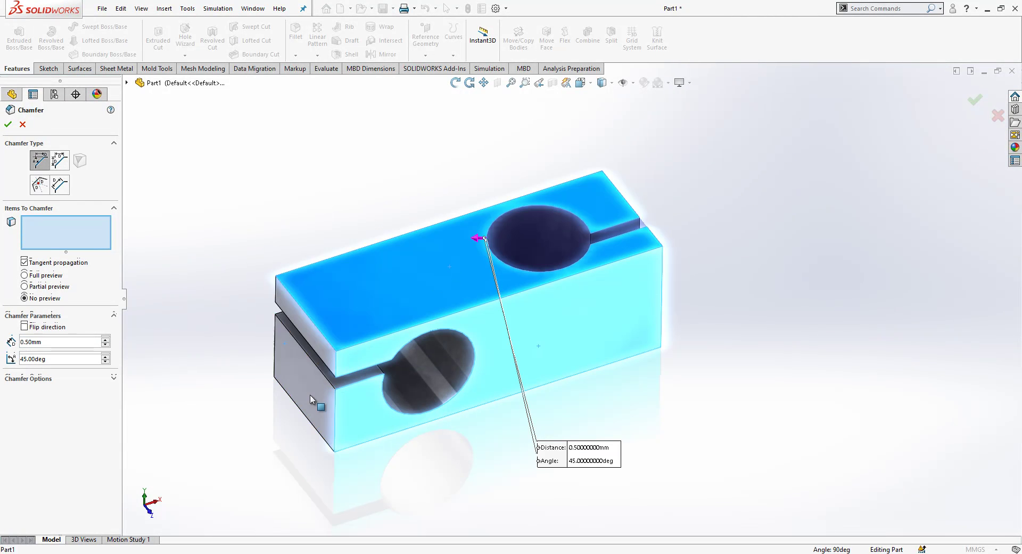
pyautogui.click(325, 347)
pyautogui.moveTo(369, 277); pyautogui.dragTo(274, 372, button='middle')
pyautogui.click(487, 249)
pyautogui.click(485, 286)
pyautogui.click(580, 368)
pyautogui.click(547, 327)
pyautogui.scroll(-5, 462, 320)
pyautogui.press('Return')
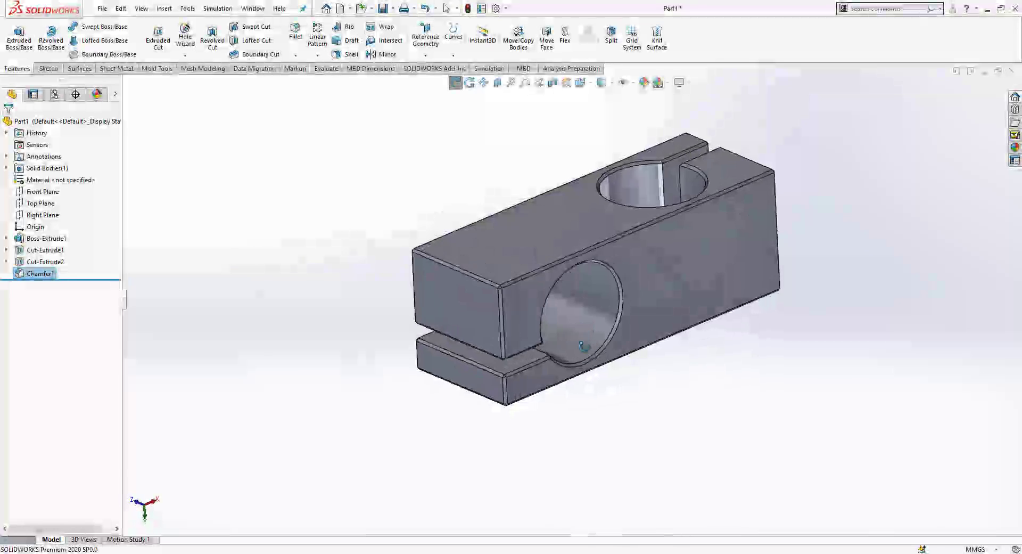
pyautogui.moveTo(585, 346); pyautogui.dragTo(493, 237, button='middle')
# Step: Sketch on the block's top face a short horizontal line with a circle at its end
pyautogui.click(493, 234)
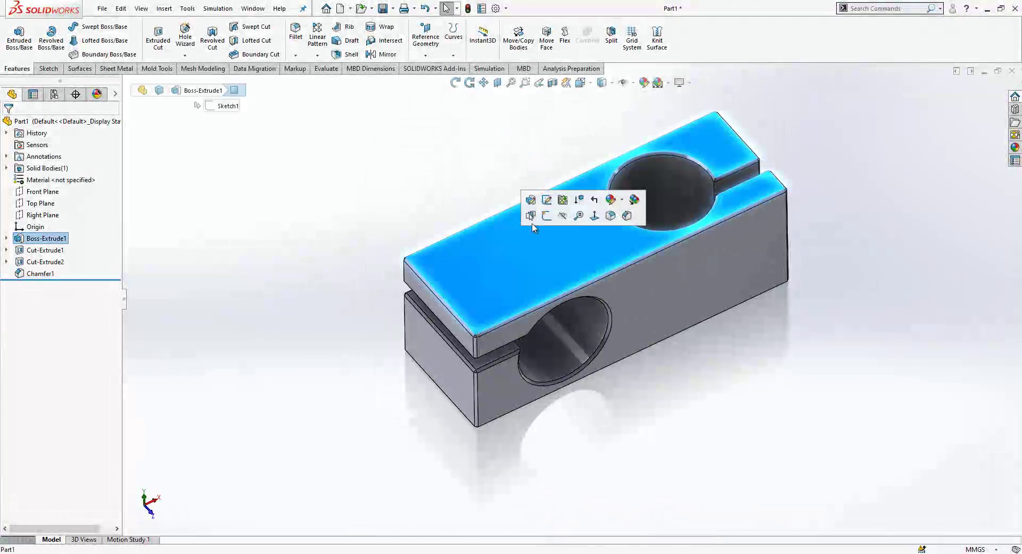
pyautogui.click(592, 213)
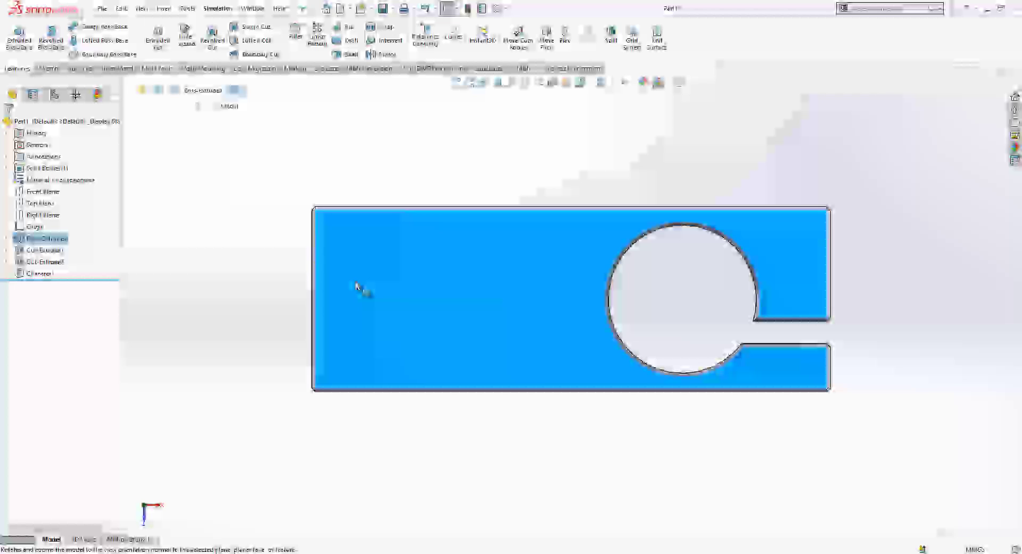
pyautogui.click(357, 286)
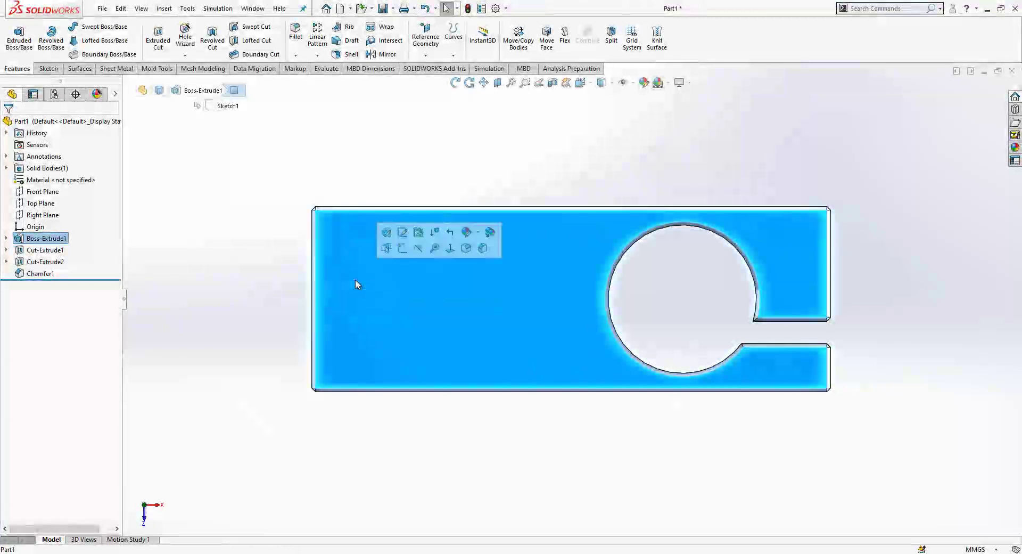
pyautogui.click(402, 248)
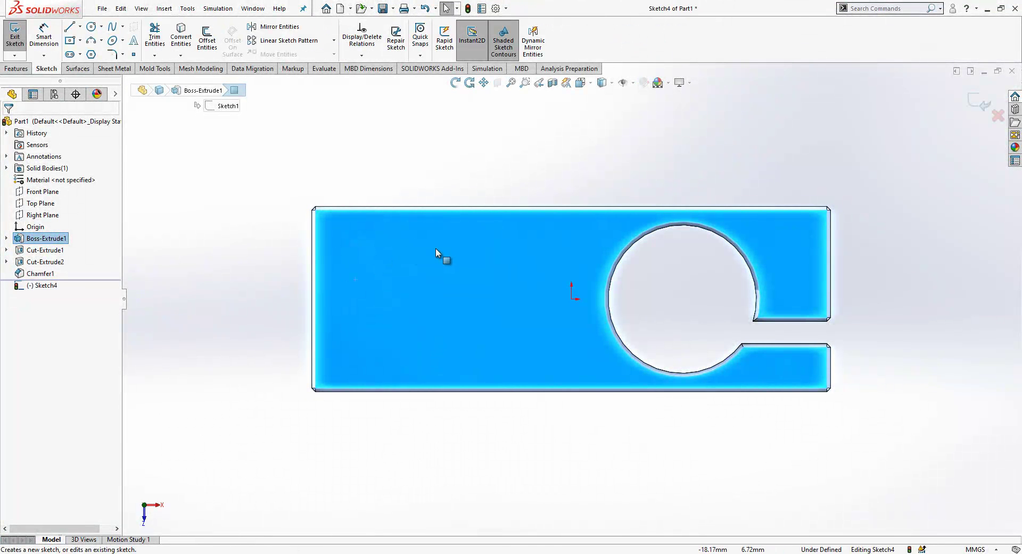
pyautogui.press('l')
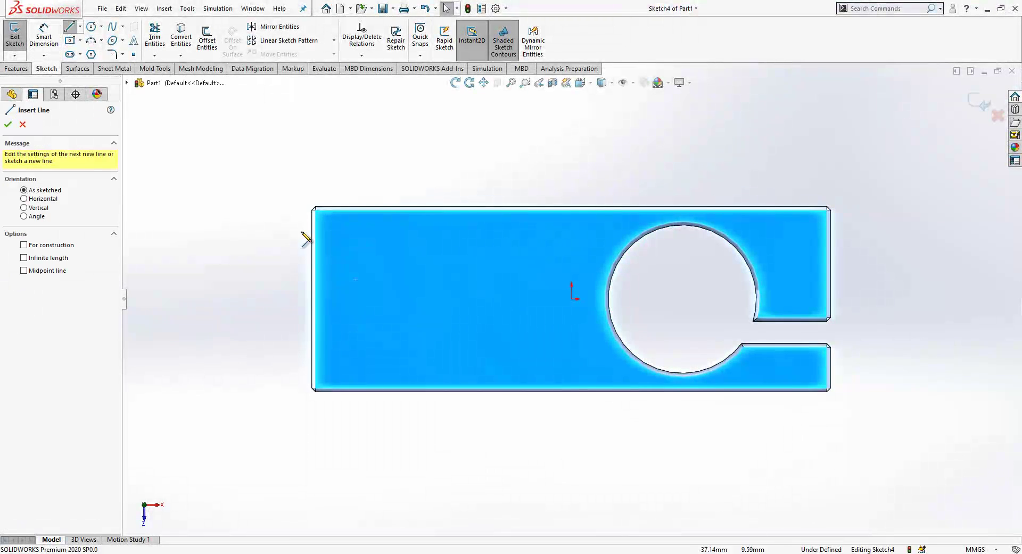
pyautogui.click(311, 298)
pyautogui.click(355, 299)
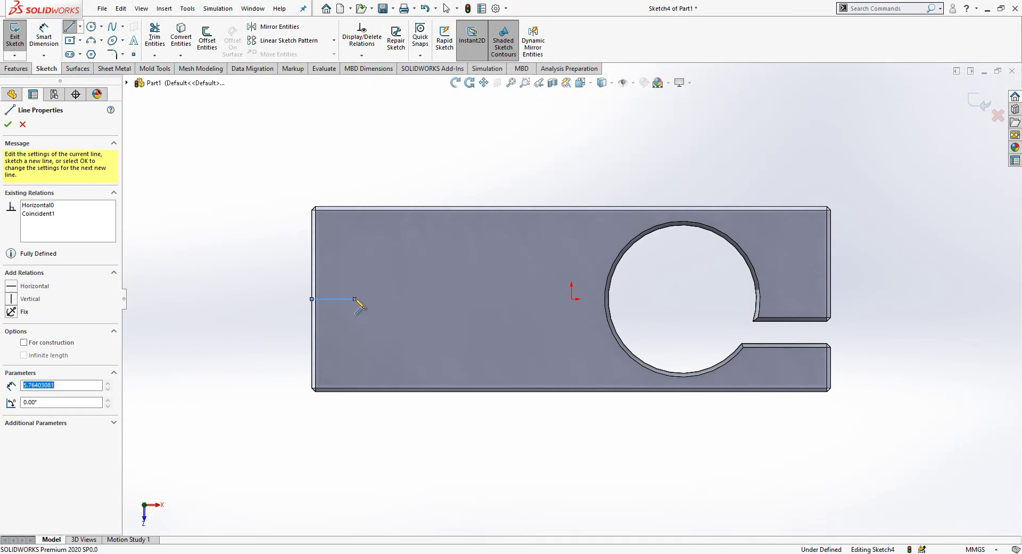
pyautogui.press('Escape')
pyautogui.click(256, 288)
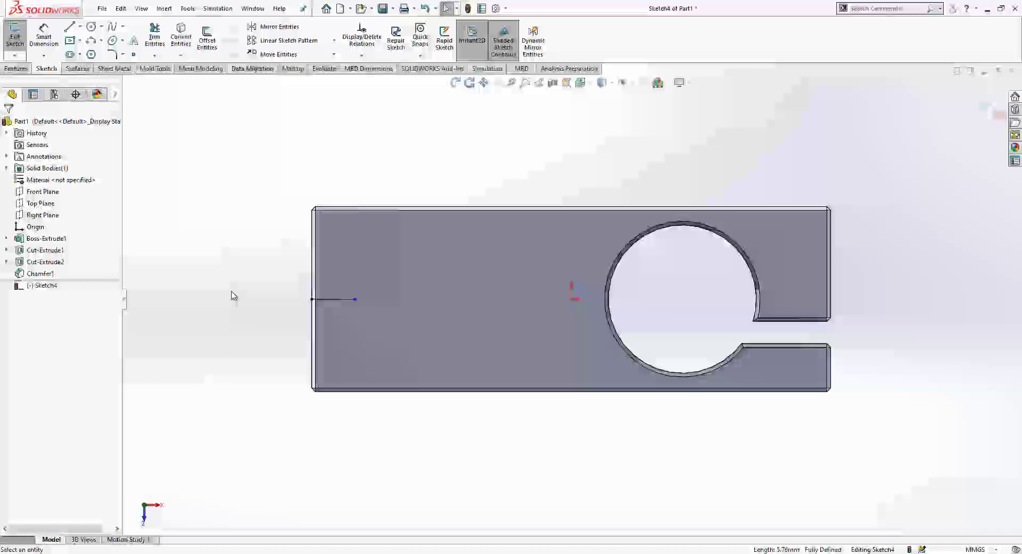
pyautogui.moveTo(231, 293); pyautogui.dragTo(280, 291, button='right')
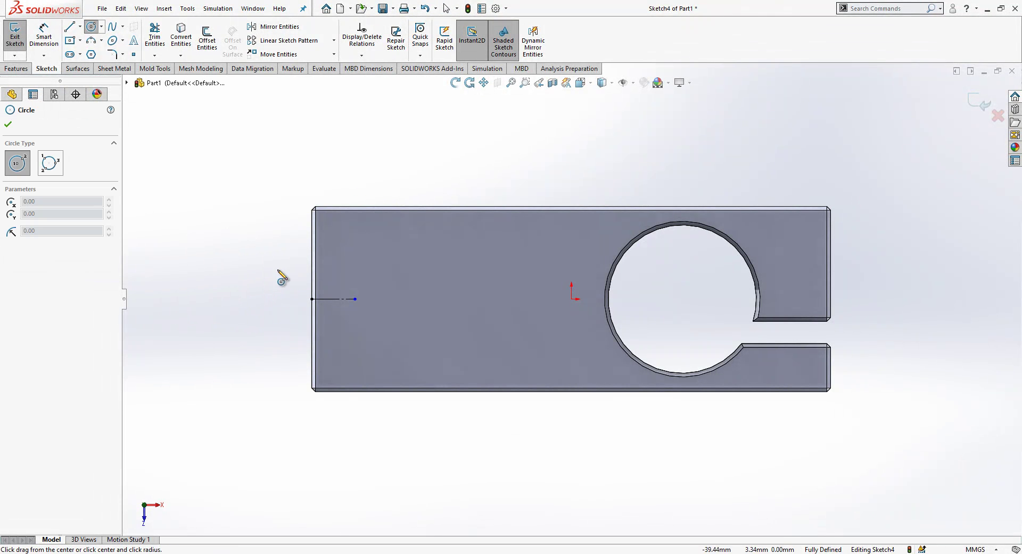
pyautogui.click(355, 298)
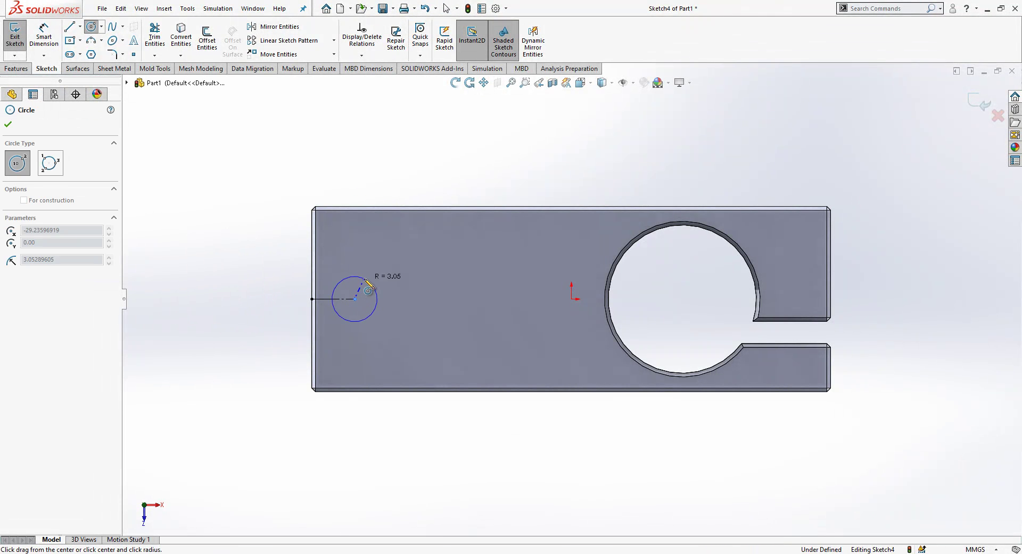
pyautogui.click(368, 287)
pyautogui.press('Escape')
# Step: Dimension the circle to Ø4.5 mm, centred 6 mm from the block's left end
pyautogui.click(370, 282)
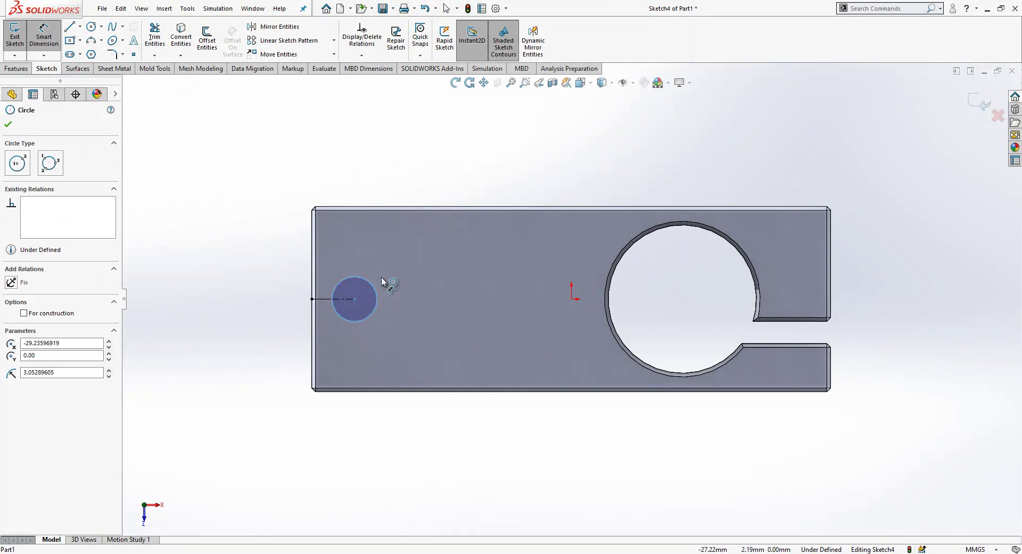
pyautogui.click(388, 278)
pyautogui.write('4')
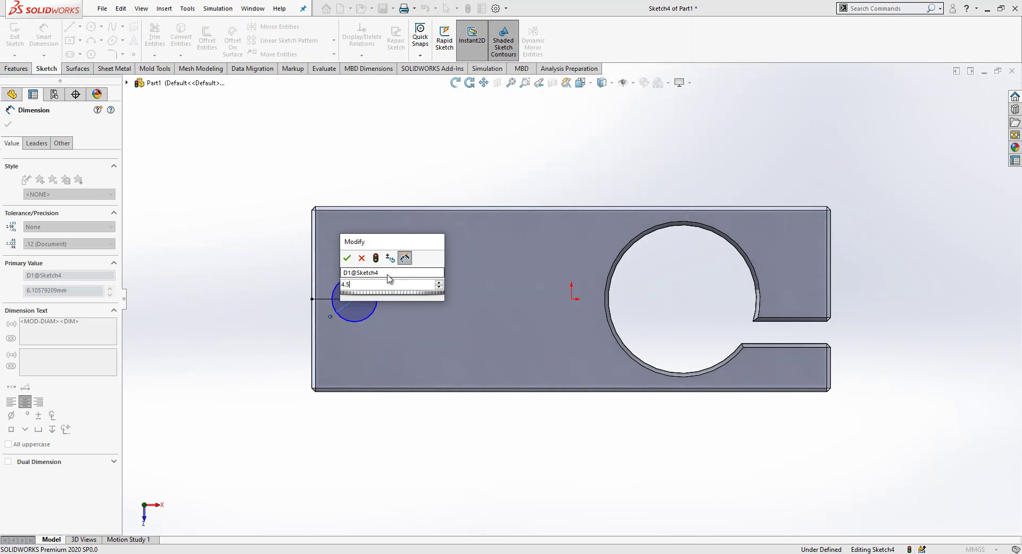
pyautogui.write('.5')
pyautogui.press('Return')
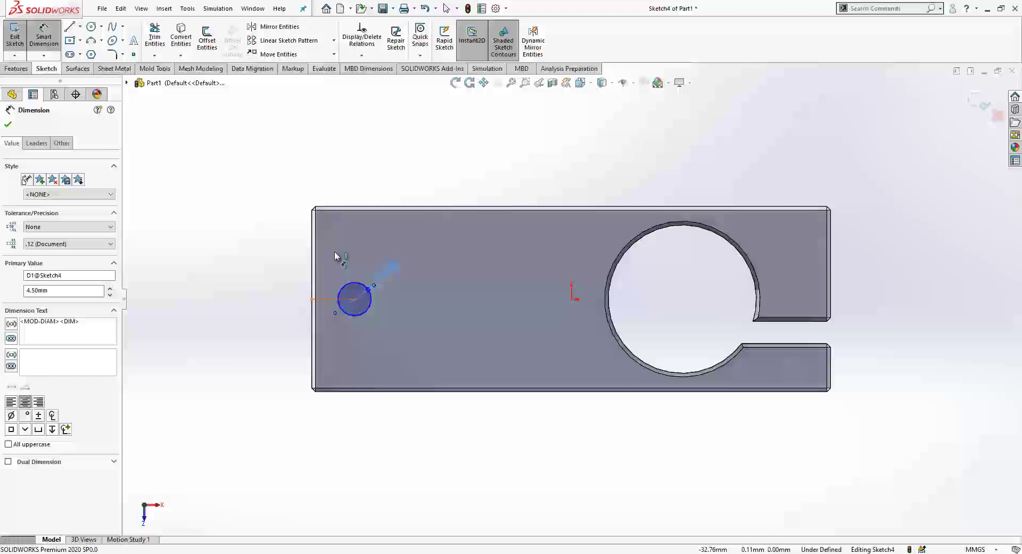
pyautogui.click(356, 290)
pyautogui.click(314, 256)
pyautogui.click(337, 155)
pyautogui.write('6')
pyautogui.press('Return')
pyautogui.press('Escape')
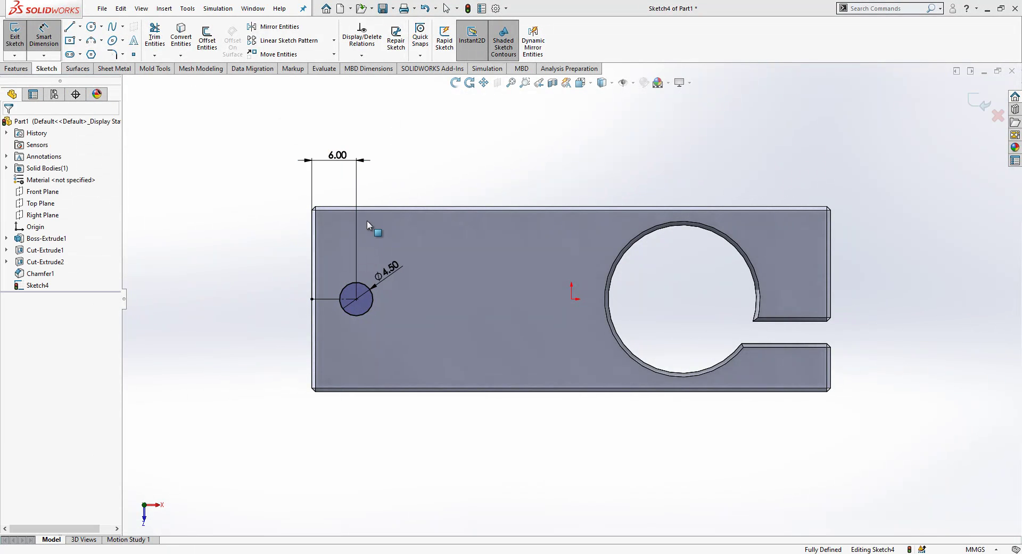
pyautogui.moveTo(366, 221); pyautogui.dragTo(389, 287, button='middle')
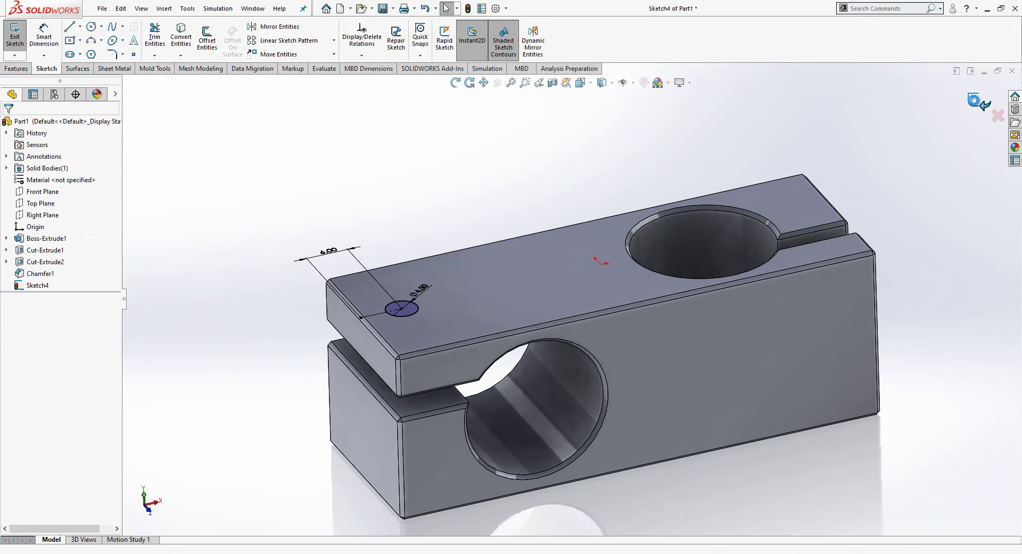
# Step: Extrude-cut the small circle, changing the end condition from Blind to Up To Surface
pyautogui.click(158, 38)
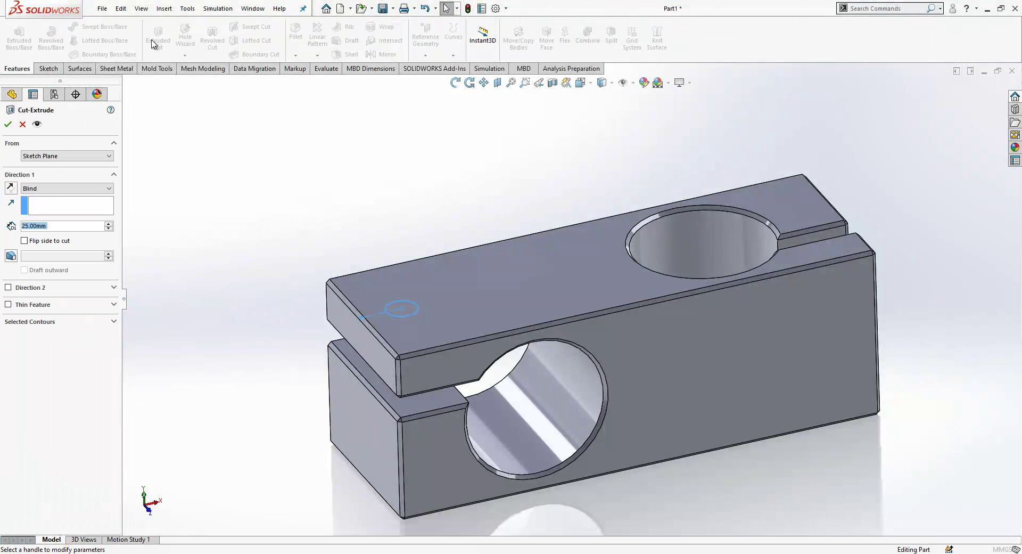
pyautogui.click(59, 189)
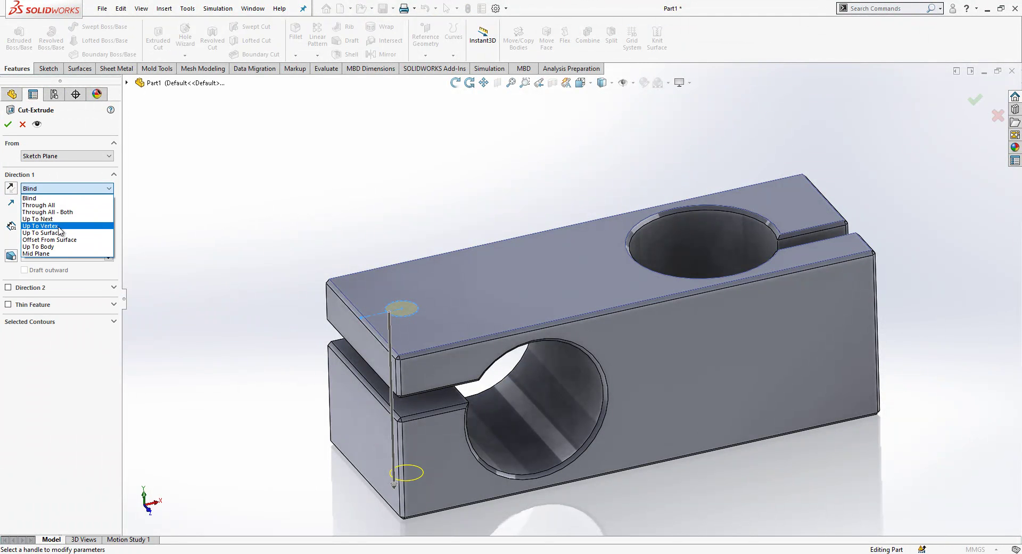
pyautogui.click(67, 220)
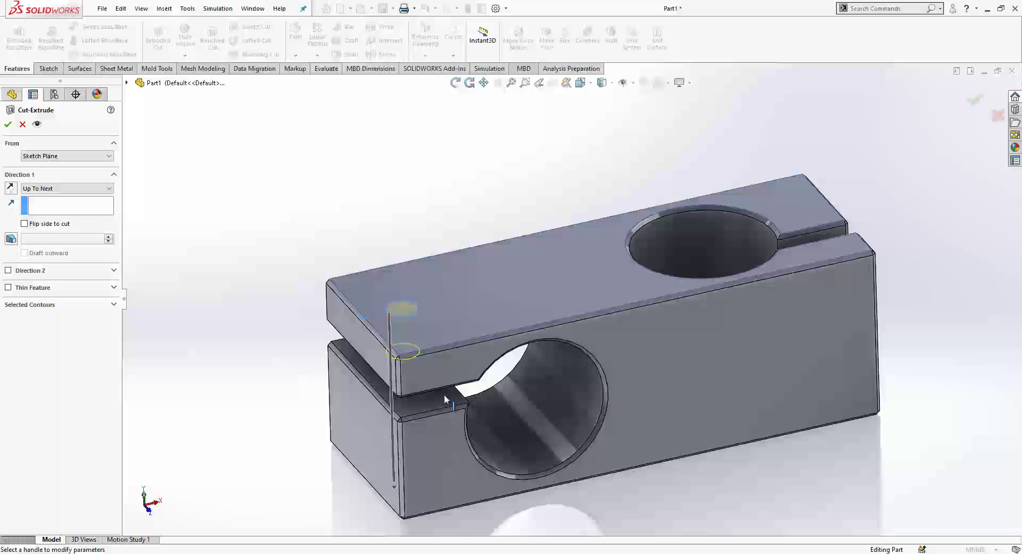
pyautogui.moveTo(445, 394); pyautogui.dragTo(255, 254, button='middle')
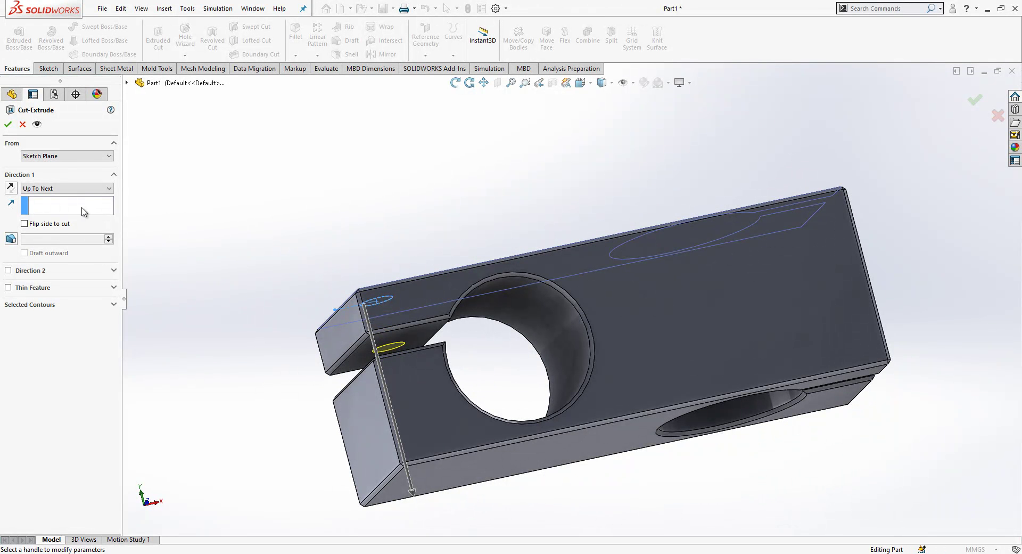
pyautogui.click(82, 189)
pyautogui.click(81, 233)
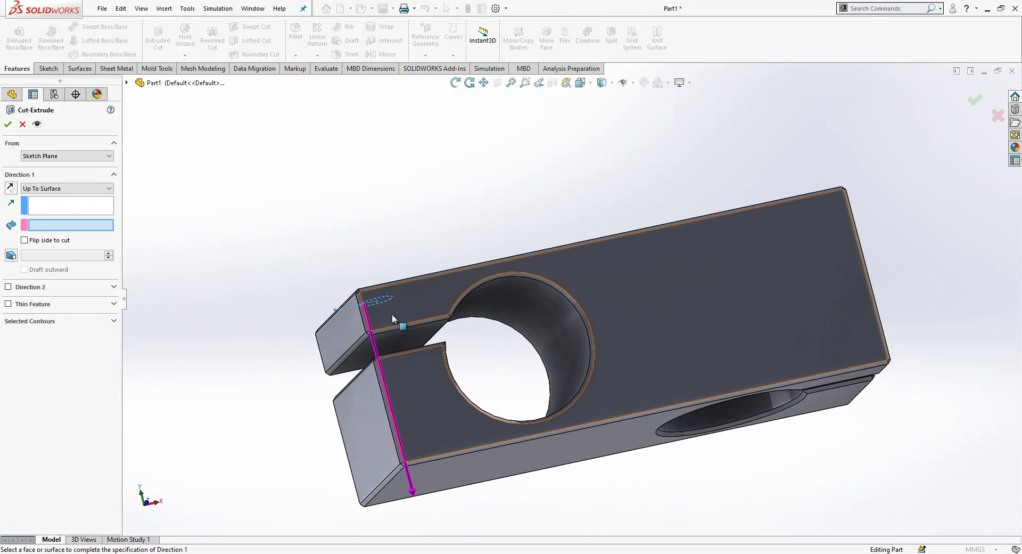
# Step: Choose the slot face as the cut's end surface and confirm the hole cut
pyautogui.click(401, 337)
pyautogui.rightClick(401, 338)
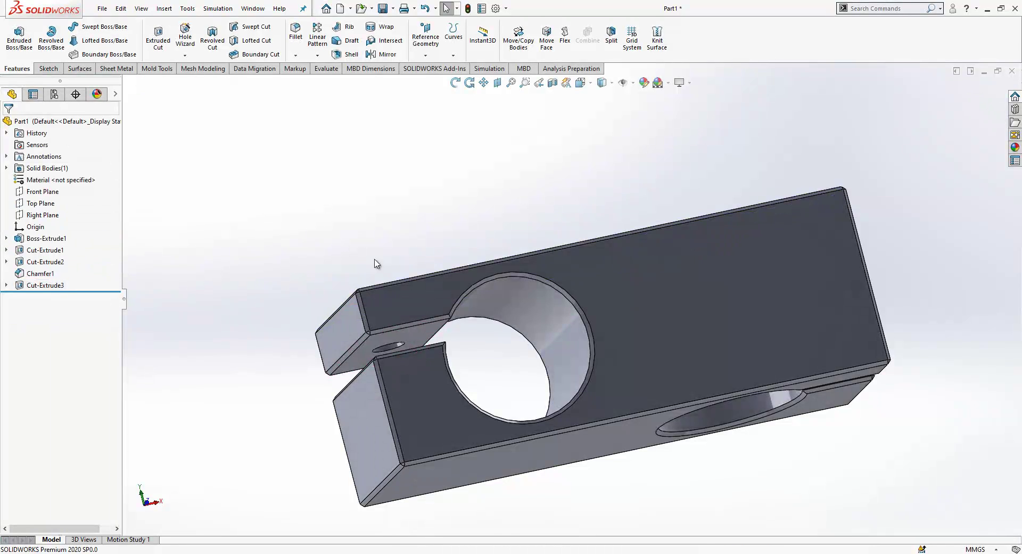
pyautogui.moveTo(376, 263); pyautogui.dragTo(513, 385, button='middle')
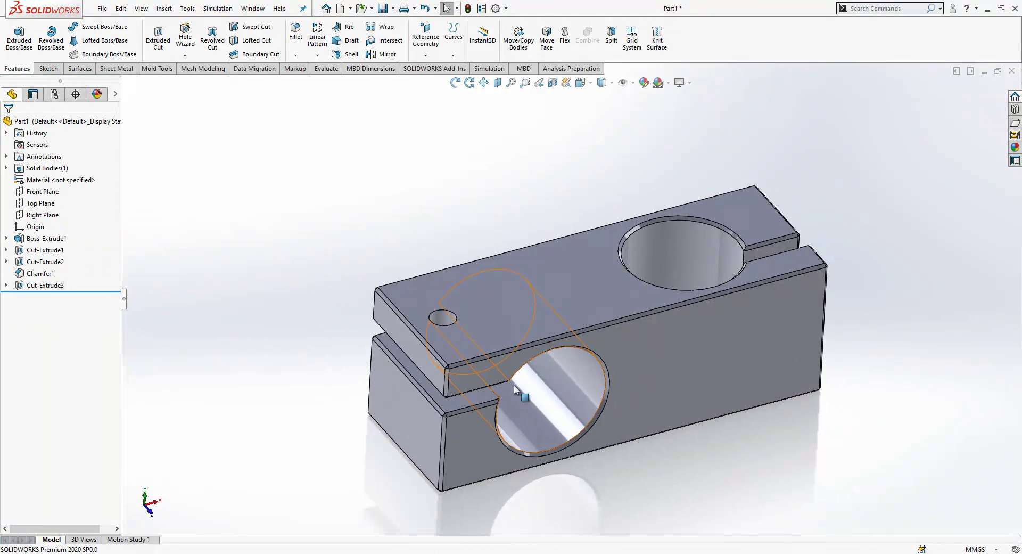
# Step: Start a new sketch on the block's front face
pyautogui.click(815, 330)
pyautogui.click(851, 366)
pyautogui.scroll(3, 549, 335)
pyautogui.scroll(-3, 686, 340)
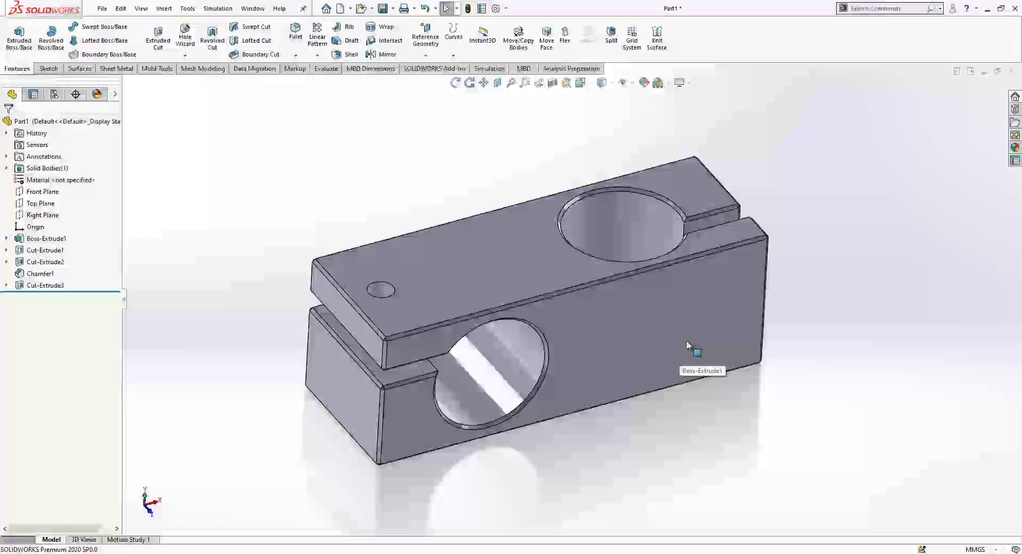
pyautogui.moveTo(686, 339); pyautogui.dragTo(680, 342, button='middle')
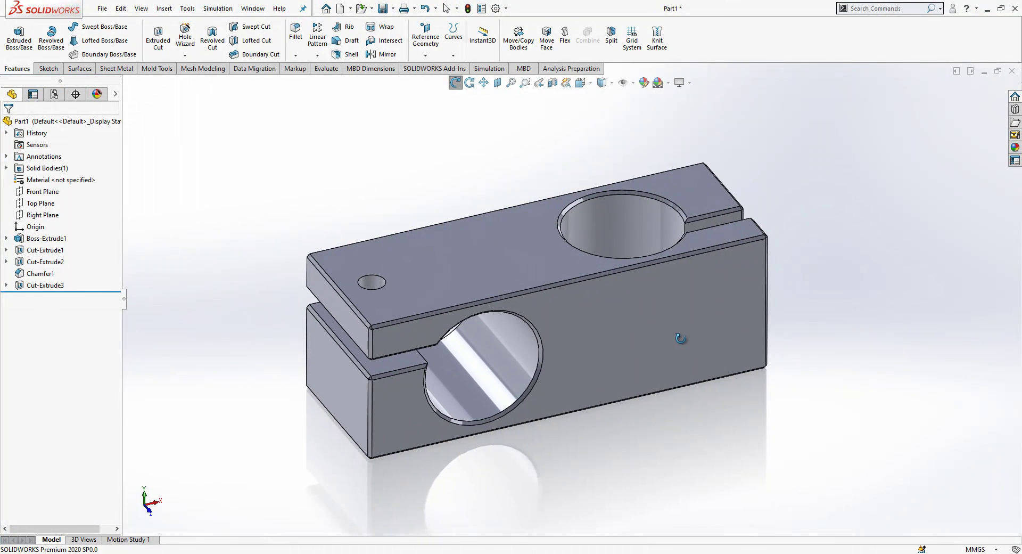
pyautogui.scroll(2, 730, 322)
pyautogui.moveTo(730, 322); pyautogui.dragTo(712, 297, button='middle')
pyautogui.click(686, 295)
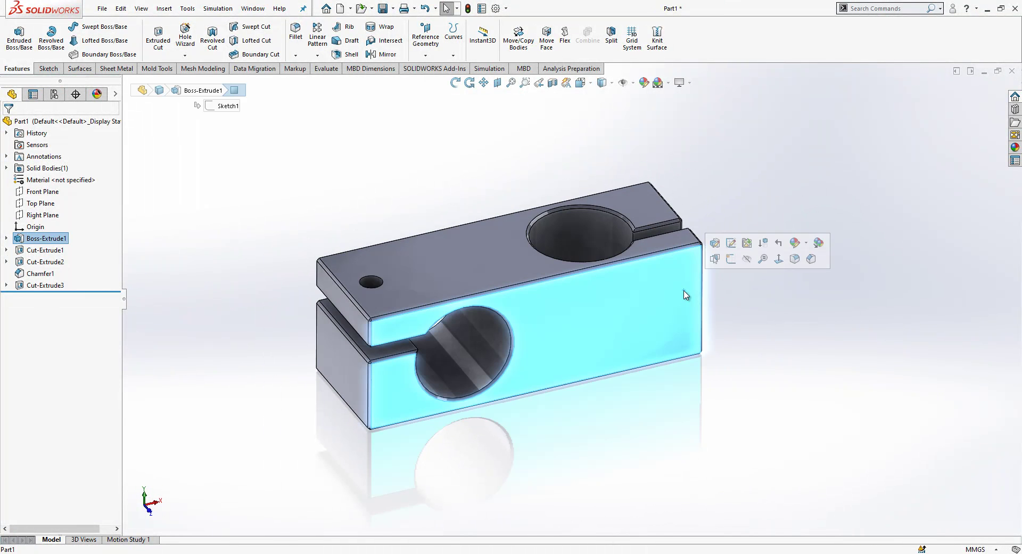
pyautogui.click(731, 258)
# Step: Draw a horizontal construction line from the origin to the block's right edge
pyautogui.press('l')
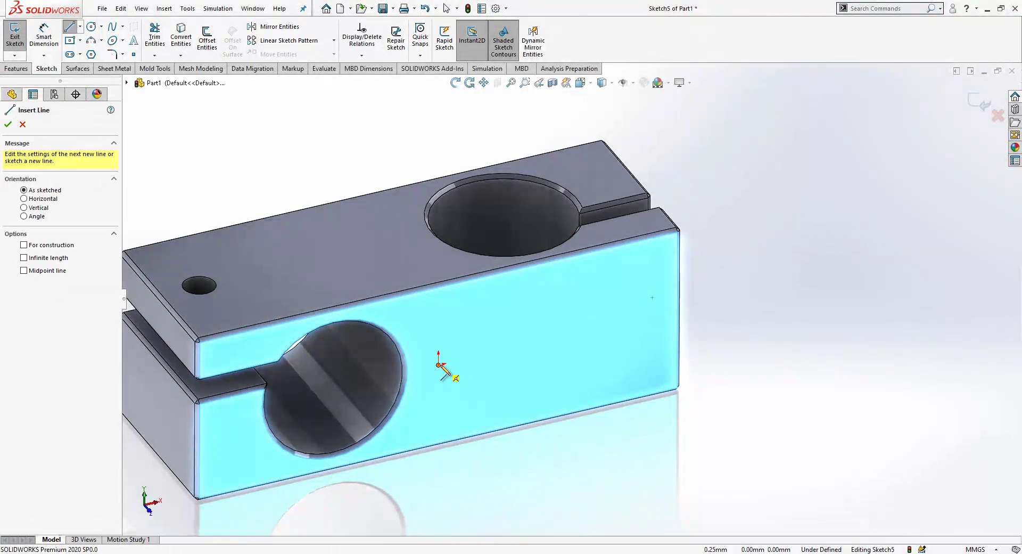
pyautogui.click(441, 364)
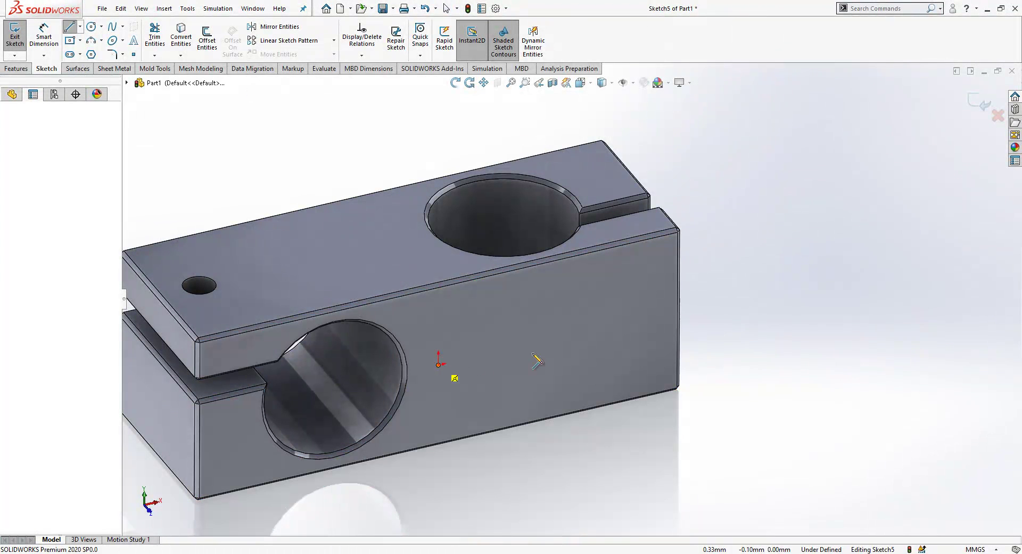
pyautogui.doubleClick(677, 310)
pyautogui.click(672, 312)
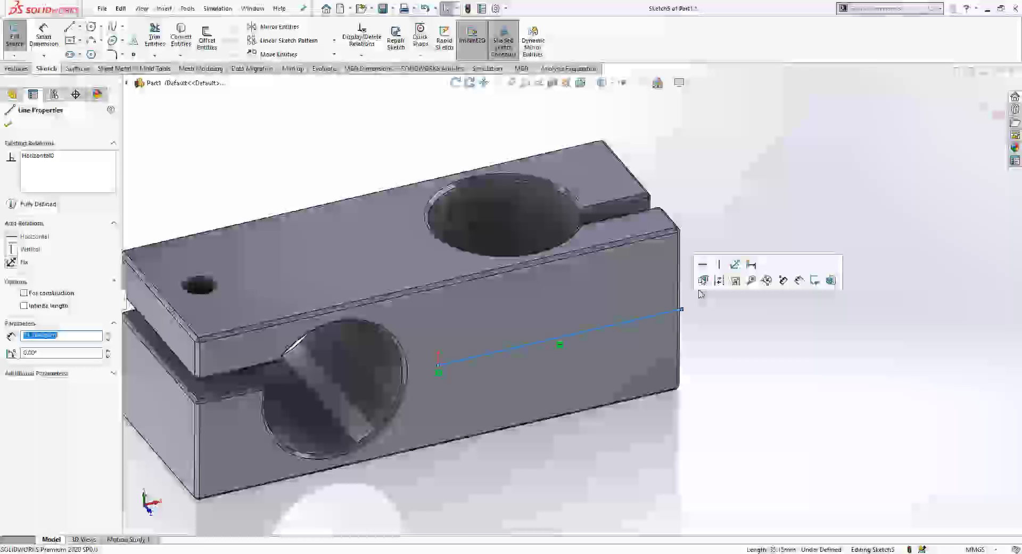
pyautogui.click(712, 282)
pyautogui.click(706, 319)
# Step: Draw a small circle centred at the construction line's end
pyautogui.moveTo(706, 319); pyautogui.dragTo(647, 321, button='right')
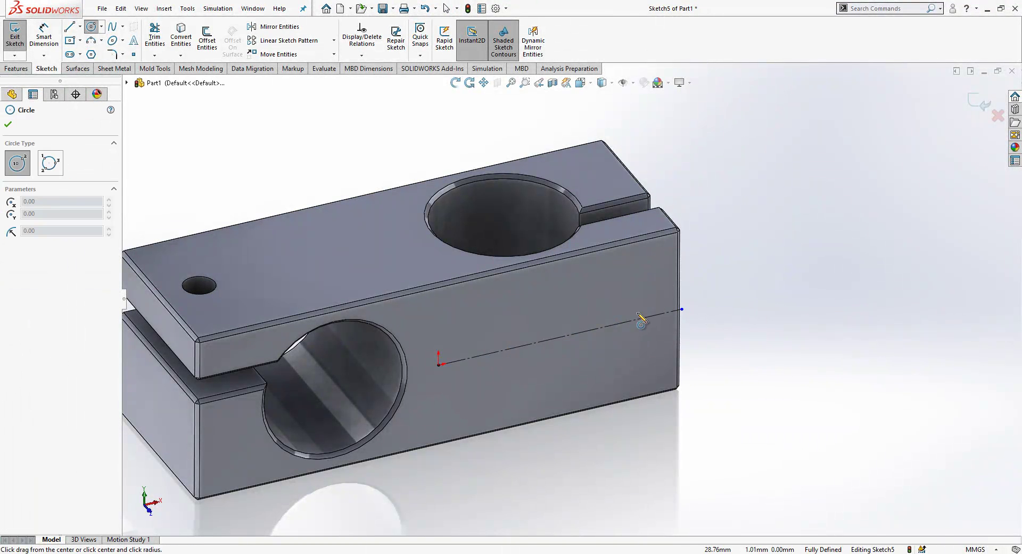
pyautogui.press('Escape')
pyautogui.click(91, 28)
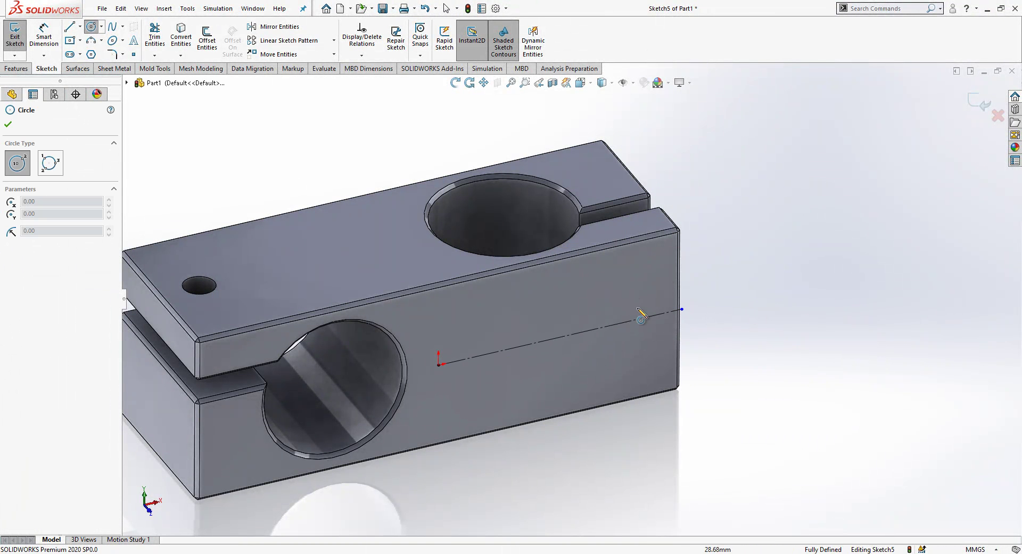
pyautogui.click(642, 317)
pyautogui.click(660, 314)
pyautogui.moveTo(656, 353); pyautogui.dragTo(654, 319, button='right')
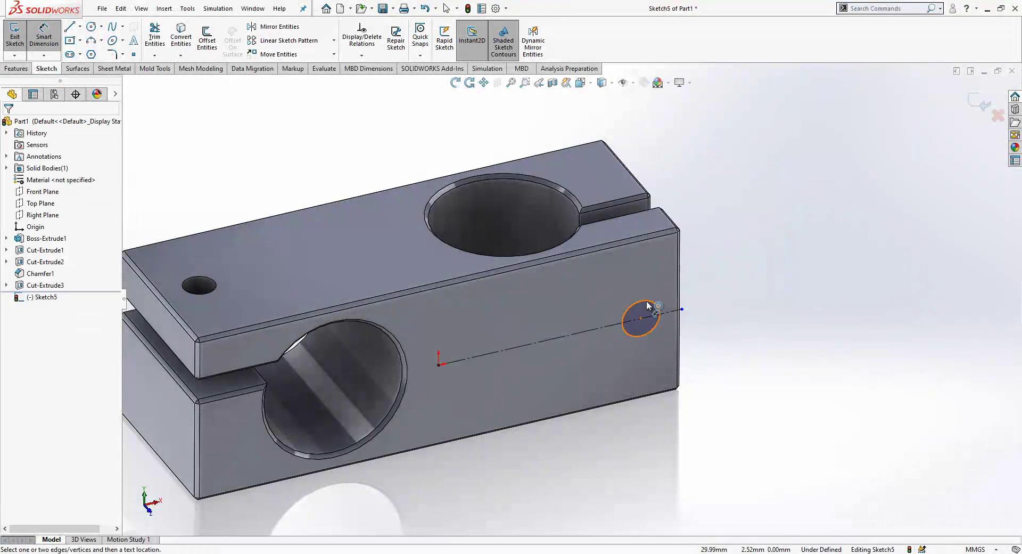
pyautogui.click(658, 313)
pyautogui.press('Escape')
# Step: Set the small circle's diameter to 4.5 mm
pyautogui.click(645, 302)
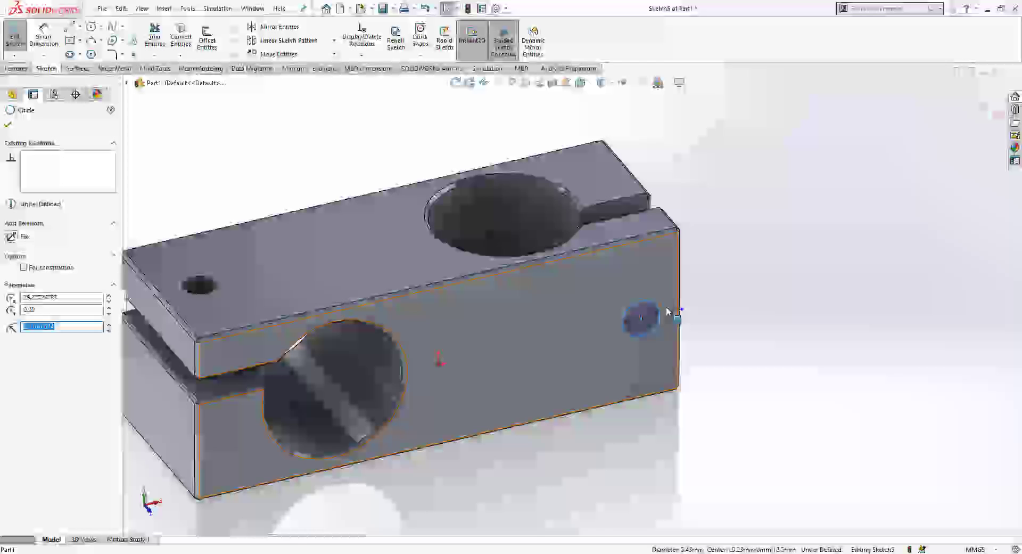
pyautogui.keyDown('ctrl'); pyautogui.click(199, 278); pyautogui.keyUp('ctrl')
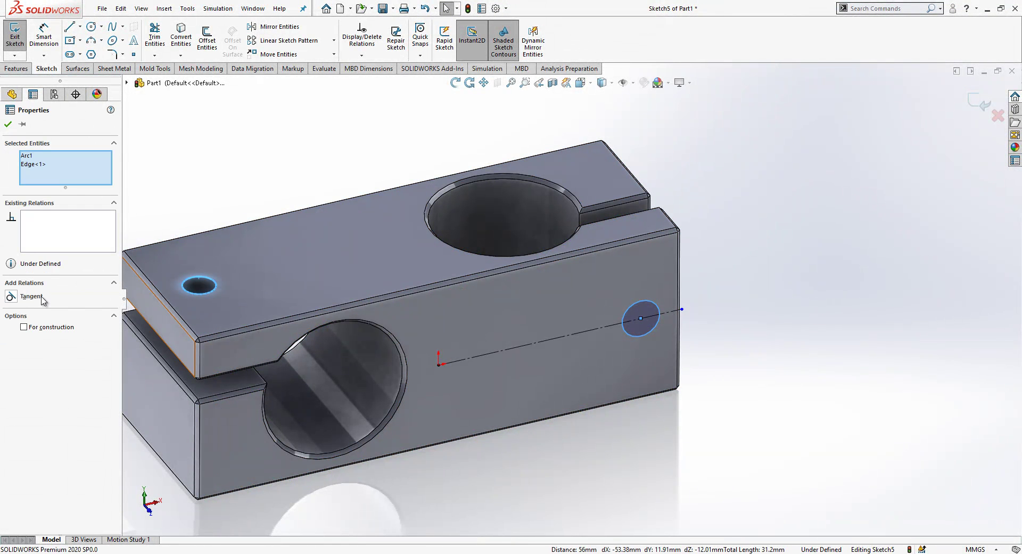
pyautogui.click(742, 364)
pyautogui.click(630, 315)
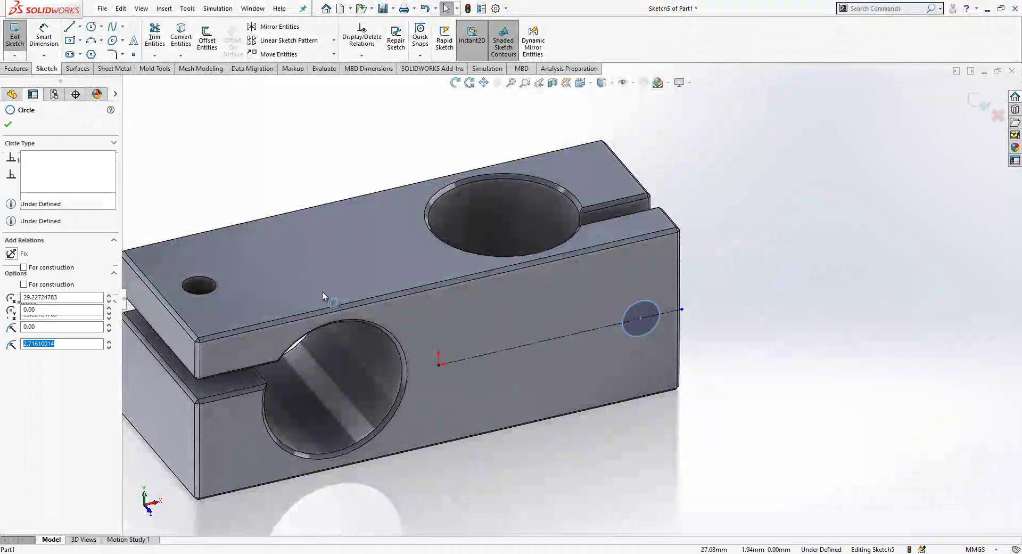
pyautogui.keyDown('ctrl'); pyautogui.click(212, 295); pyautogui.keyUp('ctrl')
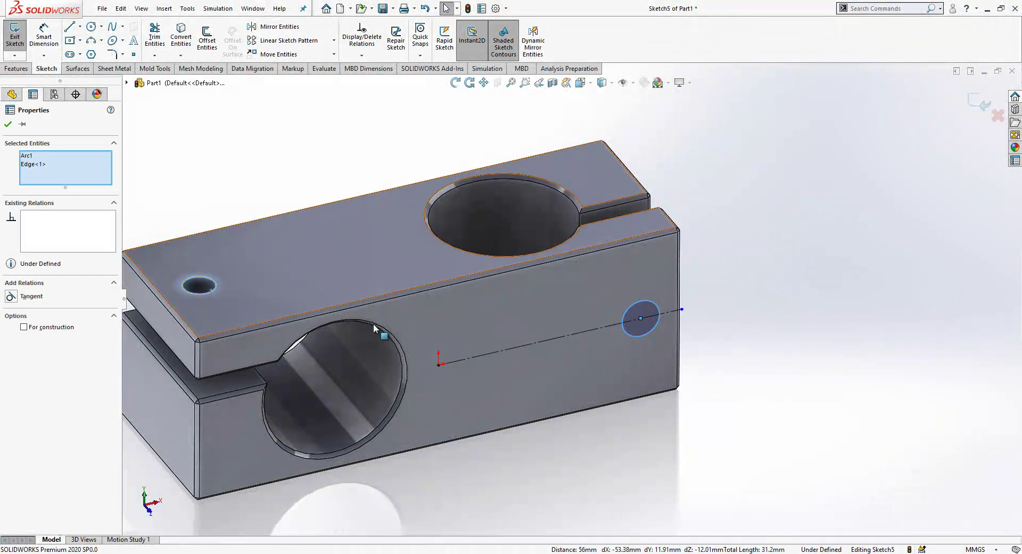
pyautogui.moveTo(696, 335); pyautogui.dragTo(713, 306, button='right')
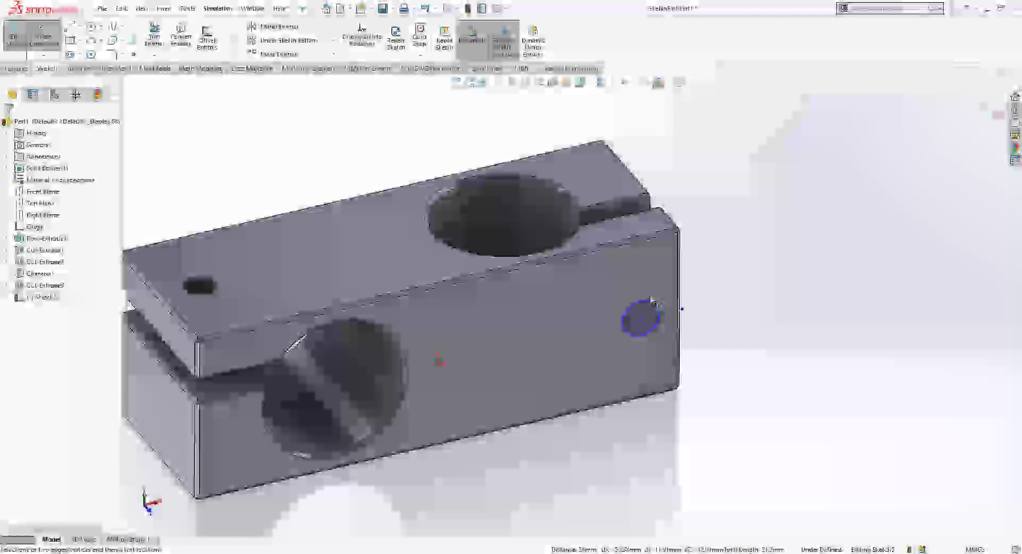
pyautogui.click(729, 292)
pyautogui.write('4.5')
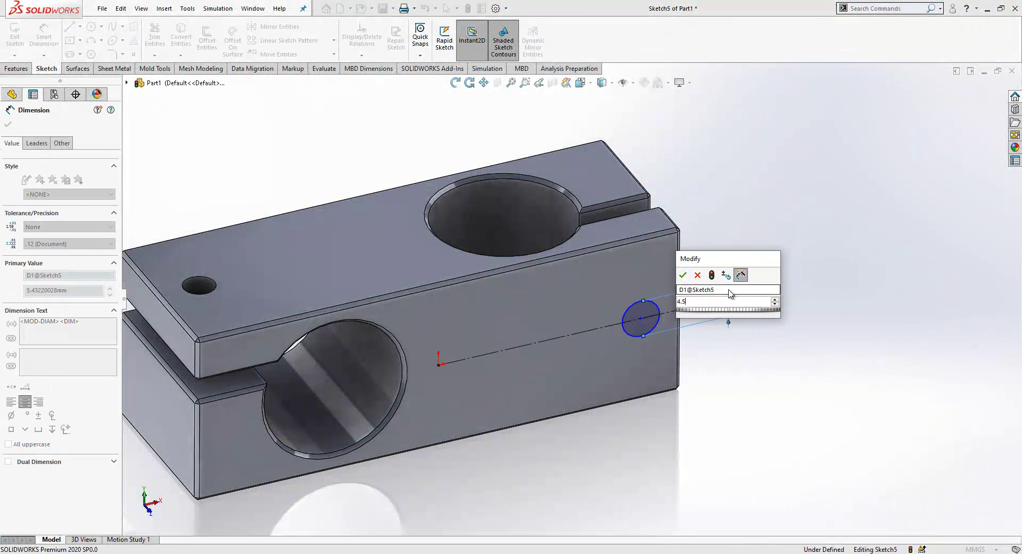
pyautogui.press('Return')
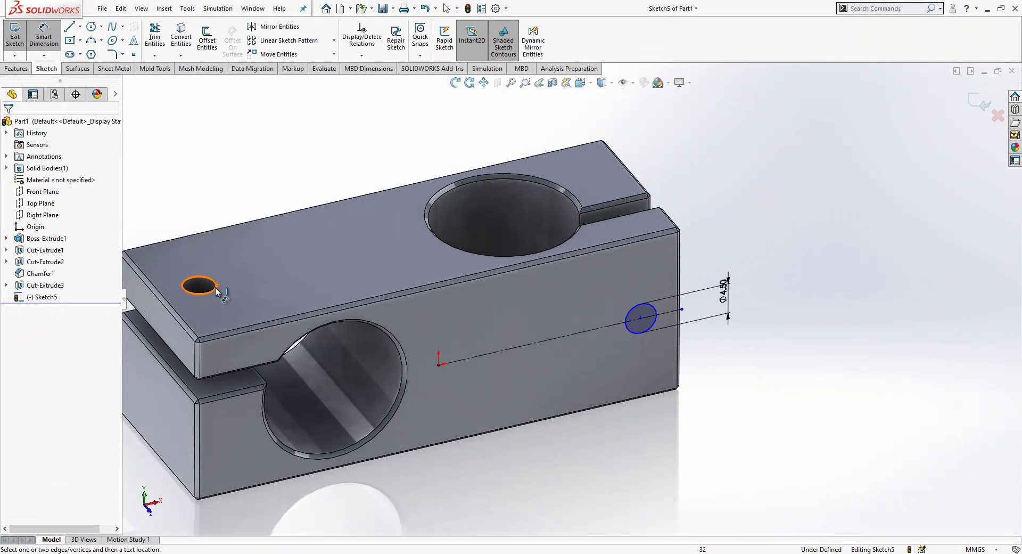
# Step: Dimension the circle centre 6 mm from the block's right end edge
pyautogui.scroll(-2, 631, 326)
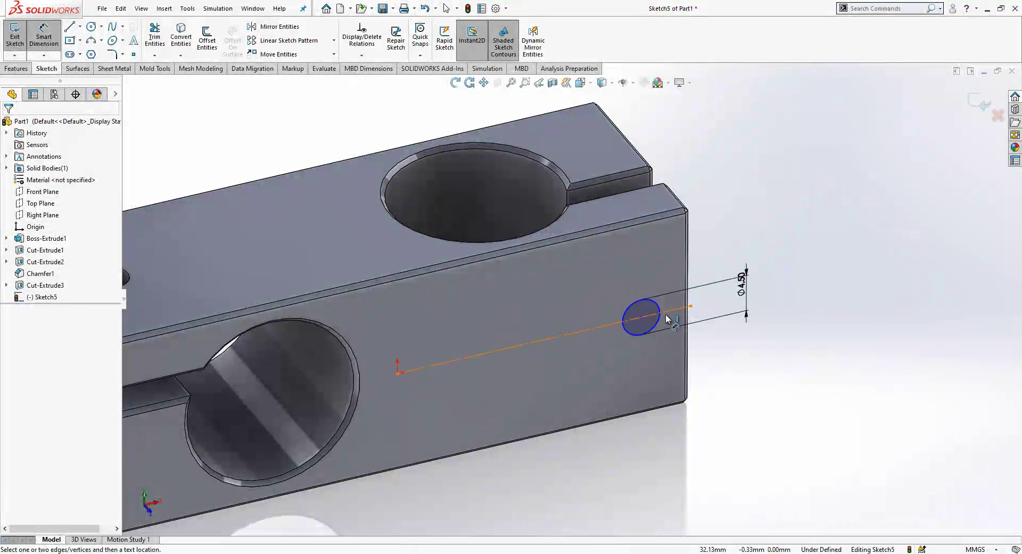
pyautogui.click(645, 319)
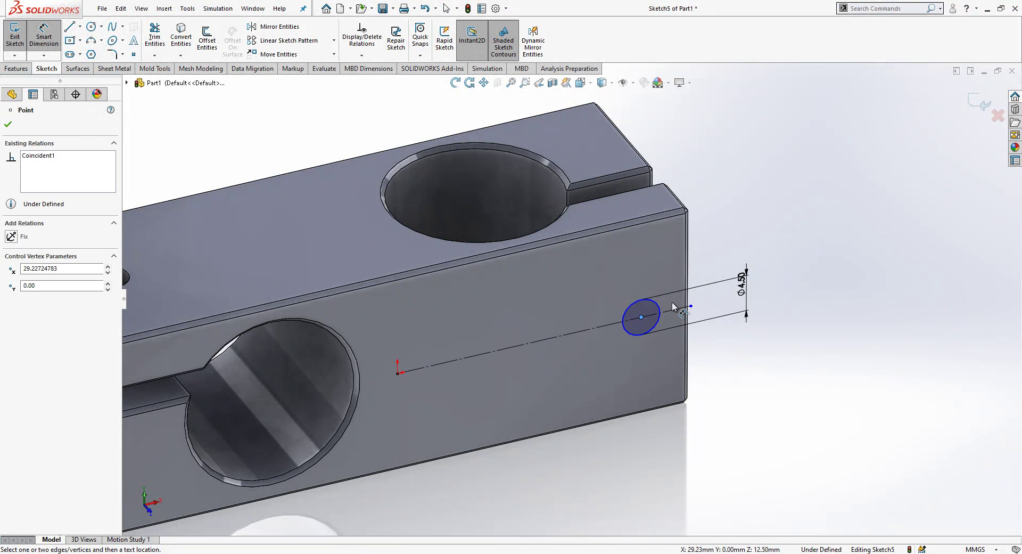
pyautogui.moveTo(672, 301); pyautogui.dragTo(639, 250, button='middle')
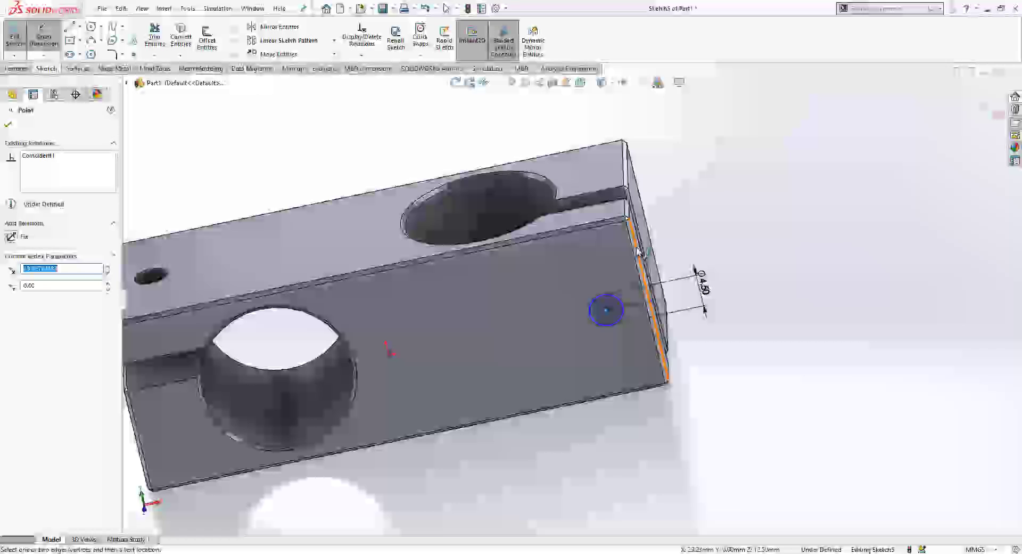
pyautogui.click(638, 255)
pyautogui.click(649, 409)
pyautogui.write('6')
pyautogui.press('Return')
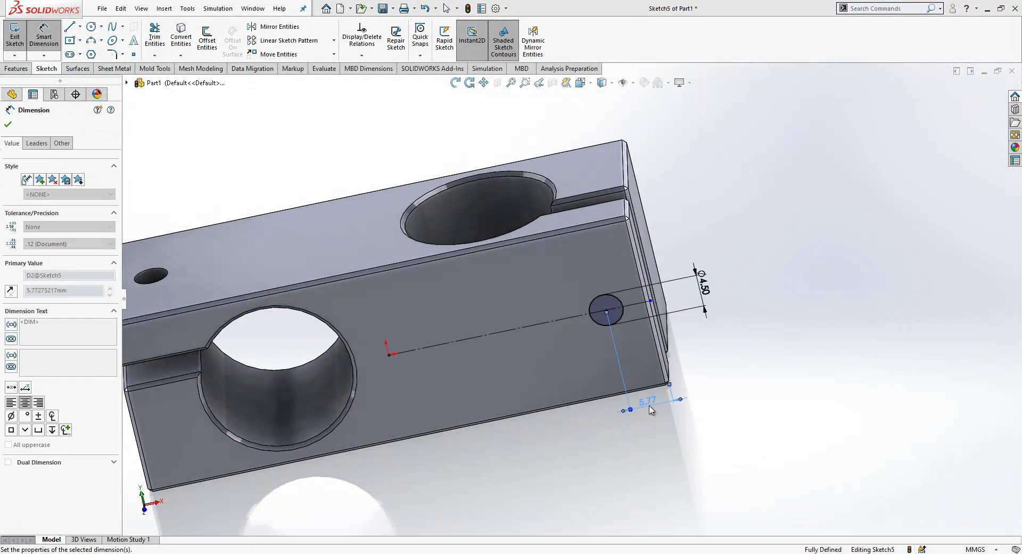
pyautogui.press('Escape')
pyautogui.moveTo(651, 411); pyautogui.dragTo(646, 319, button='middle')
pyautogui.scroll(-3, 647, 256)
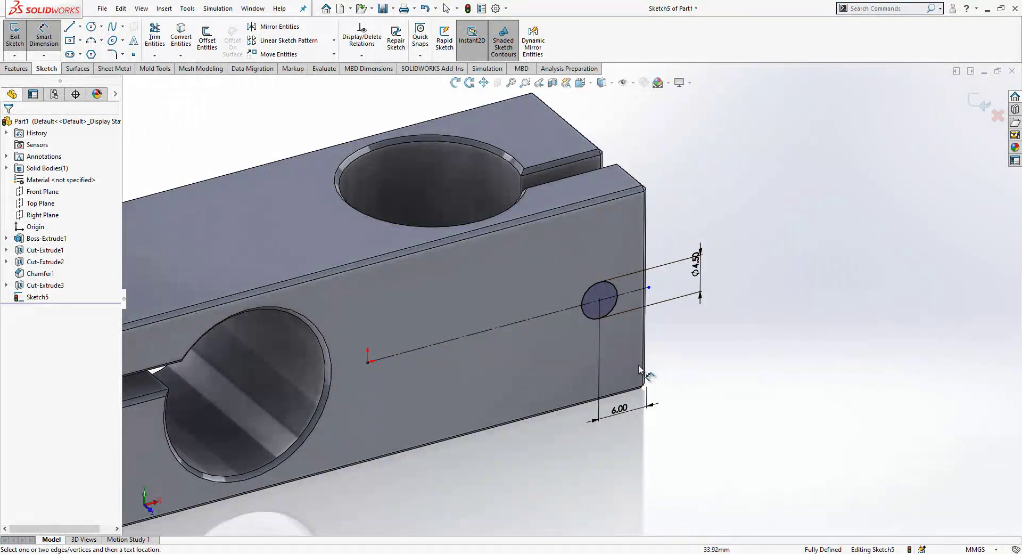
pyautogui.moveTo(641, 369); pyautogui.dragTo(560, 153, button='middle')
# Step: Exit Sketch5 and cut the Ø4.5 circle into the front face Up To Next
pyautogui.click(14, 33)
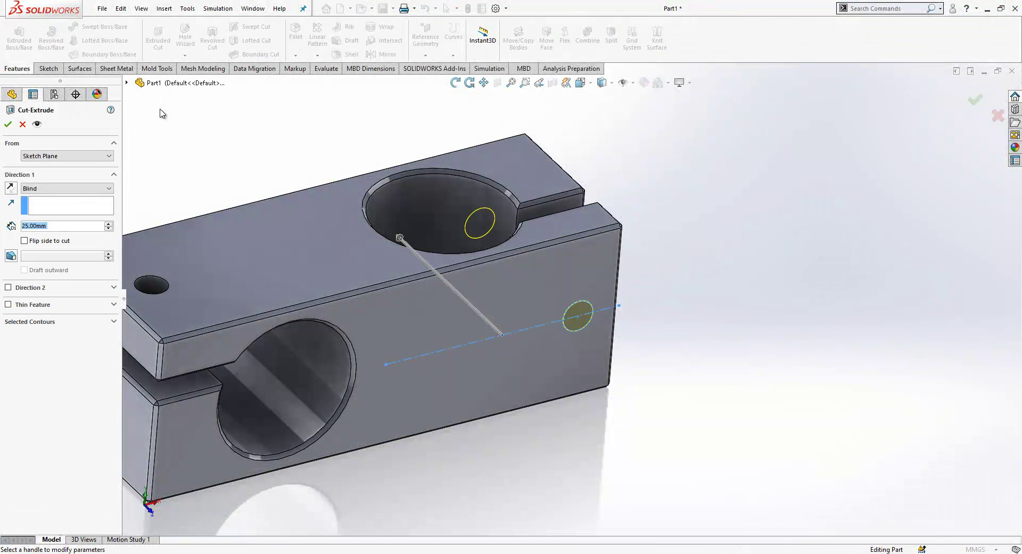
pyautogui.click(64, 188)
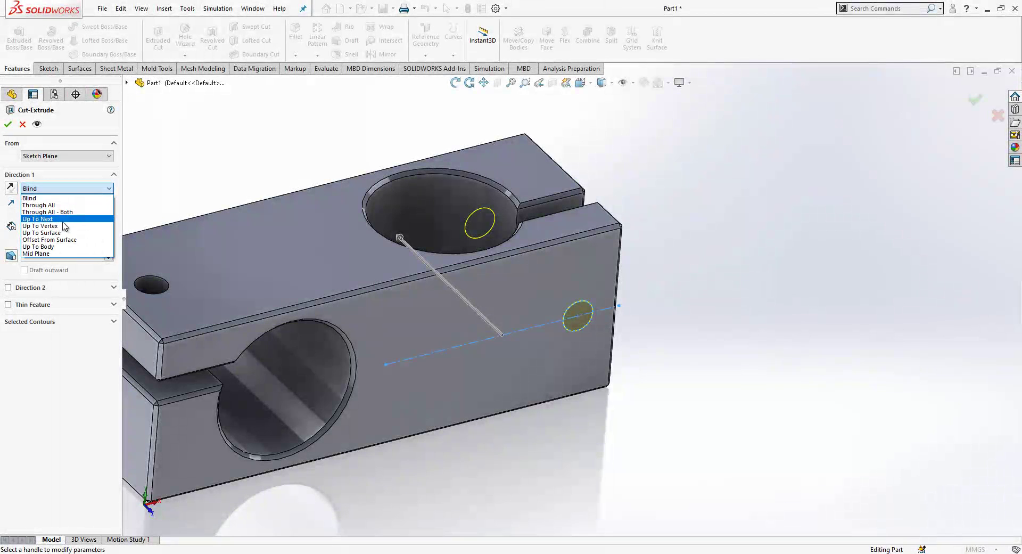
pyautogui.click(62, 220)
pyautogui.press('Return')
pyautogui.scroll(3, 705, 272)
pyautogui.moveTo(705, 271); pyautogui.dragTo(434, 167, button='middle')
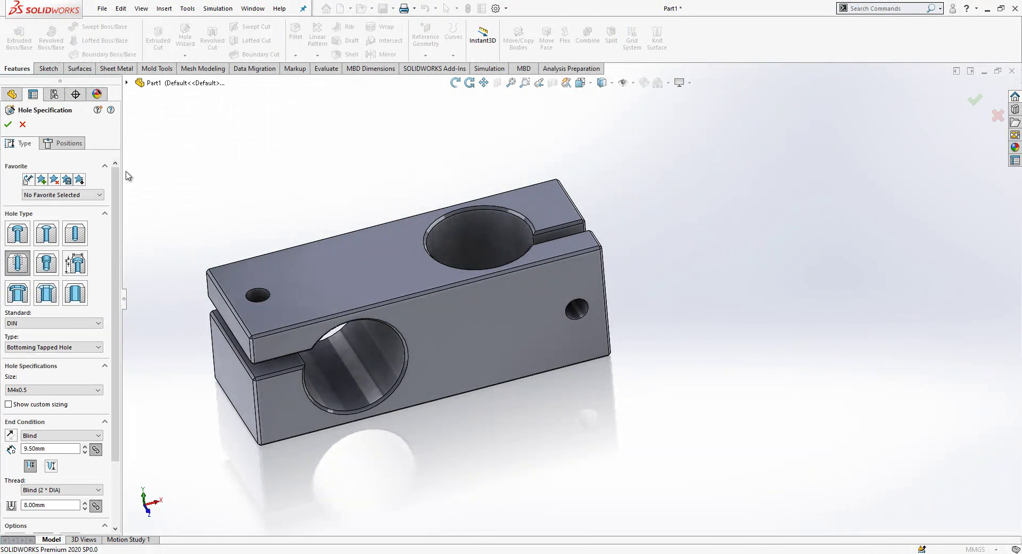
# Step: Place two M4x0.5 tapped-hole points on the slot ledge using a 3D sketch
pyautogui.click(65, 146)
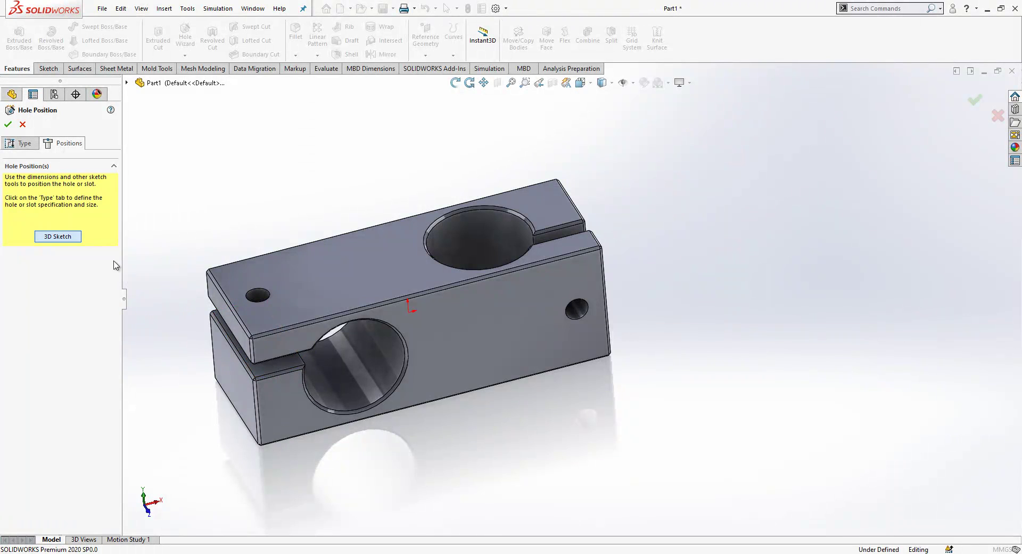
pyautogui.click(57, 236)
pyautogui.click(275, 364)
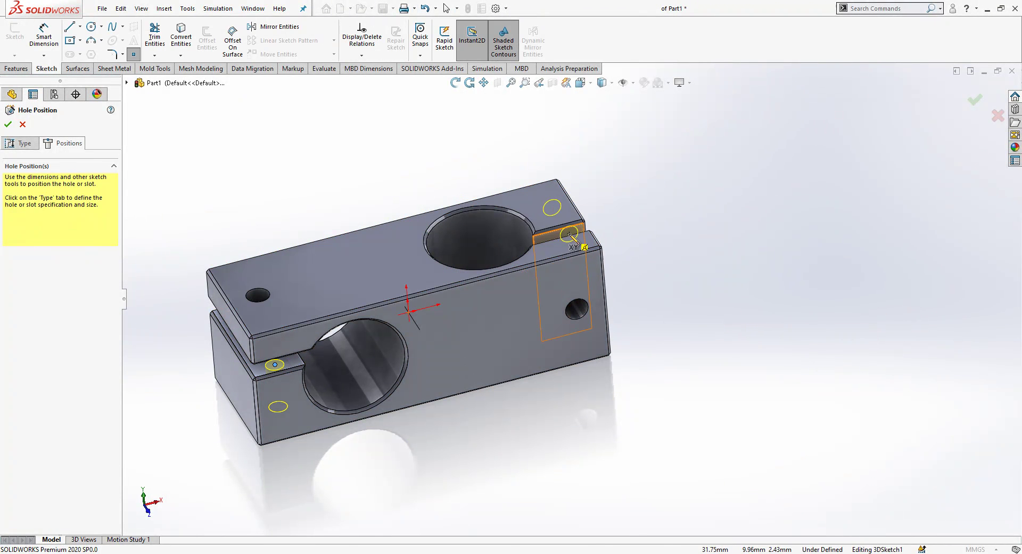
pyautogui.click(570, 233)
pyautogui.rightClick(188, 176)
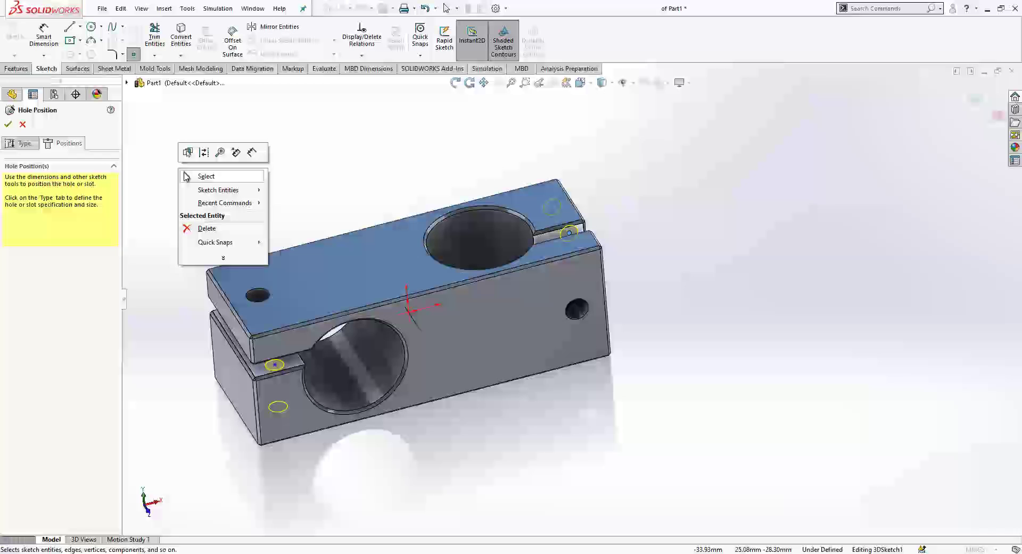
pyautogui.click(188, 177)
# Step: Make the hole points concentric with the small top hole and side hole, then confirm
pyautogui.click(275, 365)
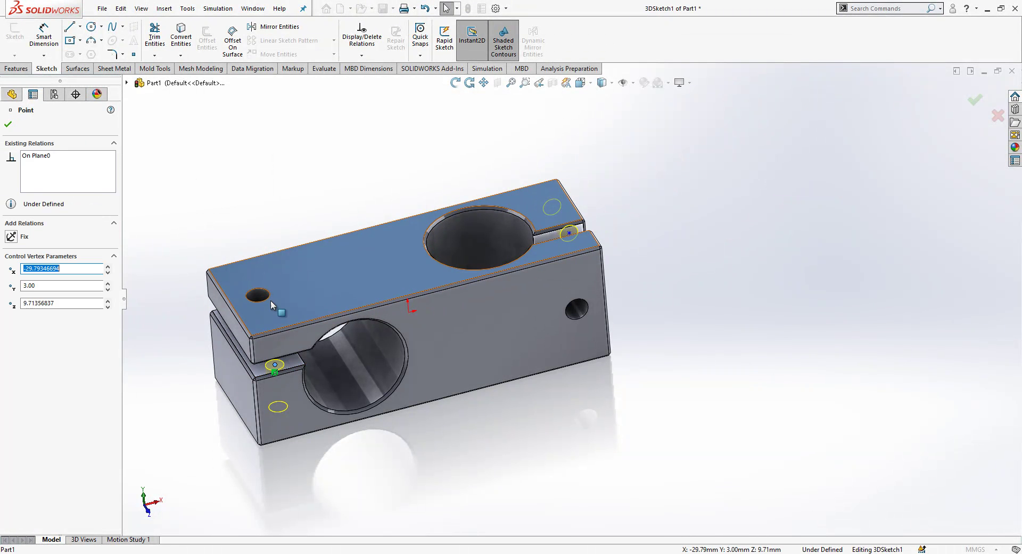
pyautogui.keyDown('ctrl'); pyautogui.click(268, 295); pyautogui.keyUp('ctrl')
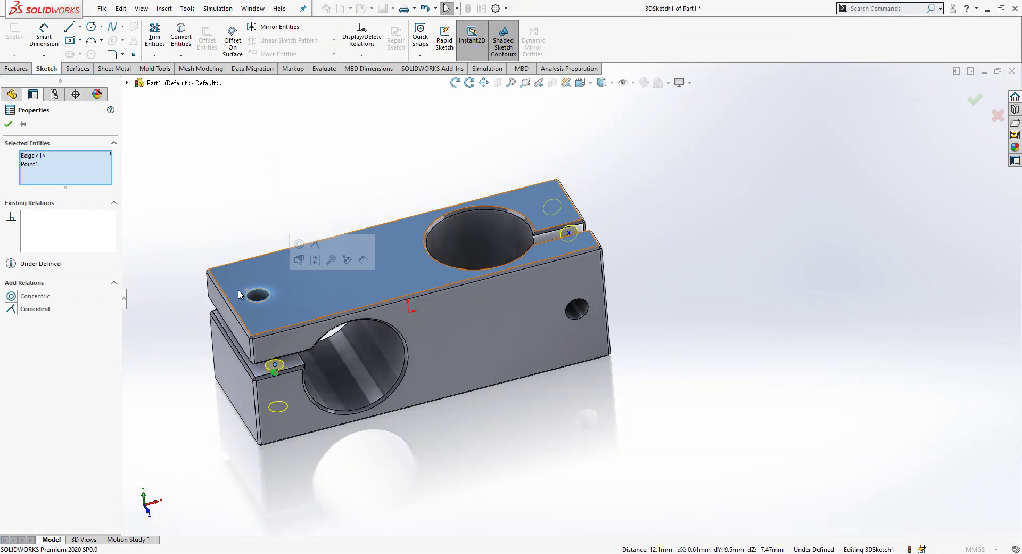
pyautogui.press('Escape')
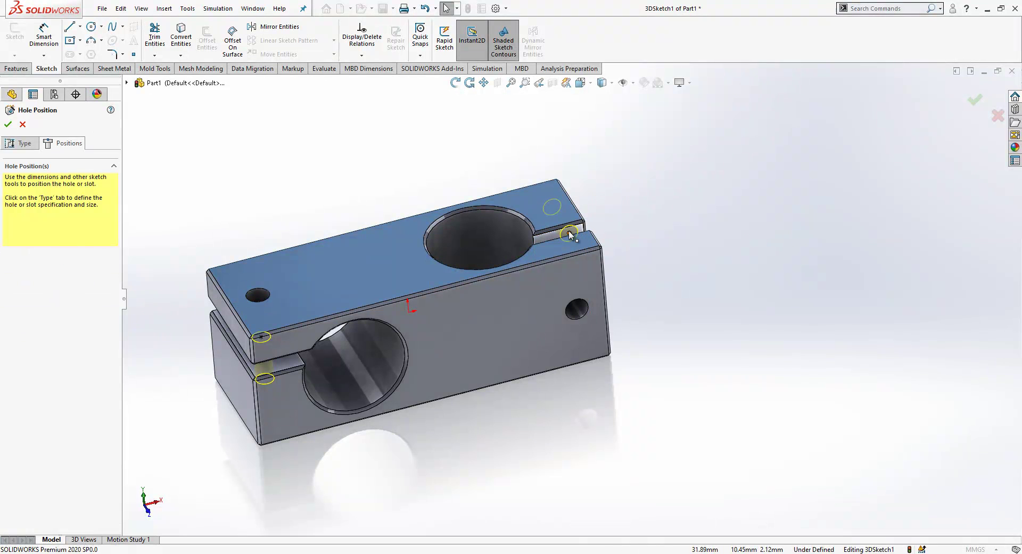
pyautogui.click(570, 235)
pyautogui.keyDown('ctrl'); pyautogui.click(582, 317); pyautogui.keyUp('ctrl')
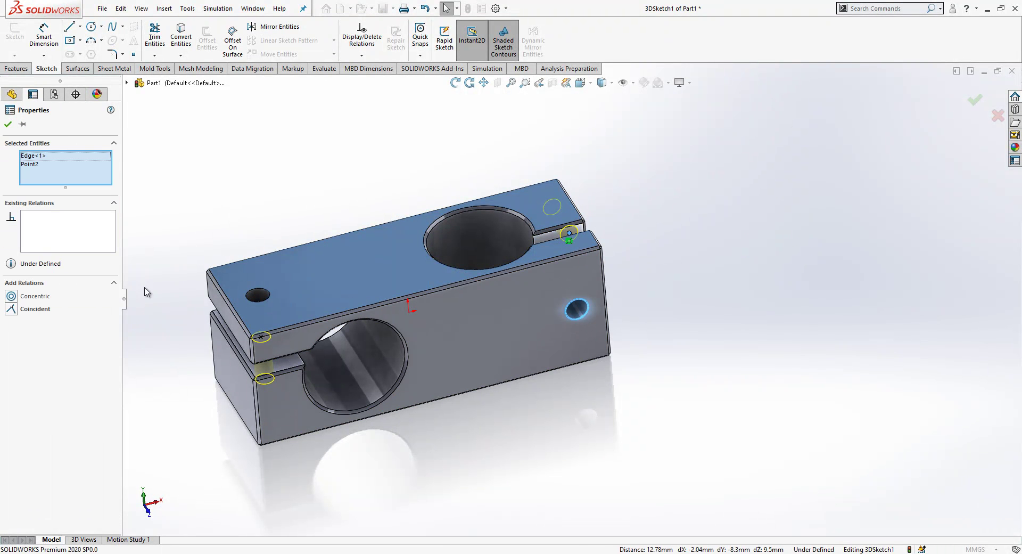
pyautogui.press('Escape')
pyautogui.moveTo(418, 305); pyautogui.dragTo(365, 319, button='middle')
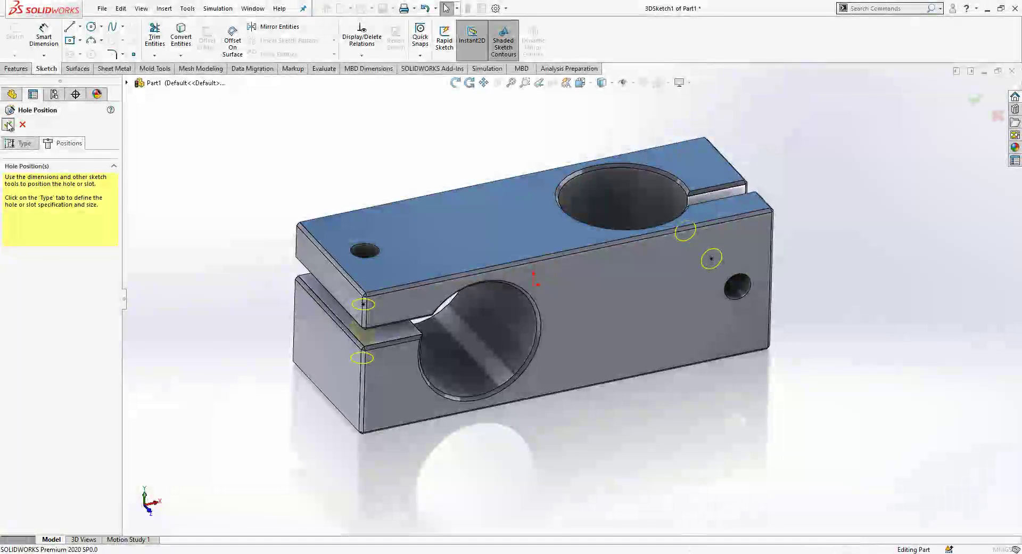
pyautogui.click(8, 124)
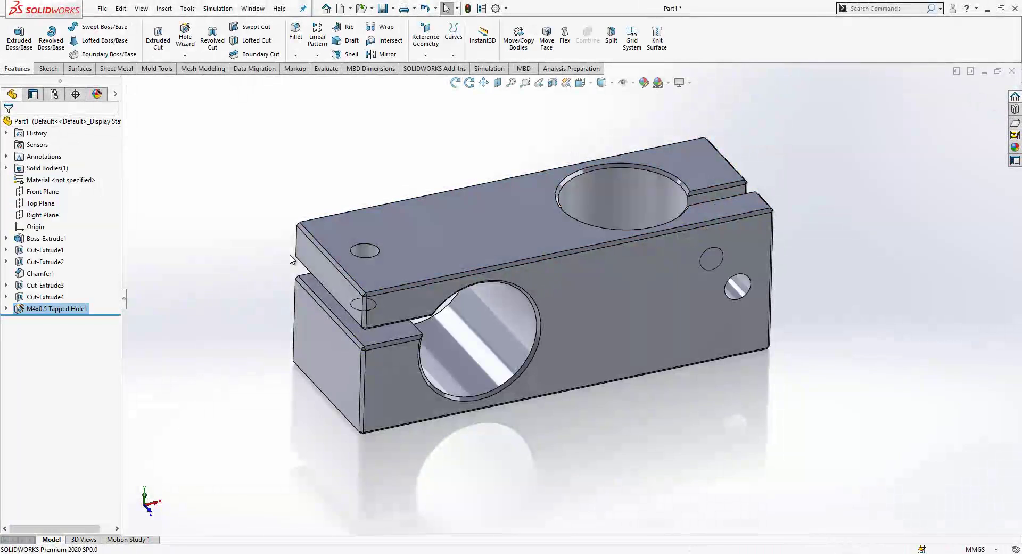
pyautogui.moveTo(232, 435); pyautogui.dragTo(470, 388, button='middle')
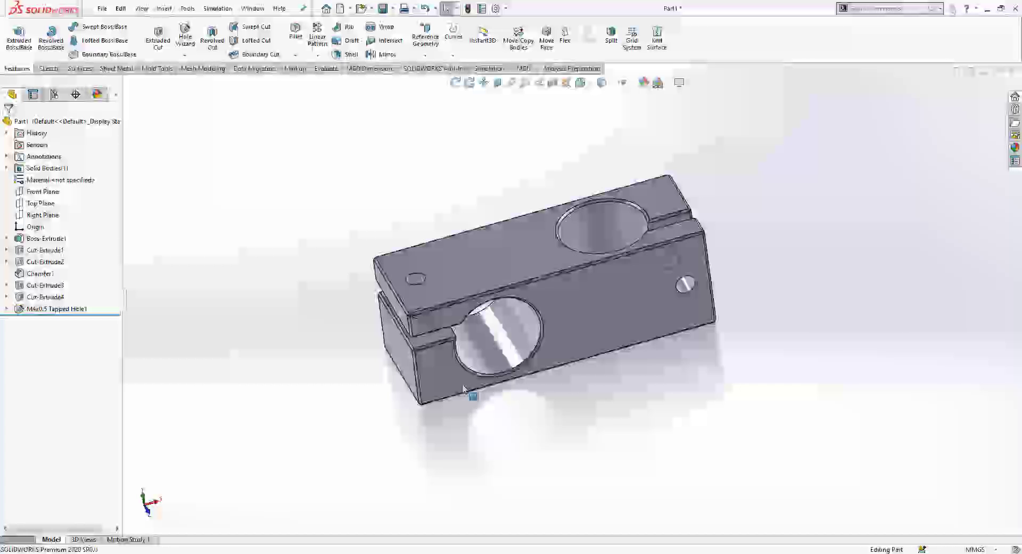
# Step: Create a new part and start a sketch on its Front Plane
pyautogui.click(341, 9)
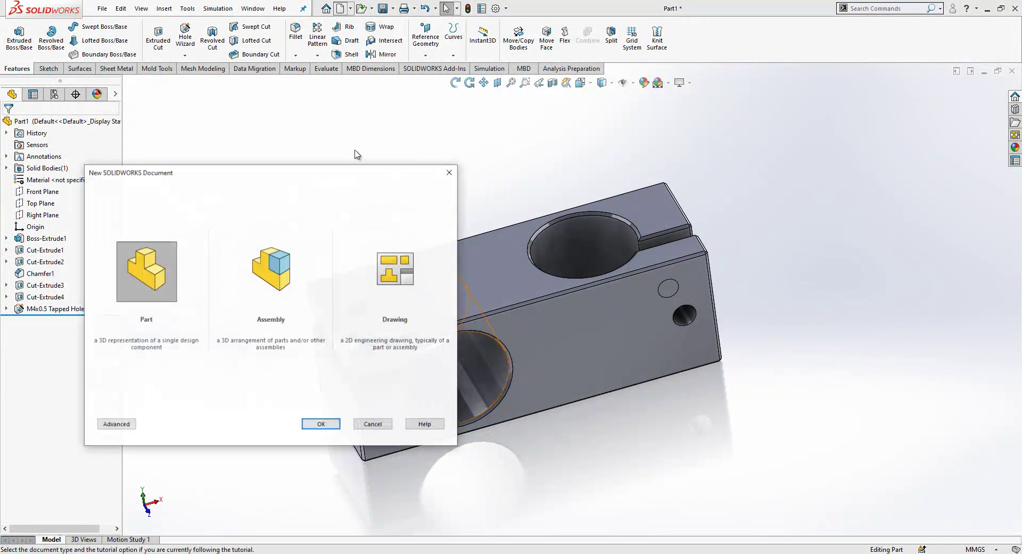
pyautogui.doubleClick(144, 270)
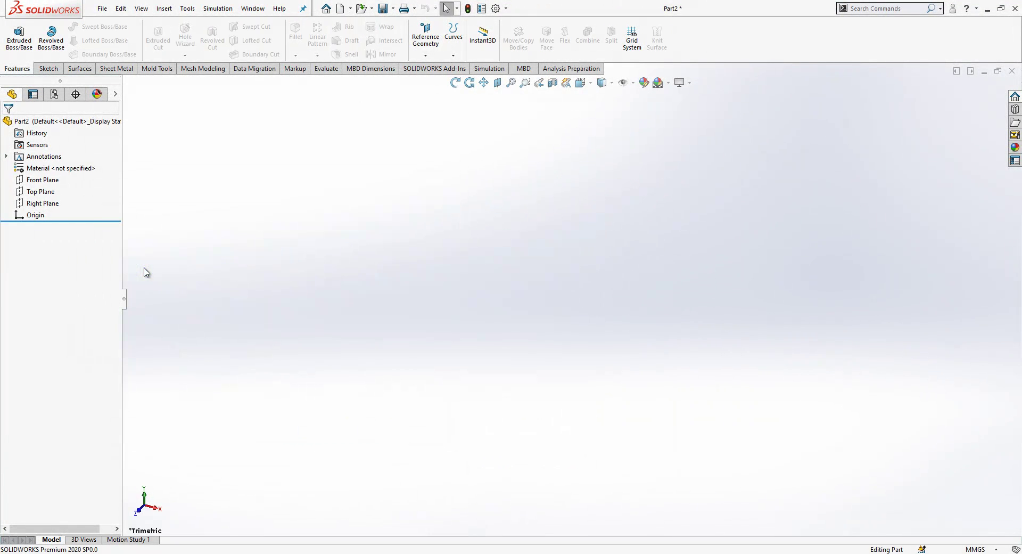
pyautogui.click(43, 179)
pyautogui.click(62, 164)
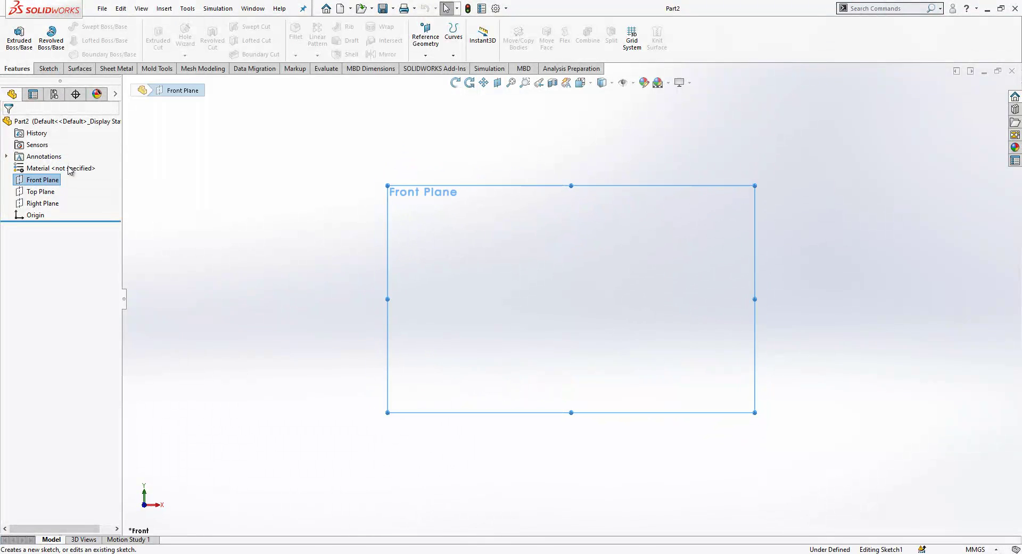
# Step: Draw an origin-centred circle and dimension it to Ø12 mm
pyautogui.click(91, 26)
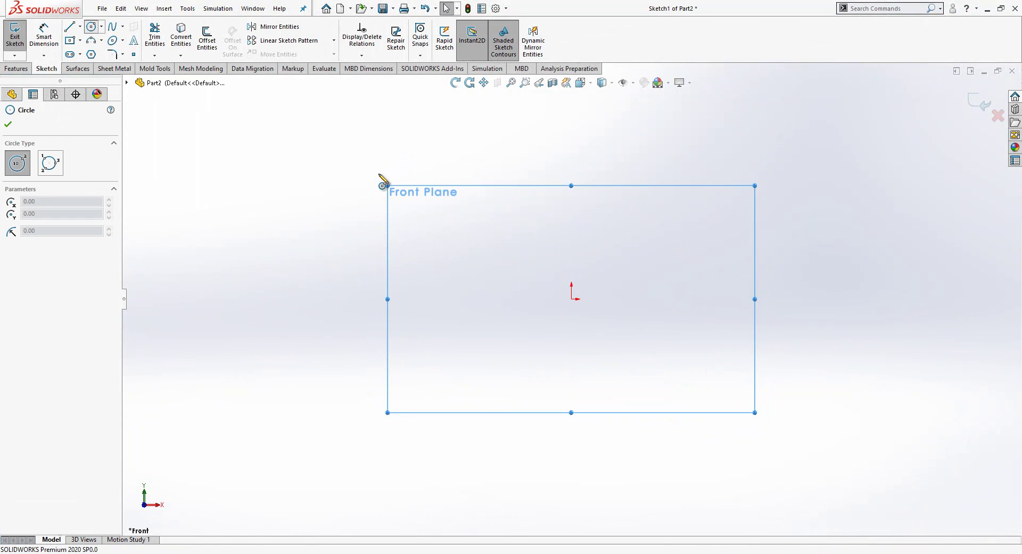
pyautogui.click(571, 298)
pyautogui.click(571, 256)
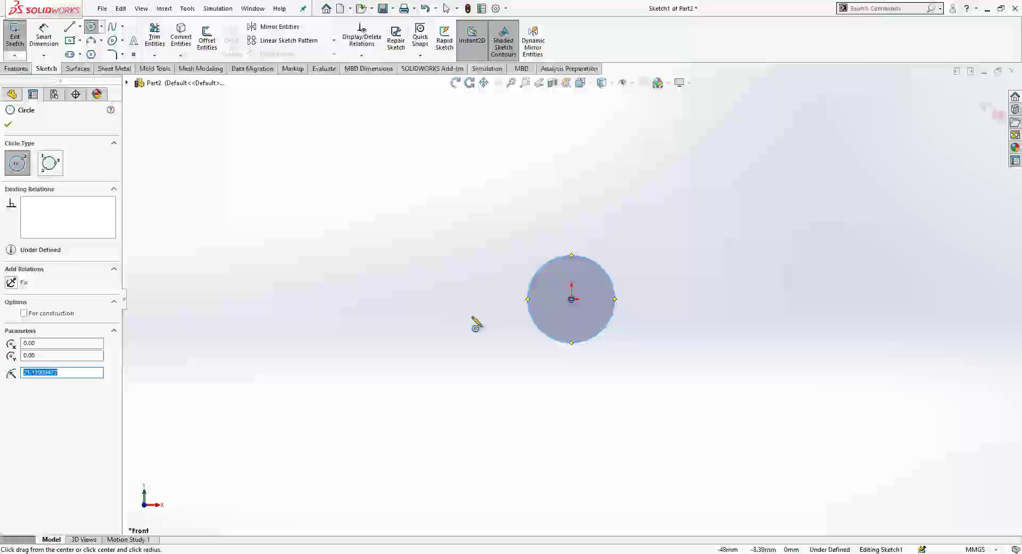
pyautogui.press('d')
pyautogui.click(544, 265)
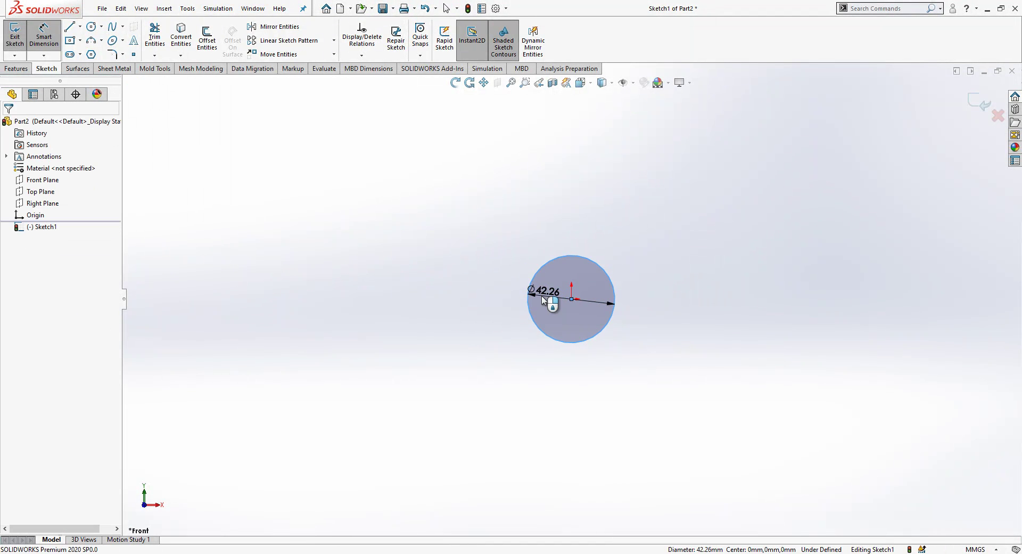
pyautogui.click(541, 296)
pyautogui.write('12')
pyautogui.press('Return')
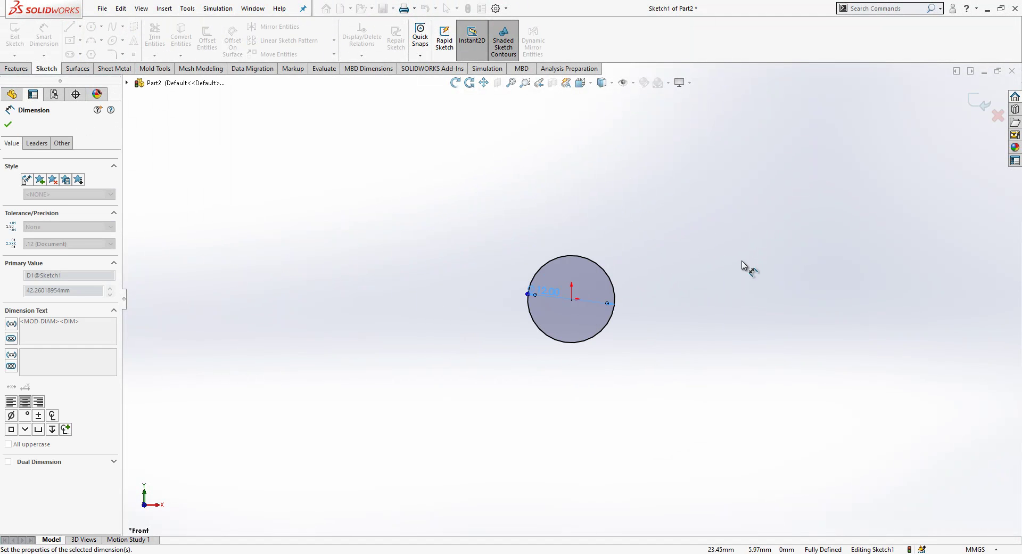
pyautogui.moveTo(657, 397); pyautogui.dragTo(866, 191, button='middle')
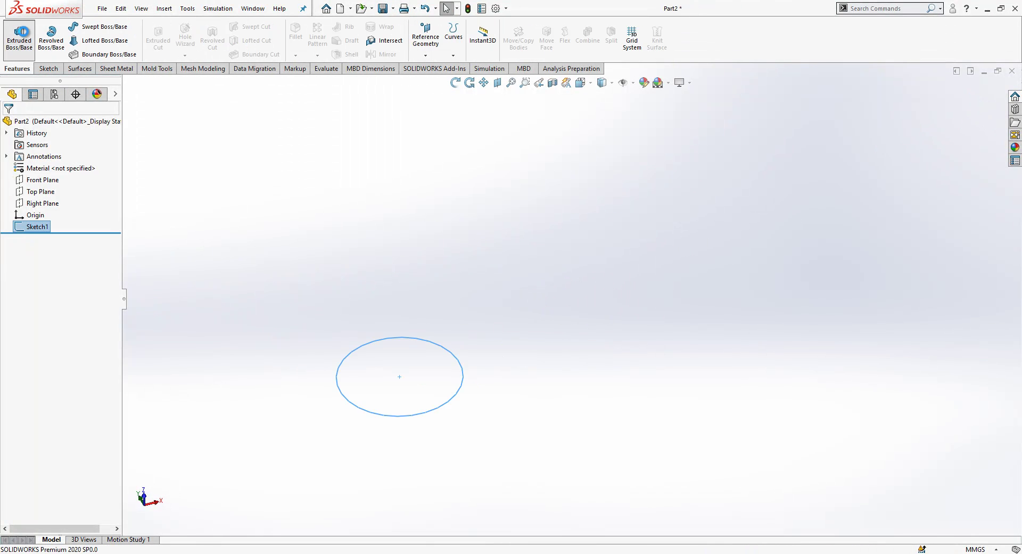
# Step: Extrude the circle 16 mm into a cylinder
pyautogui.click(22, 35)
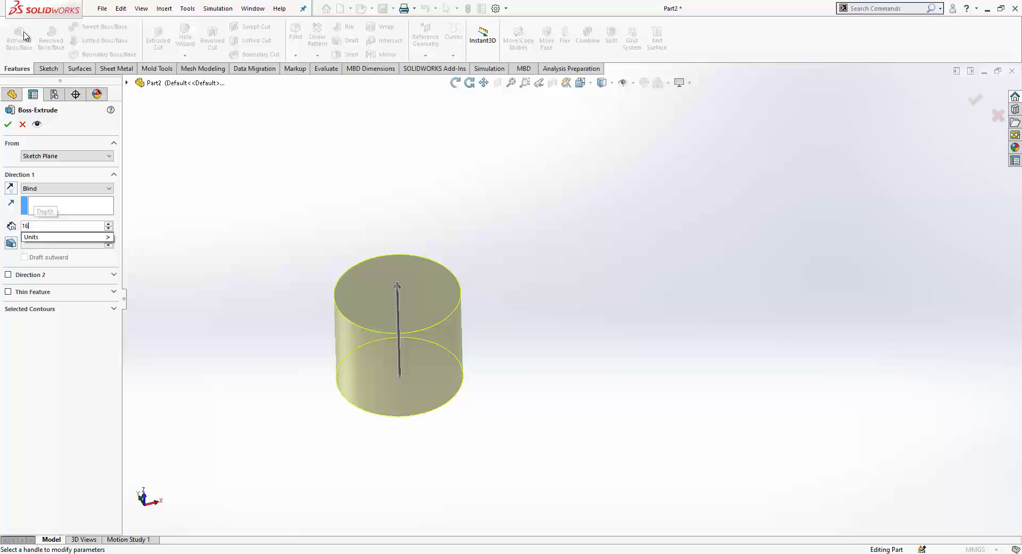
pyautogui.write('16')
pyautogui.press('Return')
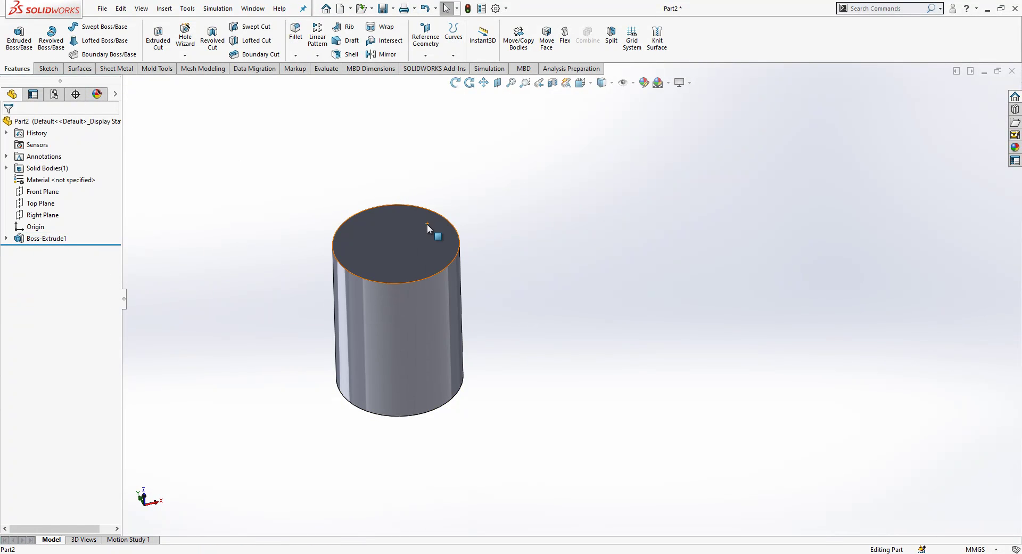
pyautogui.click(427, 223)
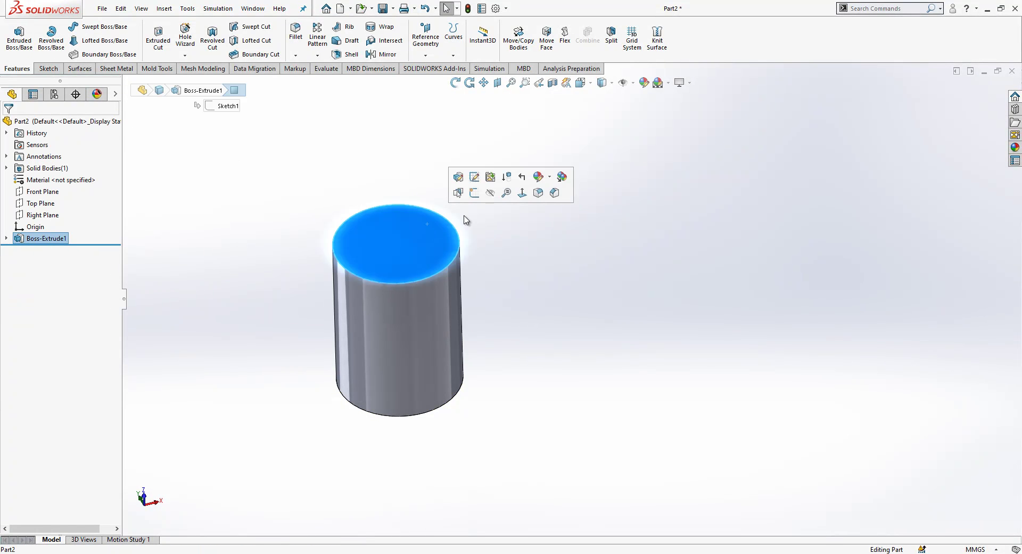
# Step: Start a new sketch on the cylinder's top face, viewed normal to it
pyautogui.click(521, 194)
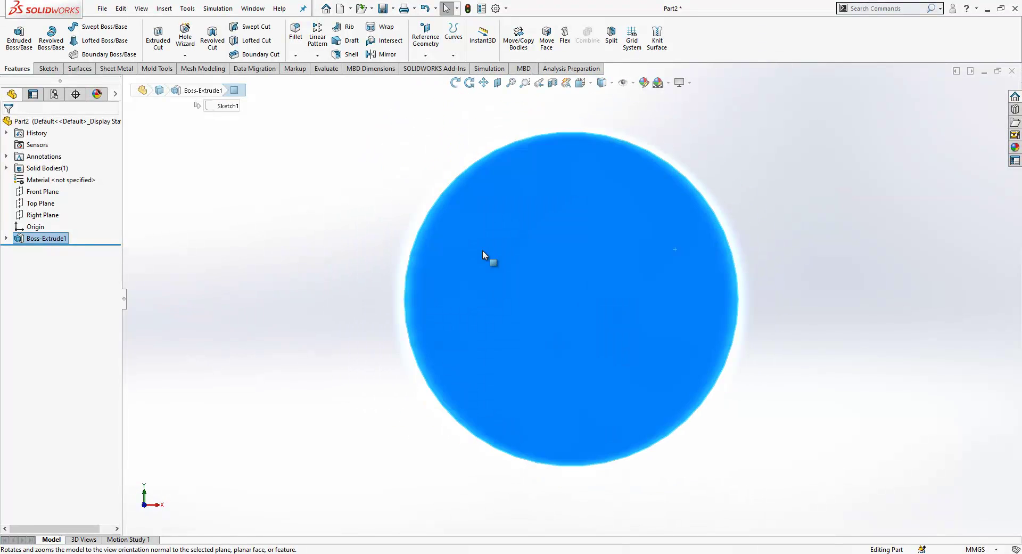
pyautogui.click(705, 285)
pyautogui.click(523, 277)
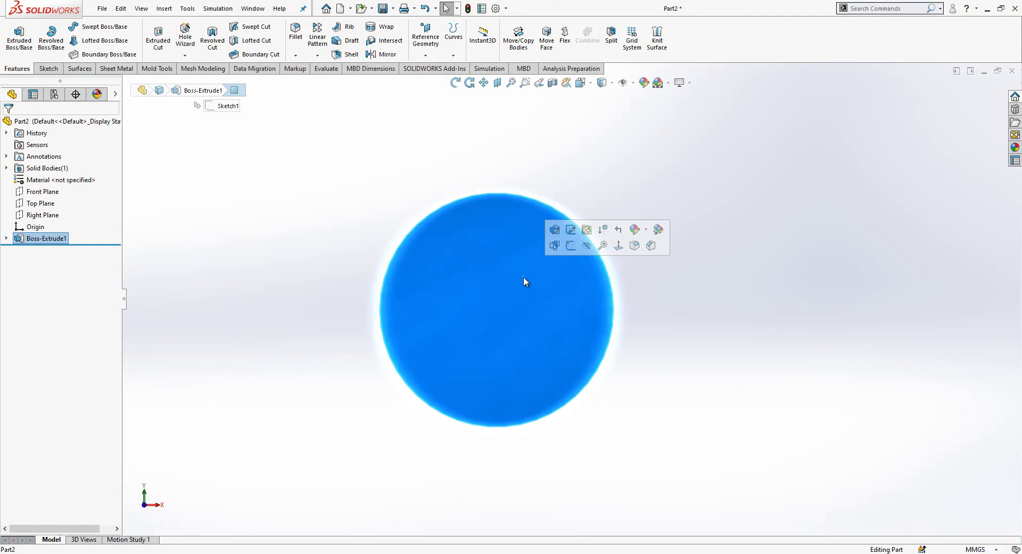
pyautogui.click(568, 247)
pyautogui.click(539, 277)
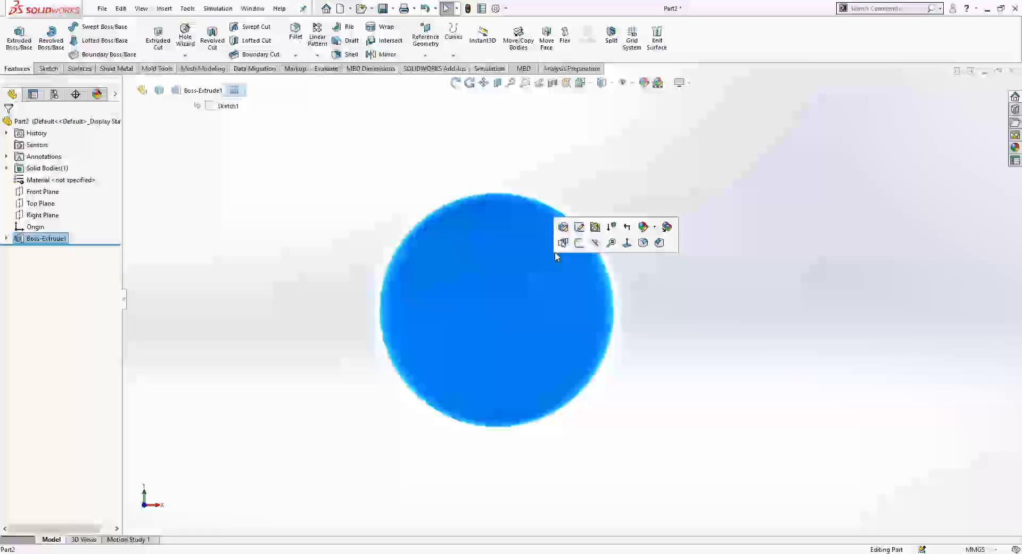
pyautogui.click(578, 243)
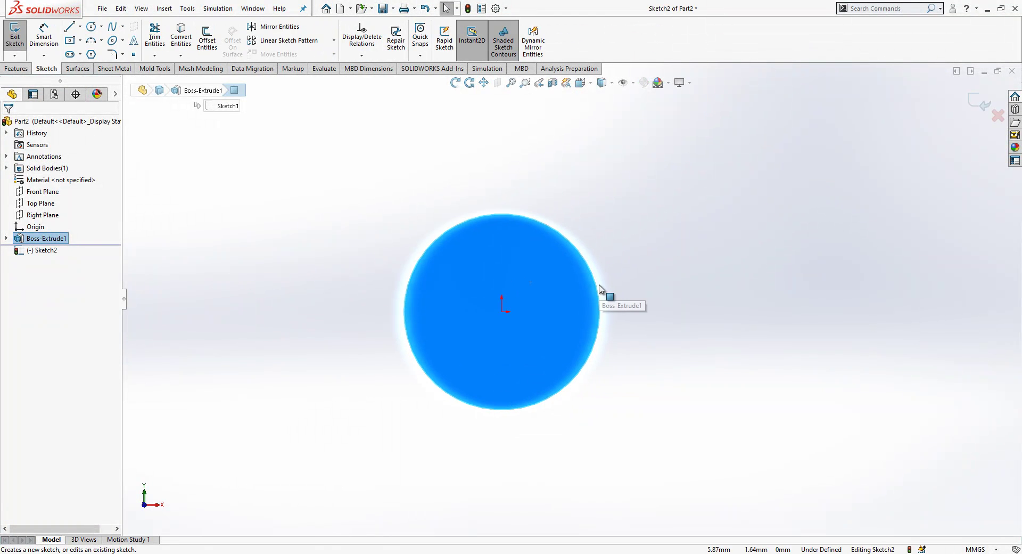
# Step: Draw a horizontal construction line from the cylinder's centre past its edge
pyautogui.click(70, 41)
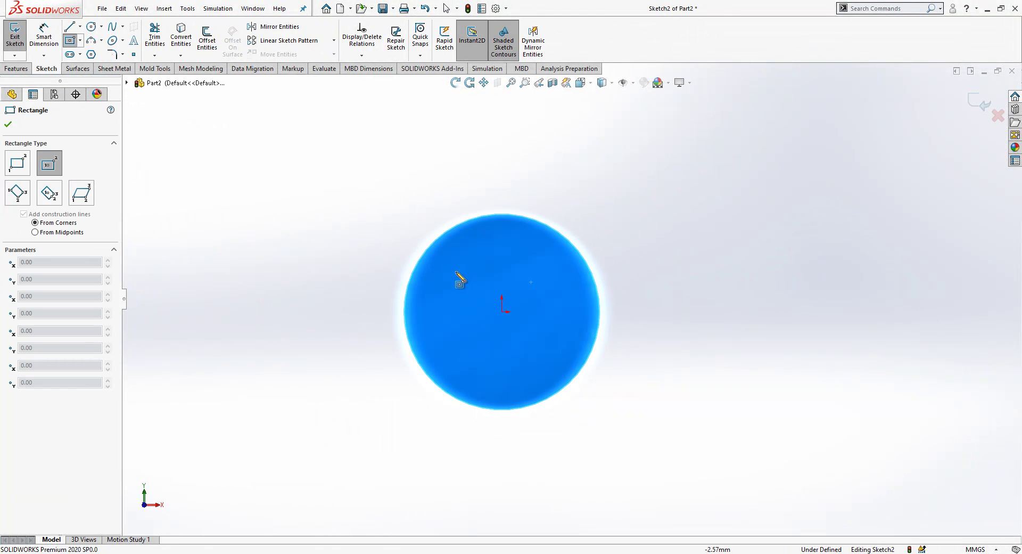
pyautogui.click(69, 27)
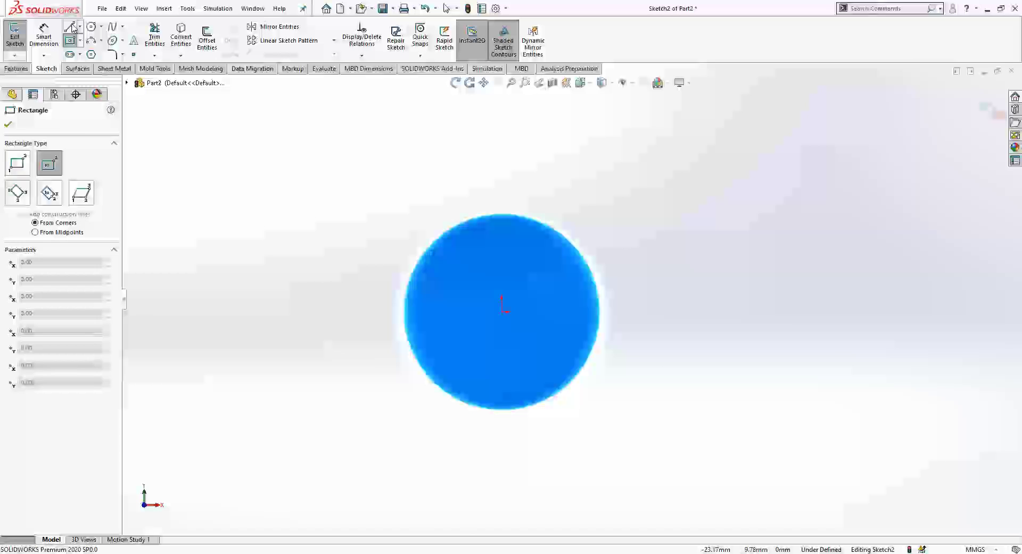
pyautogui.click(501, 312)
pyautogui.click(761, 311)
pyautogui.press('Escape')
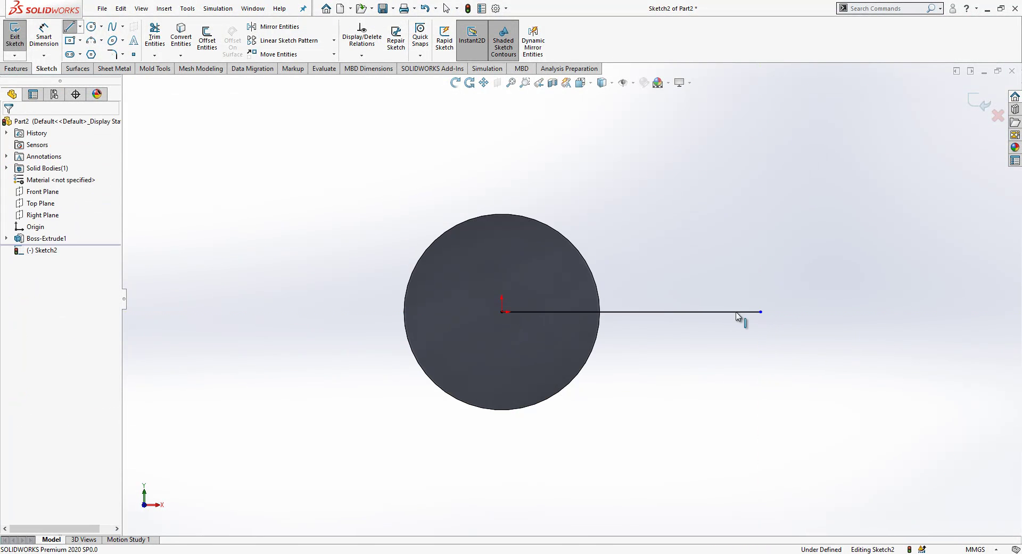
pyautogui.click(754, 312)
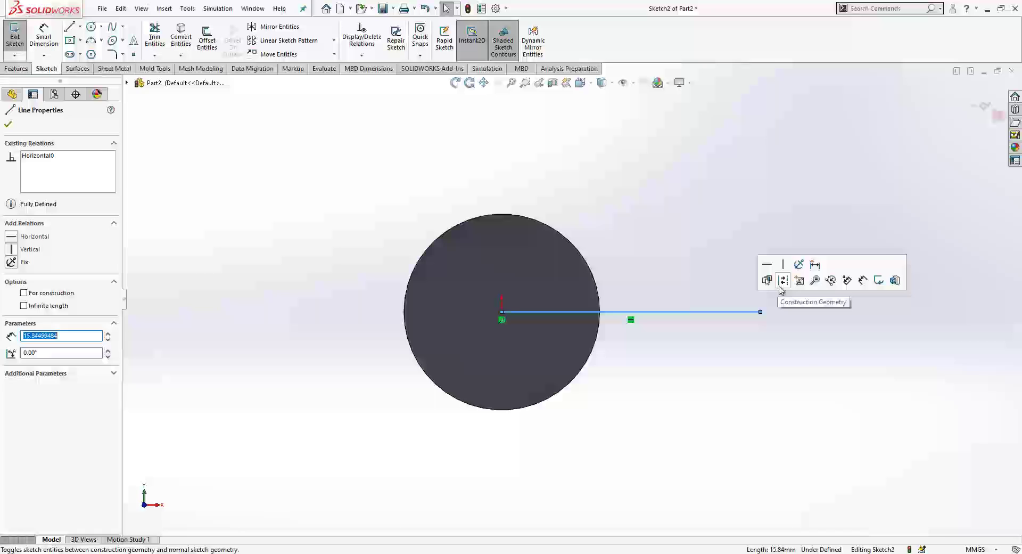
pyautogui.click(781, 282)
# Step: Draw a centre rectangle on the line's midpoint with its left edge through the origin
pyautogui.press('r')
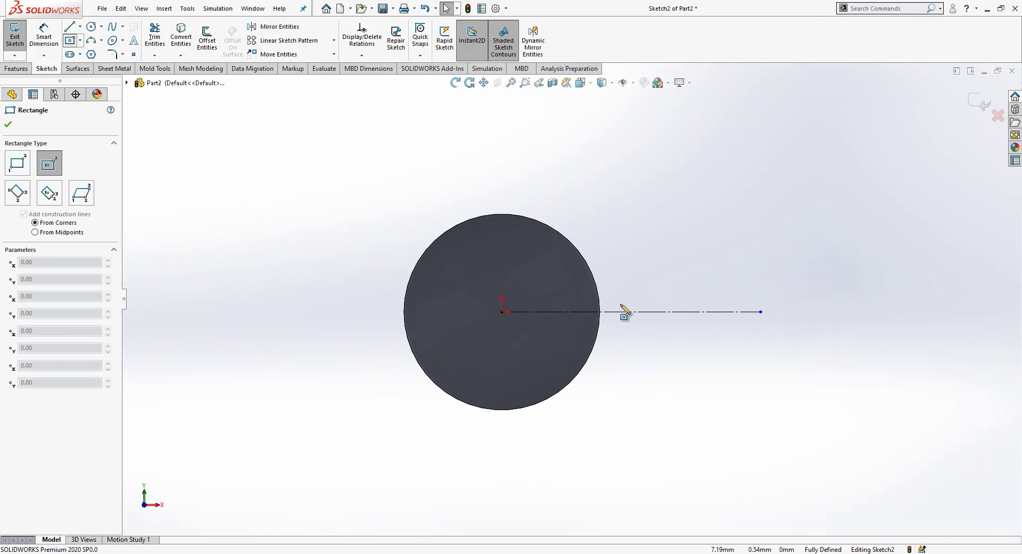
pyautogui.click(624, 312)
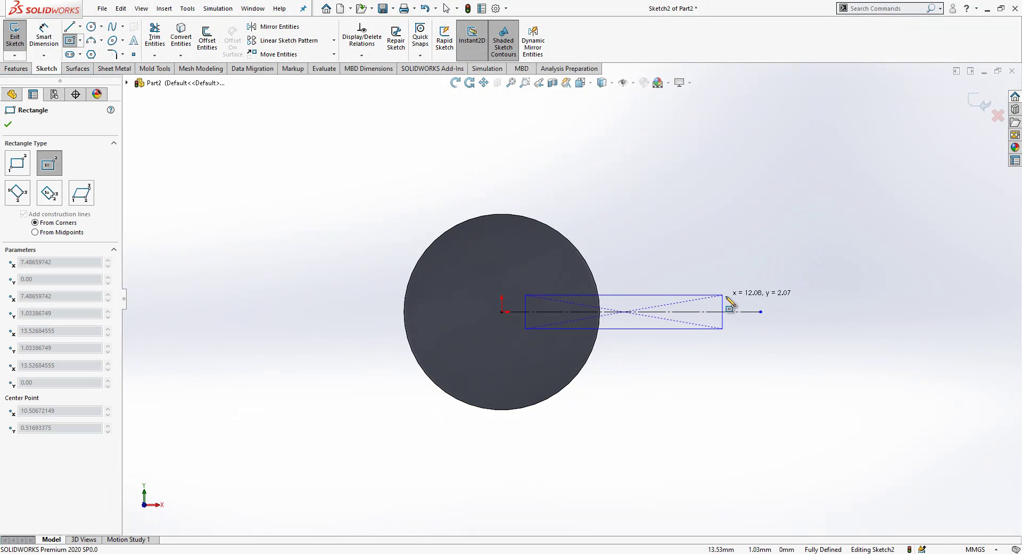
pyautogui.click(761, 277)
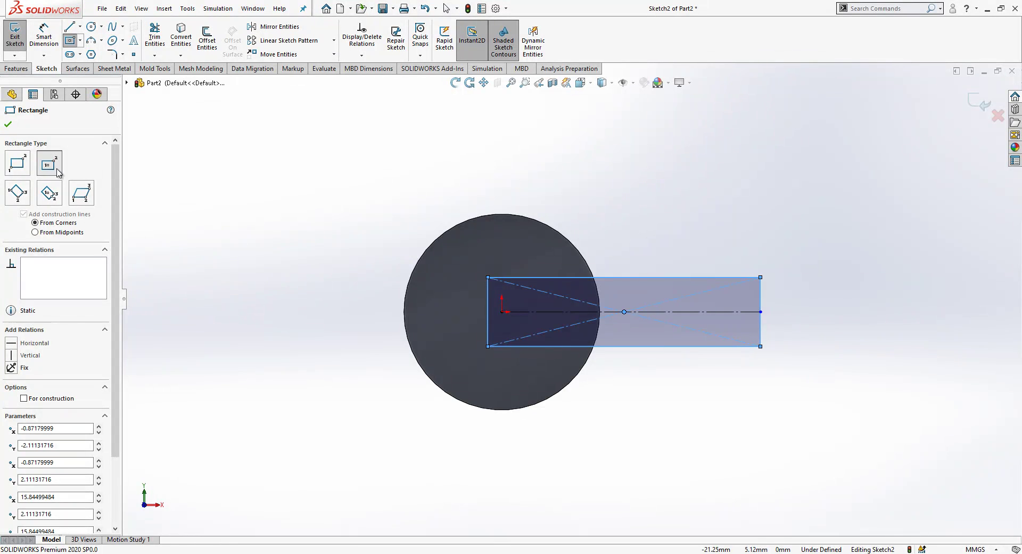
pyautogui.press('Escape')
pyautogui.click(488, 315)
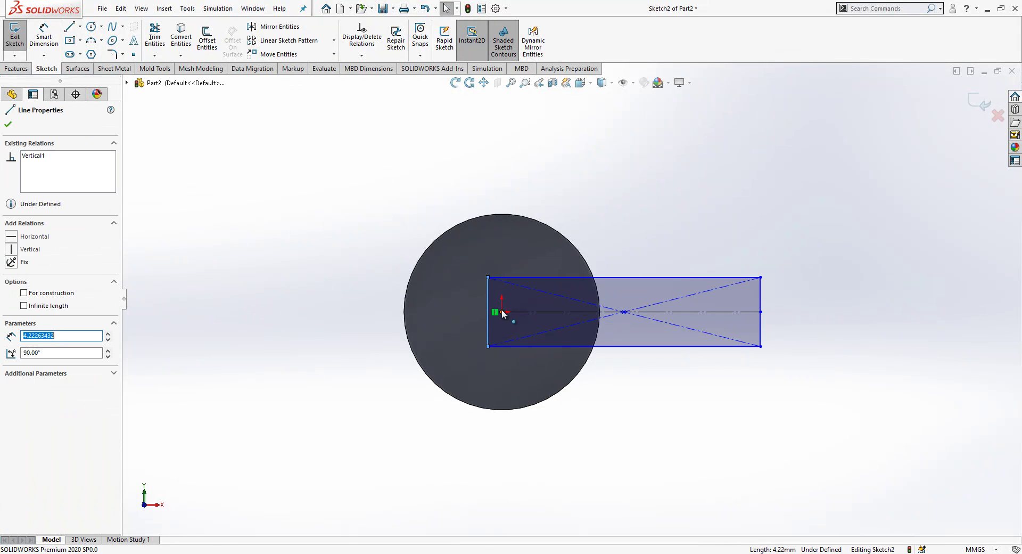
pyautogui.keyDown('ctrl'); pyautogui.click(501, 312); pyautogui.keyUp('ctrl')
pyautogui.click(22, 313)
pyautogui.click(732, 474)
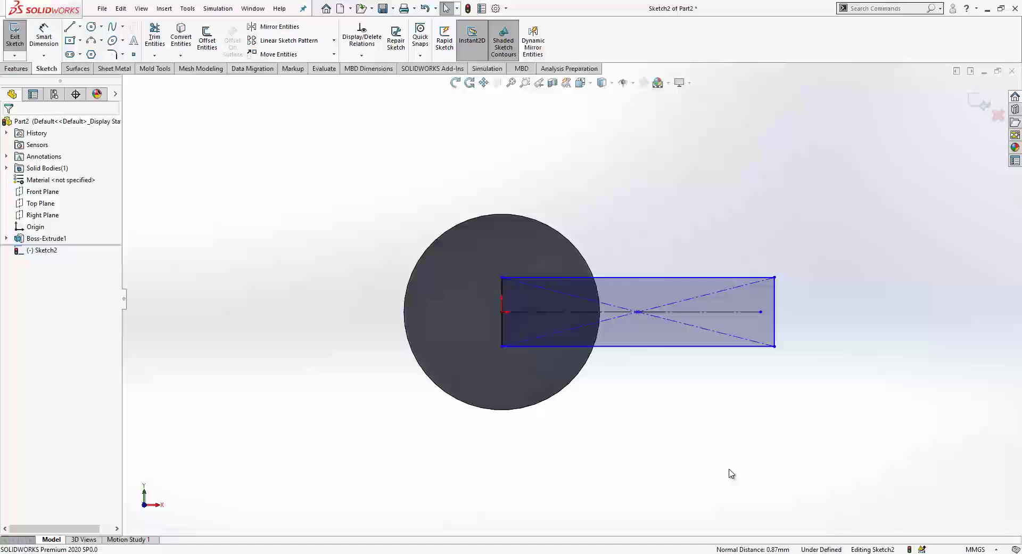
# Step: Dimension the rectangle 20 mm wide and 5 mm high, then exit the sketch
pyautogui.click(714, 279)
pyautogui.click(694, 213)
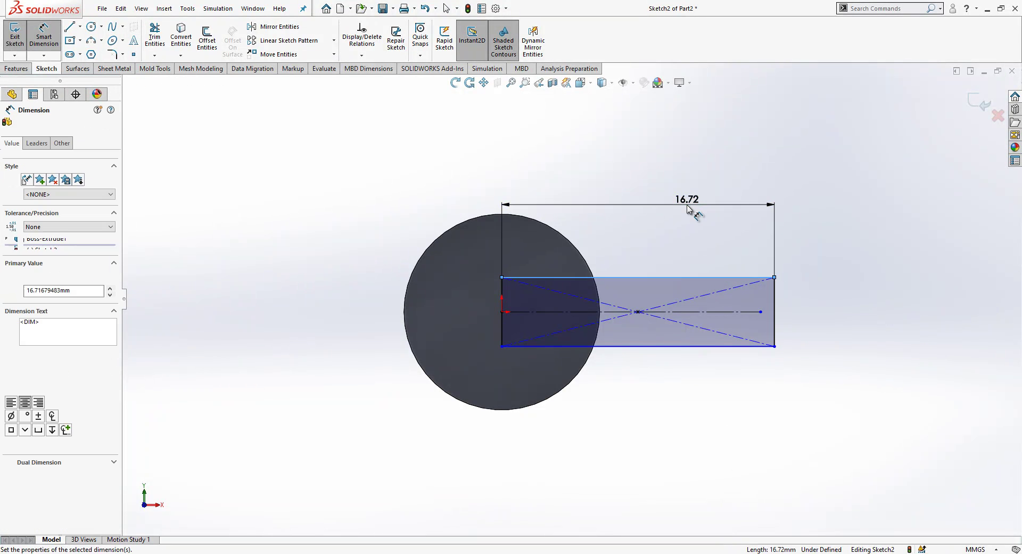
pyautogui.write('20')
pyautogui.press('Return')
pyautogui.click(828, 292)
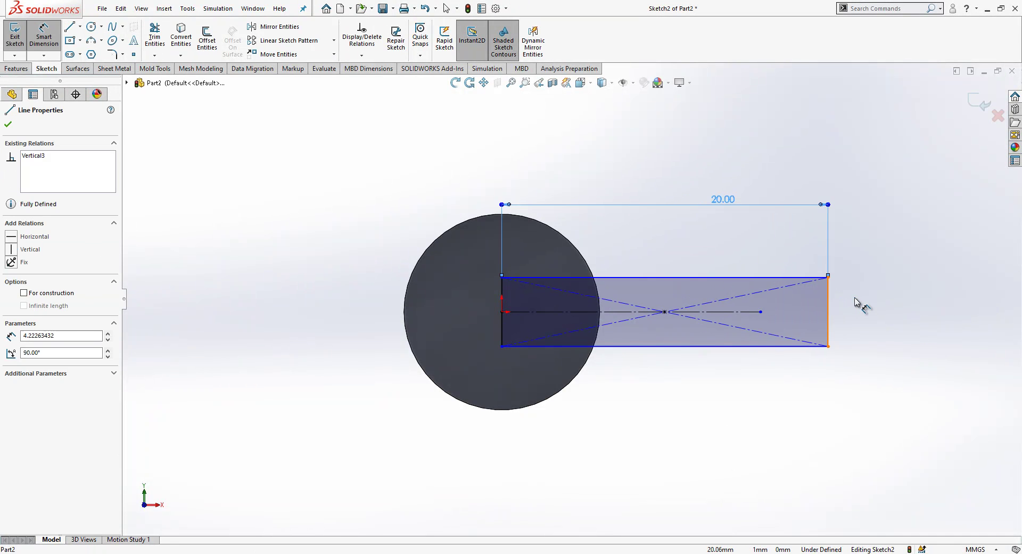
pyautogui.click(857, 303)
pyautogui.write('5')
pyautogui.press('Return')
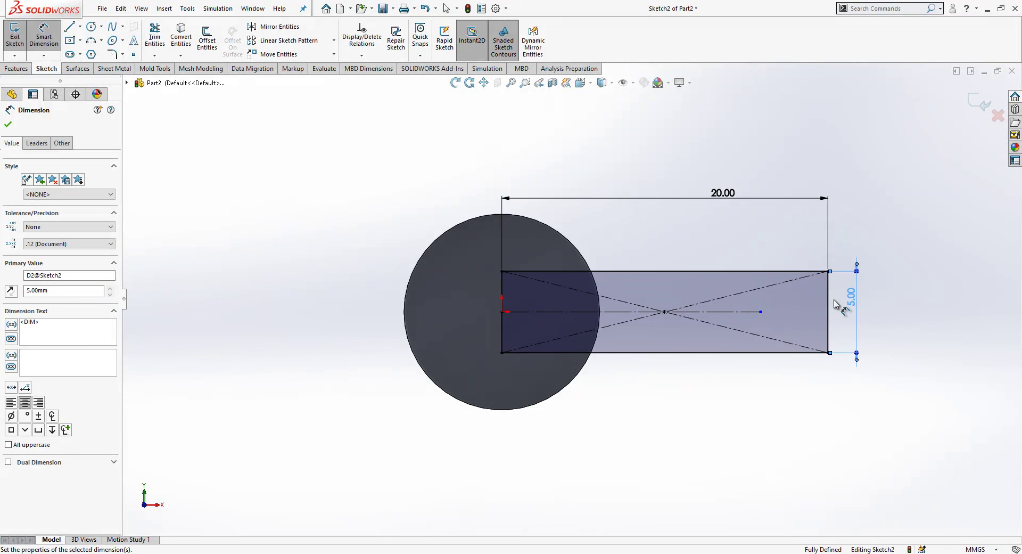
pyautogui.moveTo(845, 308)
pyautogui.mouseDown(button='middle')
pyautogui.moveTo(623, 365)
pyautogui.moveTo(655, 250)
pyautogui.mouseUp(button='middle')
pyautogui.scroll(2, 655, 249)
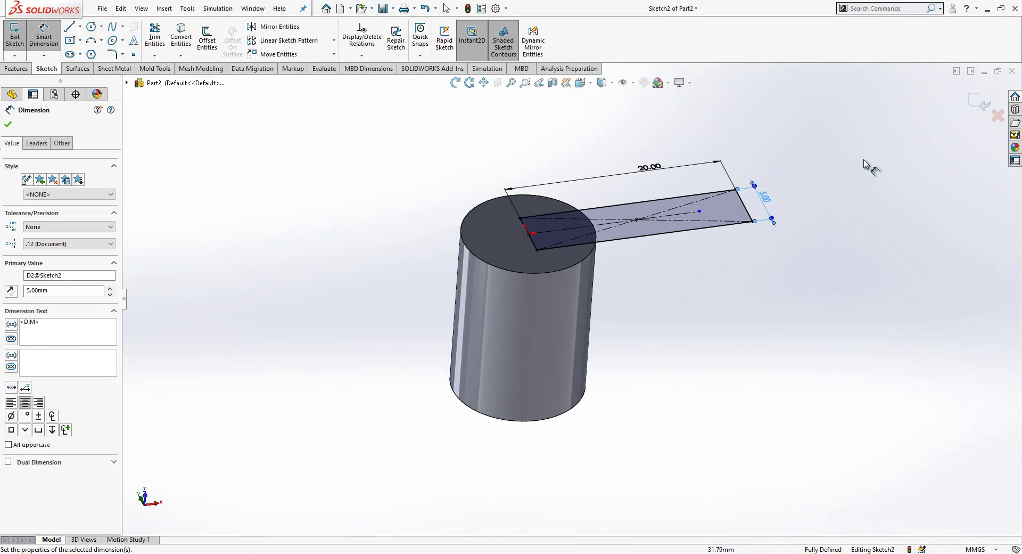
pyautogui.click(970, 106)
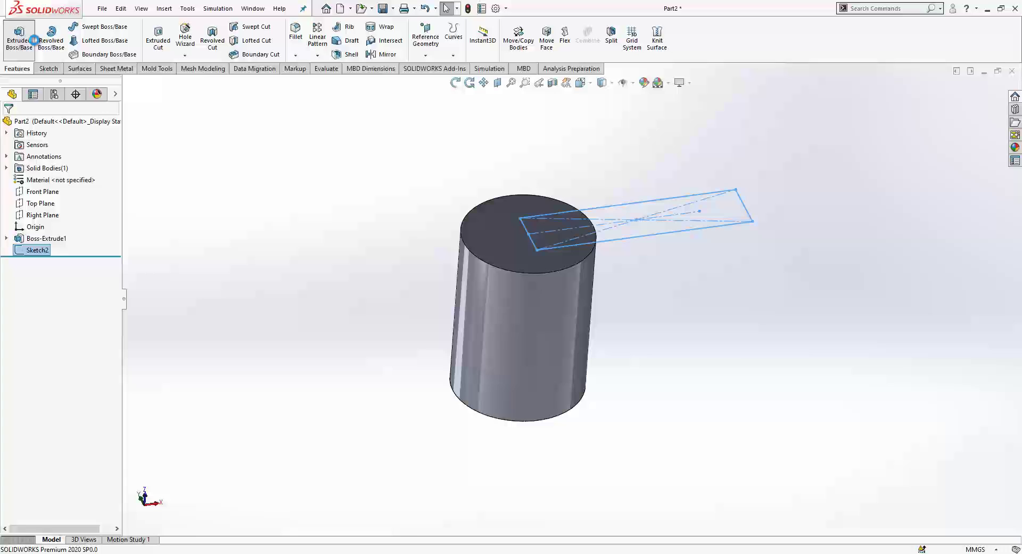
# Step: Extrude the rectangle sketch 10 mm downward to form the arm
pyautogui.click(34, 40)
pyautogui.write('10')
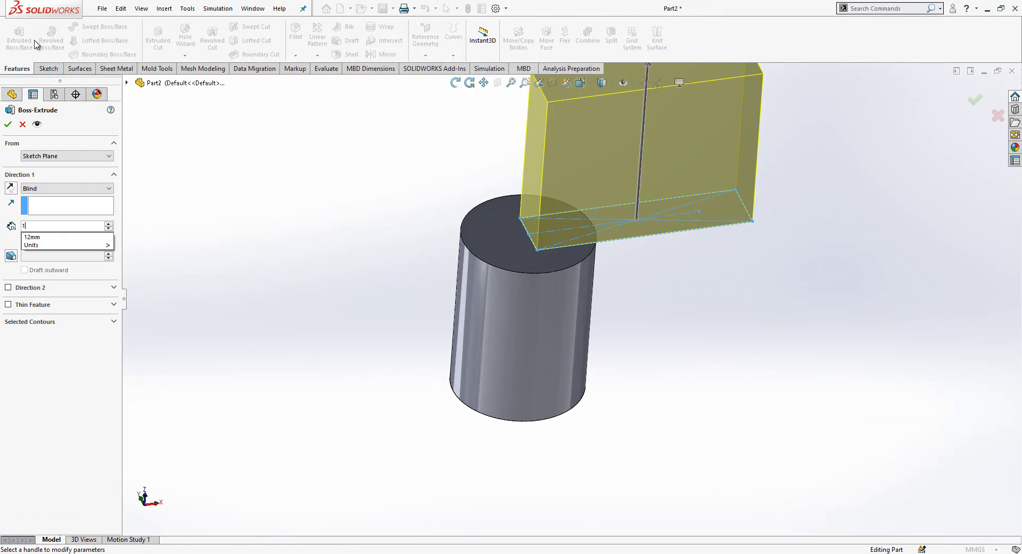
pyautogui.press('Return')
pyautogui.click(9, 190)
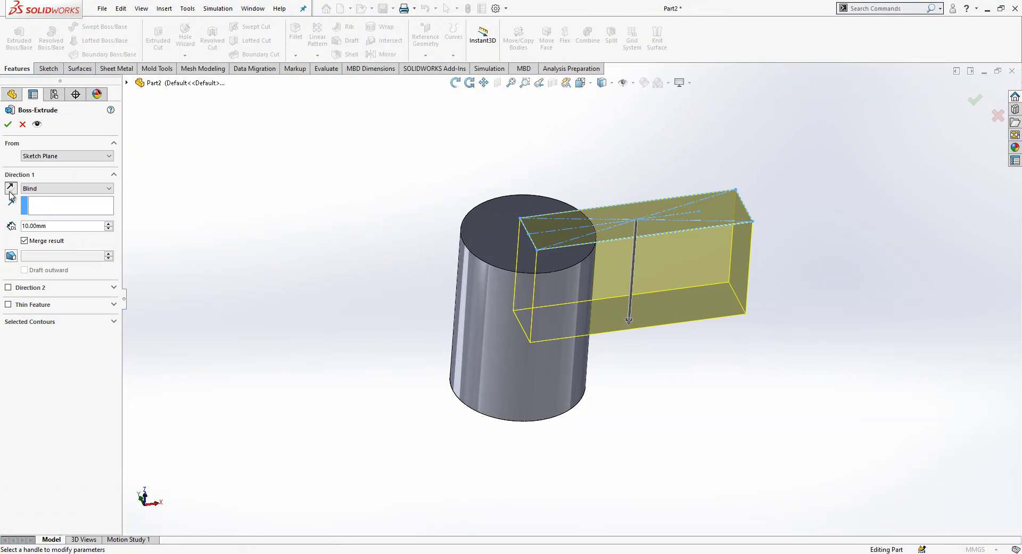
pyautogui.press('Return')
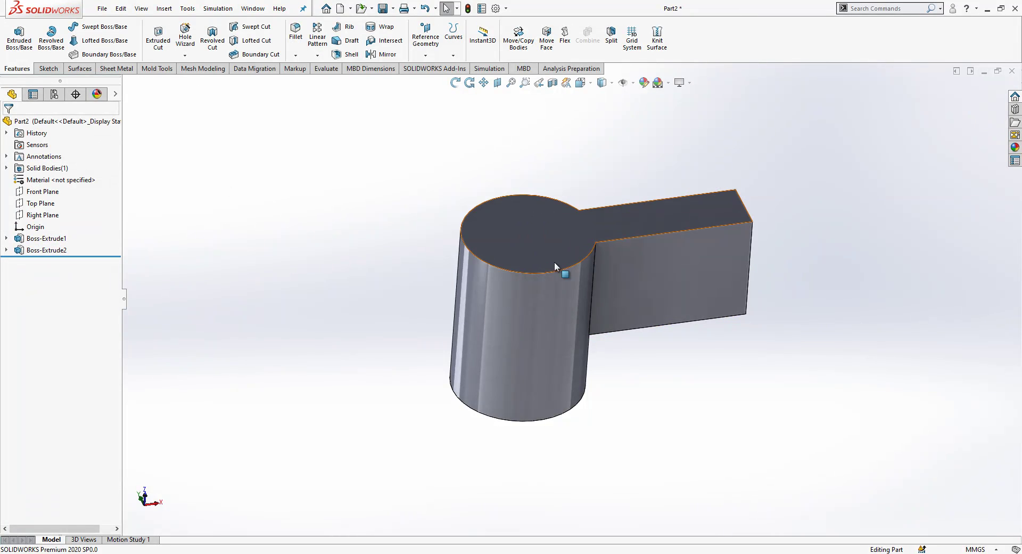
# Step: Fillet the two vertical edges where the arm meets the cylinder at 4 mm
pyautogui.click(595, 270)
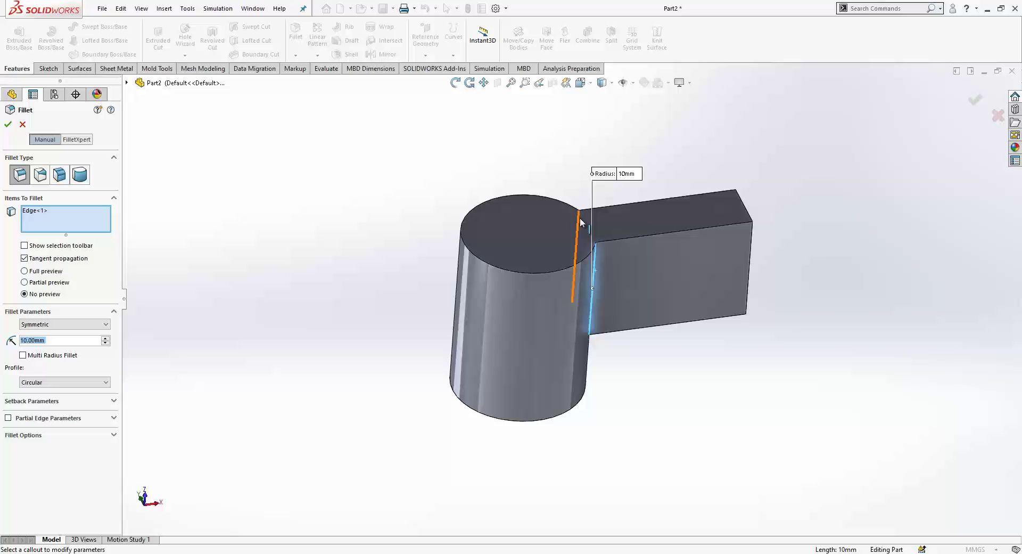
pyautogui.click(580, 222)
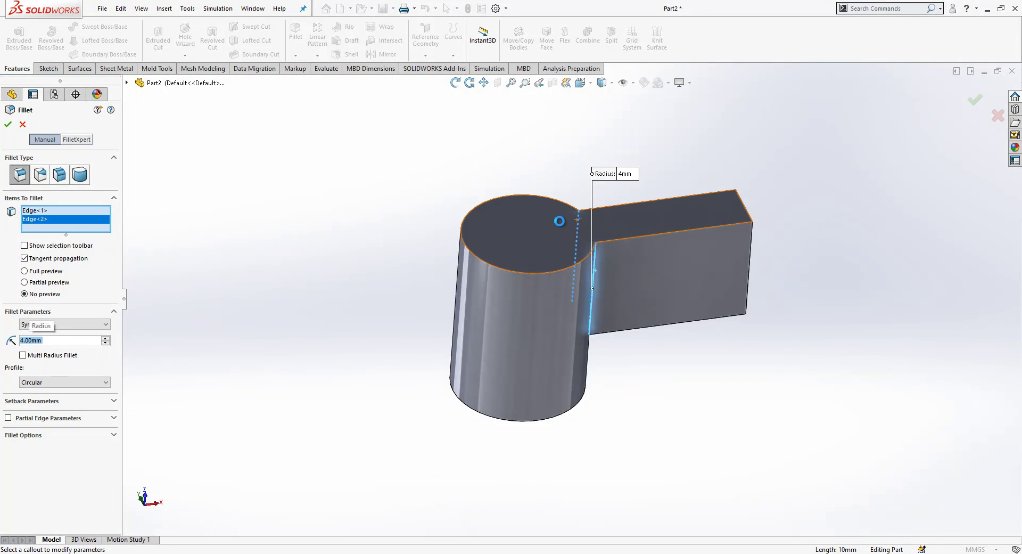
pyautogui.rightClick(560, 220)
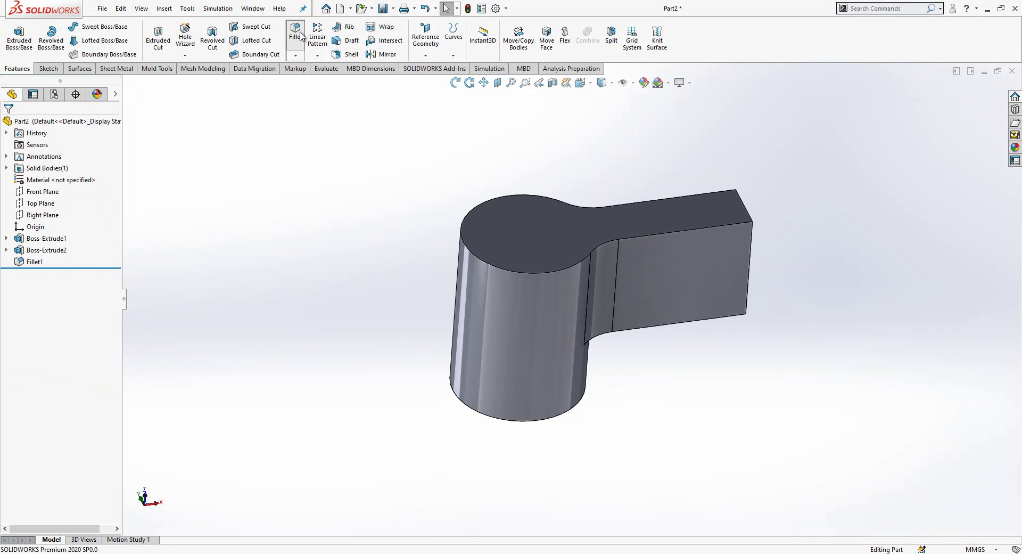
# Step: Apply a full round fillet to the arm's free end using both side faces and the centre face
pyautogui.press('Return')
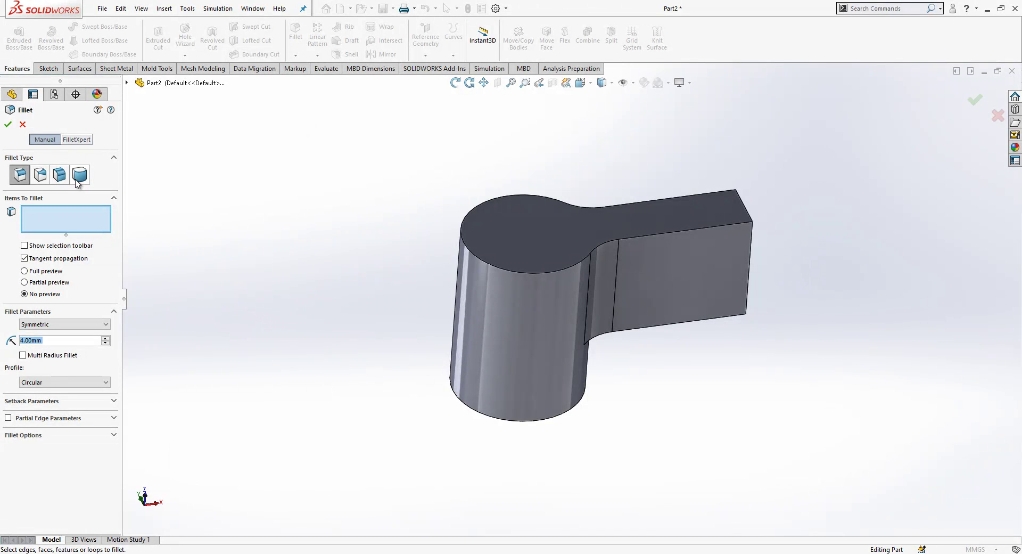
pyautogui.click(78, 181)
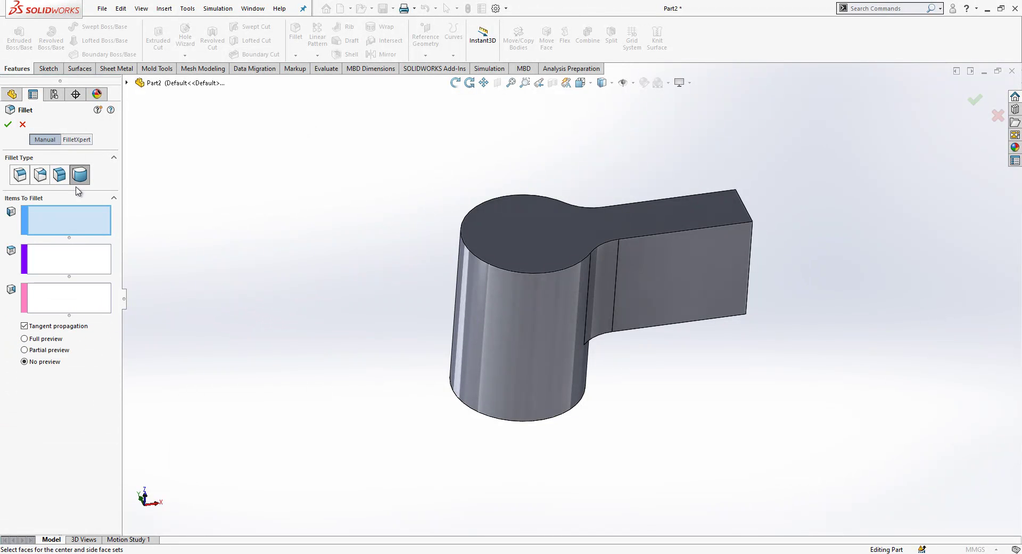
pyautogui.click(735, 246)
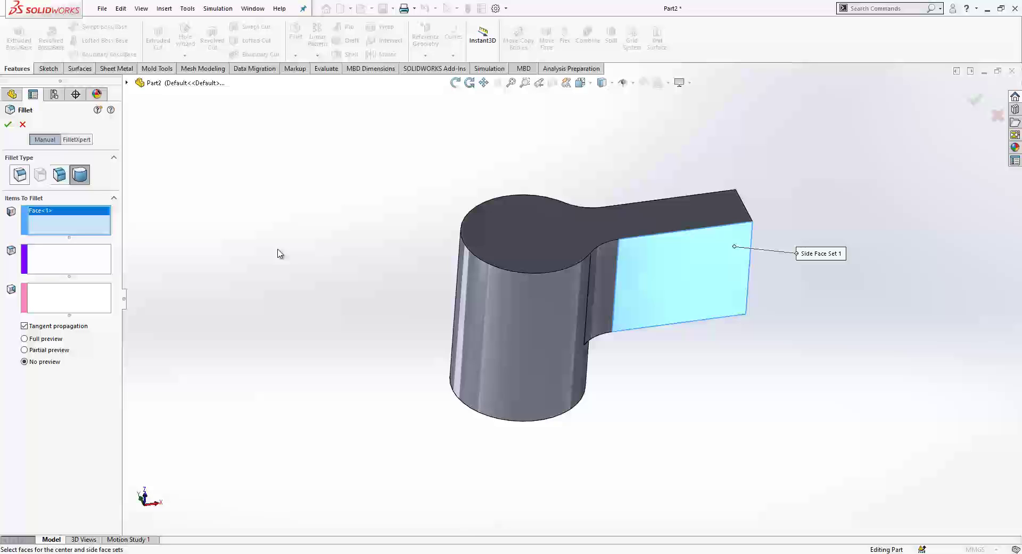
pyautogui.click(78, 259)
pyautogui.moveTo(756, 262); pyautogui.dragTo(612, 269, button='middle')
pyautogui.click(603, 261)
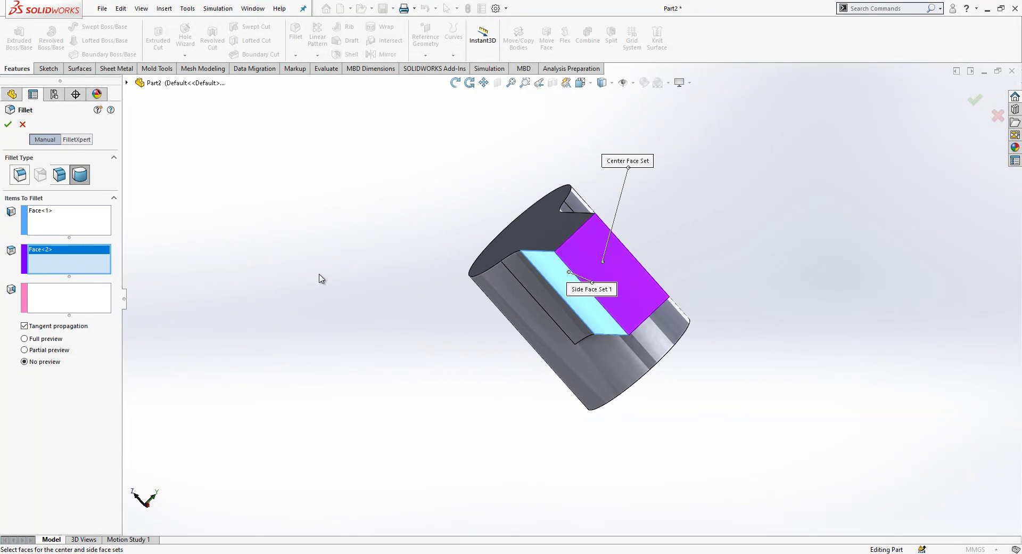
pyautogui.click(85, 302)
pyautogui.moveTo(506, 330); pyautogui.dragTo(591, 320, button='middle')
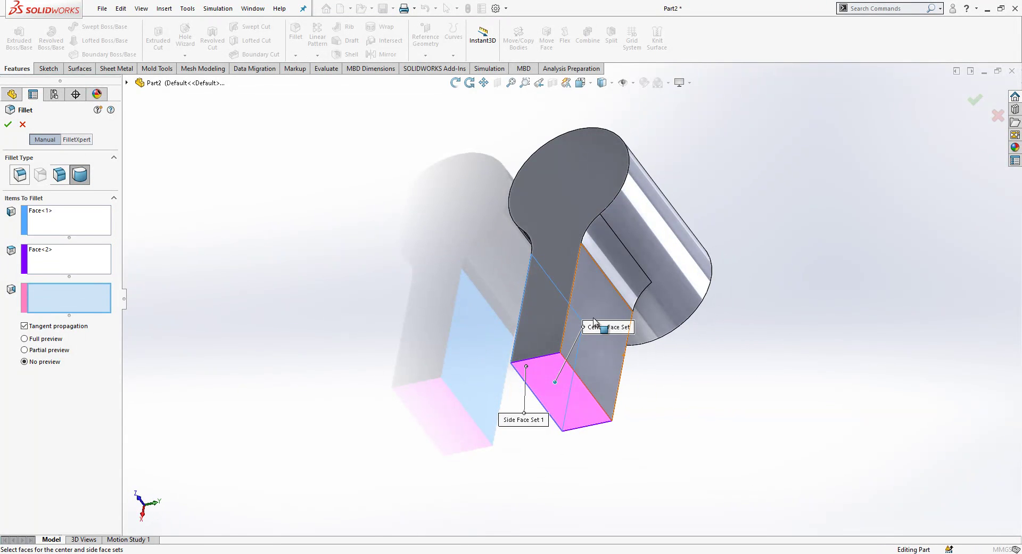
pyautogui.click(592, 303)
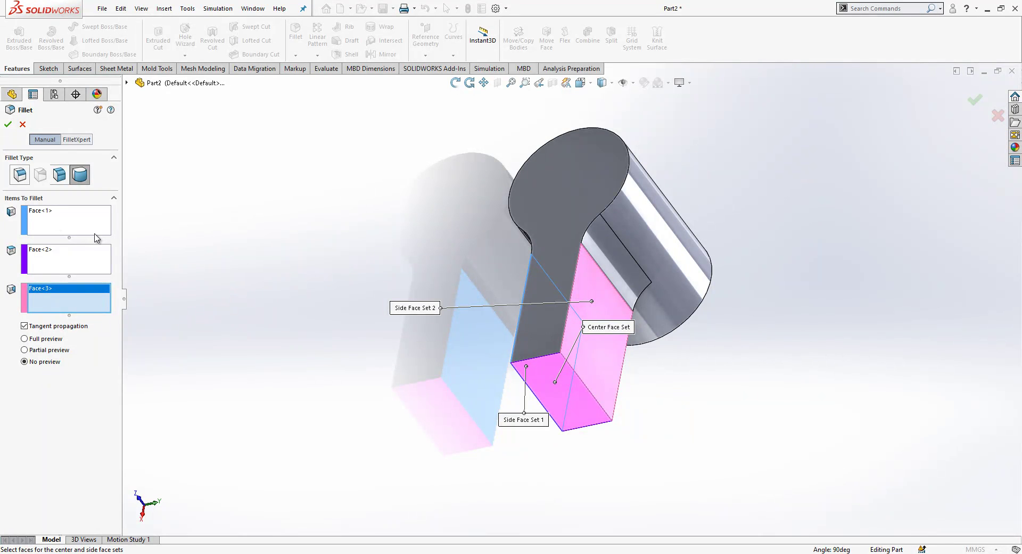
pyautogui.click(8, 125)
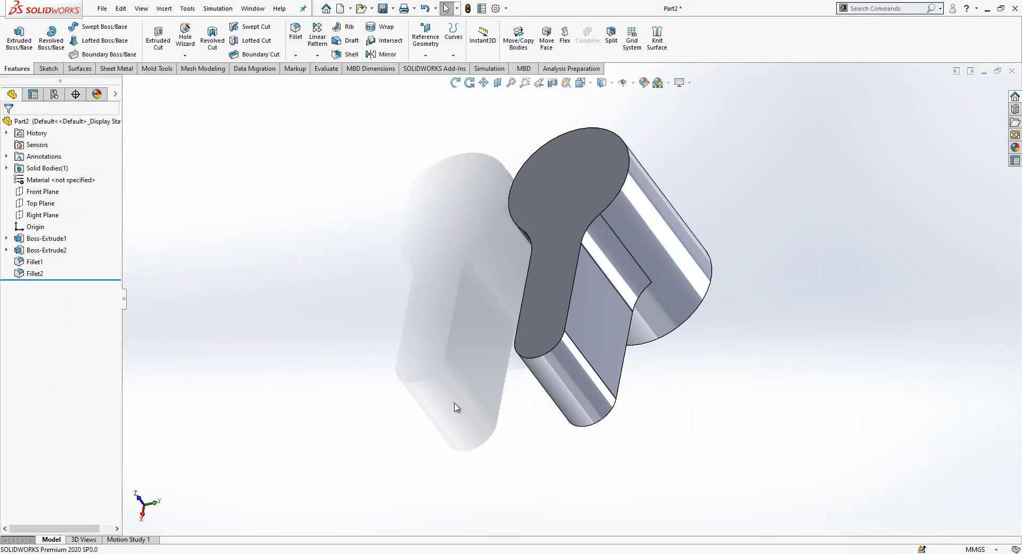
pyautogui.moveTo(456, 406); pyautogui.dragTo(631, 225, button='middle')
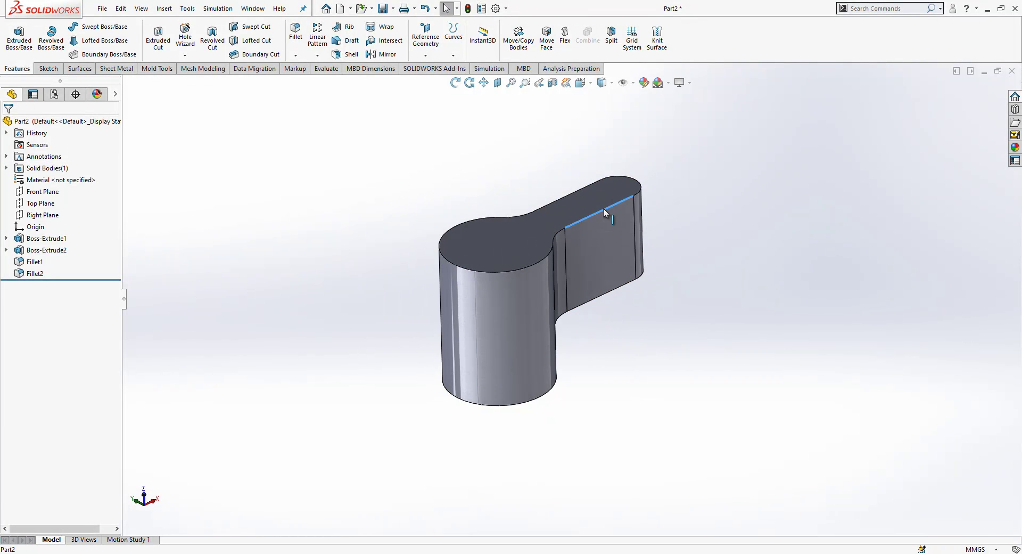
pyautogui.rightClick(602, 209)
# Step: Chamfer the top outline edge loop around the cylinder and arm
pyautogui.click(643, 230)
pyautogui.click(360, 104)
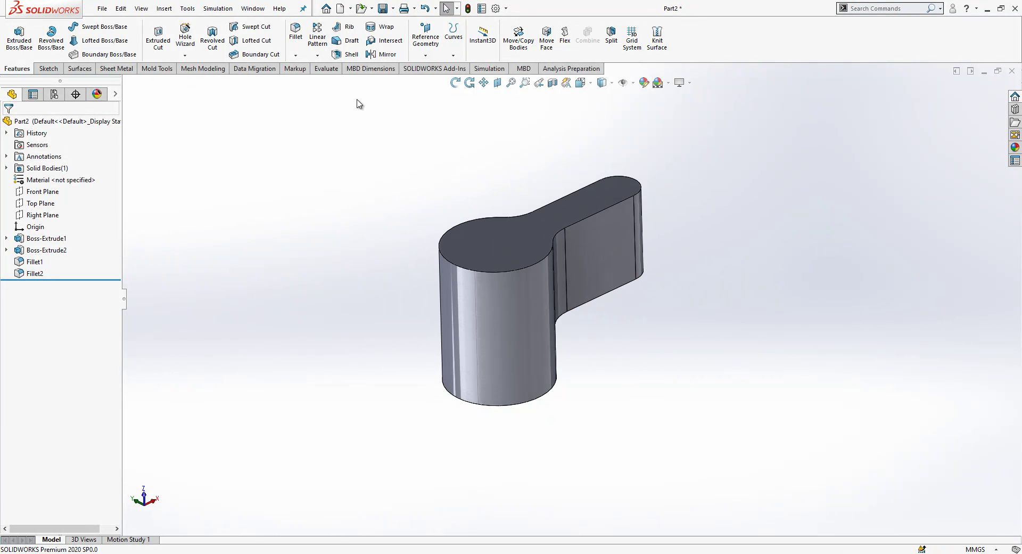
pyautogui.click(295, 55)
pyautogui.click(312, 87)
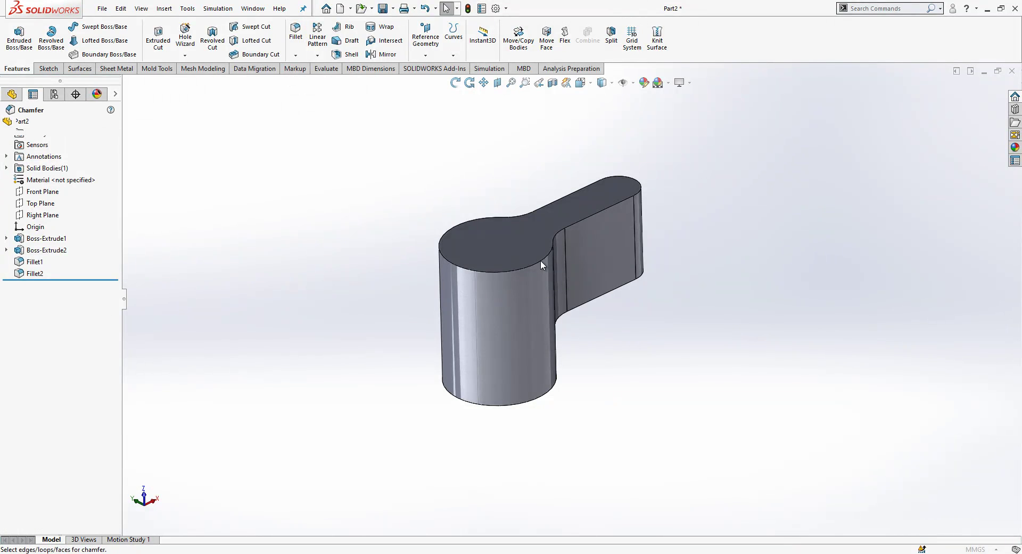
pyautogui.click(541, 261)
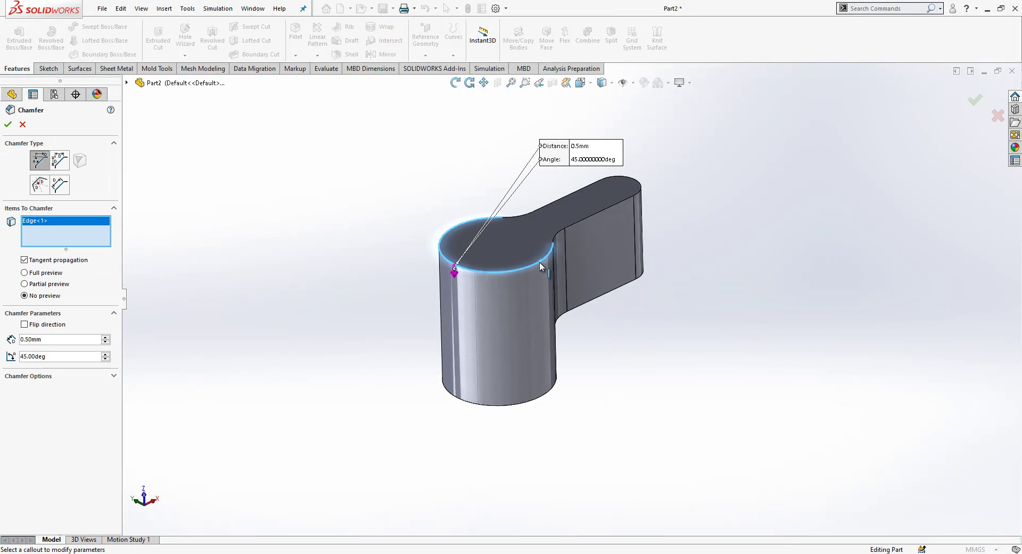
pyautogui.press('Return')
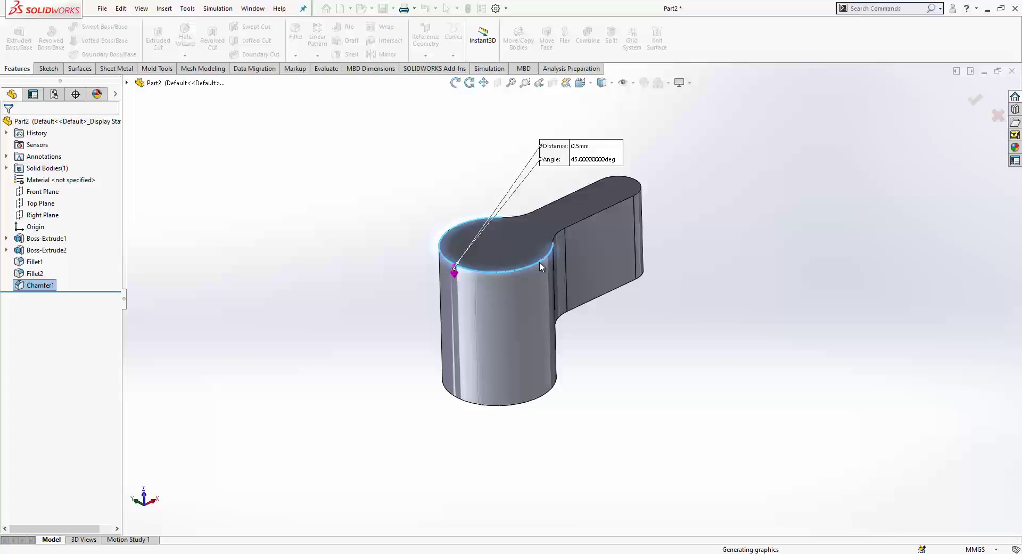
# Step: Edit Chamfer1 to a 1 mm distance and inspect the result
pyautogui.click(51, 285)
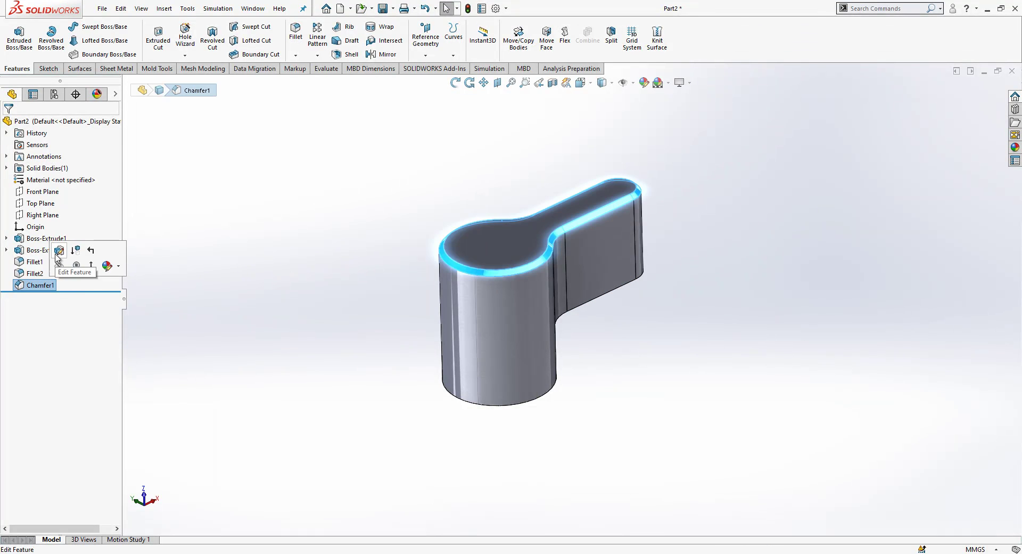
pyautogui.click(53, 265)
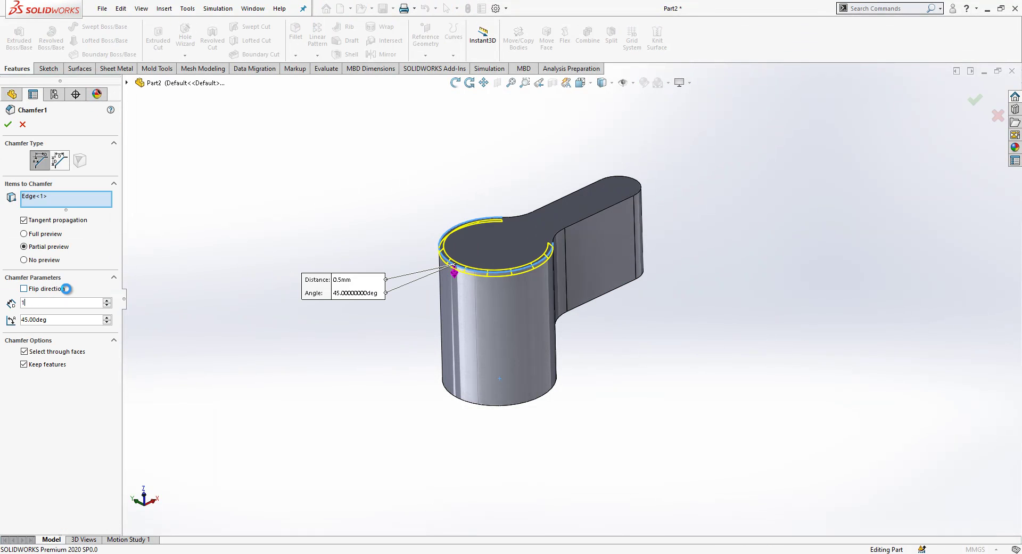
pyautogui.write('1')
pyautogui.press('Return')
pyautogui.moveTo(625, 315); pyautogui.dragTo(614, 354, button='middle')
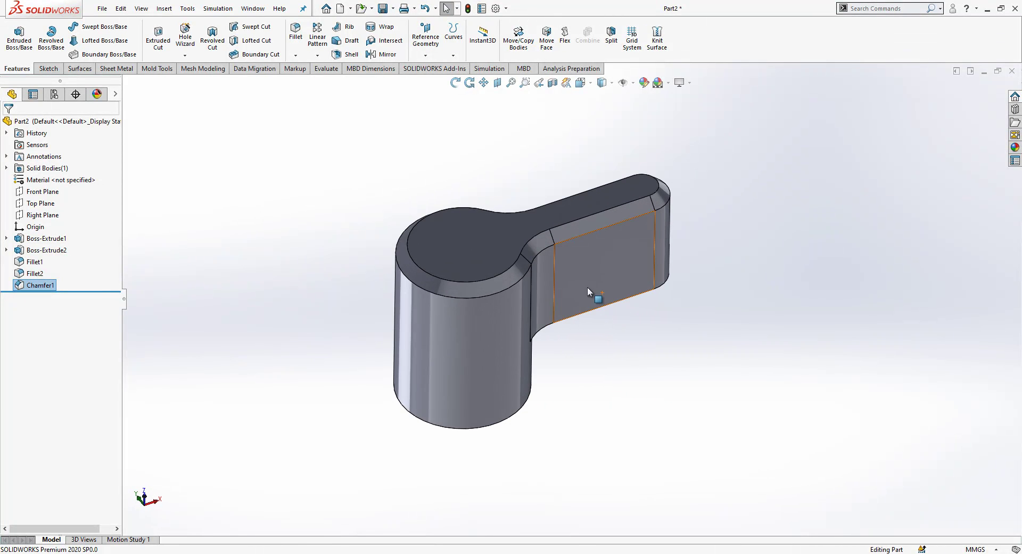
pyautogui.moveTo(448, 314); pyautogui.dragTo(229, 319, button='middle')
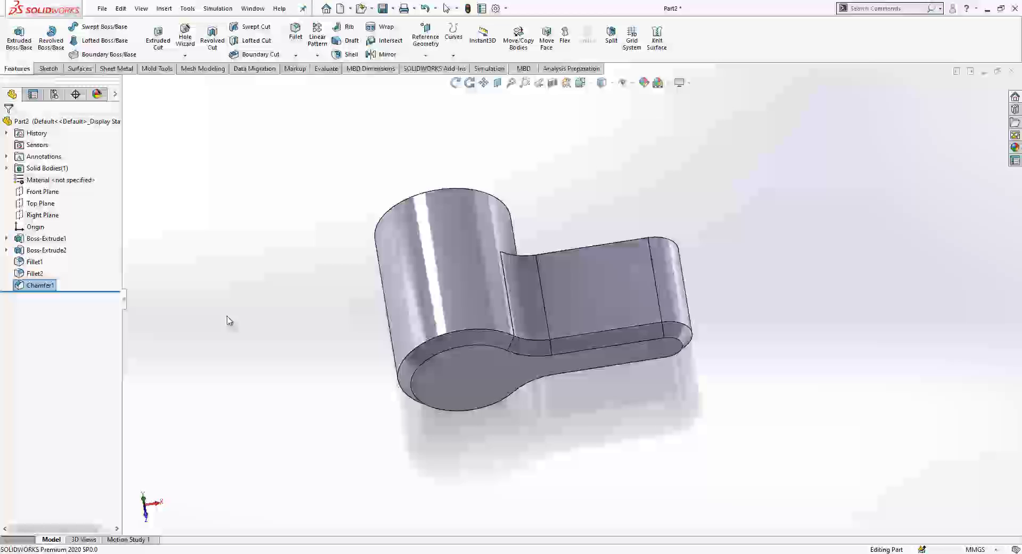
# Step: Start a sketch on Top Plane and draw a vertical line along the part's left edge
pyautogui.click(47, 203)
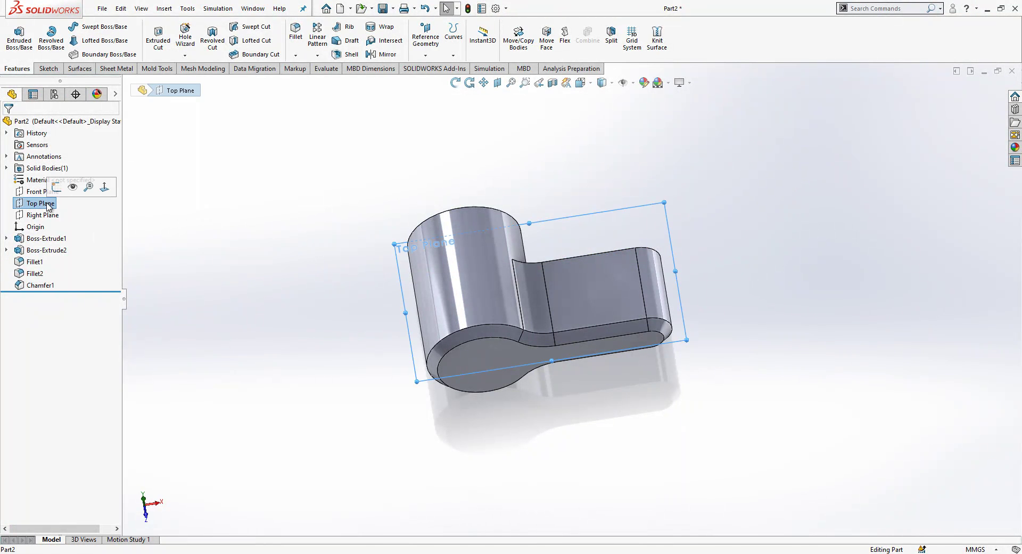
pyautogui.click(104, 187)
pyautogui.rightClick(56, 205)
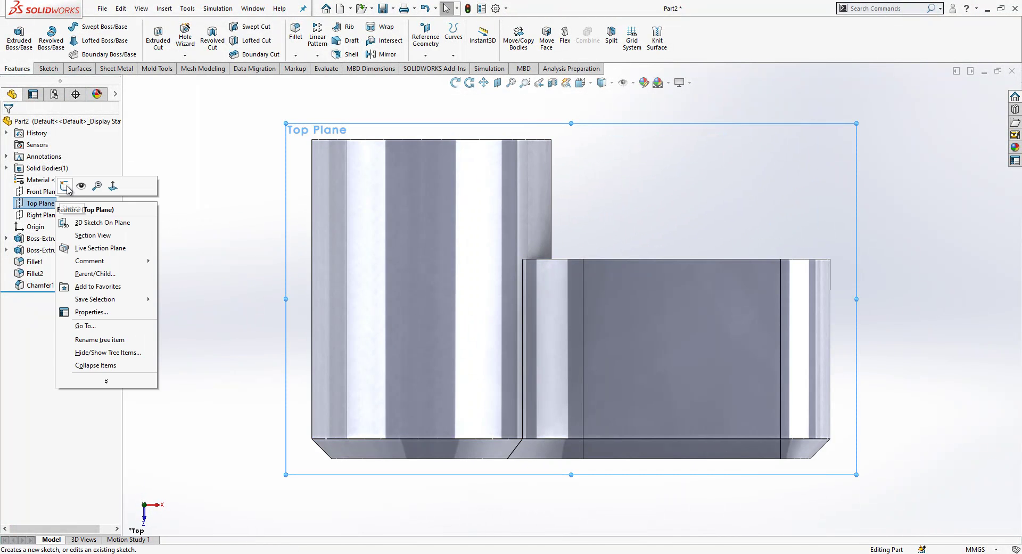
pyautogui.click(66, 185)
pyautogui.press('l')
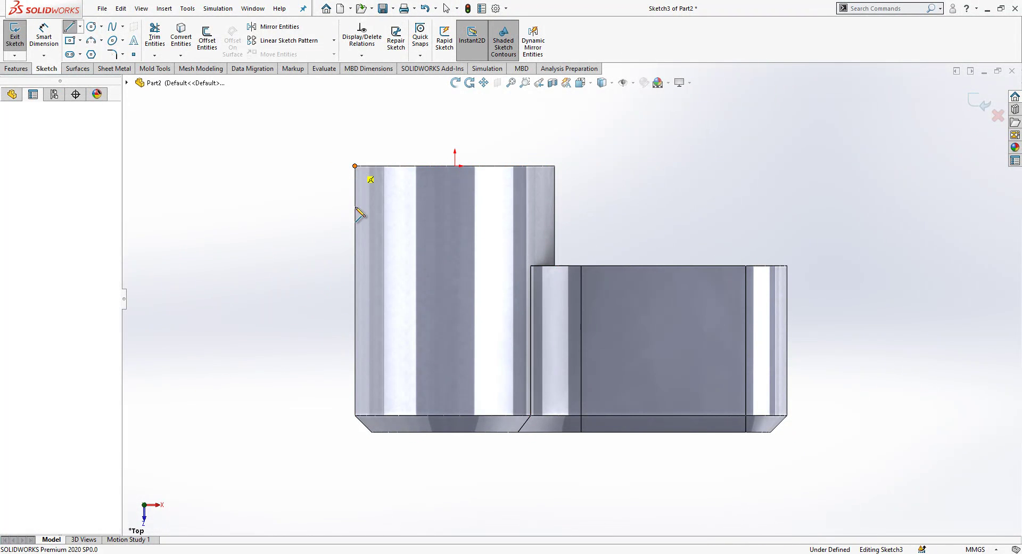
pyautogui.moveTo(356, 166)
pyautogui.mouseDown()
pyautogui.moveTo(357, 428)
pyautogui.moveTo(357, 415)
pyautogui.mouseUp()
pyautogui.press('Escape')
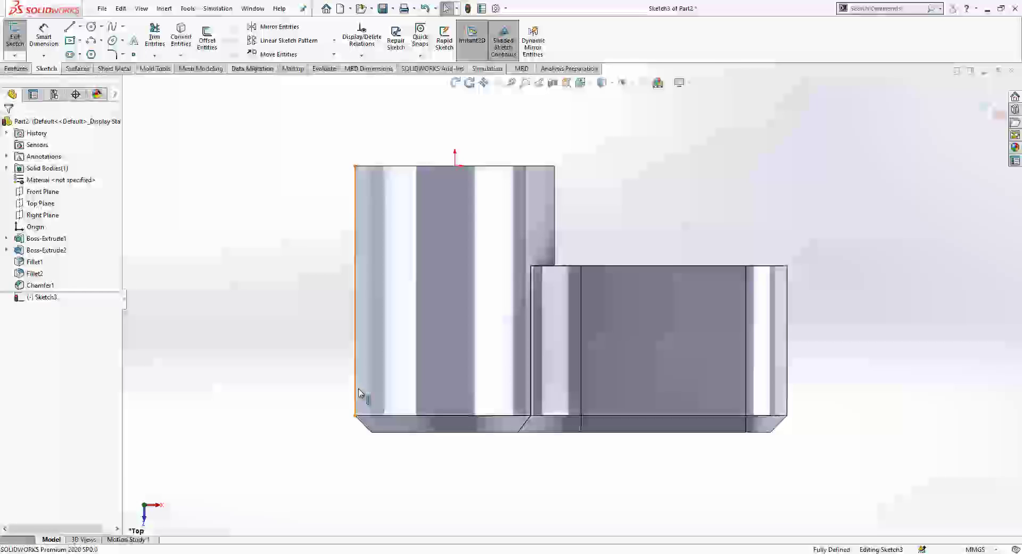
pyautogui.click(356, 312)
pyautogui.press('Escape')
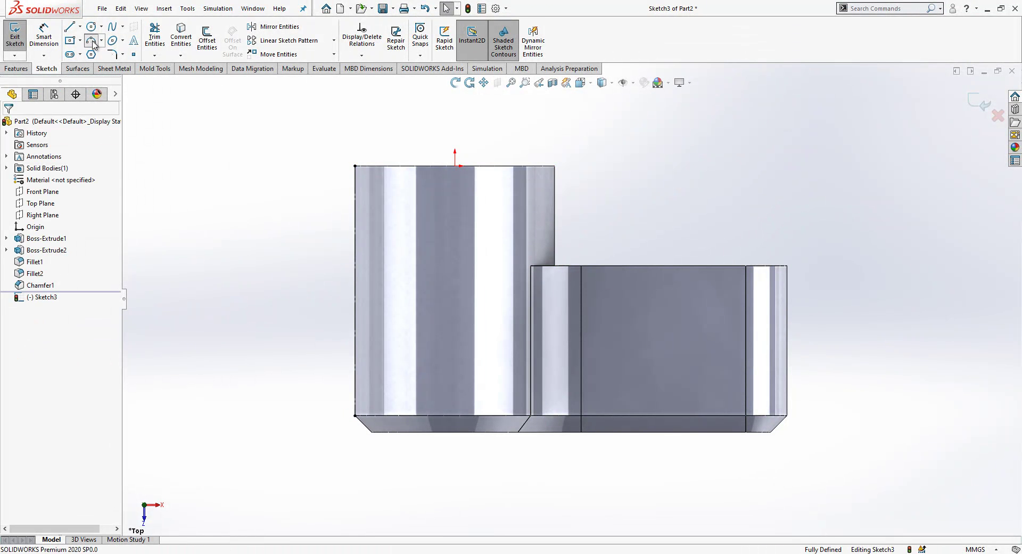
# Step: Draw a short vertical line continuing into a tangent arc near the left edge
pyautogui.click(92, 41)
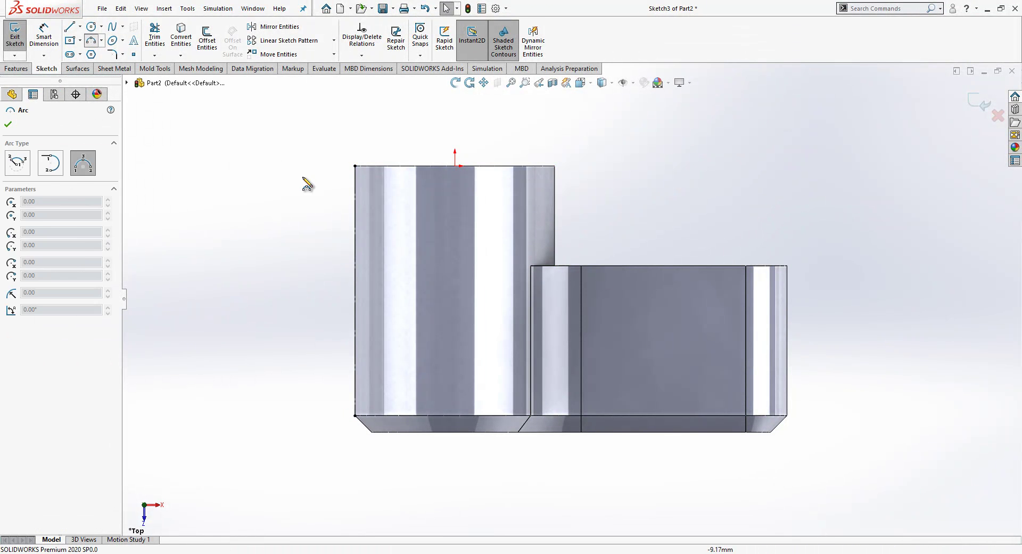
pyautogui.click(70, 27)
pyautogui.click(369, 314)
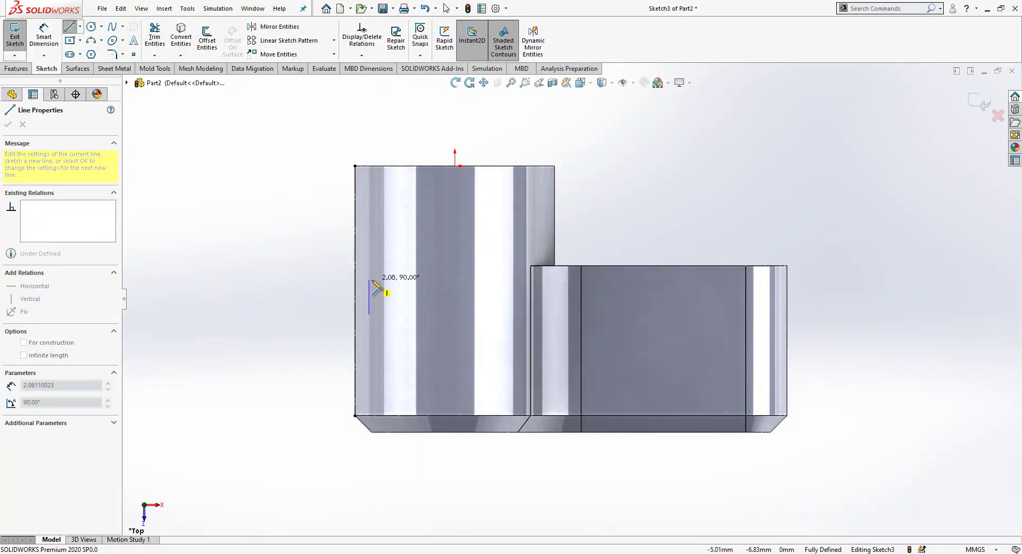
pyautogui.click(369, 279)
pyautogui.press('a')
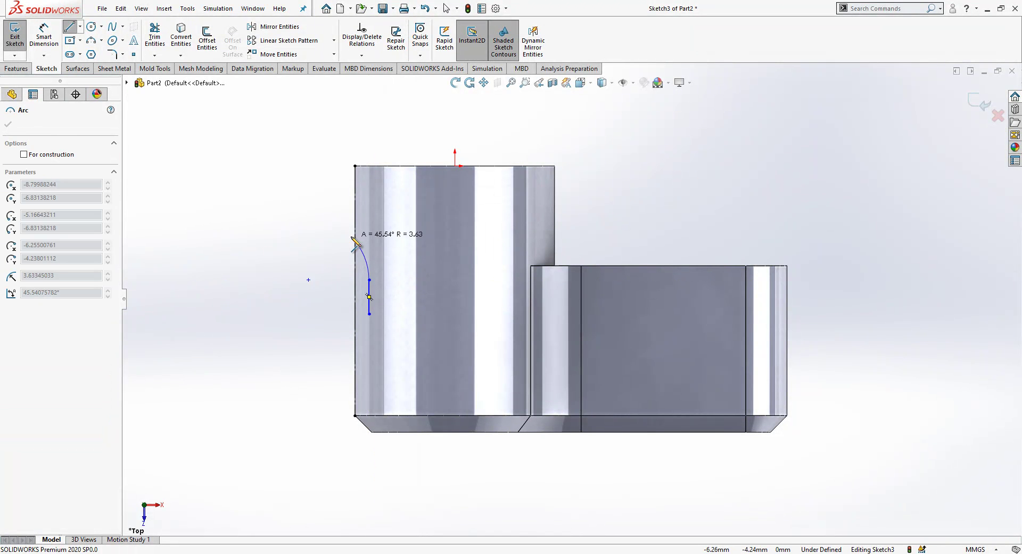
pyautogui.click(347, 230)
pyautogui.press('Escape')
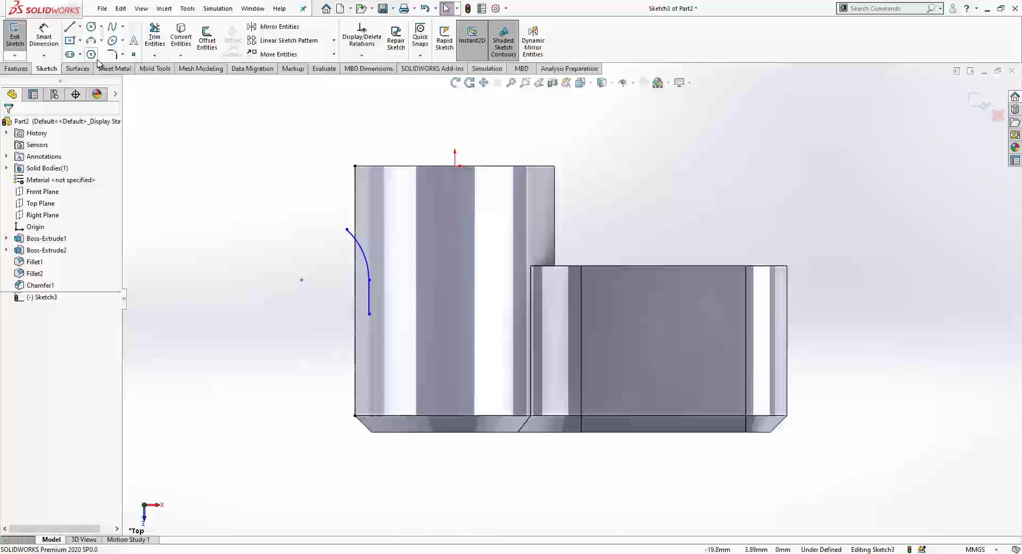
# Step: Add a horizontal construction line and mirror the arc about it
pyautogui.press('l')
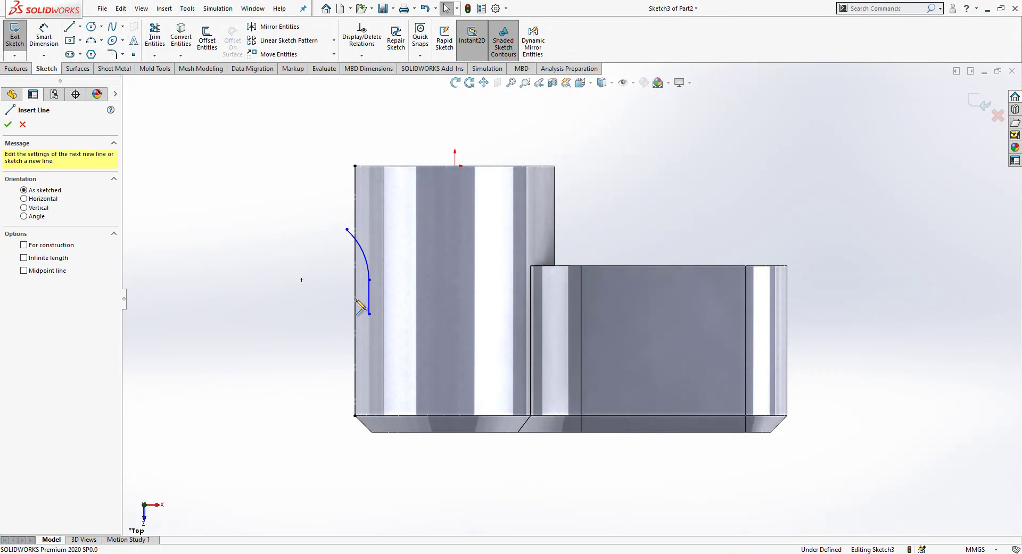
pyautogui.click(370, 297)
pyautogui.click(318, 297)
pyautogui.press('Escape')
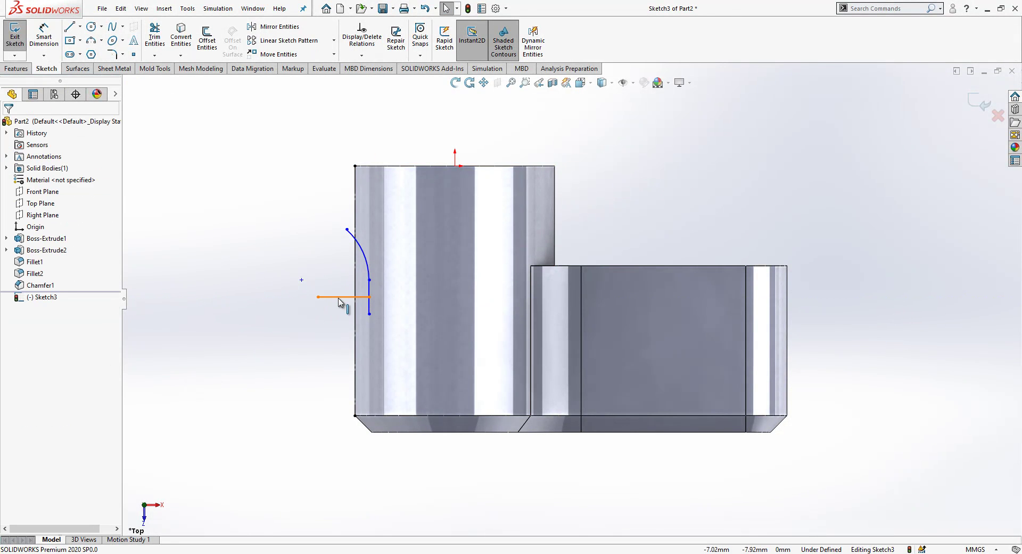
pyautogui.click(343, 296)
pyautogui.click(385, 267)
pyautogui.click(331, 297)
pyautogui.keyDown('ctrl'); pyautogui.click(367, 273); pyautogui.keyUp('ctrl')
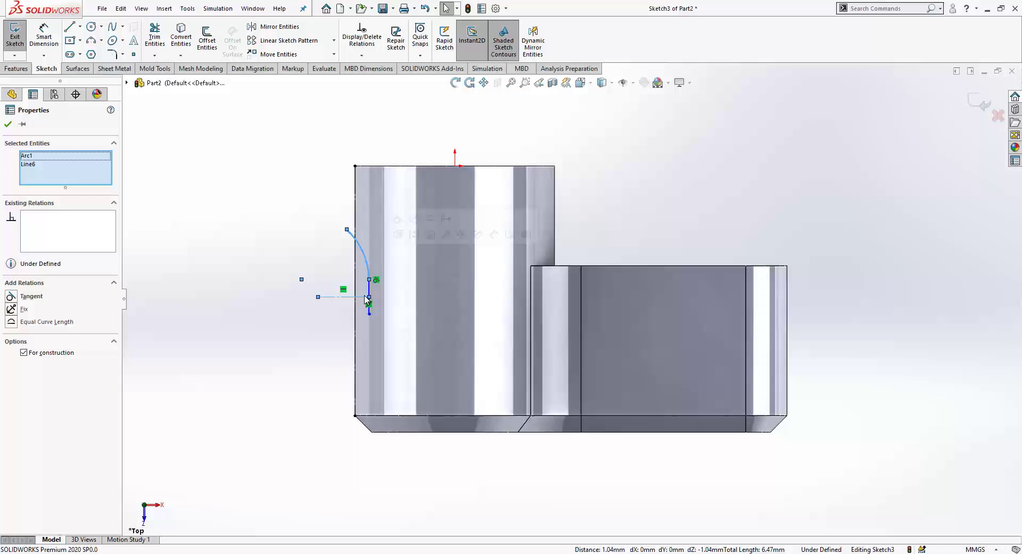
pyautogui.click(277, 27)
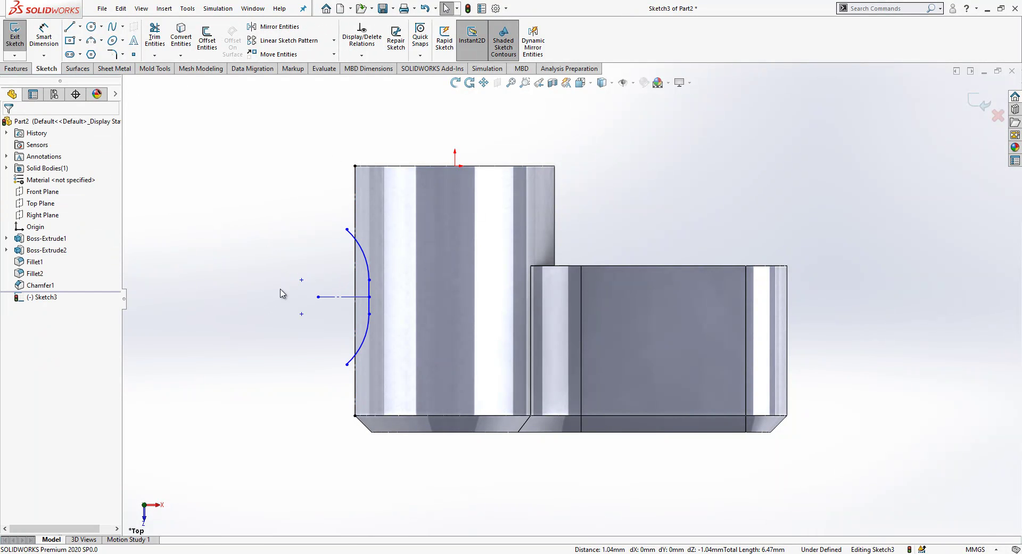
# Step: Trim the arc's upper piece and close the profile with horizontal and vertical lines
pyautogui.click(155, 37)
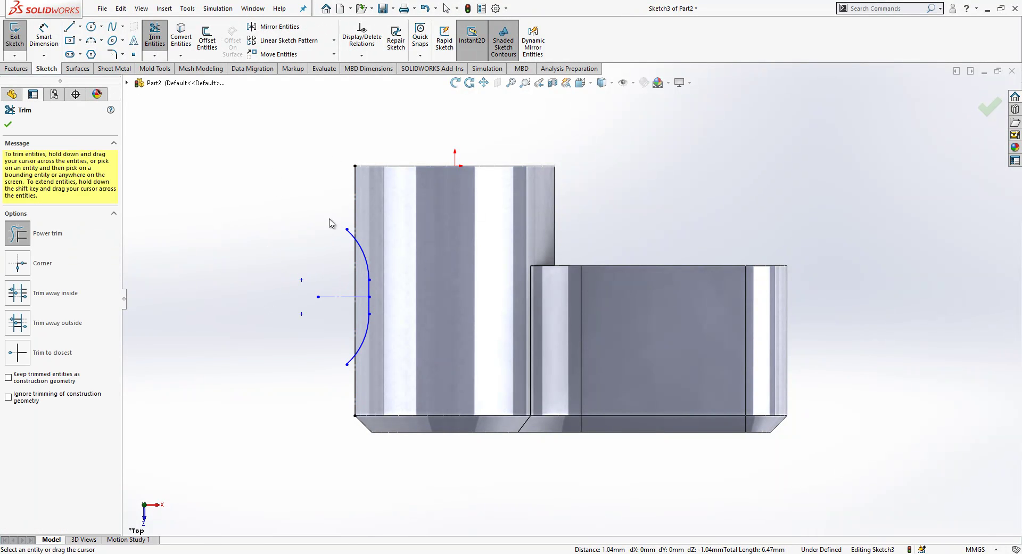
pyautogui.moveTo(349, 228); pyautogui.dragTo(344, 254)
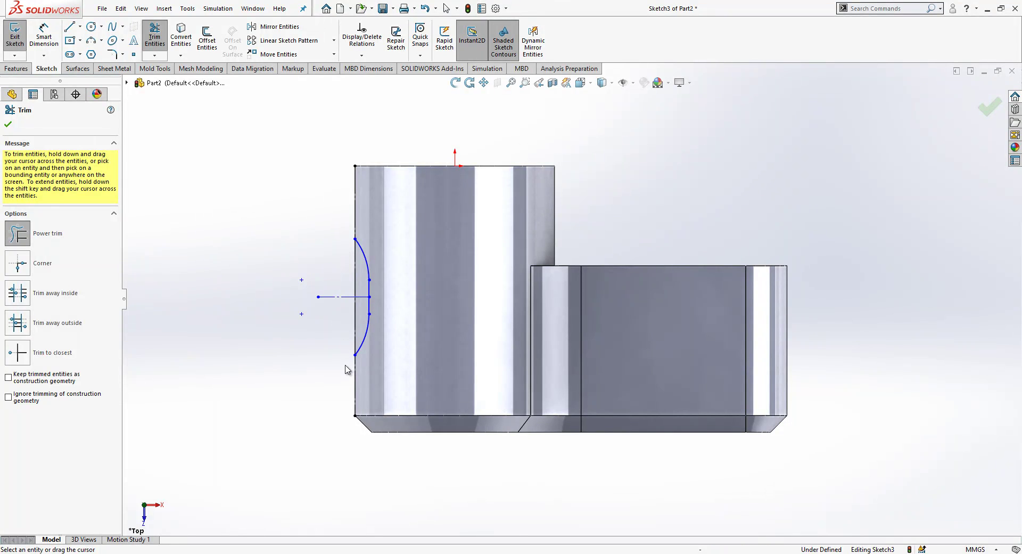
pyautogui.press('Escape')
pyautogui.press('l')
pyautogui.click(355, 355)
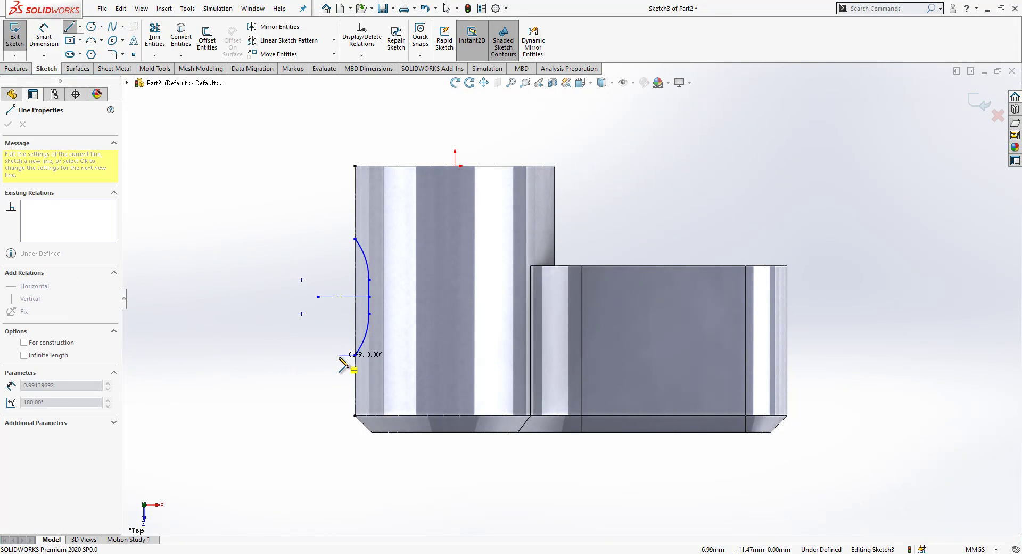
pyautogui.click(339, 355)
pyautogui.click(339, 239)
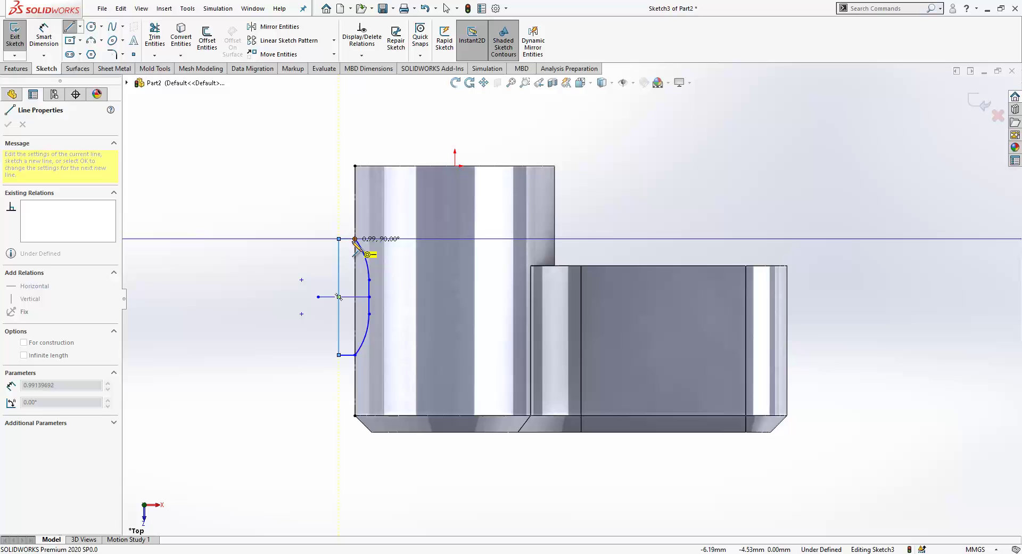
pyautogui.click(355, 238)
# Step: Dimension the profile's vertical line 7.00 and the arc offset 1.00
pyautogui.press('Escape')
pyautogui.press('d')
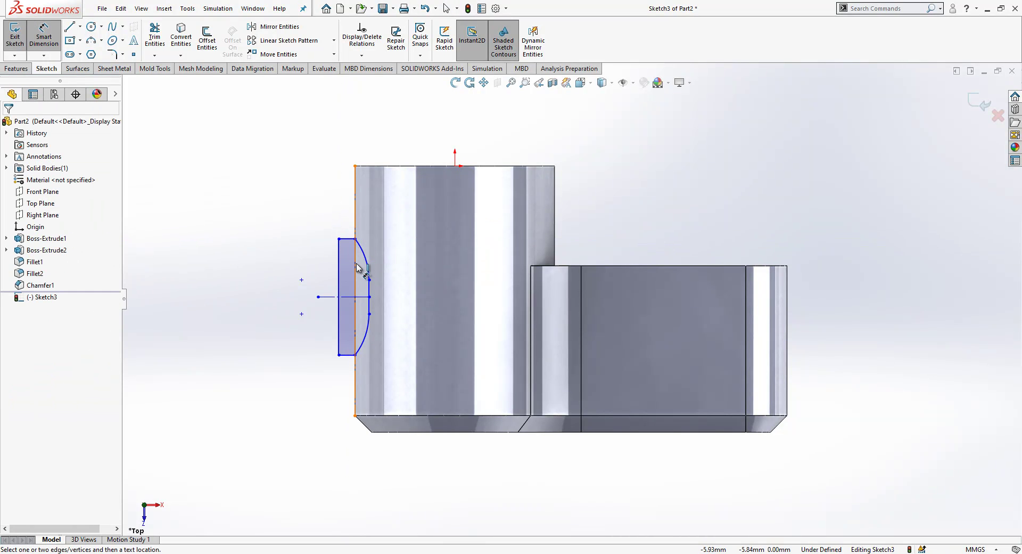
pyautogui.click(338, 259)
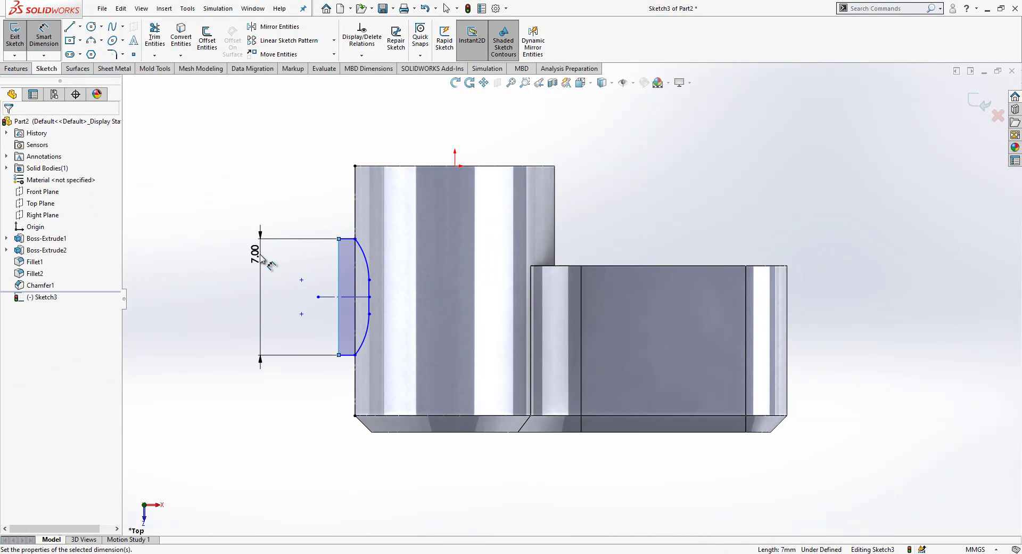
pyautogui.click(260, 256)
pyautogui.press('Return')
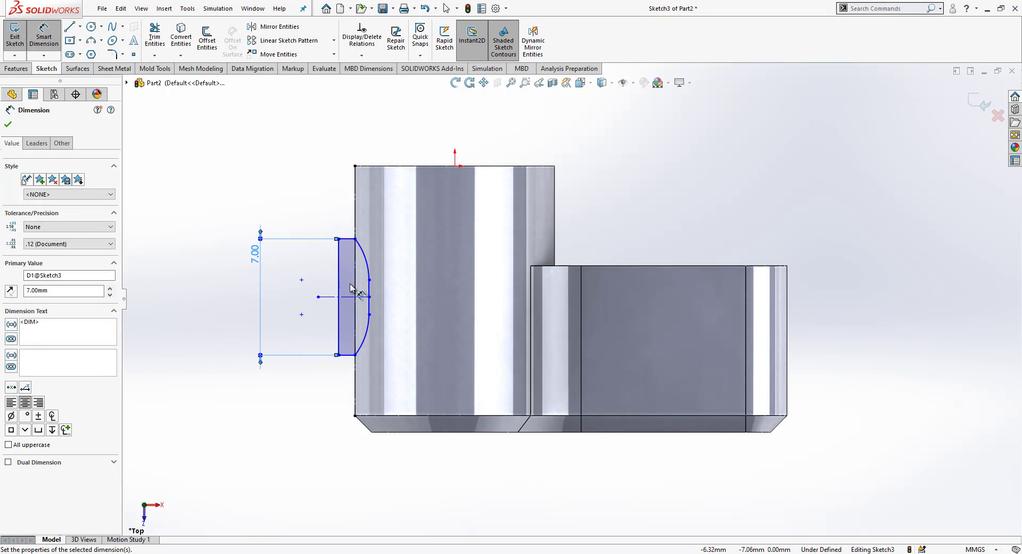
pyautogui.click(359, 291)
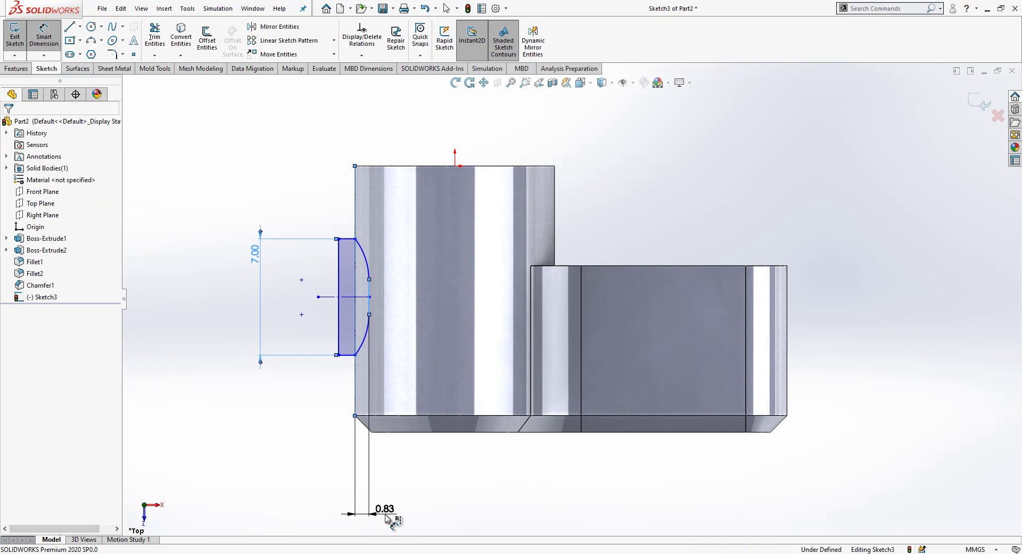
pyautogui.click(388, 519)
pyautogui.write('1')
pyautogui.press('Return')
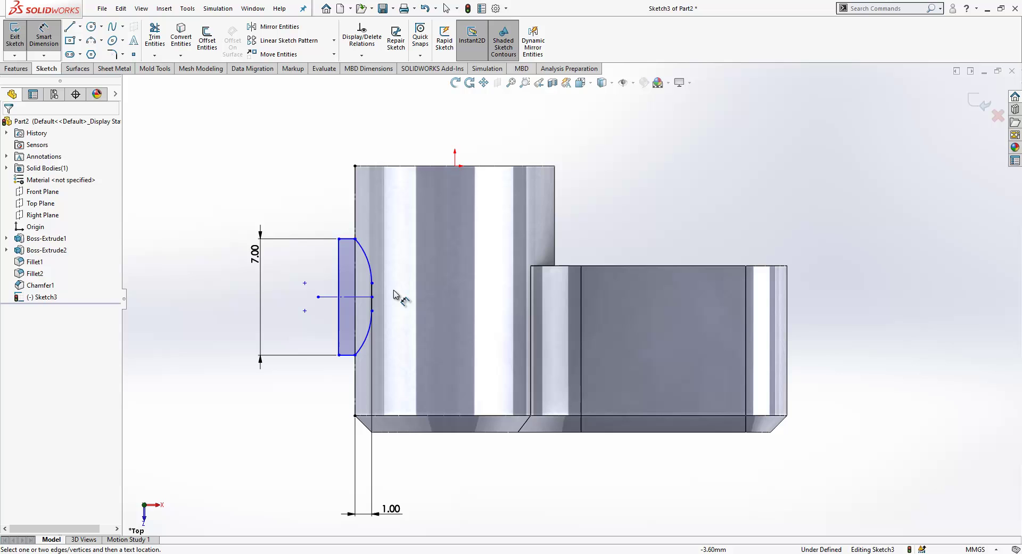
# Step: Dimension the short vertical line 2.00 and the centreline 8.00 from the top edge
pyautogui.click(373, 294)
pyautogui.click(388, 292)
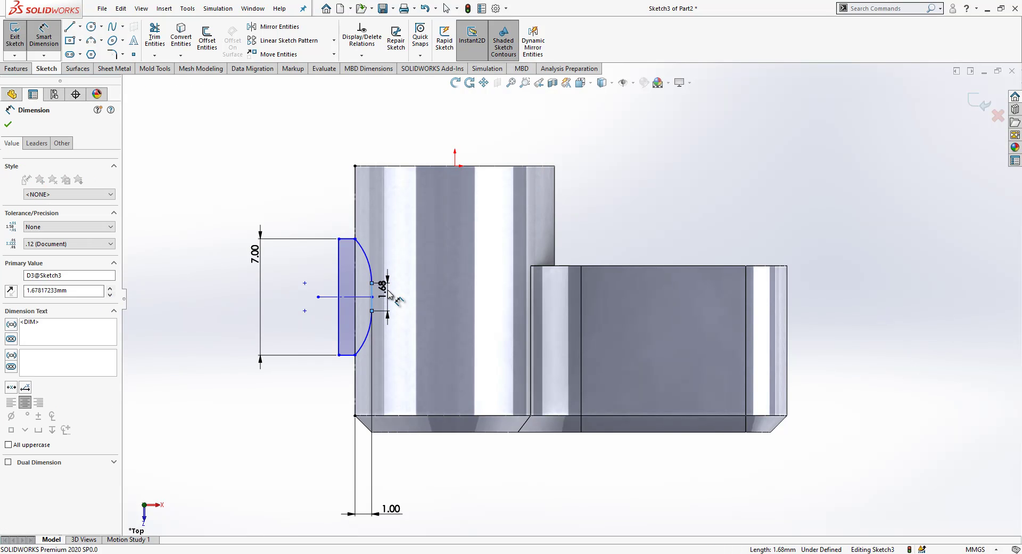
pyautogui.click(426, 485)
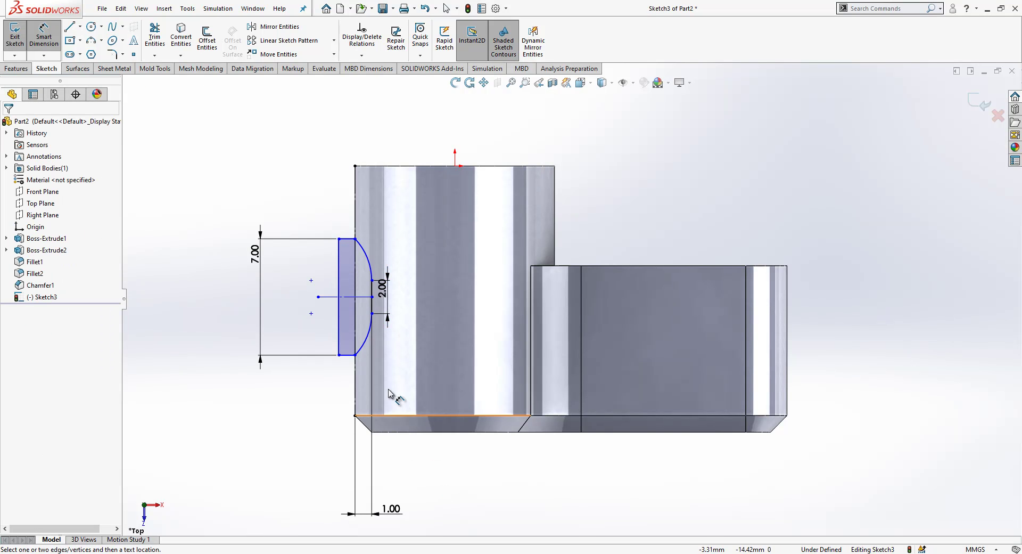
pyautogui.click(349, 298)
pyautogui.click(382, 166)
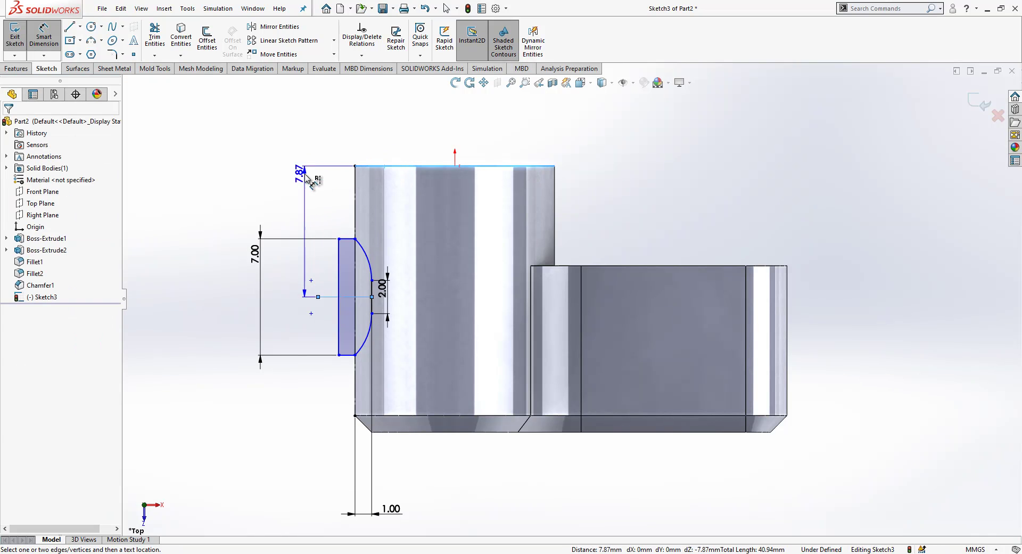
pyautogui.click(306, 177)
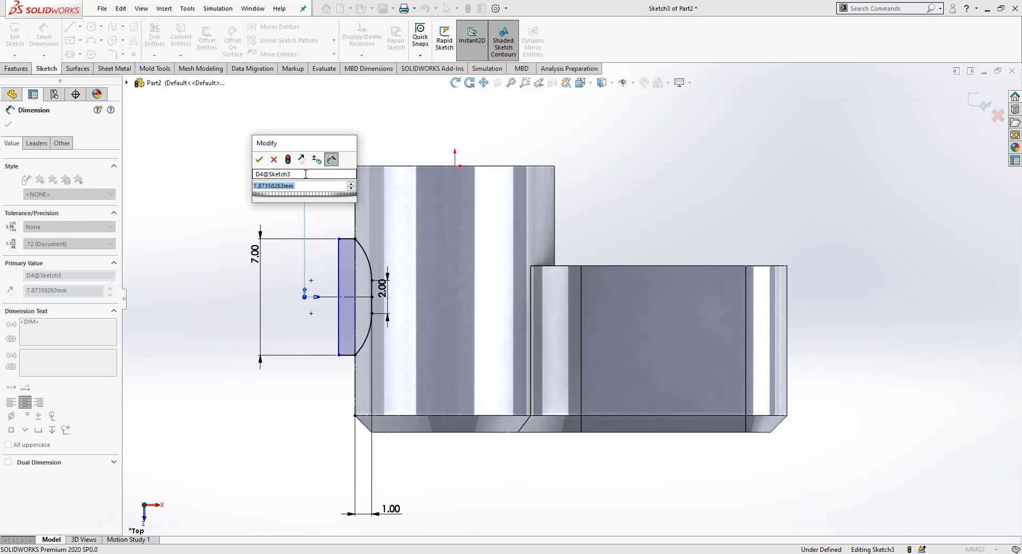
pyautogui.write('8')
pyautogui.press('Return')
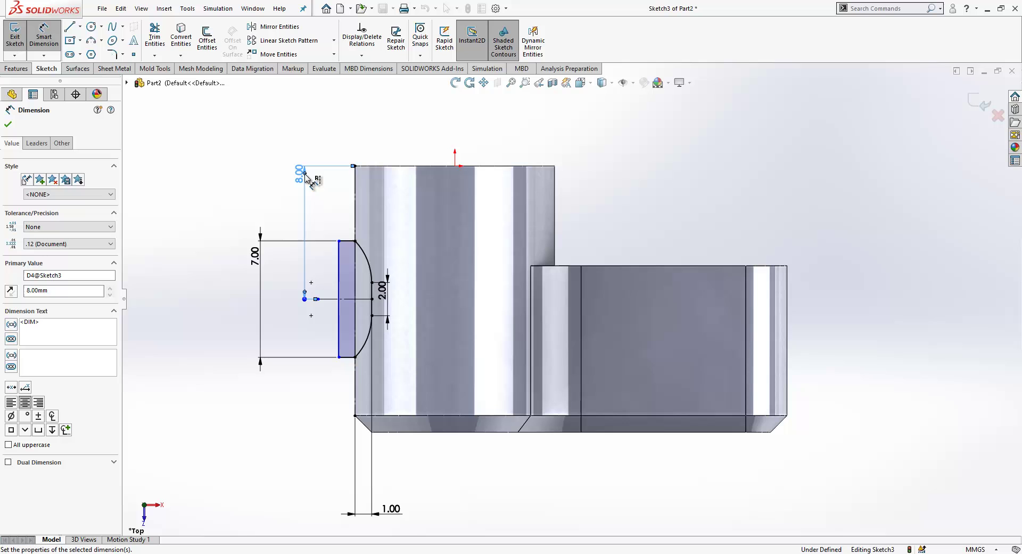
# Step: Make the profile's vertical line coincident with the centreline point to fully define the sketch
pyautogui.click(347, 245)
pyautogui.click(338, 242)
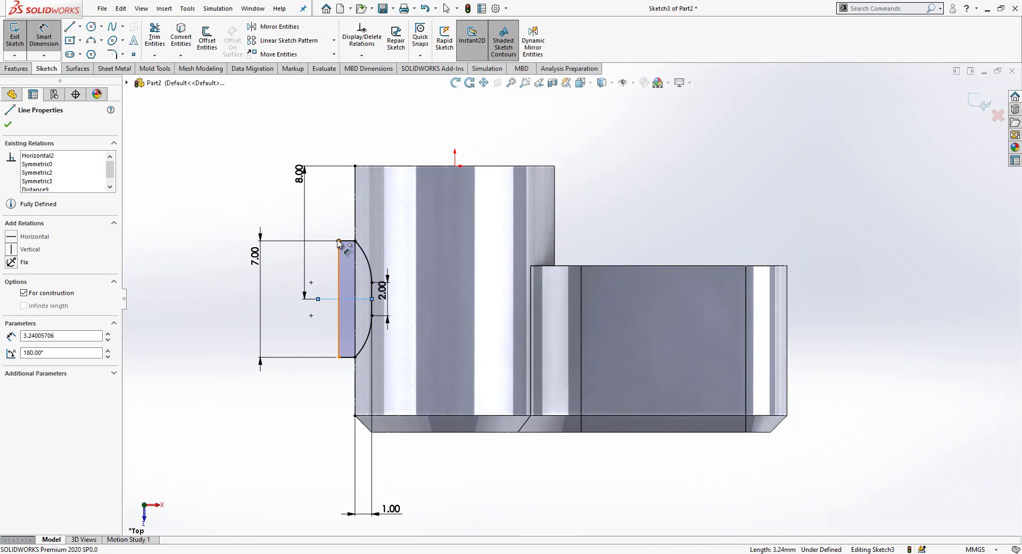
pyautogui.click(339, 242)
pyautogui.press('Escape')
pyautogui.press('Escape')
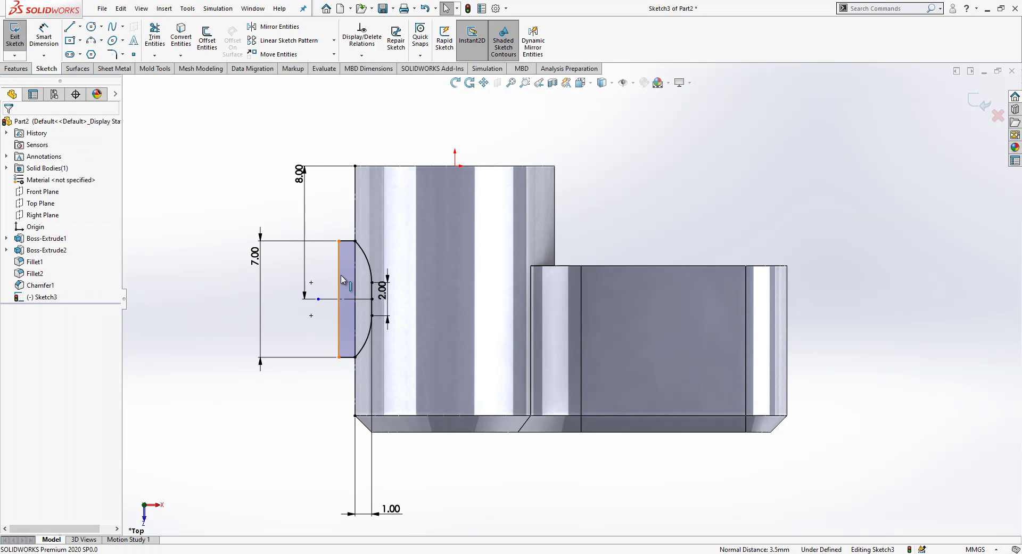
pyautogui.click(341, 275)
pyautogui.keyDown('ctrl'); pyautogui.click(311, 283); pyautogui.keyUp('ctrl')
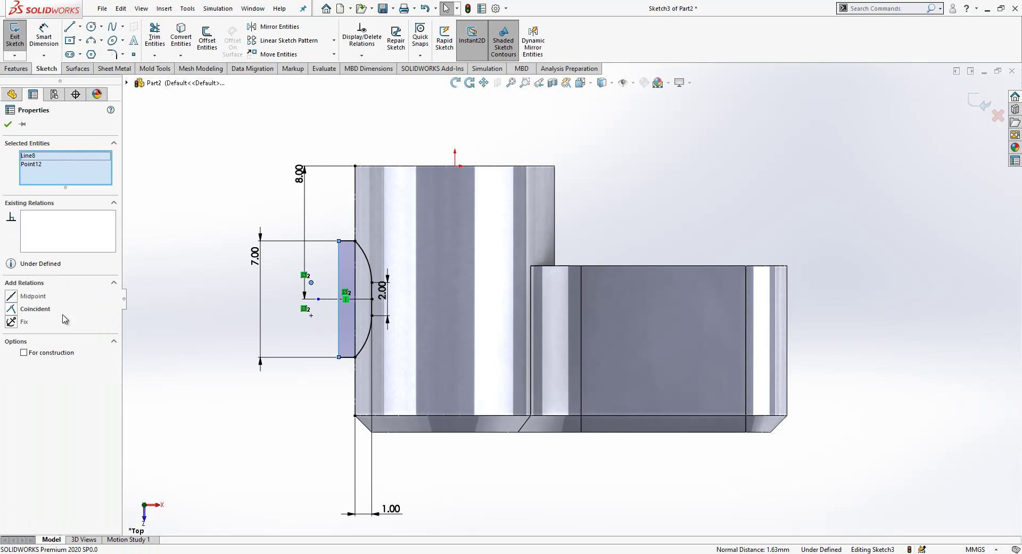
pyautogui.click(43, 313)
pyautogui.press('Escape')
pyautogui.moveTo(490, 472)
pyautogui.mouseDown(button='middle')
pyautogui.moveTo(484, 223)
pyautogui.moveTo(529, 181)
pyautogui.mouseUp(button='middle')
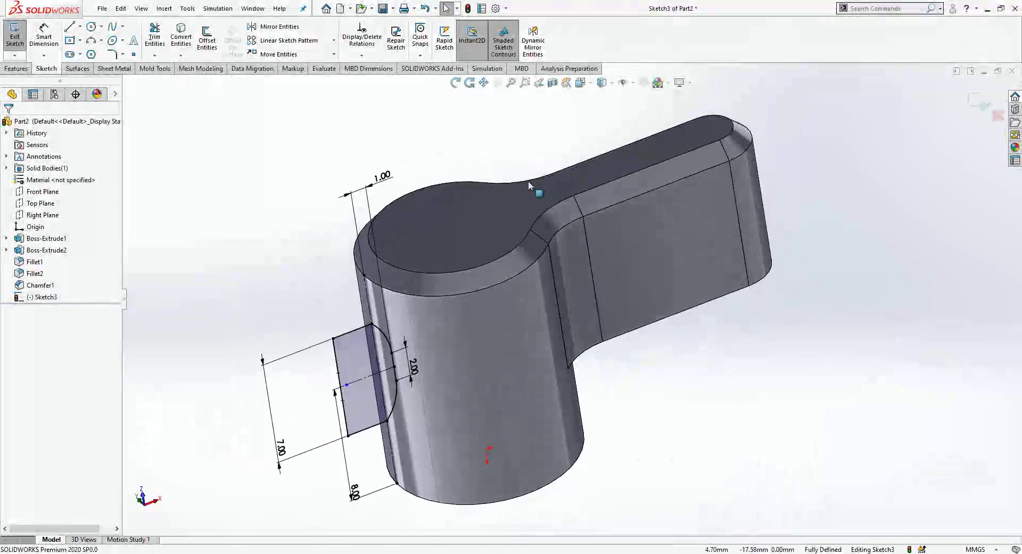
# Step: Exit Sketch3 and create Plane1 parallel to the Front Plane through the sketch endpoint
pyautogui.hotkey('ctrl', 'b')
pyautogui.moveTo(402, 319)
pyautogui.mouseDown(button='middle')
pyautogui.moveTo(412, 303)
pyautogui.moveTo(407, 315)
pyautogui.mouseUp(button='middle')
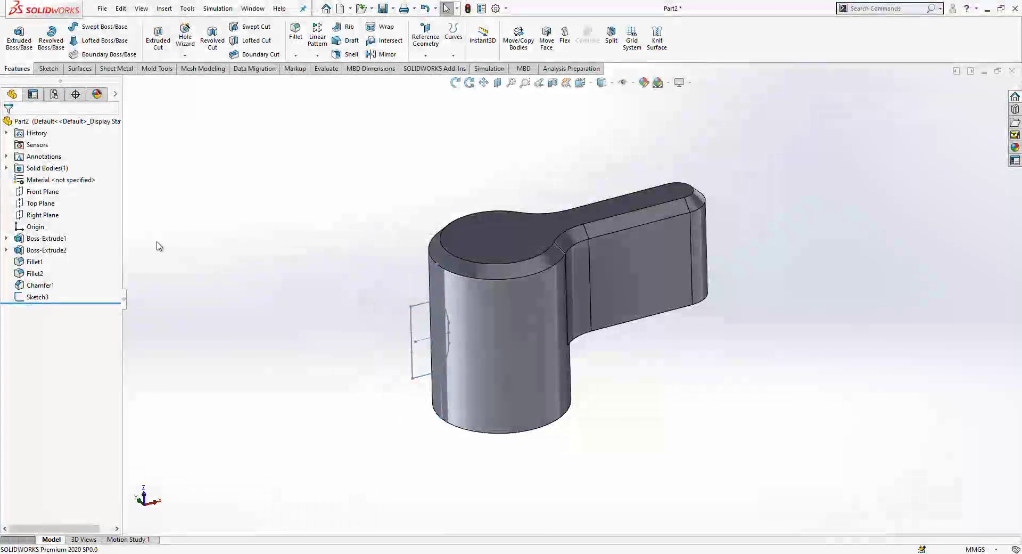
pyautogui.click(48, 192)
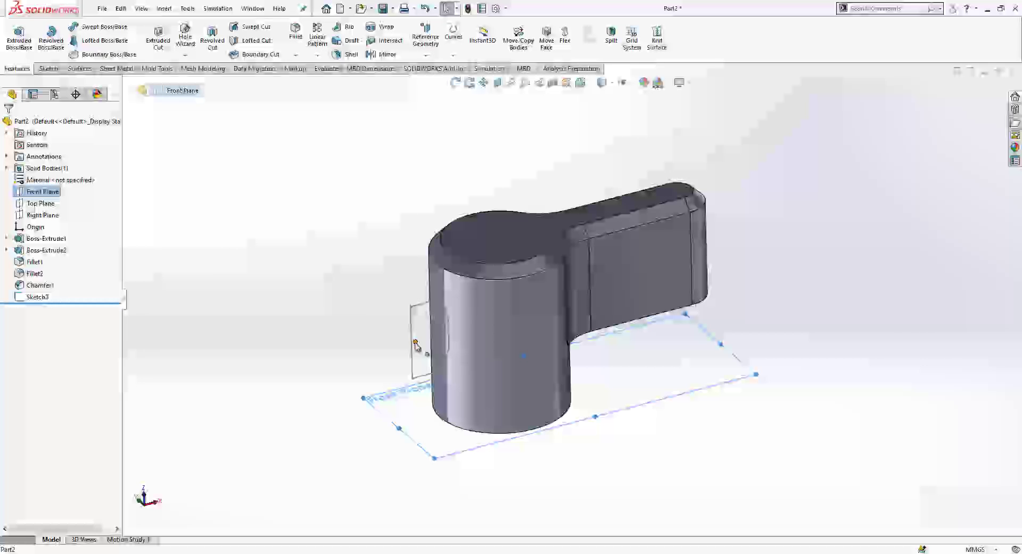
pyautogui.click(430, 56)
pyautogui.click(436, 70)
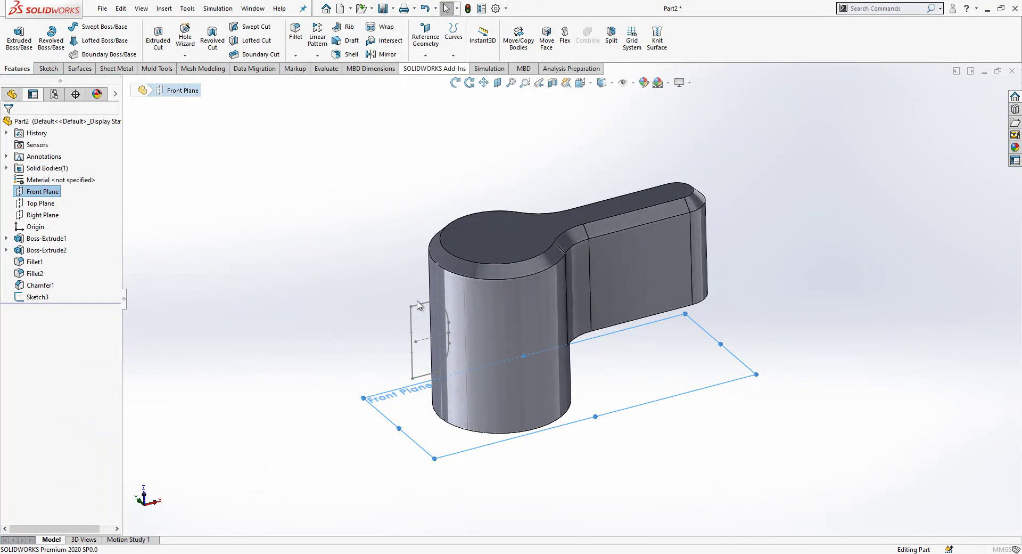
pyautogui.click(416, 342)
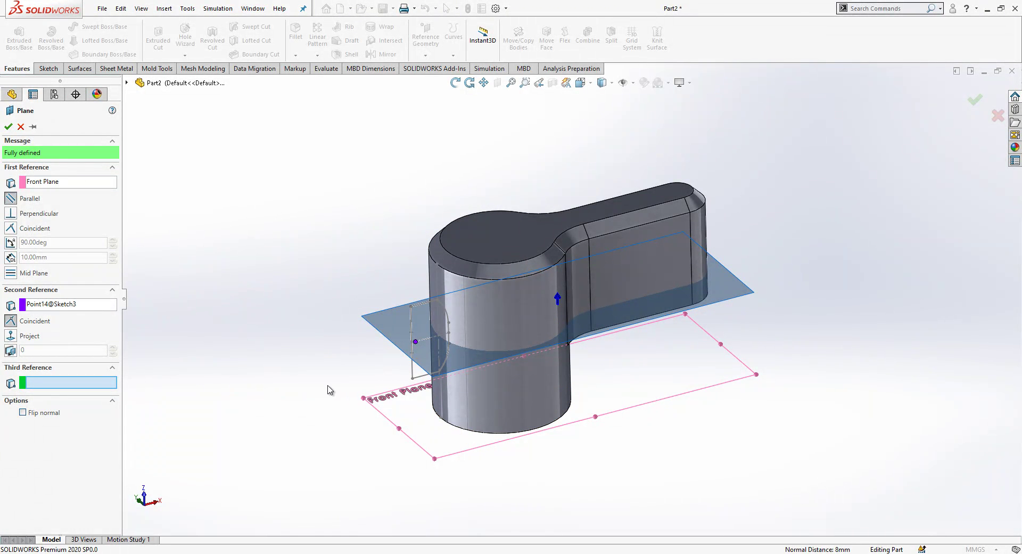
pyautogui.click(9, 127)
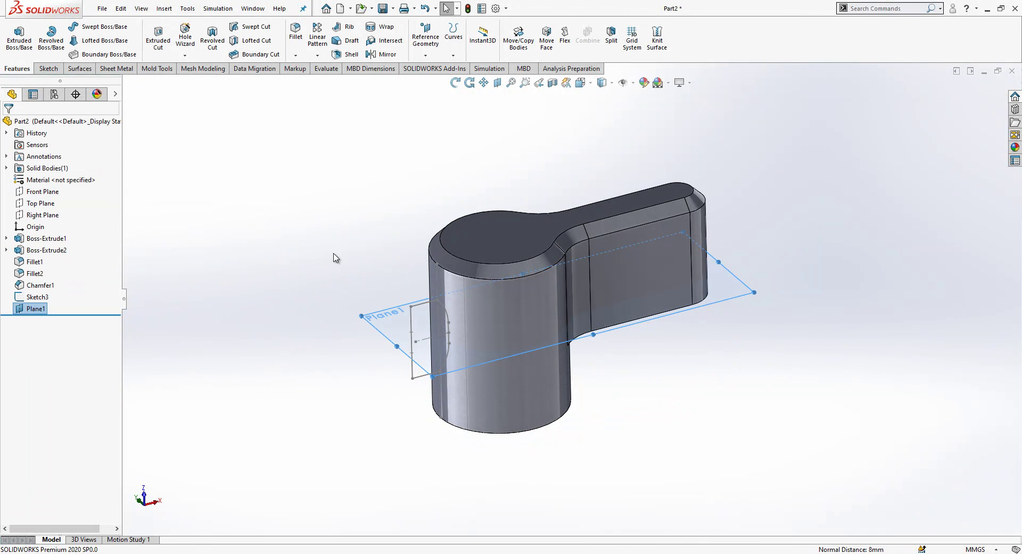
pyautogui.click(389, 311)
# Step: Start Sketch4 on Plane1, view it normal, and draw two three-point arcs from the circle edge
pyautogui.click(432, 280)
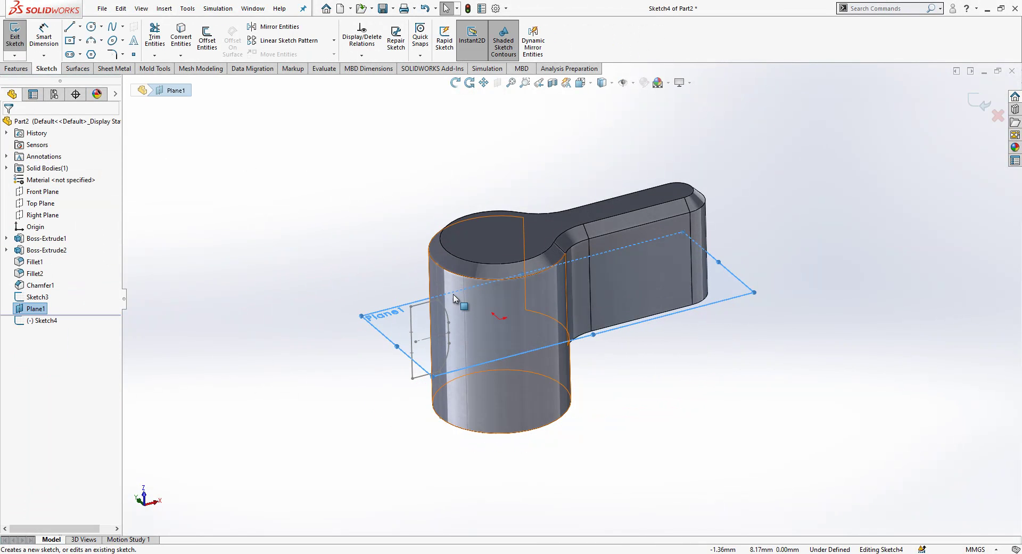
pyautogui.press('space')
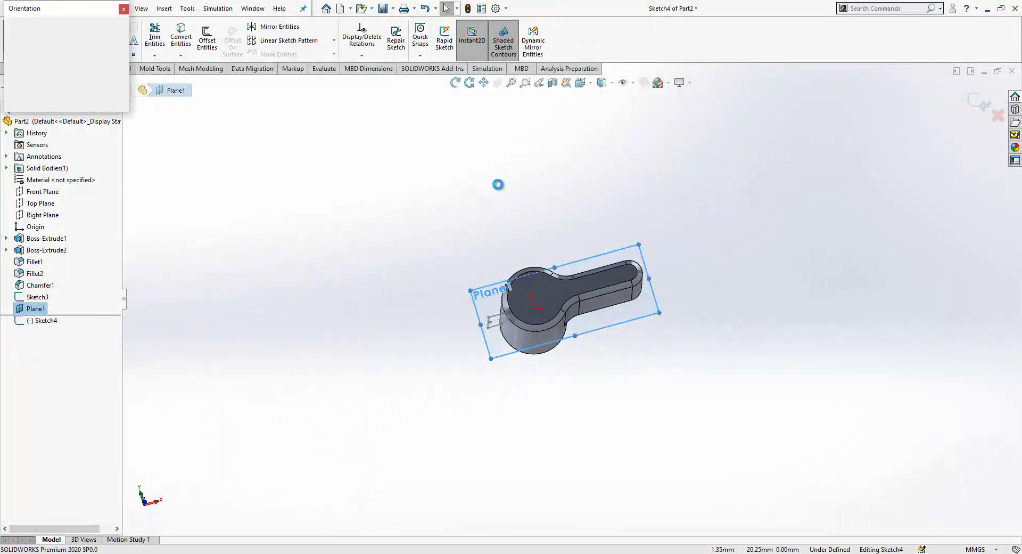
pyautogui.click(123, 71)
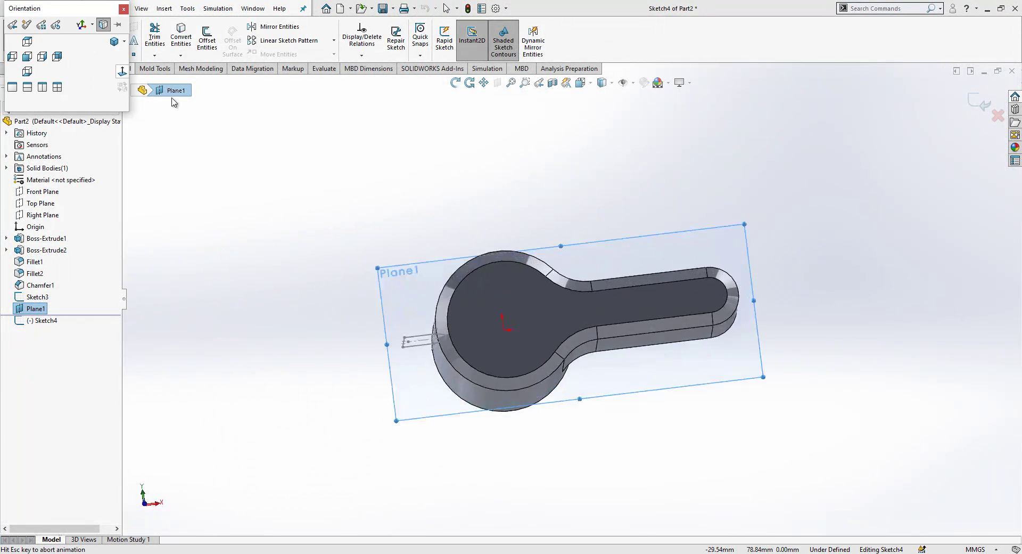
pyautogui.click(116, 68)
pyautogui.click(46, 69)
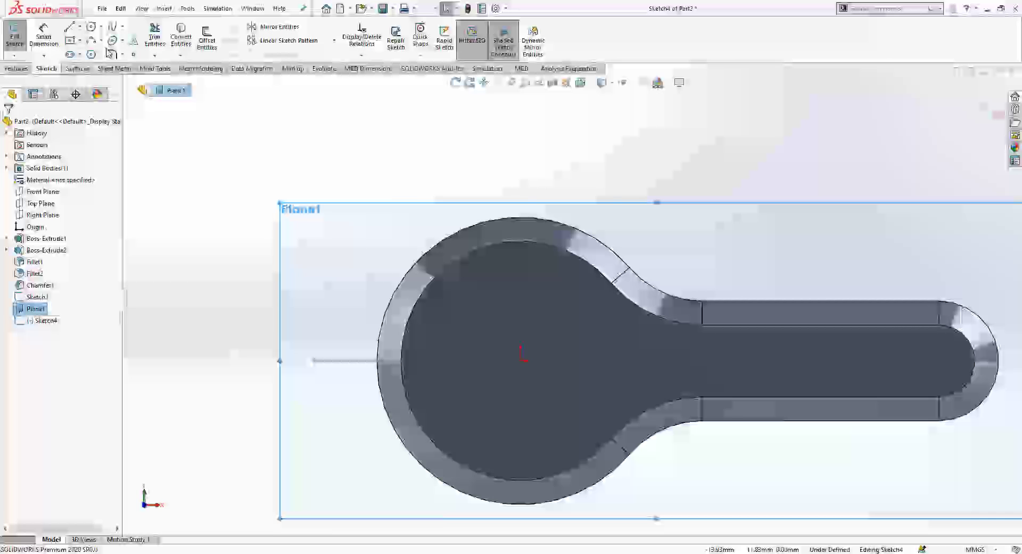
pyautogui.click(91, 40)
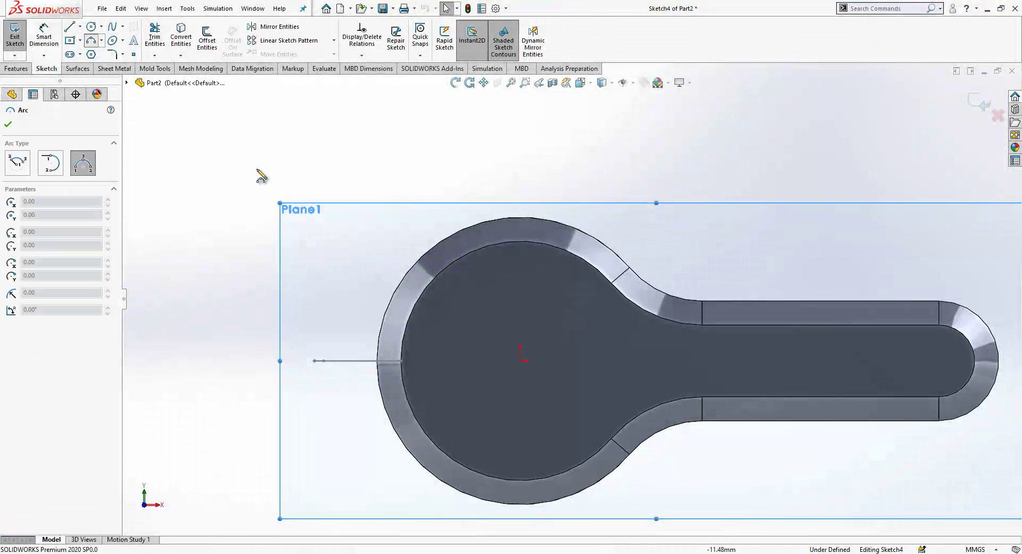
pyautogui.click(377, 361)
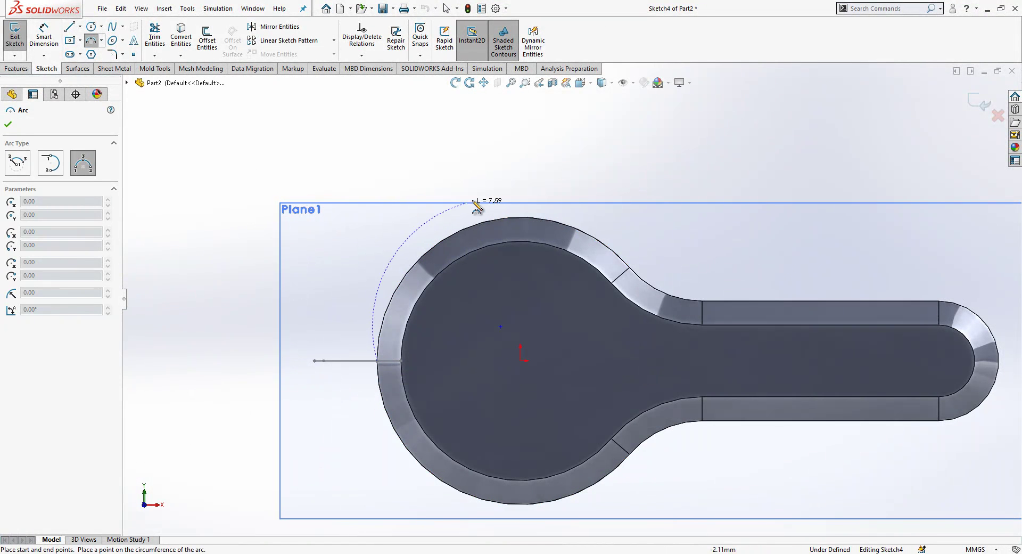
pyautogui.click(474, 229)
pyautogui.click(542, 218)
pyautogui.click(668, 168)
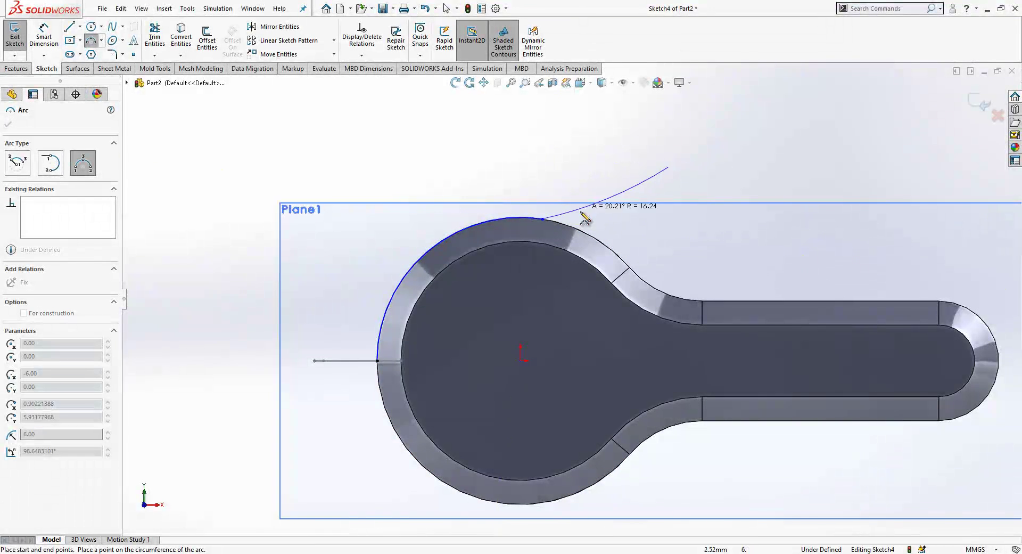
pyautogui.click(583, 224)
pyautogui.press('Escape')
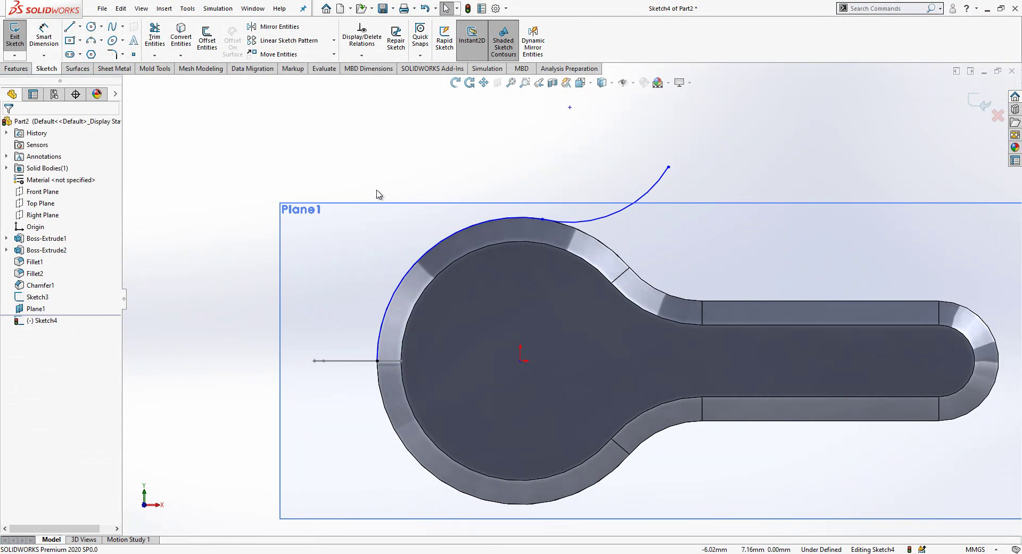
# Step: Draw a vertical line and a slanted line from the origin up to the arcs
pyautogui.click(68, 27)
pyautogui.click(521, 360)
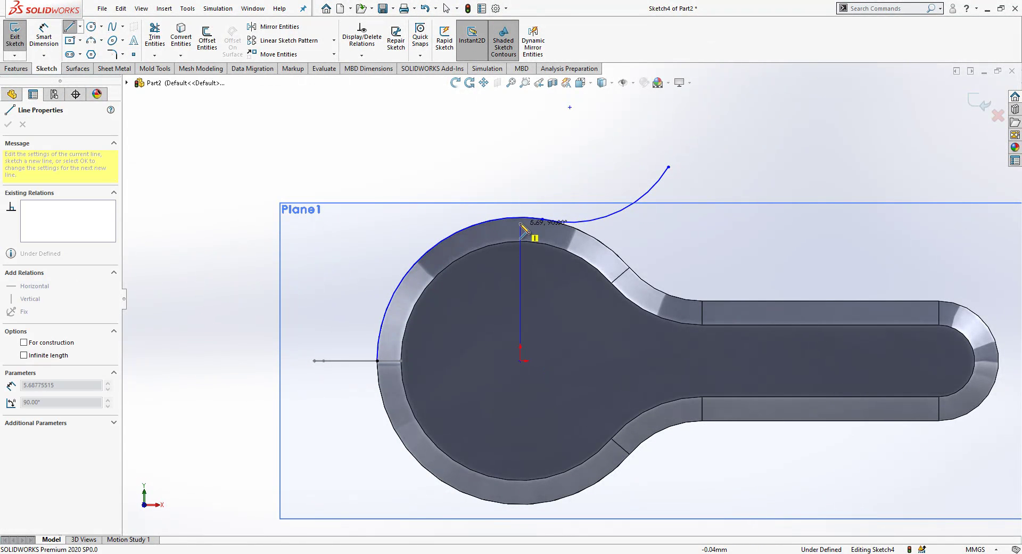
pyautogui.click(521, 218)
pyautogui.press('Escape')
pyautogui.click(520, 235)
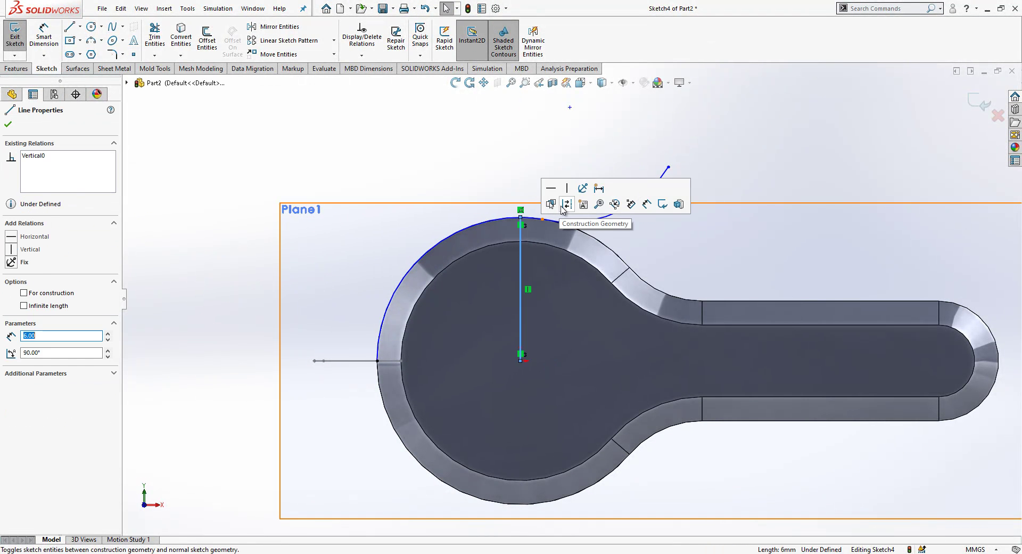
pyautogui.press('Escape')
pyautogui.click(68, 27)
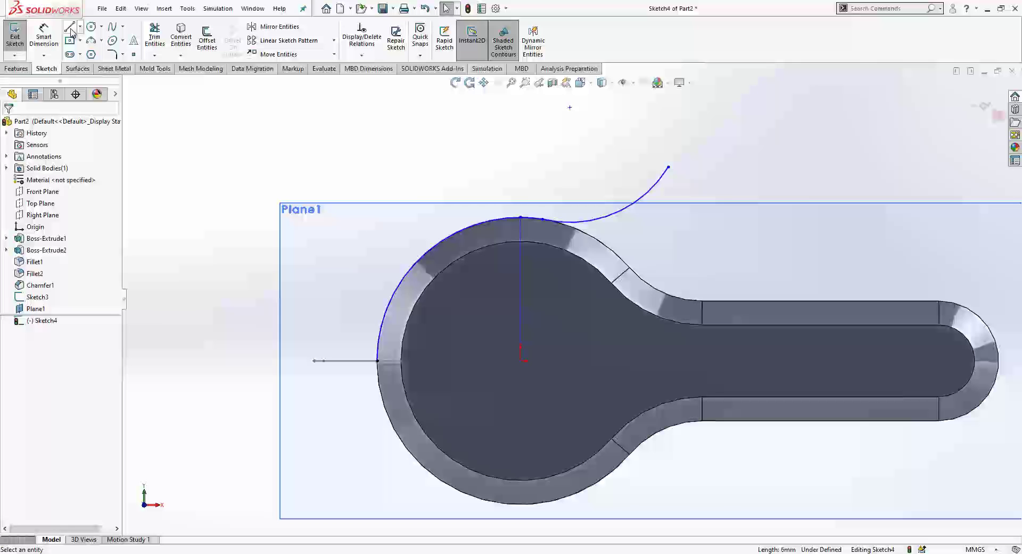
pyautogui.click(521, 361)
pyautogui.click(542, 219)
pyautogui.press('Escape')
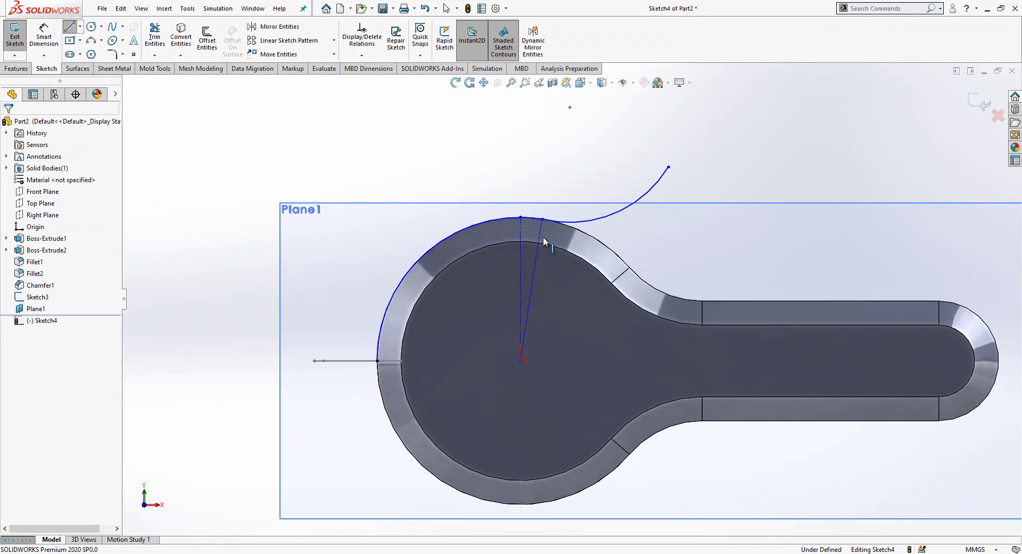
pyautogui.click(540, 238)
pyautogui.press('Escape')
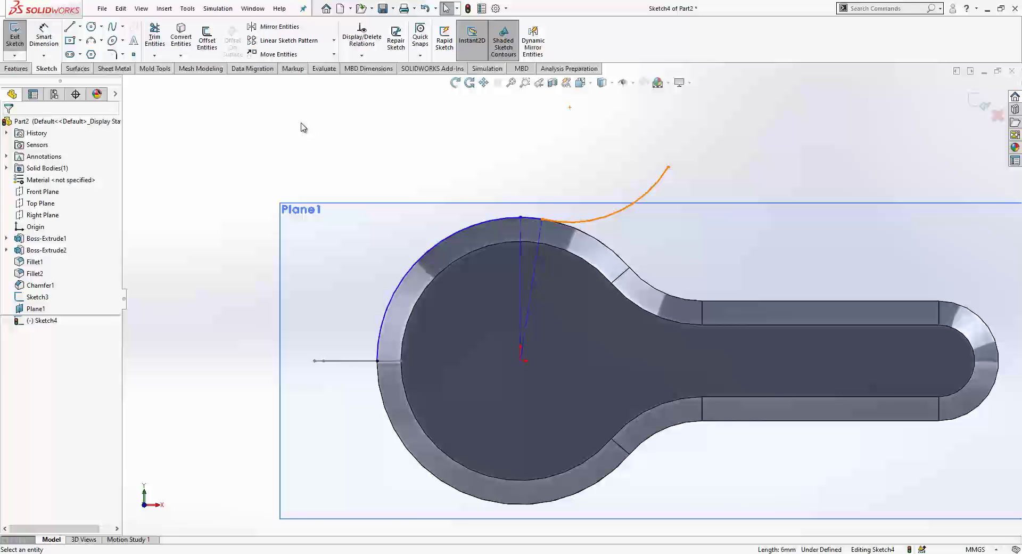
# Step: Dimension the arc to R4 and the slanted line at 10° from vertical
pyautogui.click(45, 40)
pyautogui.click(619, 215)
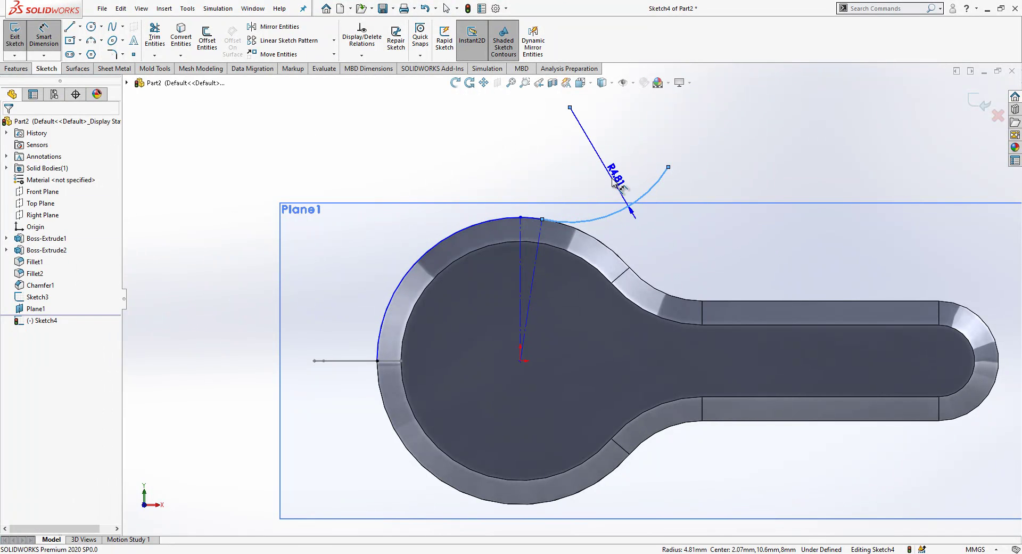
pyautogui.click(616, 181)
pyautogui.write('4.00mm')
pyautogui.press('Return')
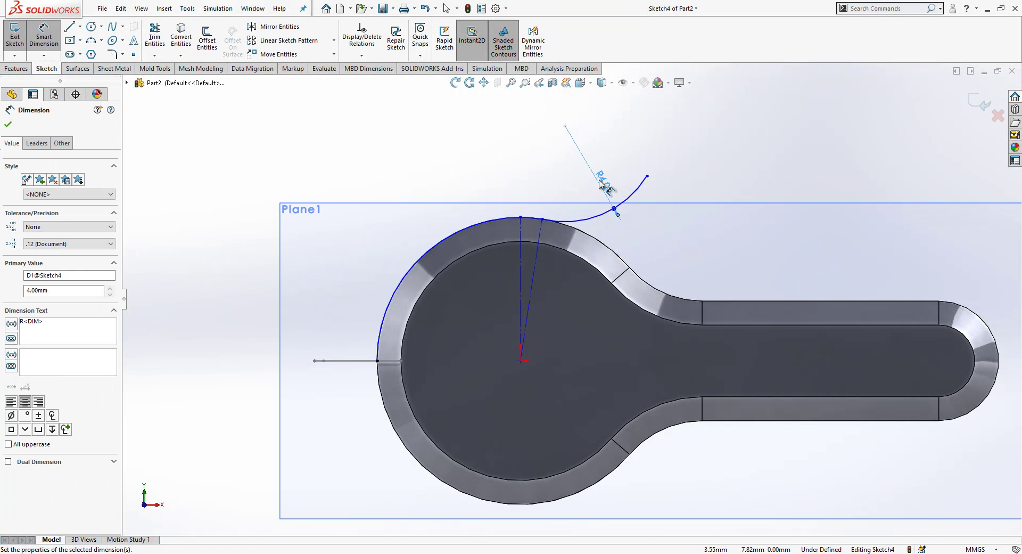
pyautogui.click(541, 233)
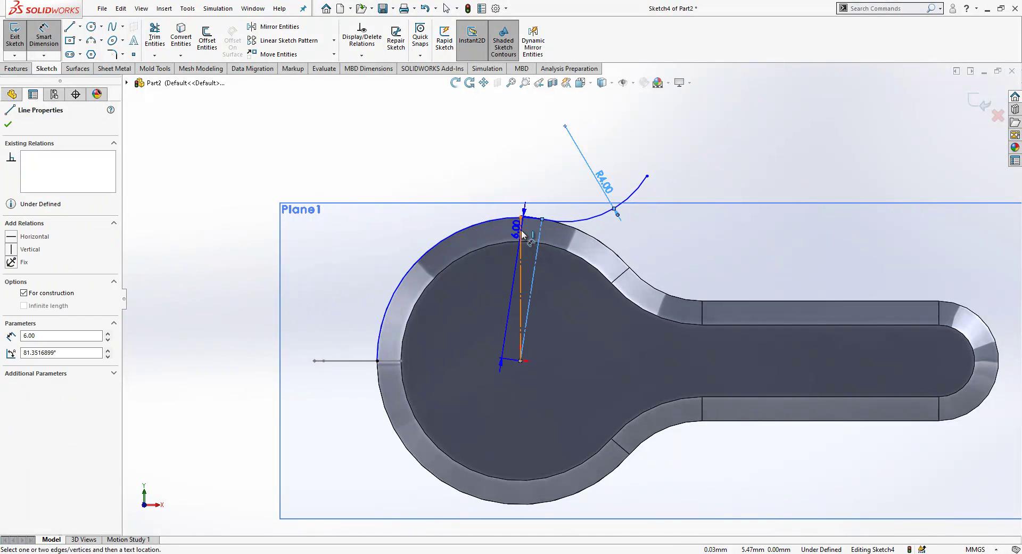
pyautogui.click(521, 235)
pyautogui.click(527, 165)
pyautogui.write('10')
pyautogui.press('Return')
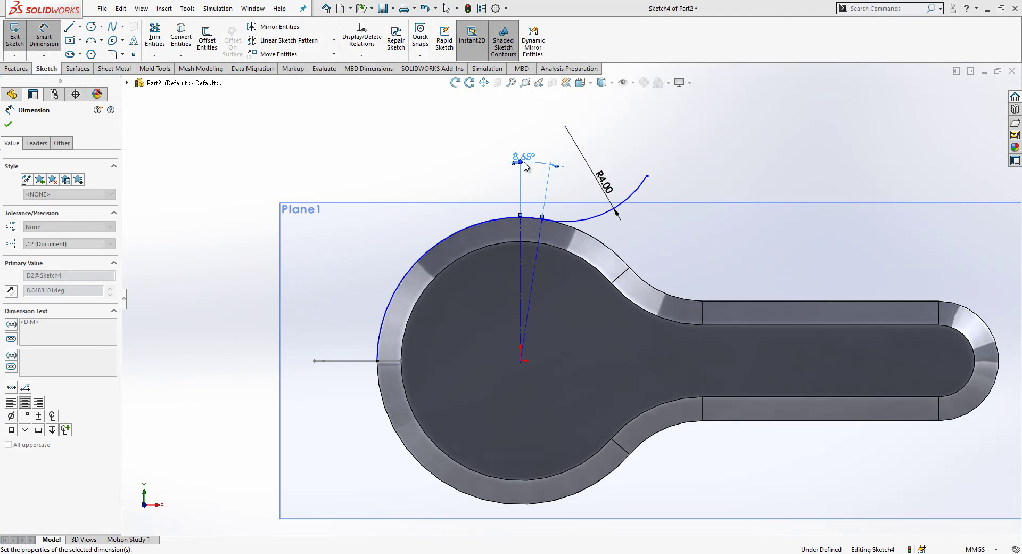
pyautogui.press('Escape')
# Step: Make the arc concentric and tangent to the round edges, extend the path, and exit the sketch
pyautogui.click(426, 254)
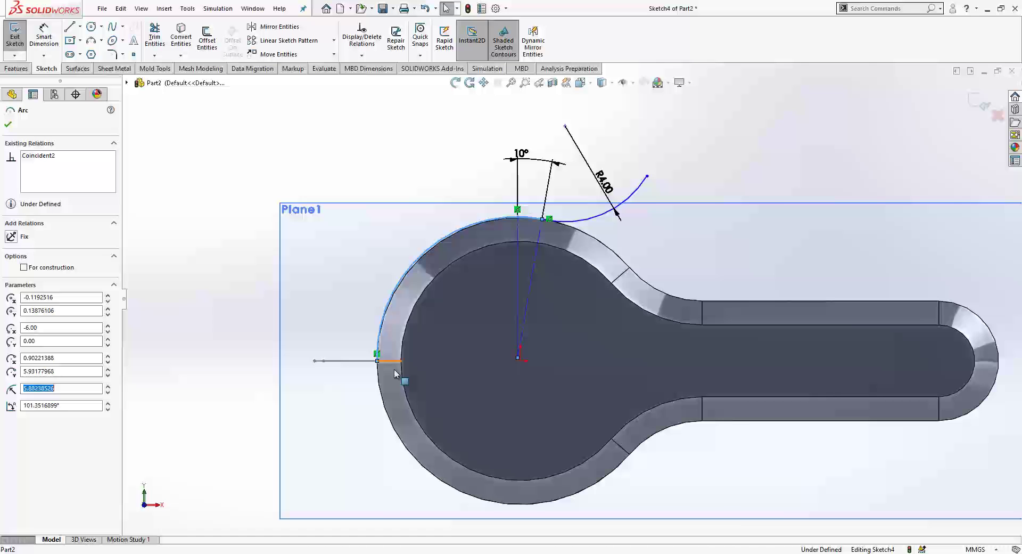
pyautogui.keyDown('ctrl'); pyautogui.click(381, 385); pyautogui.keyUp('ctrl')
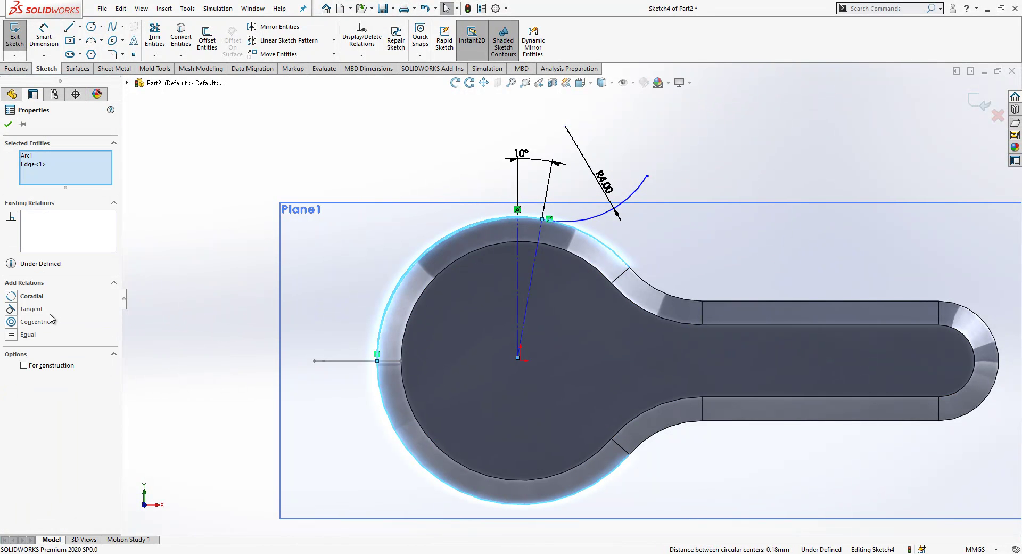
pyautogui.click(11, 322)
pyautogui.click(130, 355)
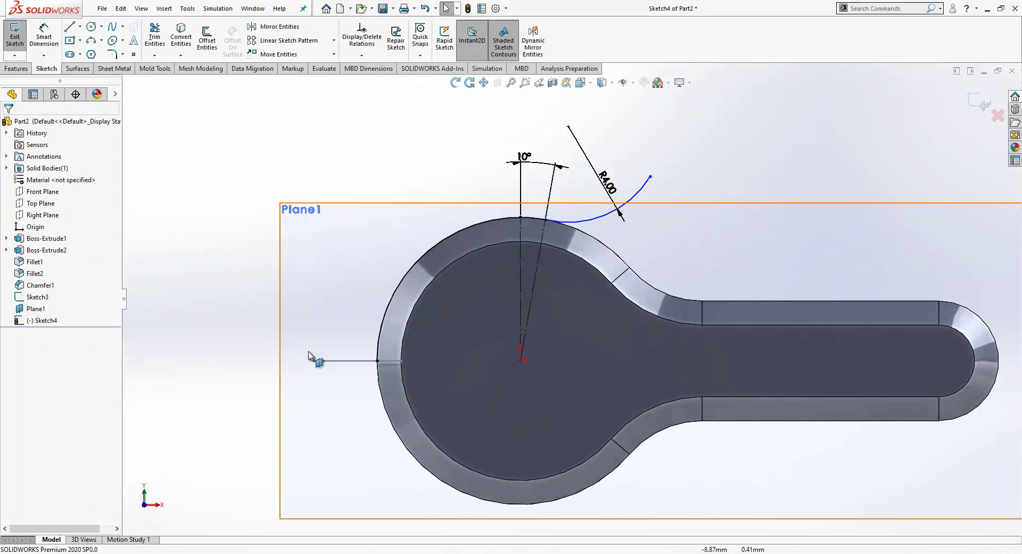
pyautogui.moveTo(650, 177); pyautogui.dragTo(607, 216)
pyautogui.click(586, 220)
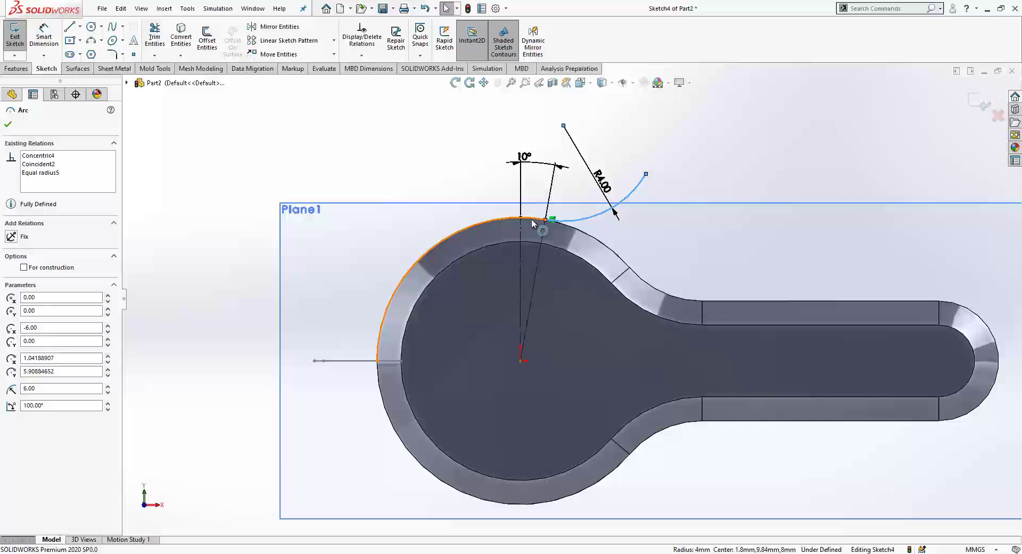
pyautogui.keyDown('ctrl'); pyautogui.click(534, 224); pyautogui.keyUp('ctrl')
pyautogui.click(12, 309)
pyautogui.press('Escape')
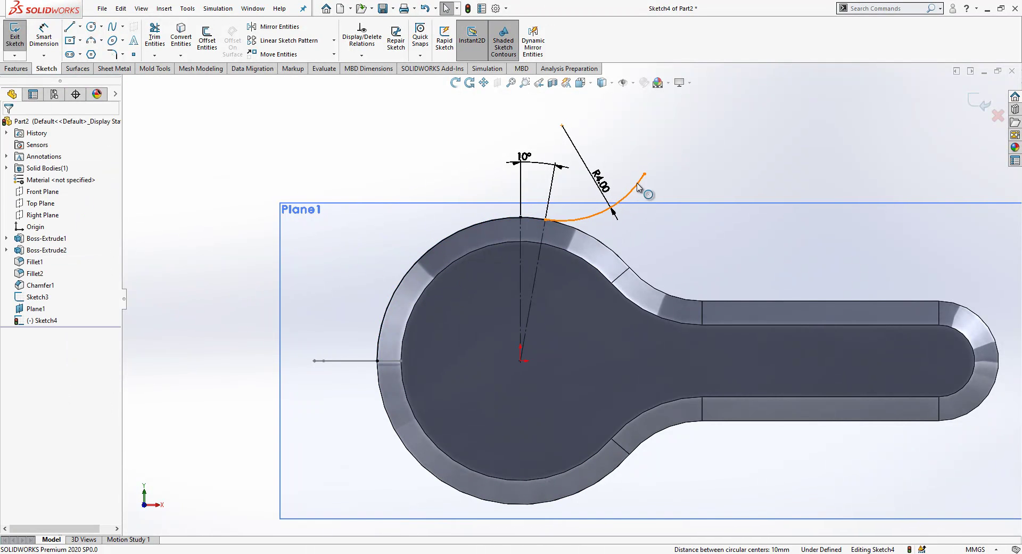
pyautogui.moveTo(645, 177); pyautogui.dragTo(678, 167)
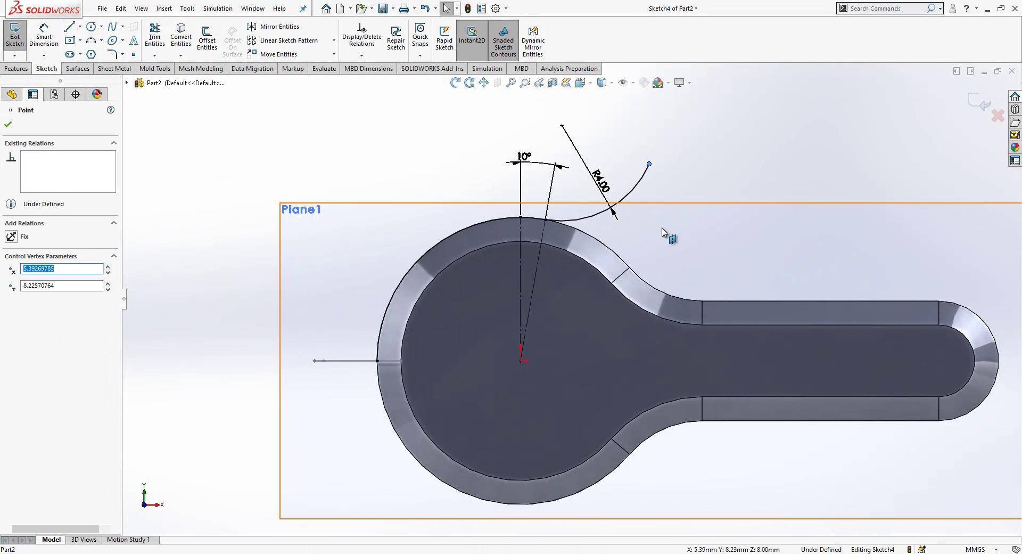
pyautogui.press('Escape')
pyautogui.click(979, 103)
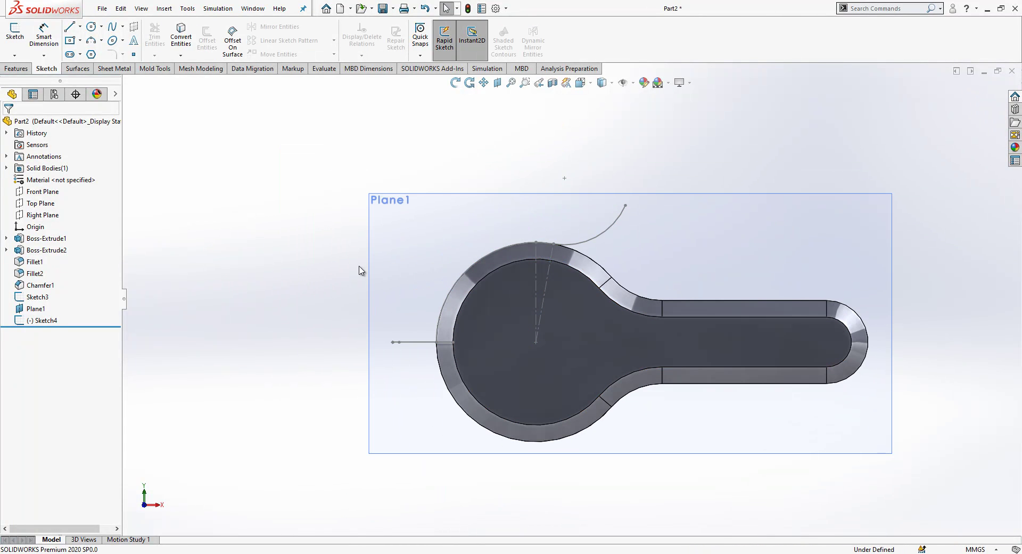
# Step: Swept-cut the D-shaped profile along the arc path to create Cut-Sweep1
pyautogui.click(421, 247)
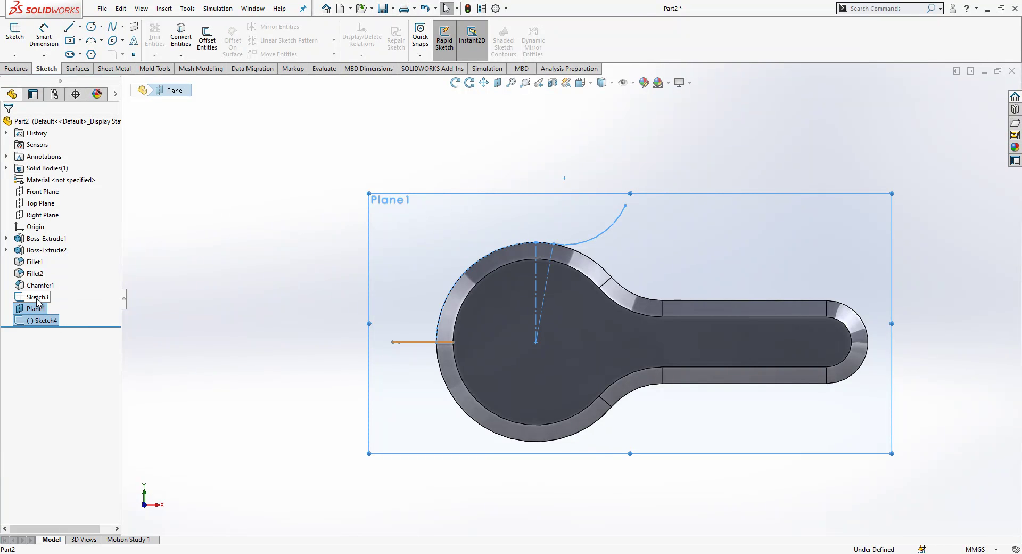
pyautogui.hotkey('ctrl', '7')
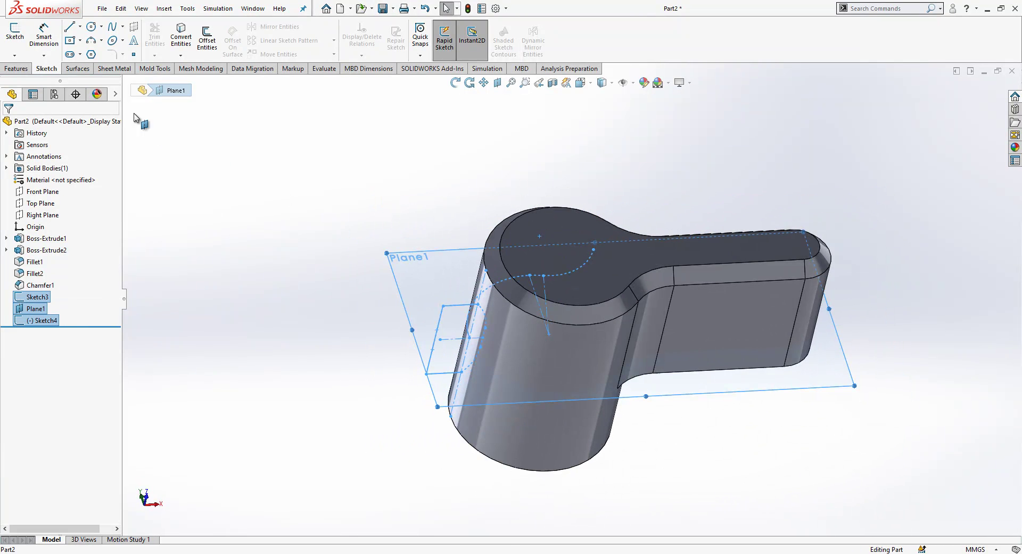
pyautogui.click(16, 68)
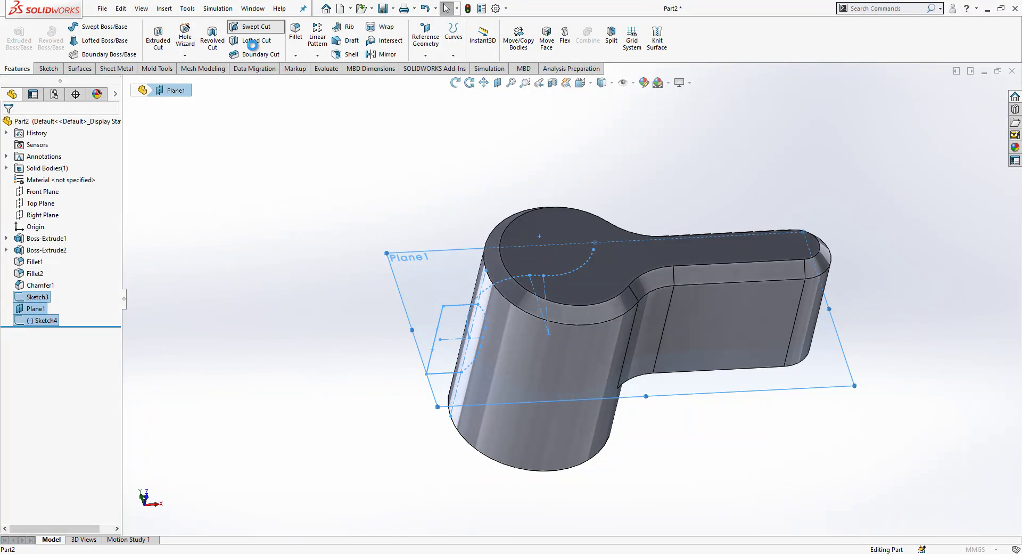
pyautogui.press('Return')
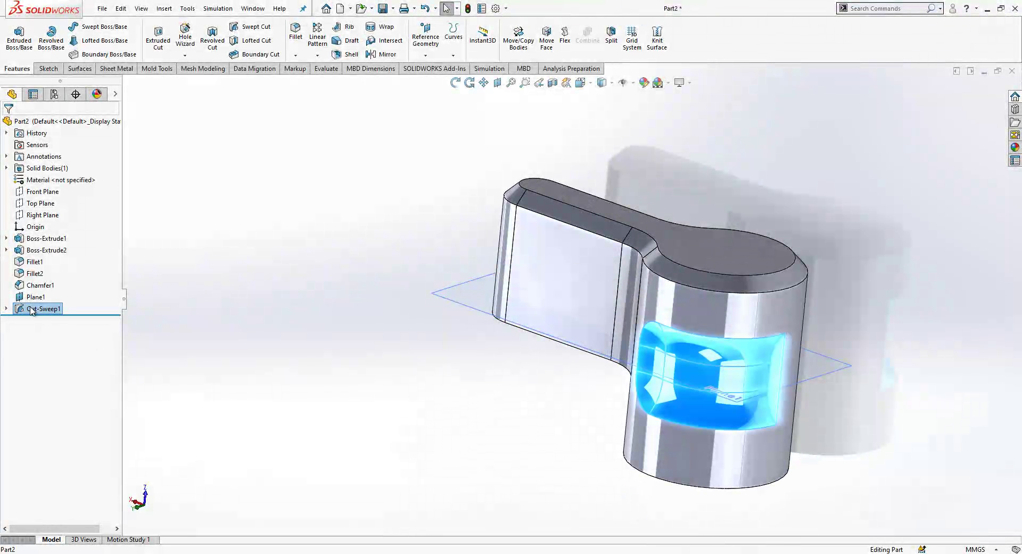
# Step: Mirror Cut-Sweep1 about the Top Plane
pyautogui.keyDown('ctrl'); pyautogui.click(33, 204); pyautogui.keyUp('ctrl')
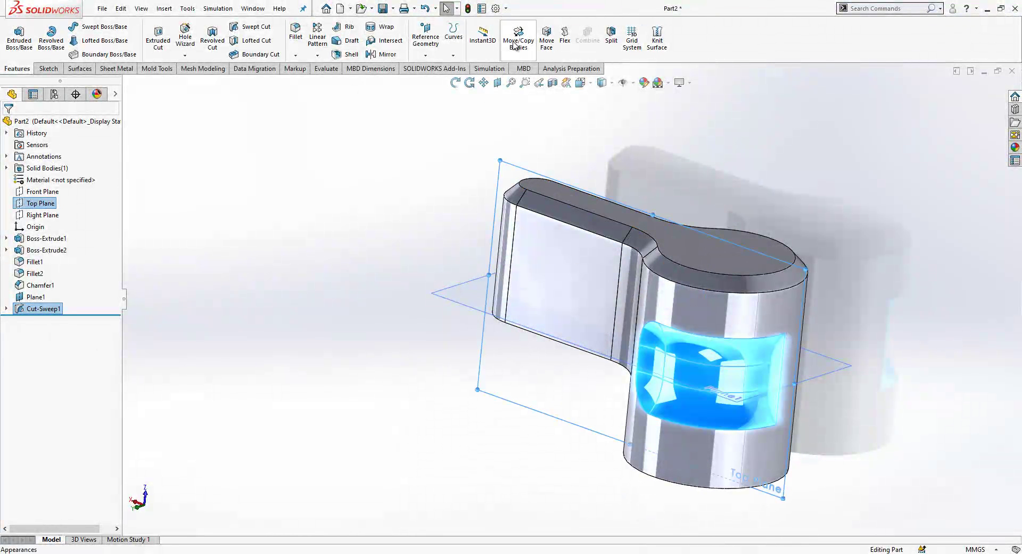
pyautogui.click(387, 54)
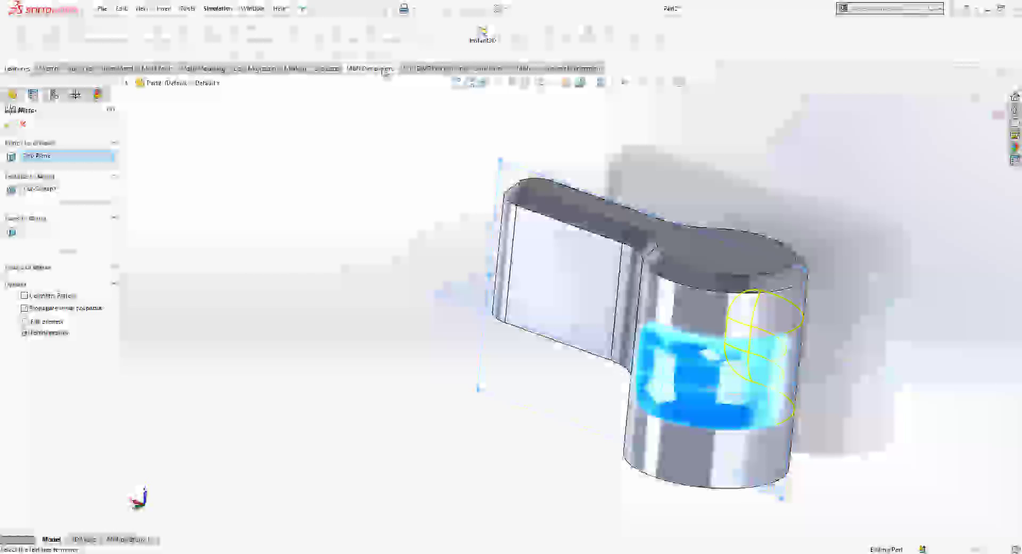
pyautogui.click(8, 125)
pyautogui.moveTo(415, 368); pyautogui.dragTo(621, 199, button='middle')
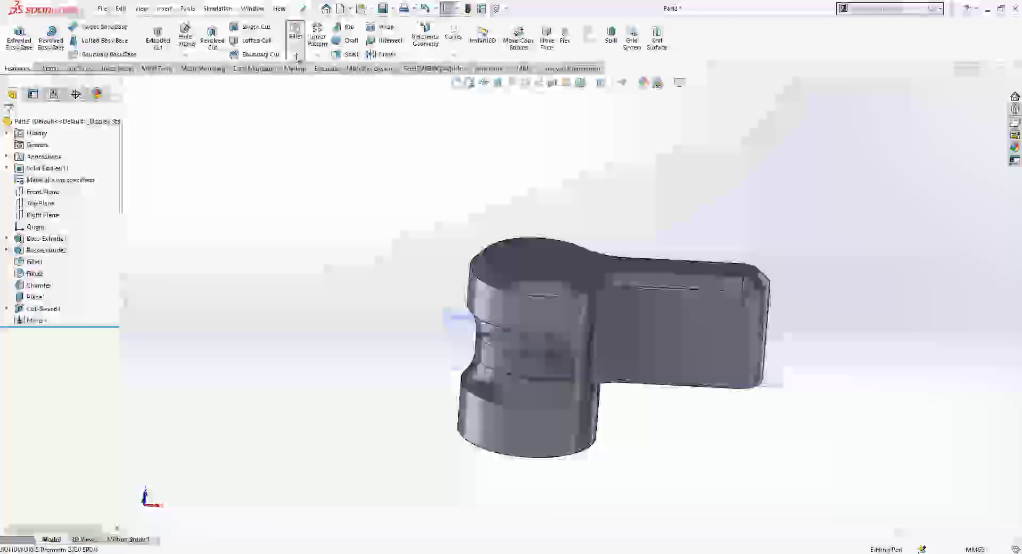
# Step: Round the selected edges with a 0.5 mm constant-radius fillet
pyautogui.click(296, 52)
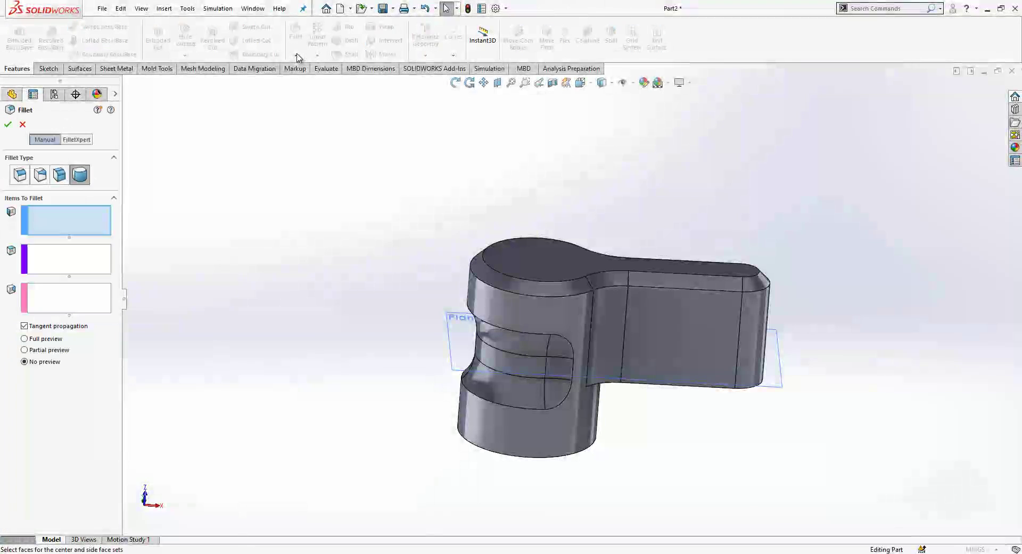
pyautogui.click(16, 175)
pyautogui.click(51, 341)
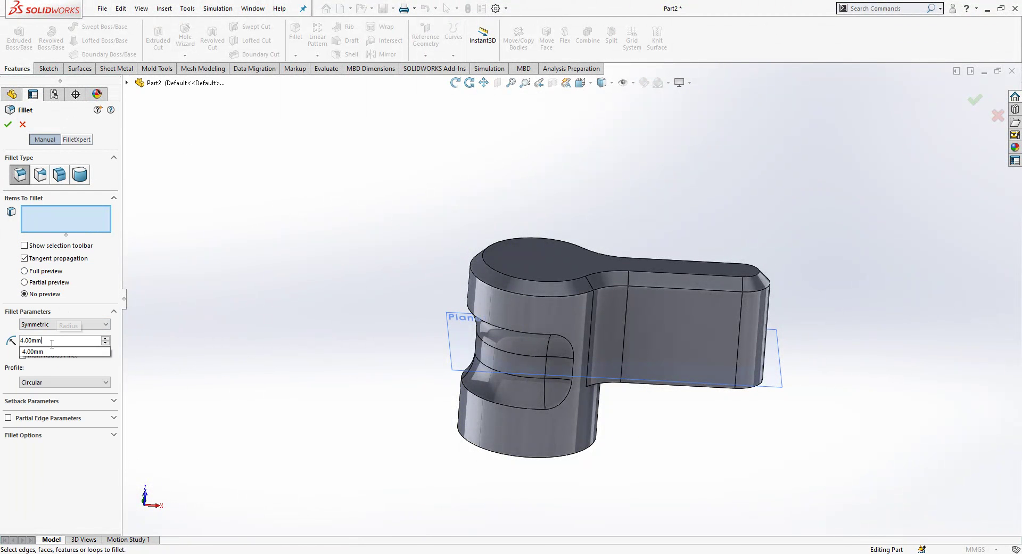
pyautogui.write('0.')
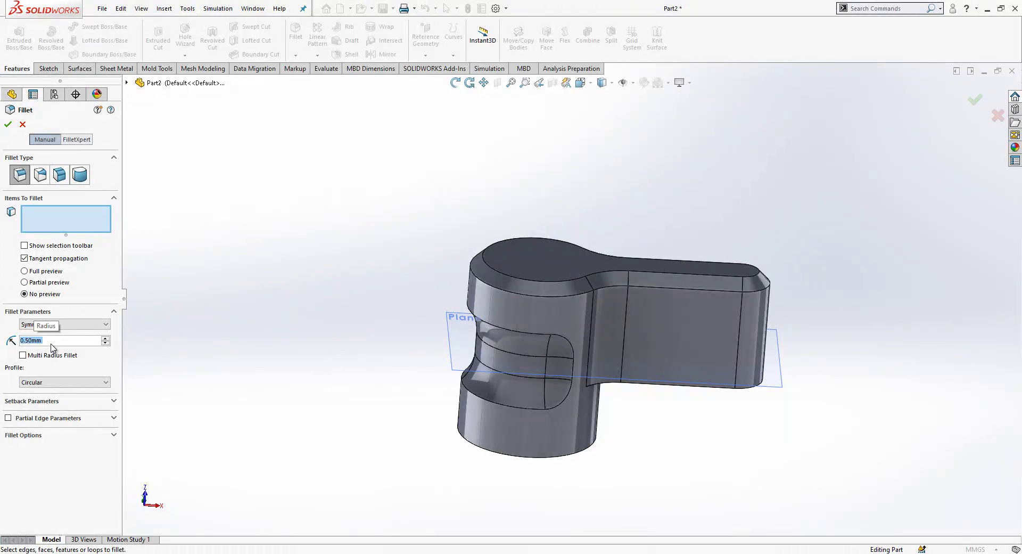
pyautogui.click(534, 413)
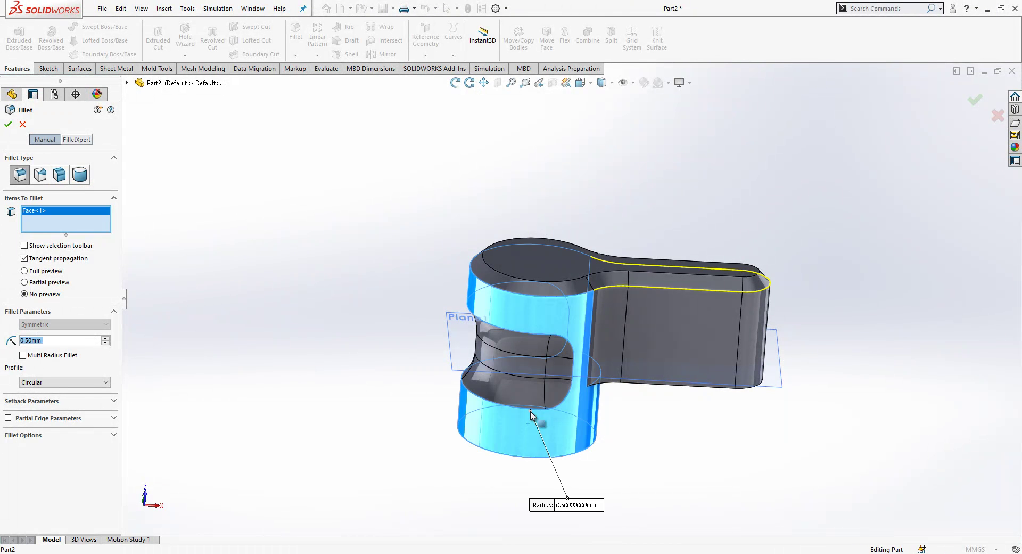
pyautogui.click(530, 412)
pyautogui.click(525, 408)
pyautogui.press('Return')
# Step: Add a second 0.5 mm fillet on the flat handle's top edge loop
pyautogui.moveTo(522, 406); pyautogui.dragTo(633, 288, button='middle')
pyautogui.click(641, 284)
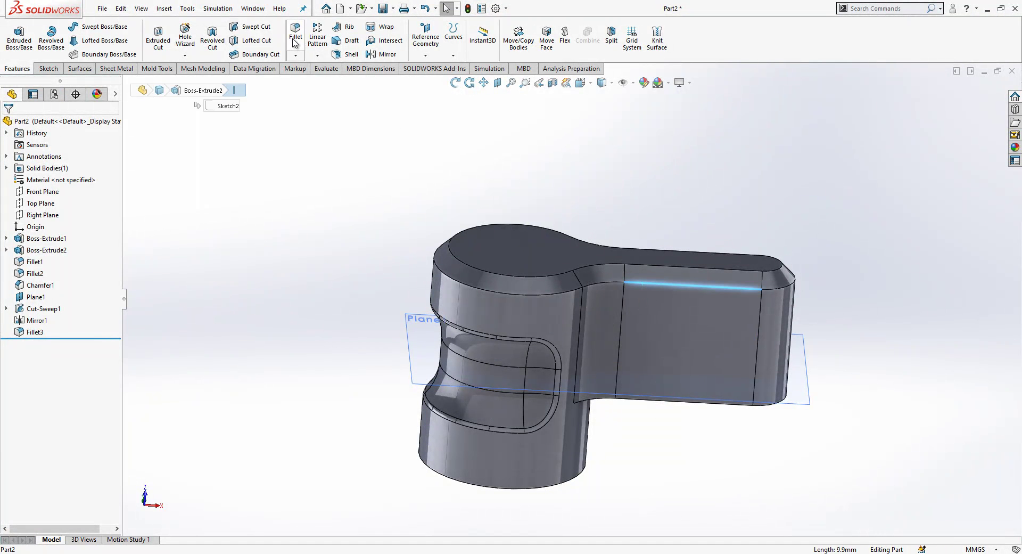
pyautogui.click(564, 269)
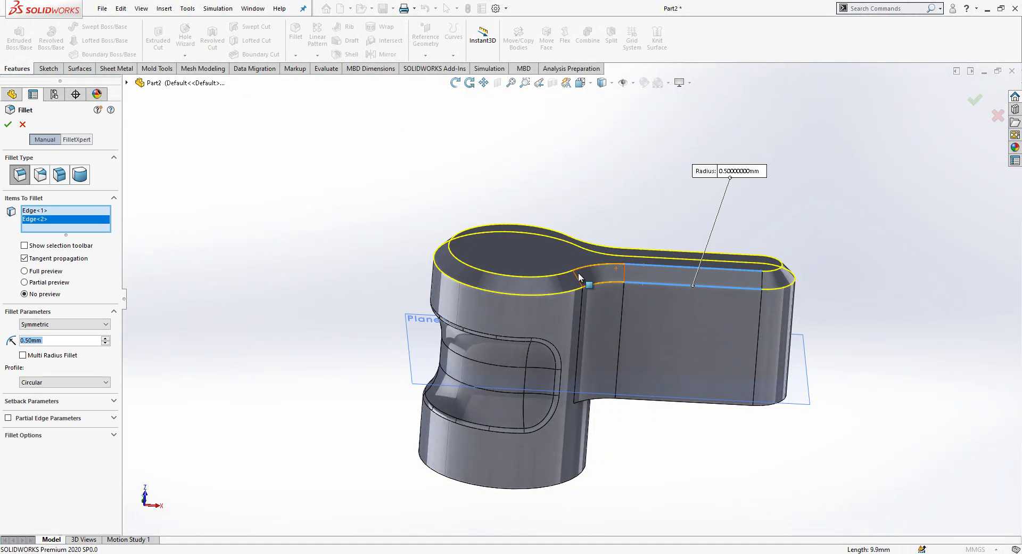
pyautogui.press('Return')
# Step: Chamfer the bottom circular edge 0.5 mm × 45°
pyautogui.moveTo(335, 234); pyautogui.dragTo(604, 350, button='middle')
pyautogui.scroll(-2, 528, 337)
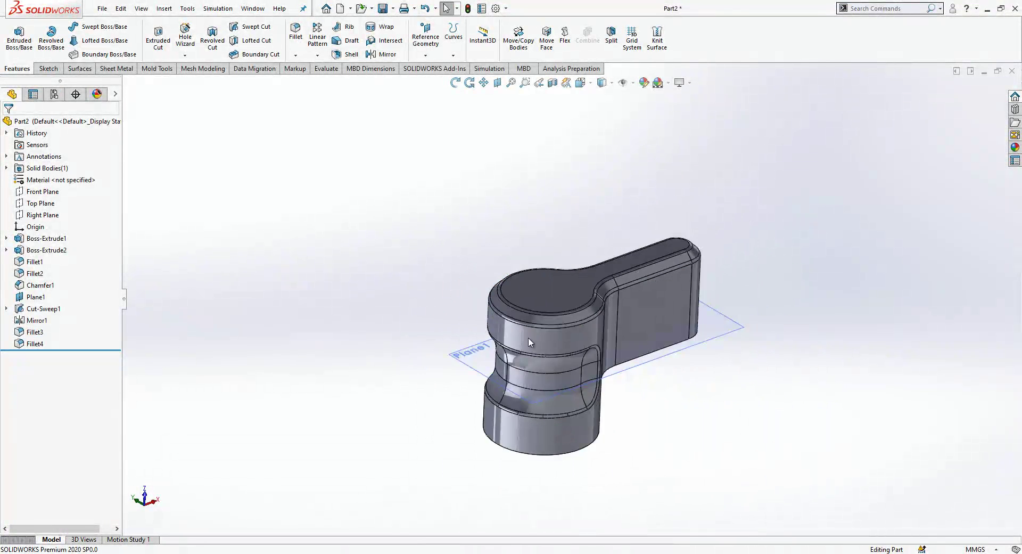
pyautogui.scroll(2, 579, 436)
pyautogui.moveTo(580, 438); pyautogui.dragTo(600, 392, button='middle')
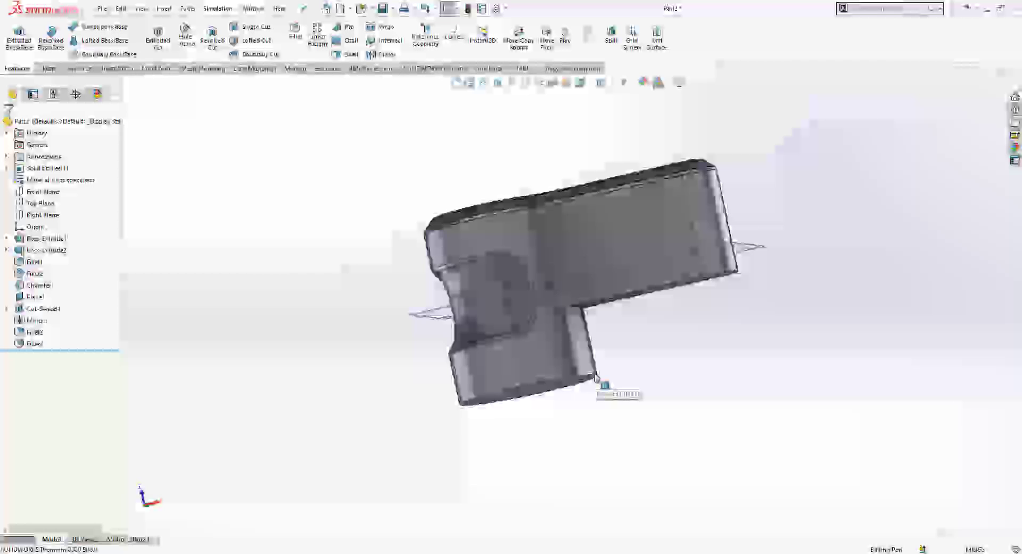
pyautogui.click(596, 377)
pyautogui.click(295, 55)
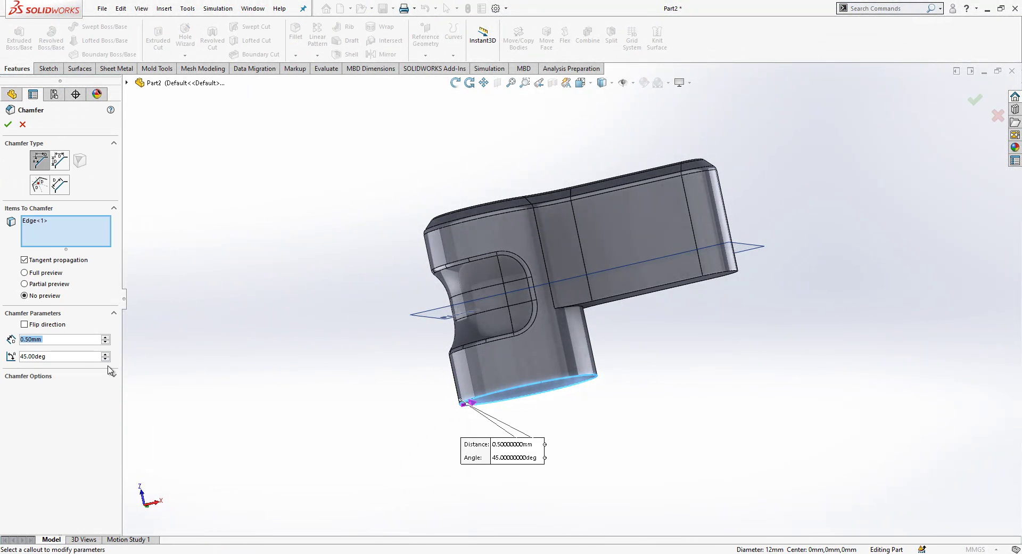
pyautogui.press('Return')
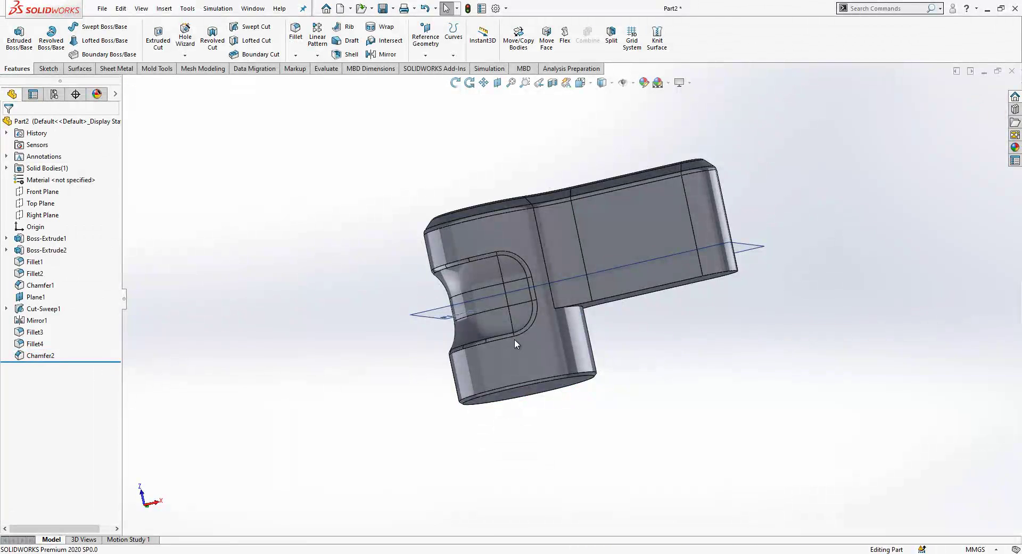
pyautogui.moveTo(514, 338); pyautogui.dragTo(565, 213, button='middle')
# Step: Sketch a circle centred on the origin of the top face, entering 4 as its dimension
pyautogui.click(565, 207)
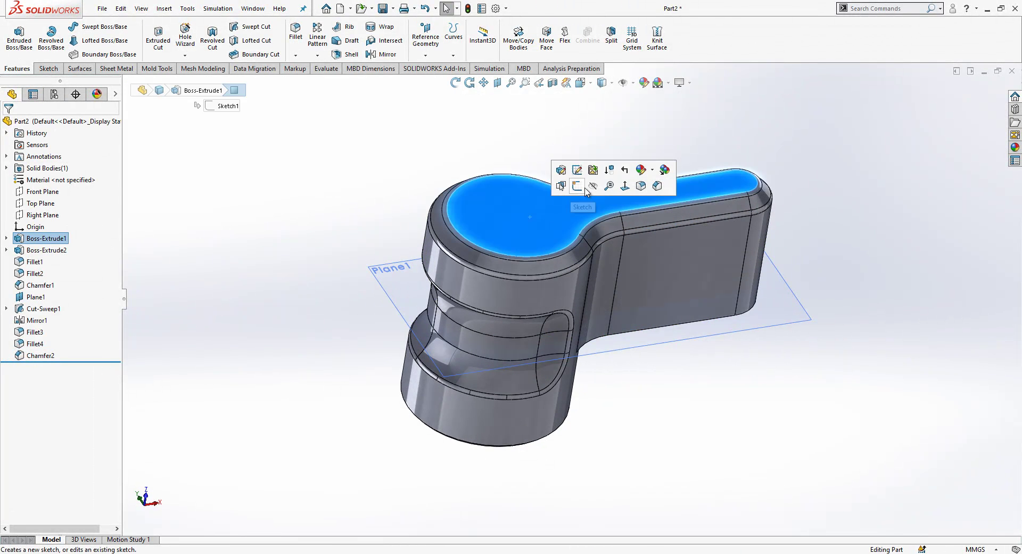
pyautogui.click(625, 185)
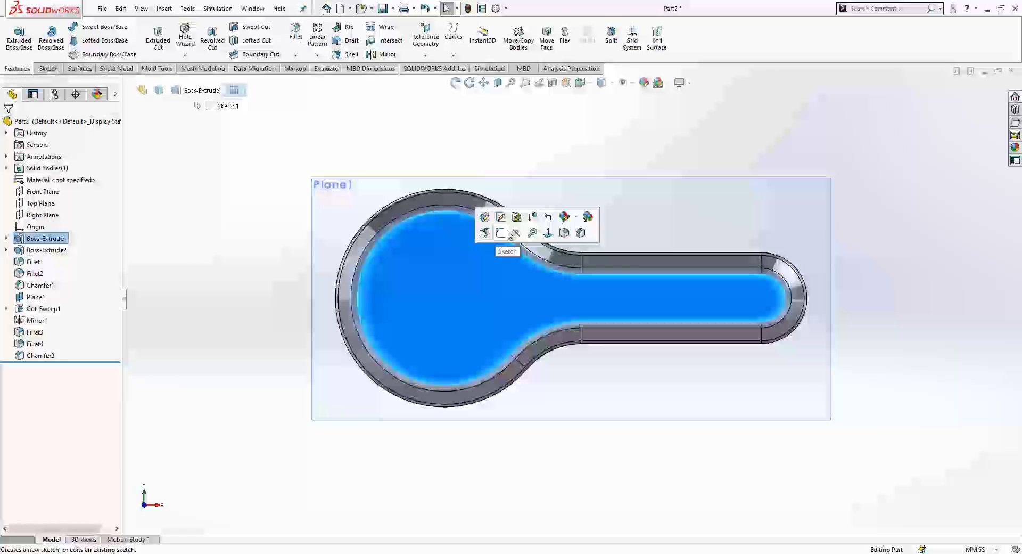
pyautogui.click(506, 233)
pyautogui.click(91, 26)
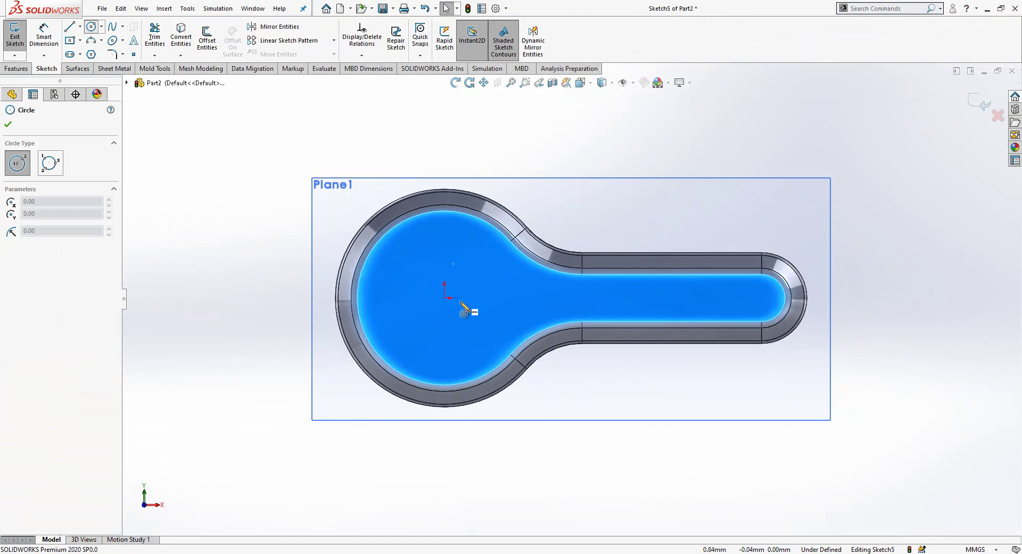
pyautogui.click(445, 298)
pyautogui.click(426, 221)
pyautogui.press('d')
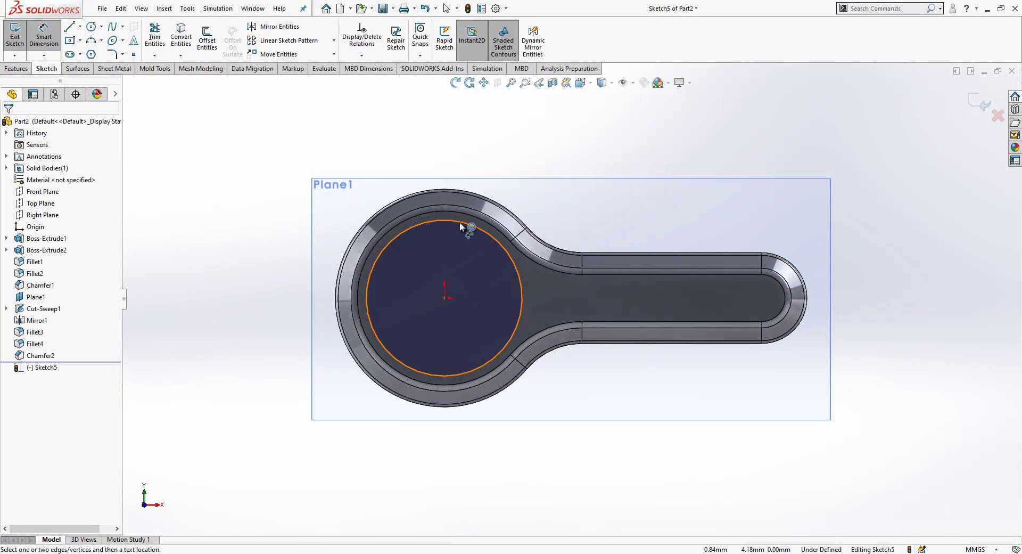
pyautogui.click(456, 224)
pyautogui.click(466, 255)
pyautogui.write('4')
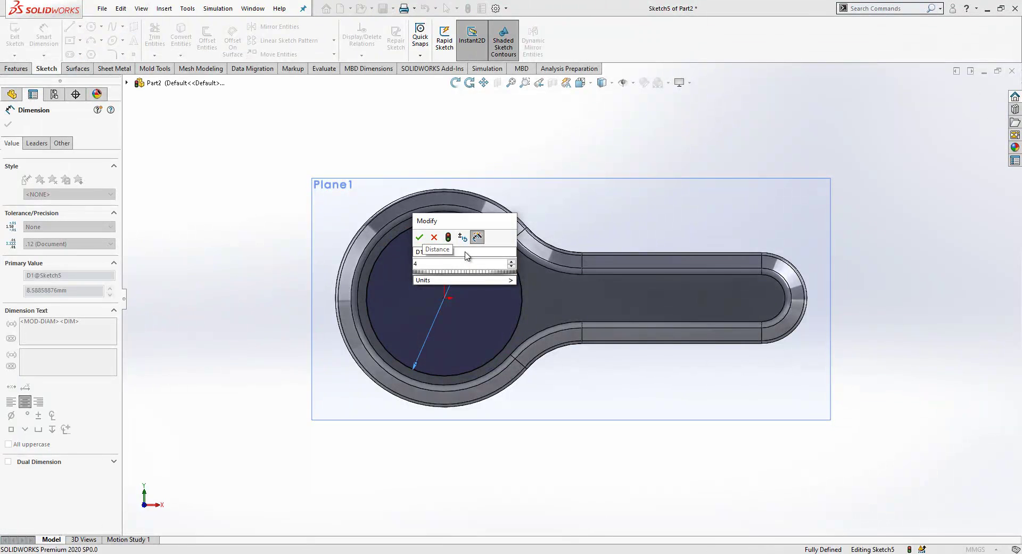
pyautogui.press('Return')
pyautogui.moveTo(469, 277); pyautogui.dragTo(479, 154, button='middle')
pyautogui.press('Escape')
# Step: Extrude-cut the circle 5 mm into the cylinder and hide Plane1
pyautogui.click(979, 102)
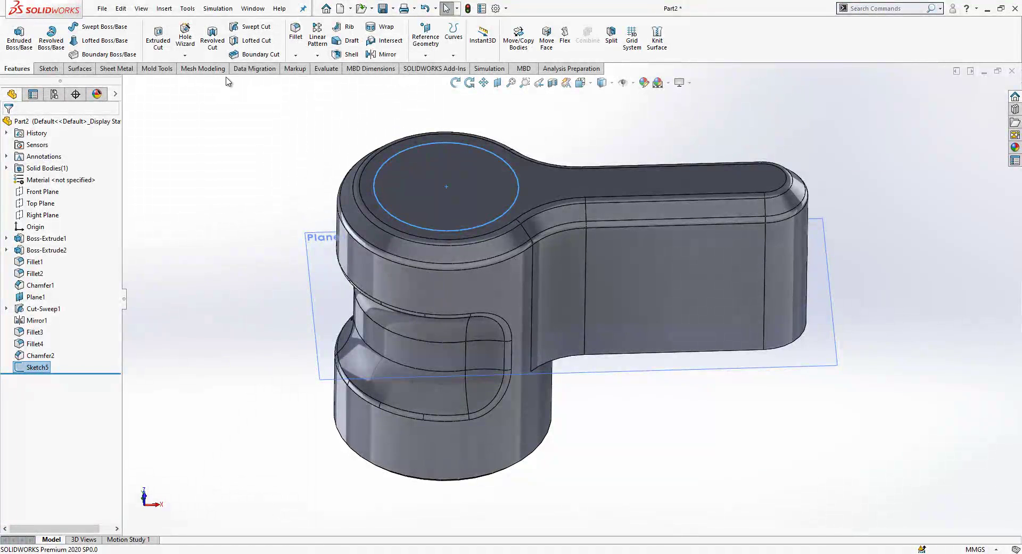
pyautogui.click(158, 36)
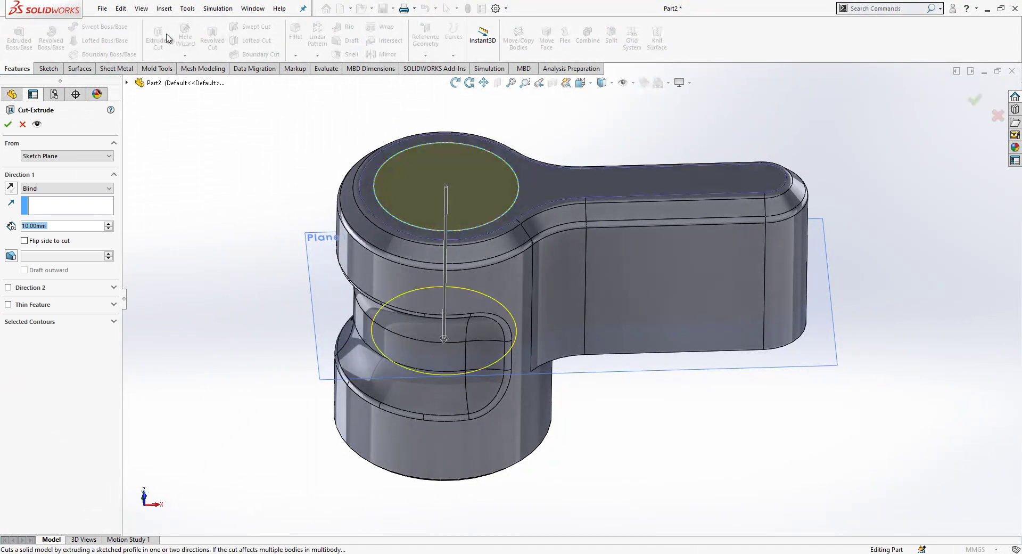
pyautogui.write('5')
pyautogui.press('Return')
pyautogui.moveTo(532, 256); pyautogui.dragTo(767, 299, button='middle')
pyautogui.click(767, 299)
pyautogui.click(831, 264)
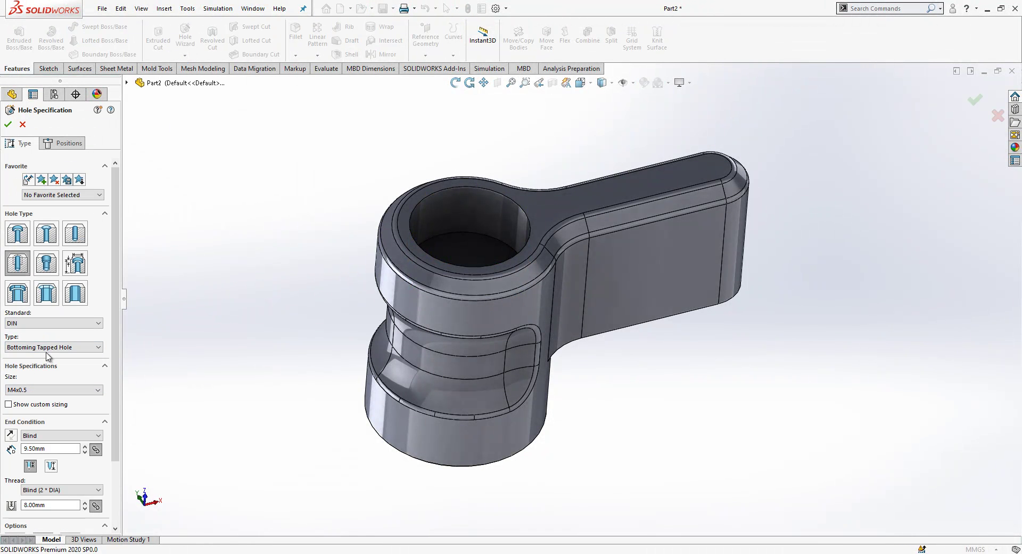
# Step: Place the hole point on the bore floor, concentric with the bore's edge
pyautogui.click(64, 145)
pyautogui.click(71, 240)
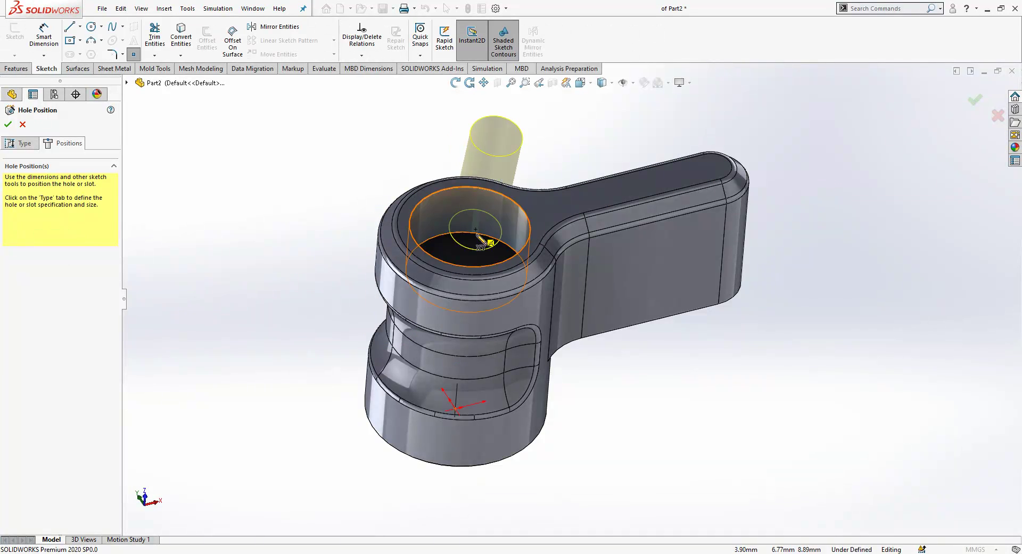
pyautogui.click(469, 250)
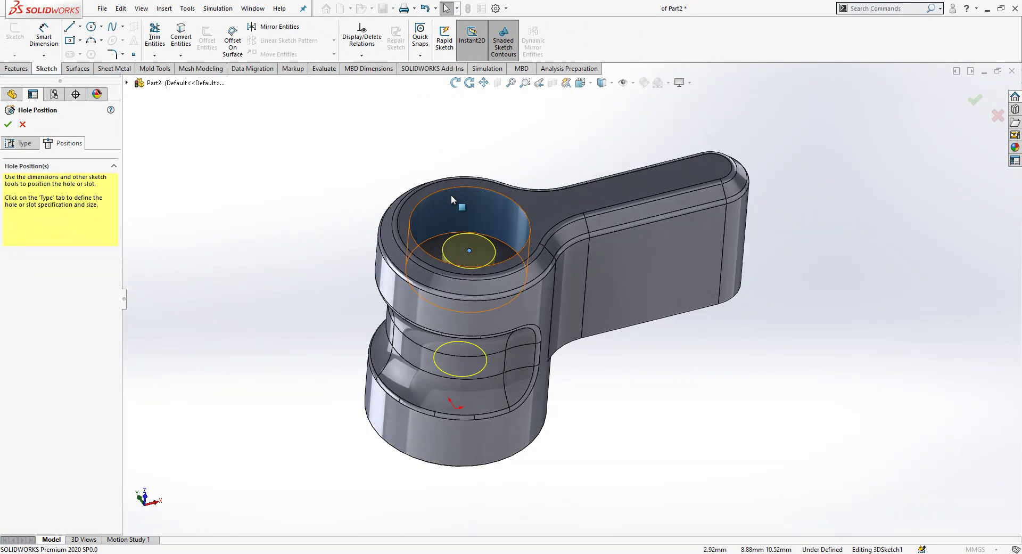
pyautogui.keyDown('ctrl'); pyautogui.click(507, 247); pyautogui.keyUp('ctrl')
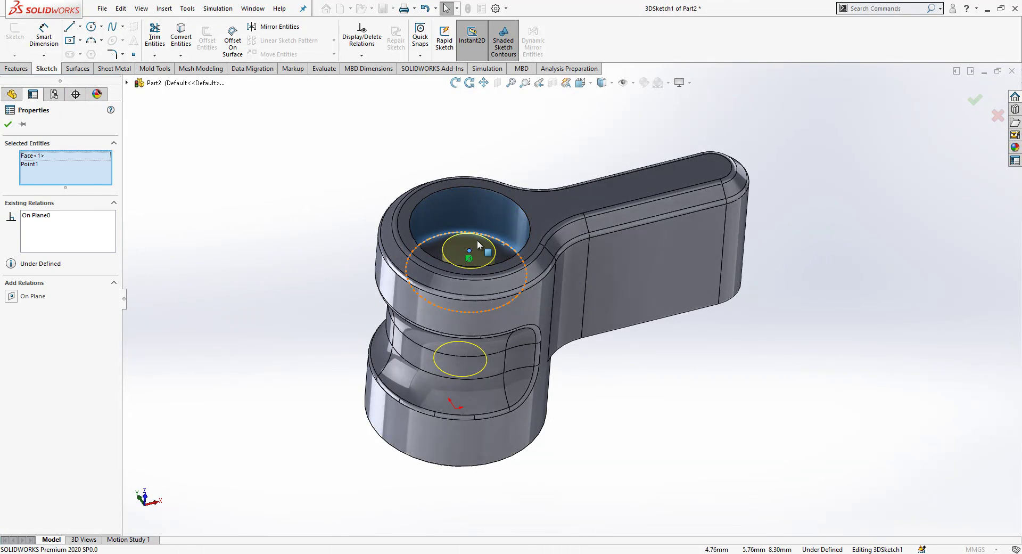
pyautogui.press('Escape')
pyautogui.click(469, 252)
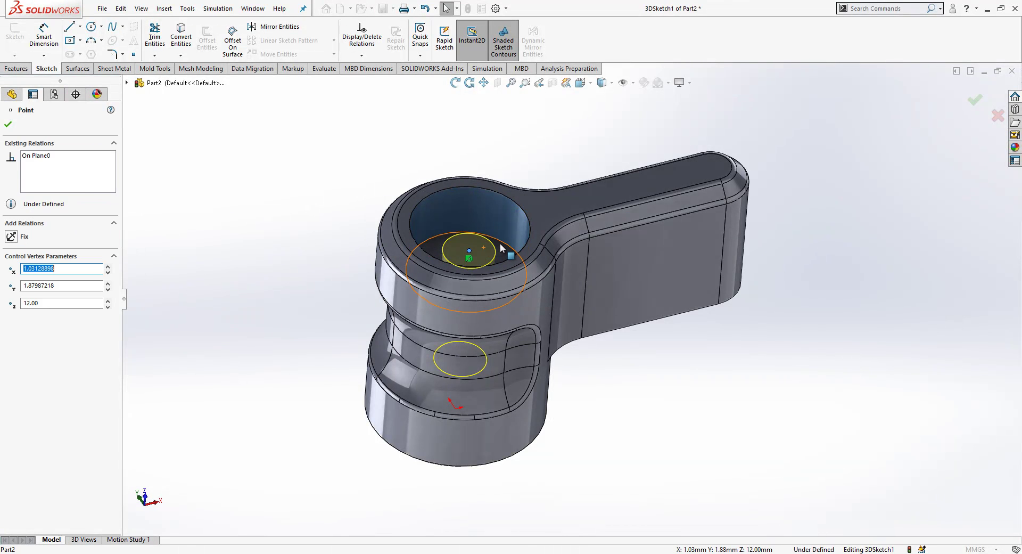
pyautogui.keyDown('ctrl'); pyautogui.click(505, 246); pyautogui.keyUp('ctrl')
pyautogui.click(33, 296)
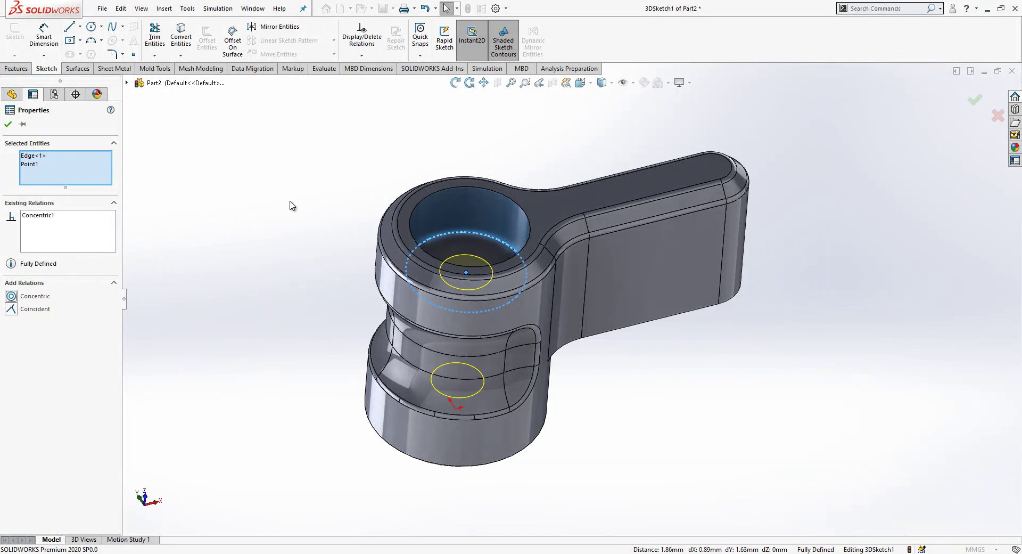
pyautogui.click(8, 124)
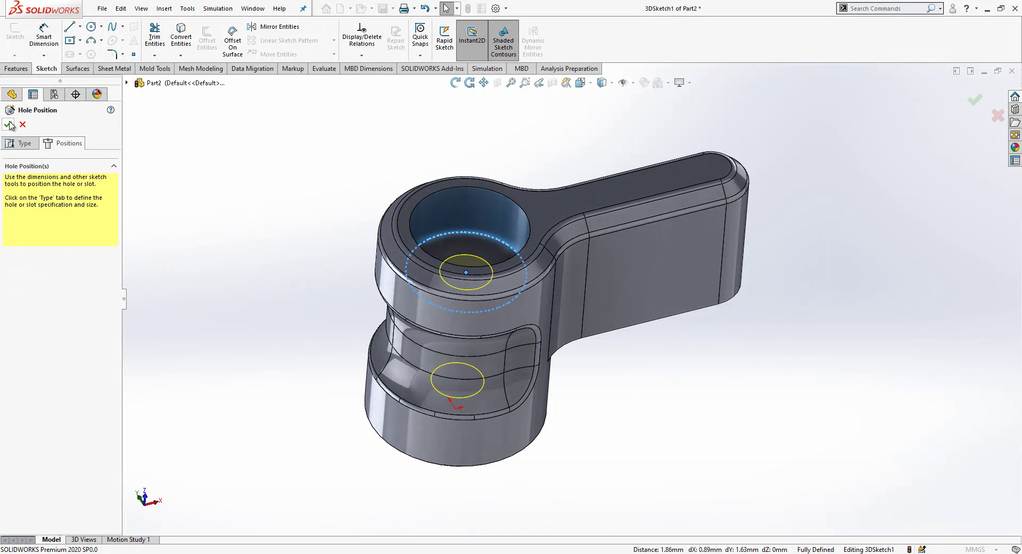
# Step: Set the M4x0.5 tapped hole's end condition to Up To Next and confirm it
pyautogui.click(23, 146)
pyautogui.click(98, 435)
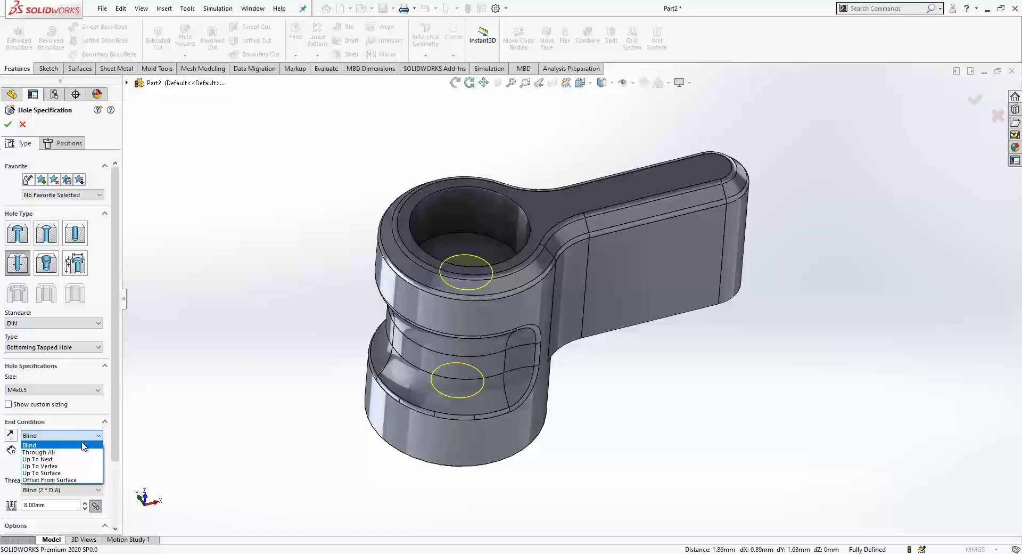
pyautogui.click(48, 457)
pyautogui.moveTo(434, 299); pyautogui.dragTo(439, 200, button='middle')
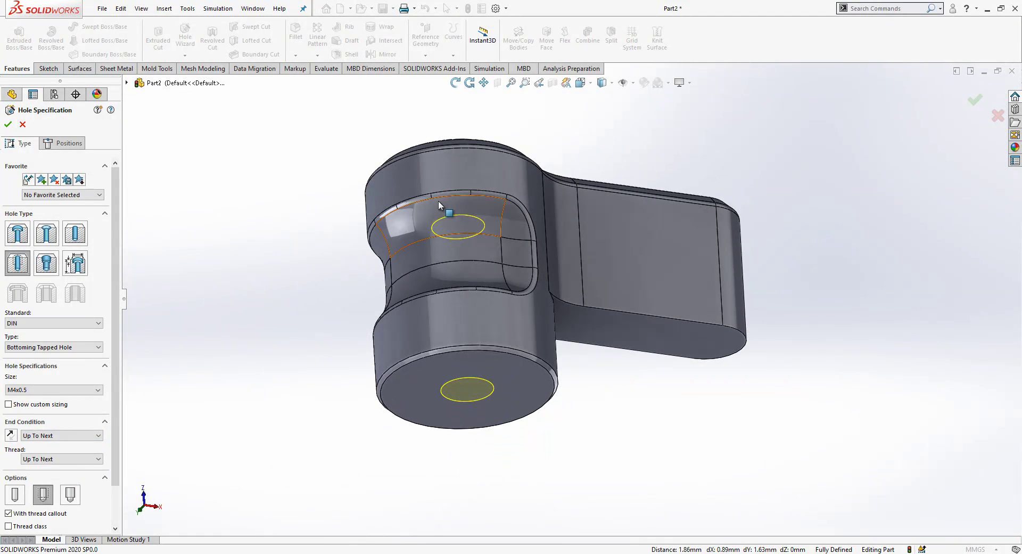
pyautogui.press('Return')
pyautogui.hotkey('ctrl', '7')
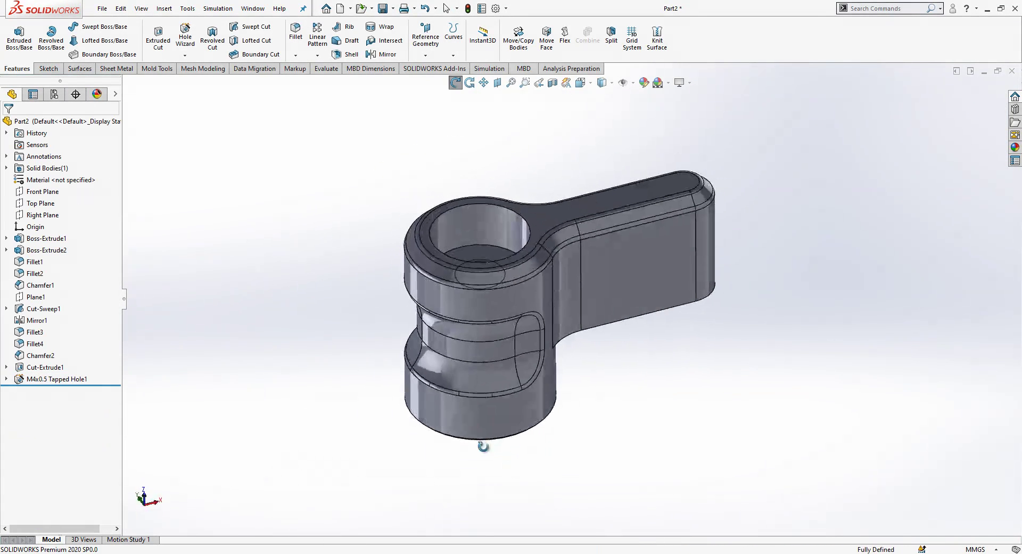
# Step: Create the empty assembly Assem1 without inserting components, then switch back to Part1
pyautogui.click(340, 11)
pyautogui.click(260, 260)
pyautogui.click(260, 260)
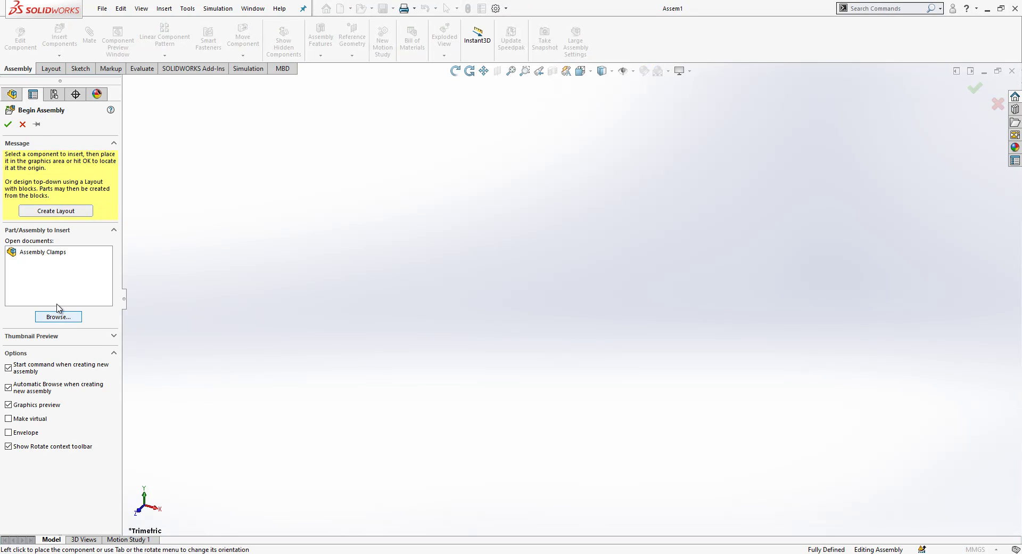
pyautogui.click(23, 124)
pyautogui.click(253, 8)
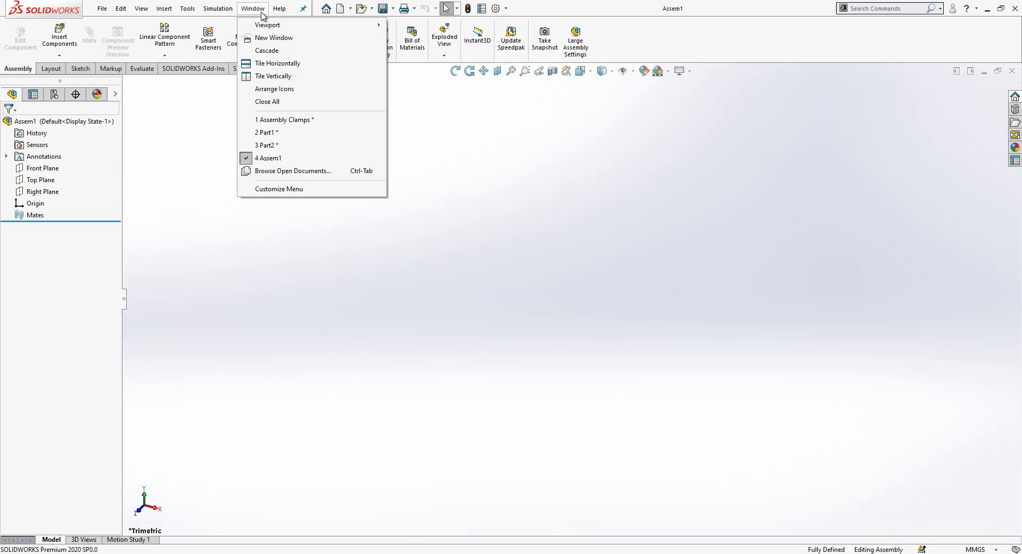
pyautogui.click(282, 132)
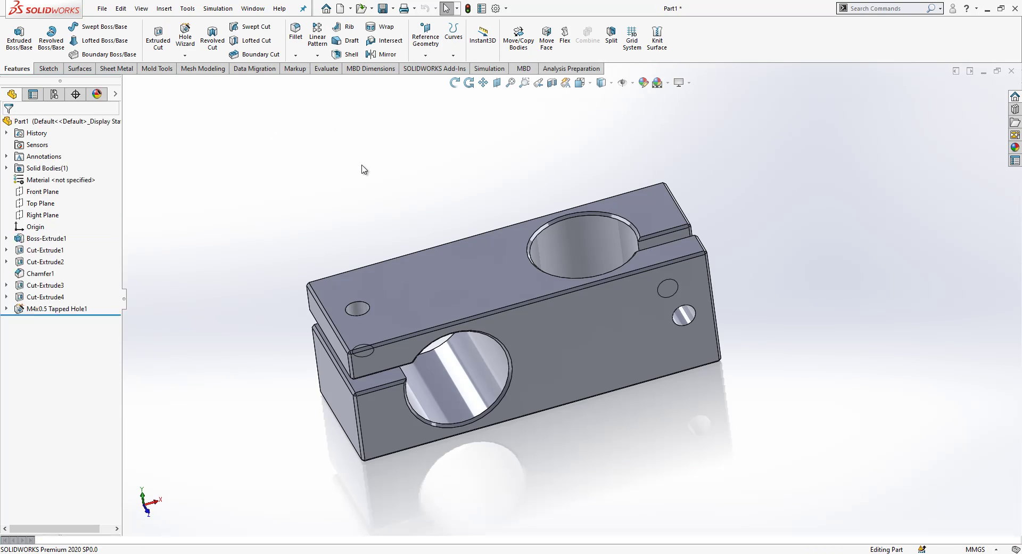
# Step: Save the block as PP11 in a new Example folder inside ClampBle
pyautogui.click(383, 8)
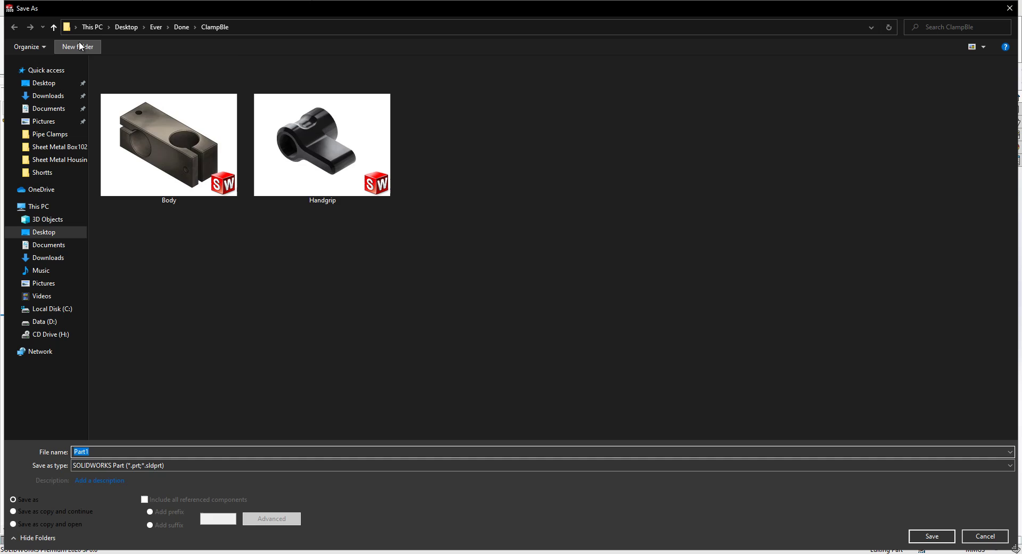
pyautogui.click(78, 46)
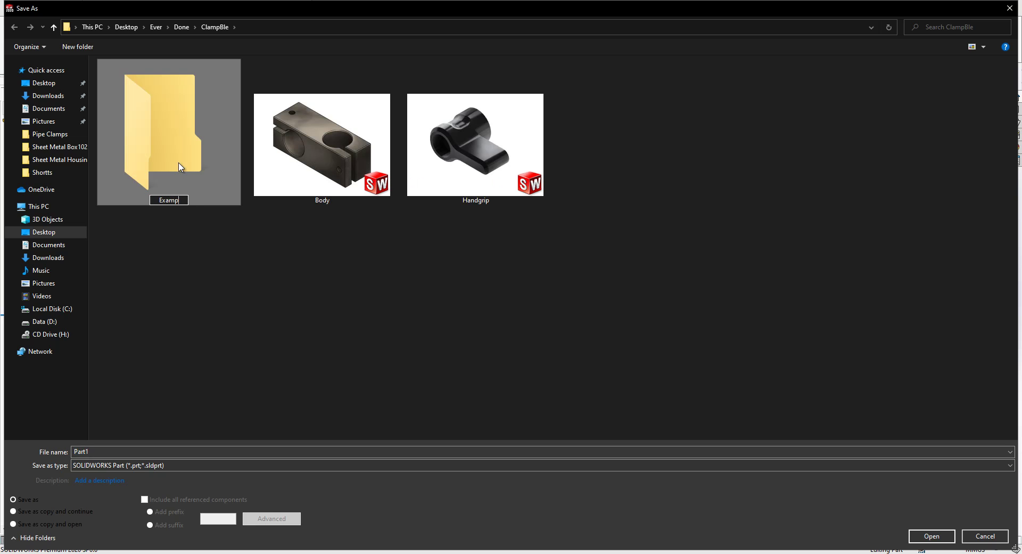
pyautogui.doubleClick(180, 167)
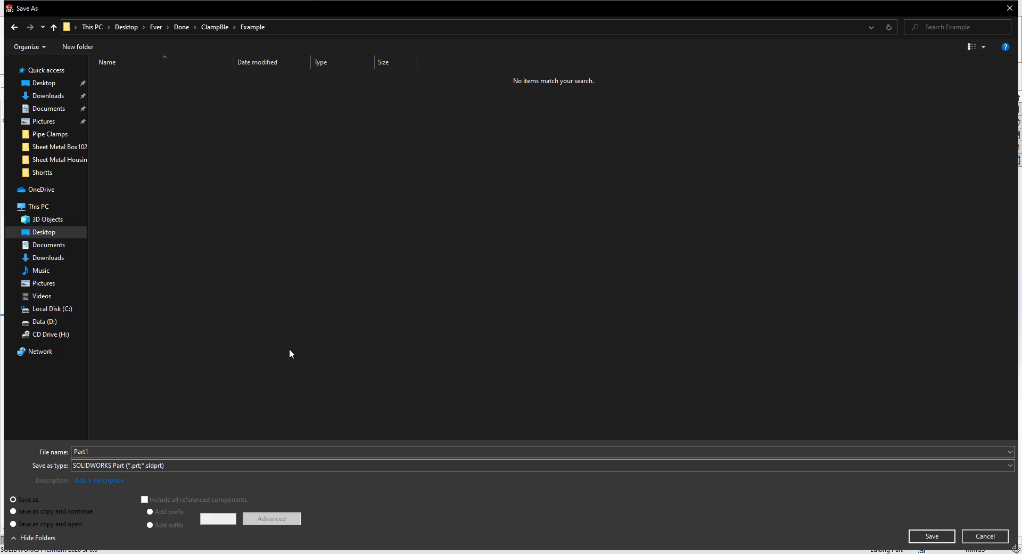
pyautogui.click(294, 451)
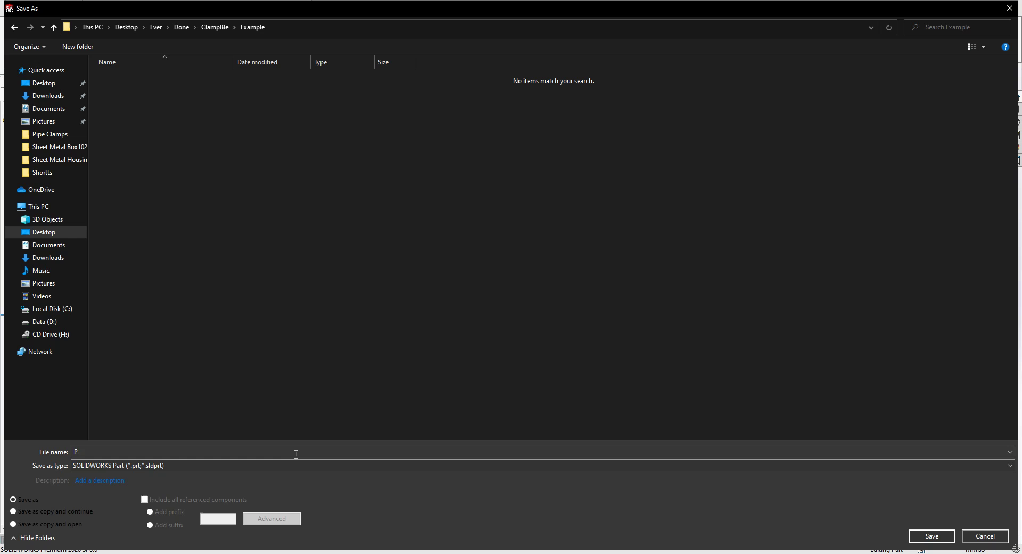
pyautogui.press('Return')
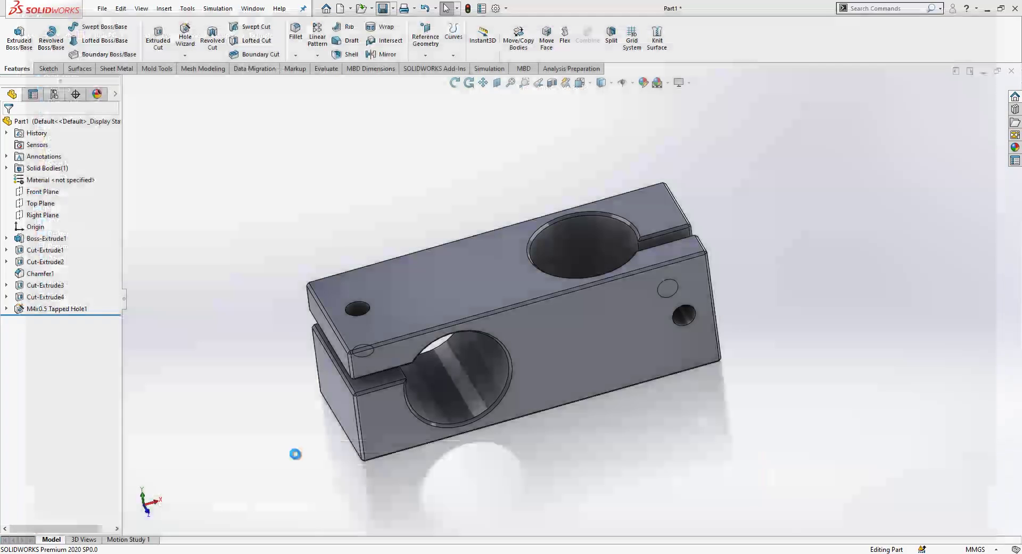
# Step: Switch to Part2 and save it as PP22 in the same folder
pyautogui.click(254, 9)
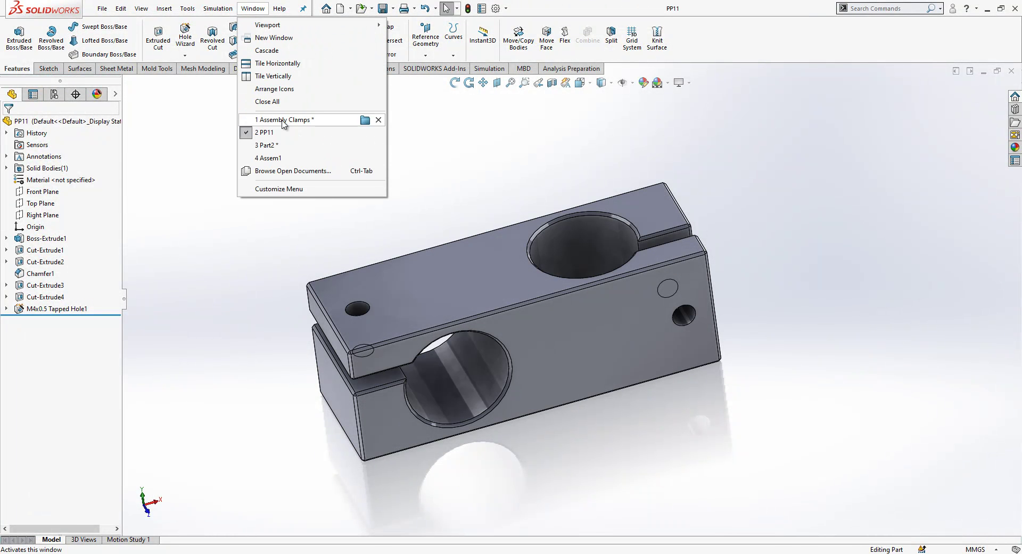
pyautogui.click(285, 149)
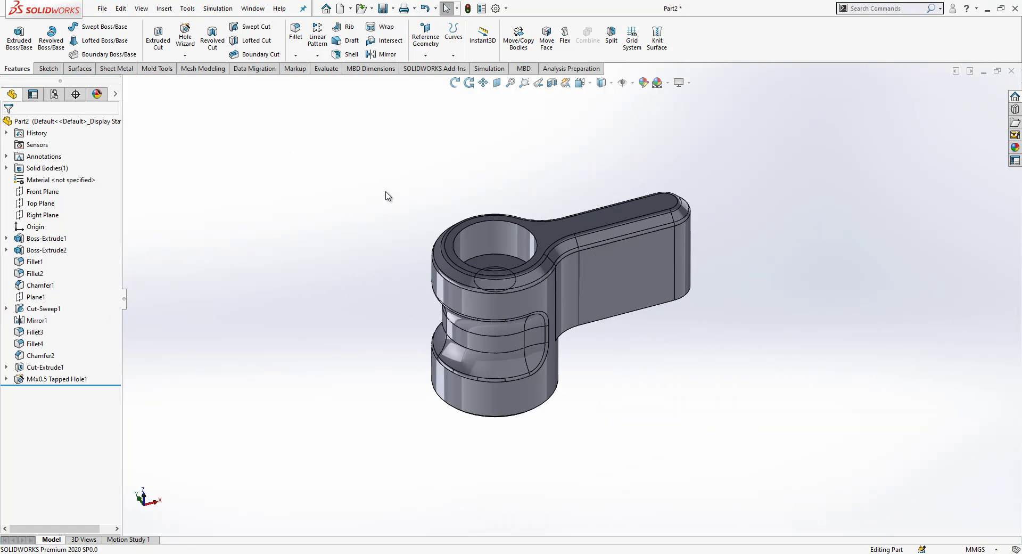
pyautogui.hotkey('ctrl', 's')
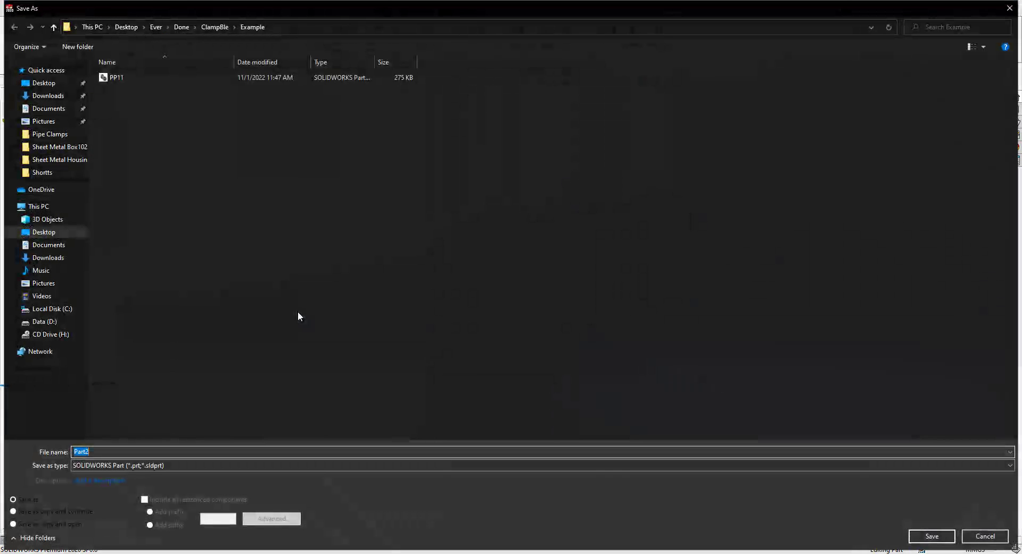
pyautogui.write('PP@')
pyautogui.press('BackSpace')
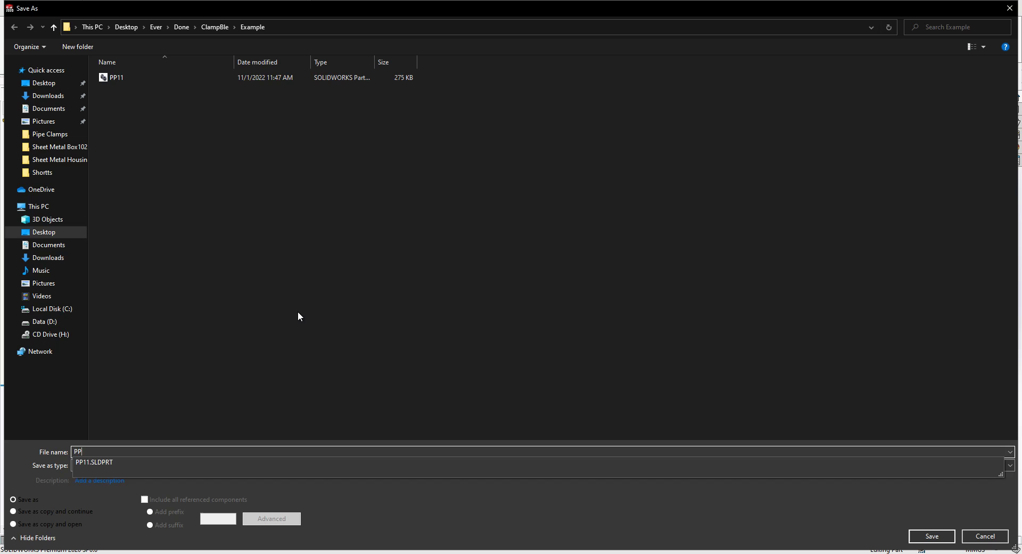
pyautogui.write('22')
pyautogui.press('Return')
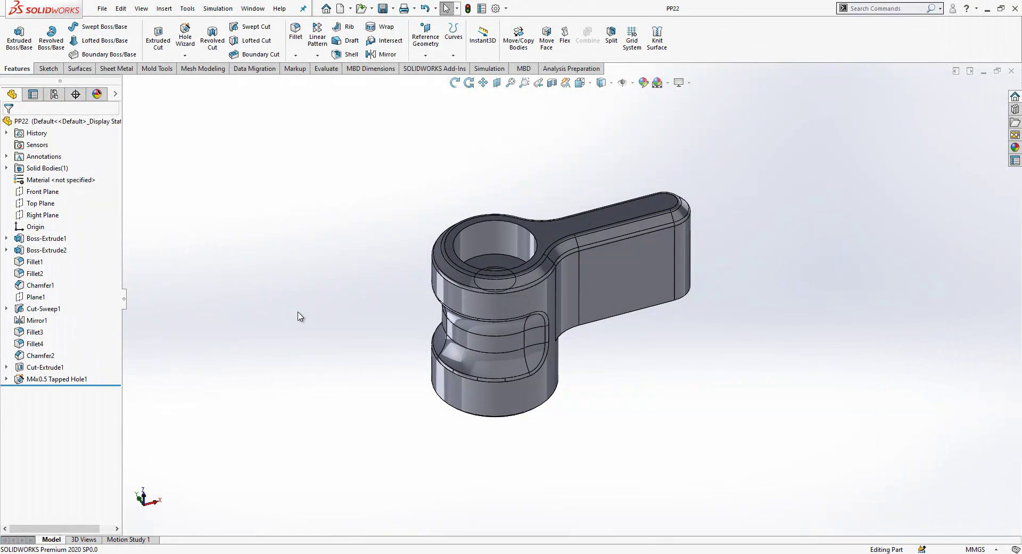
# Step: Chamfer the handgrip bore's top circular edge 0.25 mm × 45°
pyautogui.scroll(-2, 622, 254)
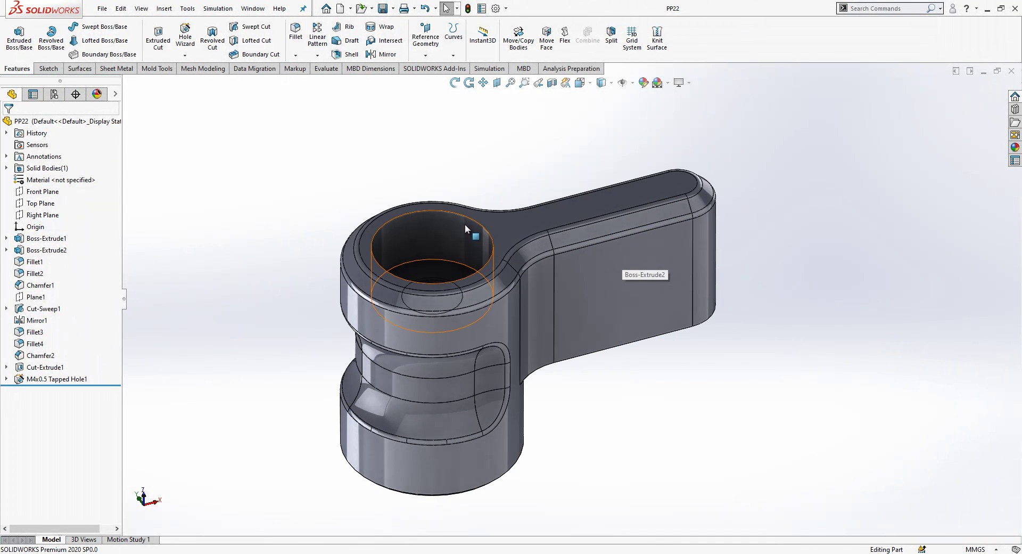
pyautogui.click(447, 210)
pyautogui.click(296, 55)
pyautogui.click(312, 80)
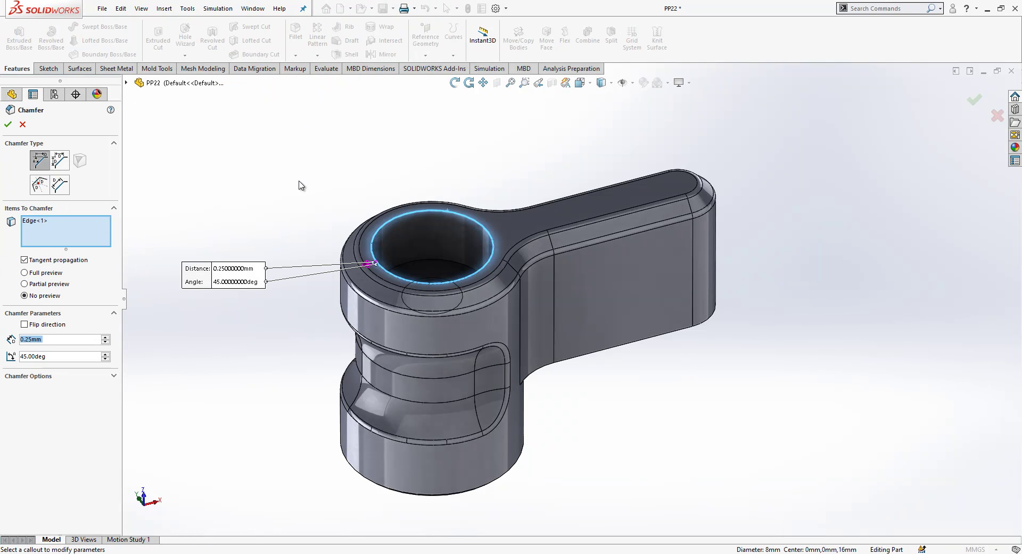
pyautogui.press('Return')
# Step: Switch to the empty Assem1 assembly window
pyautogui.scroll(2, 541, 321)
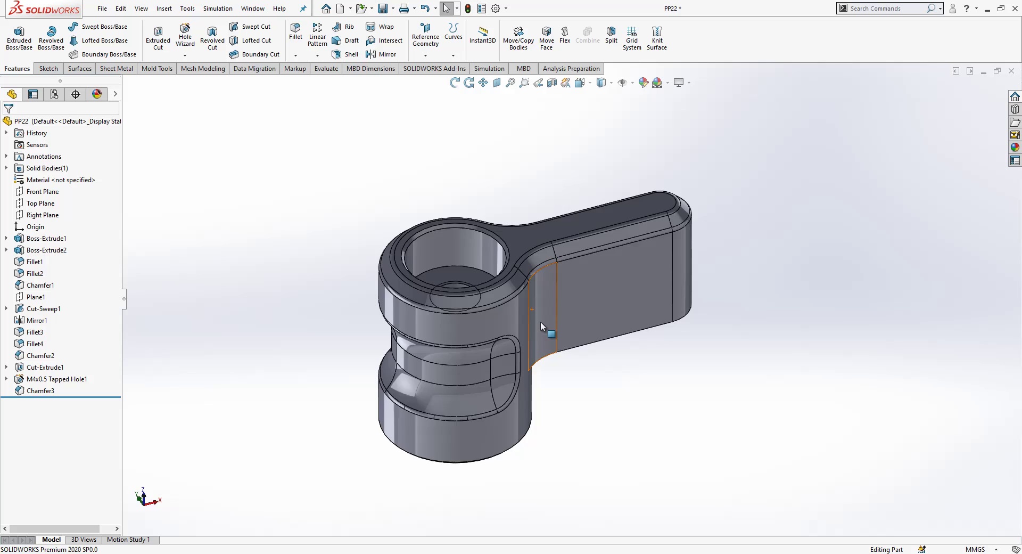
pyautogui.moveTo(541, 321)
pyautogui.mouseDown(button='middle')
pyautogui.moveTo(520, 463)
pyautogui.moveTo(541, 185)
pyautogui.moveTo(577, 234)
pyautogui.moveTo(533, 319)
pyautogui.mouseUp(button='middle')
pyautogui.click(253, 8)
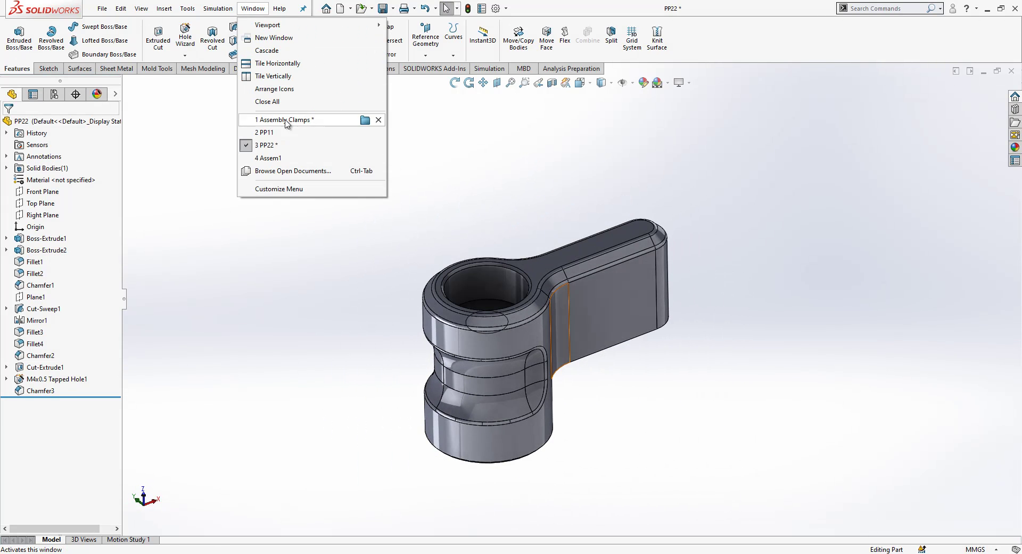
pyautogui.click(292, 158)
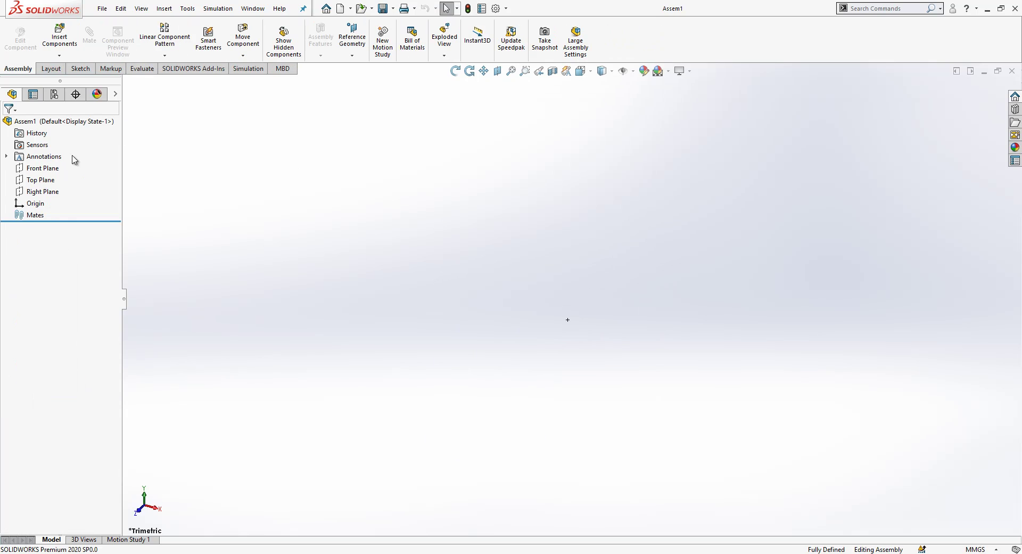
# Step: Insert the block PP11 and the handgrip PP22 into Assem1
pyautogui.click(59, 38)
pyautogui.click(40, 263)
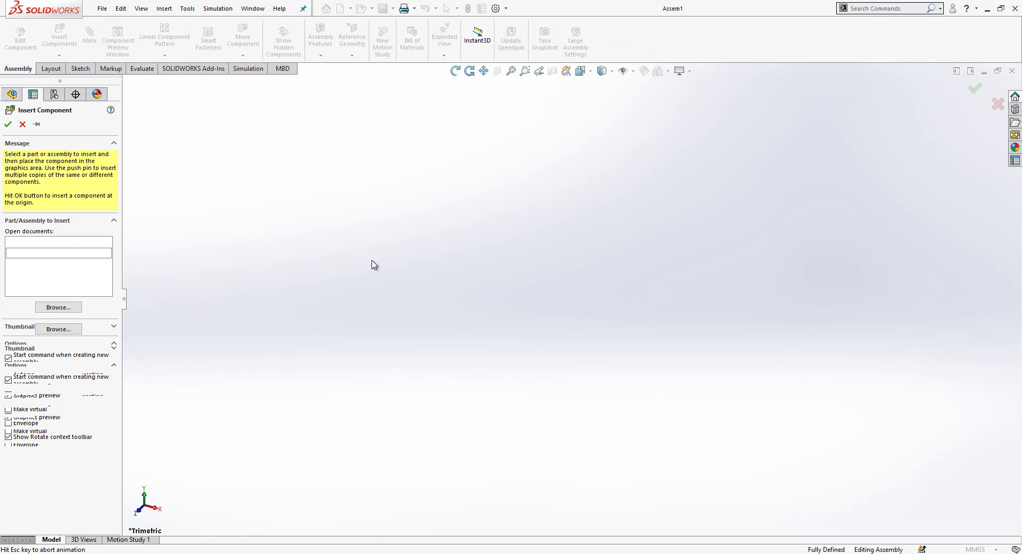
pyautogui.click(421, 261)
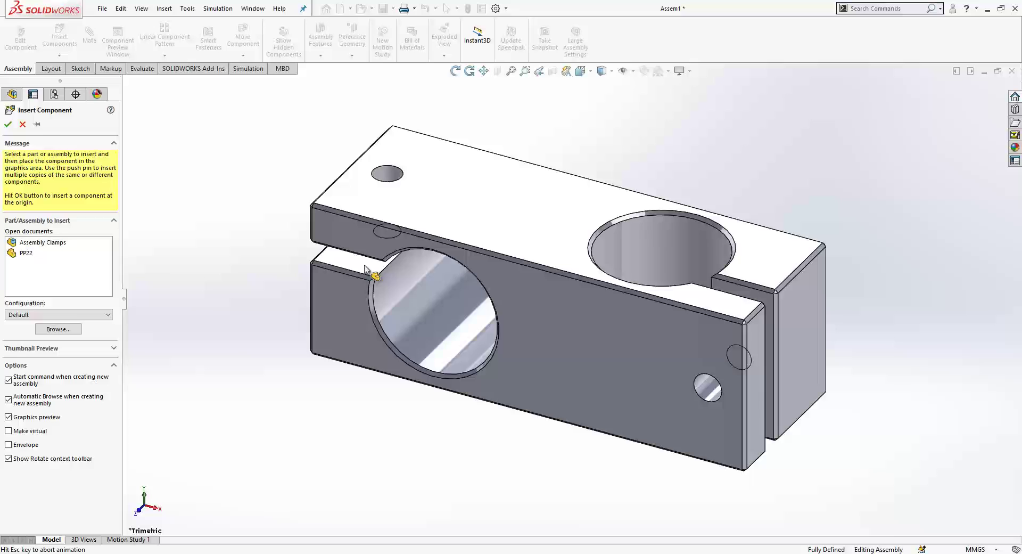
pyautogui.click(56, 45)
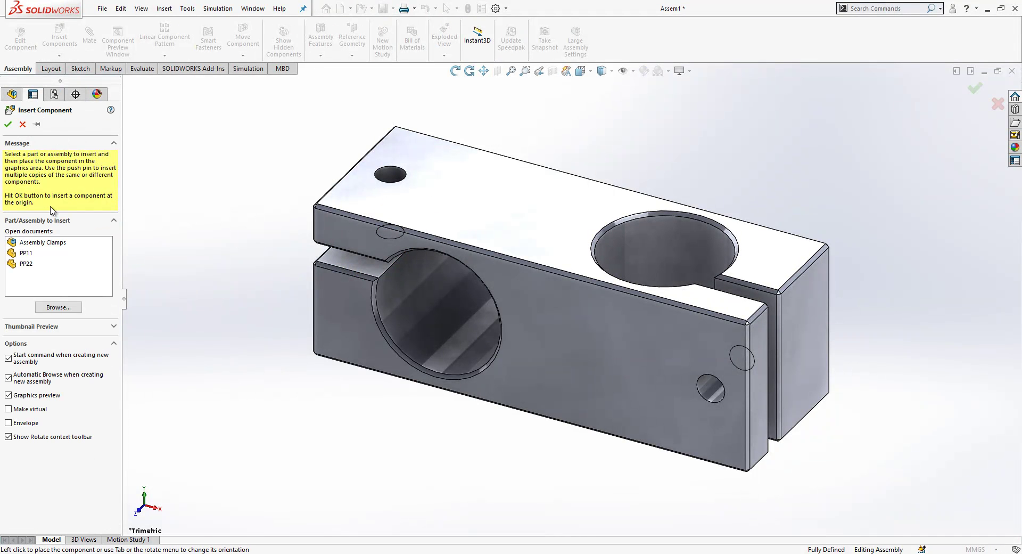
pyautogui.click(47, 263)
pyautogui.click(264, 229)
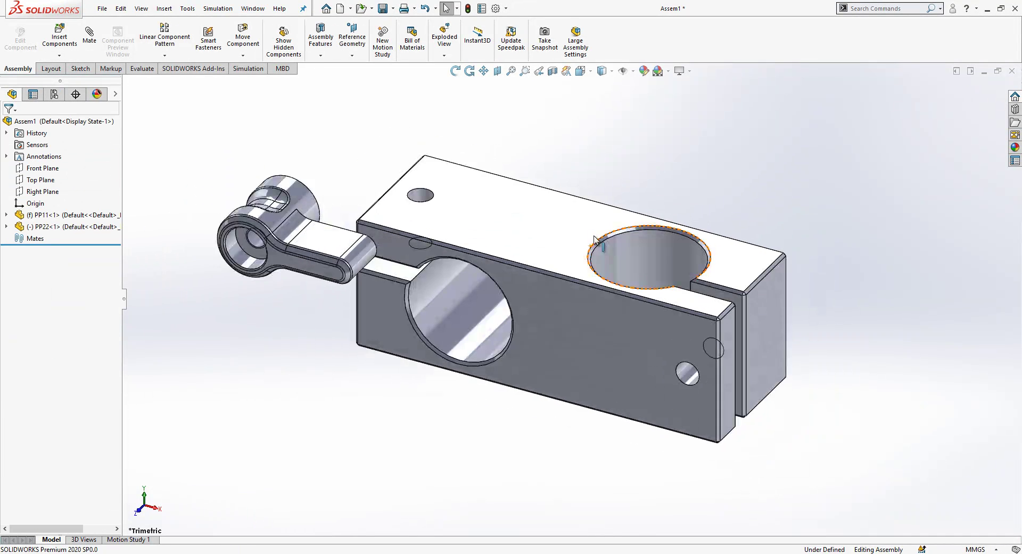
# Step: Change PP11 from fixed to floating
pyautogui.click(78, 214)
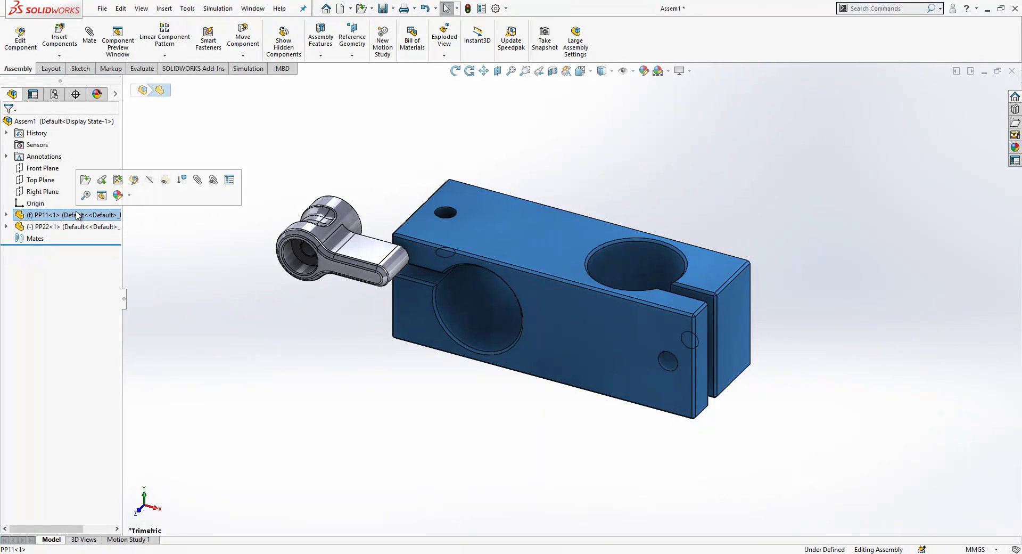
pyautogui.rightClick(78, 215)
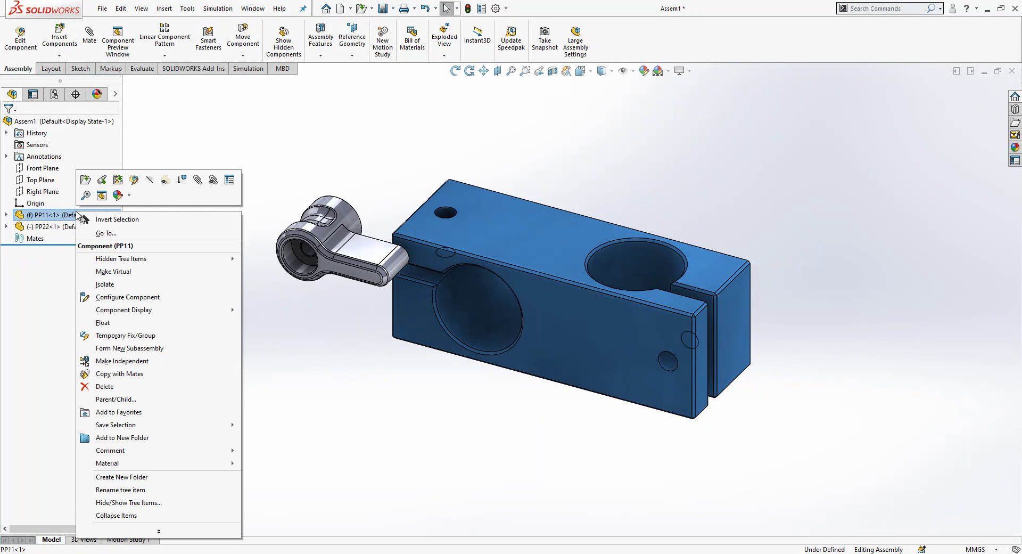
pyautogui.click(115, 323)
pyautogui.click(7, 215)
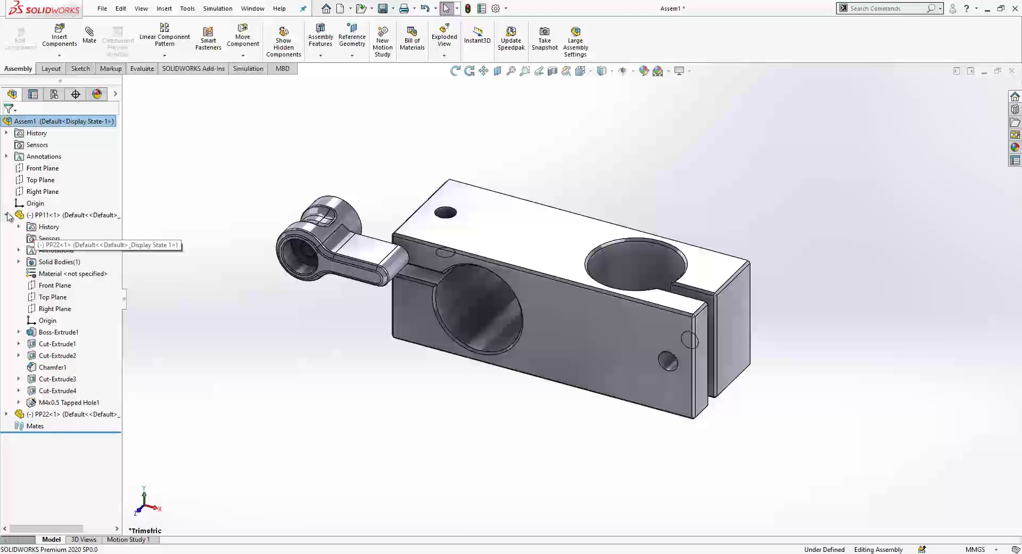
# Step: Mate PP11's origin coincident to the assembly origin, then drag the handgrip into the front hole
pyautogui.click(45, 321)
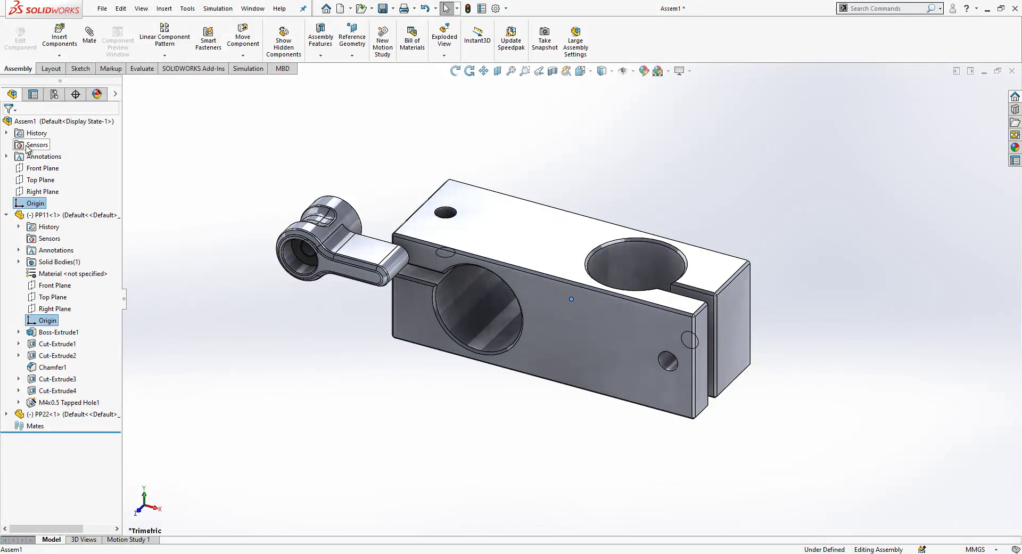
pyautogui.click(96, 41)
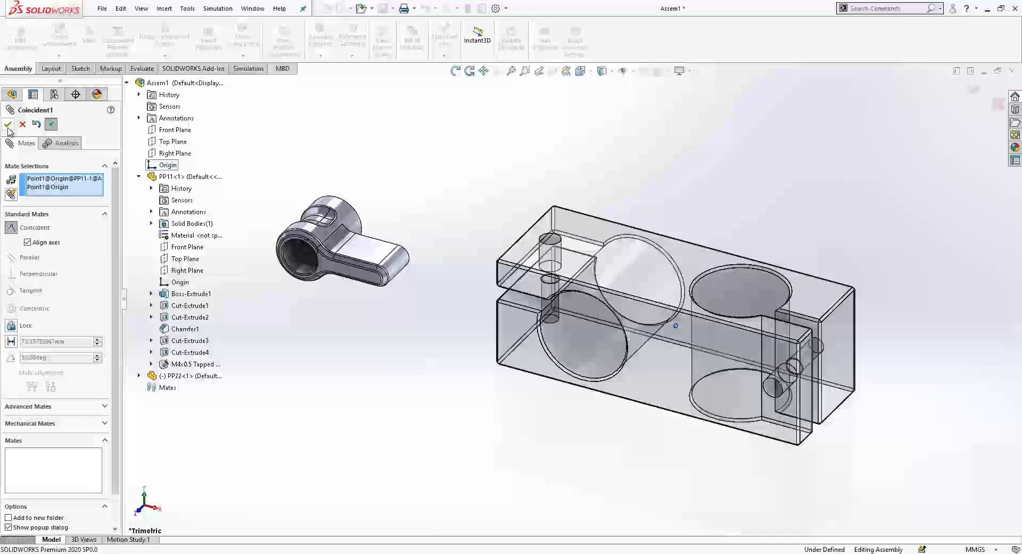
pyautogui.click(8, 124)
pyautogui.click(8, 124)
pyautogui.moveTo(583, 366); pyautogui.dragTo(585, 366)
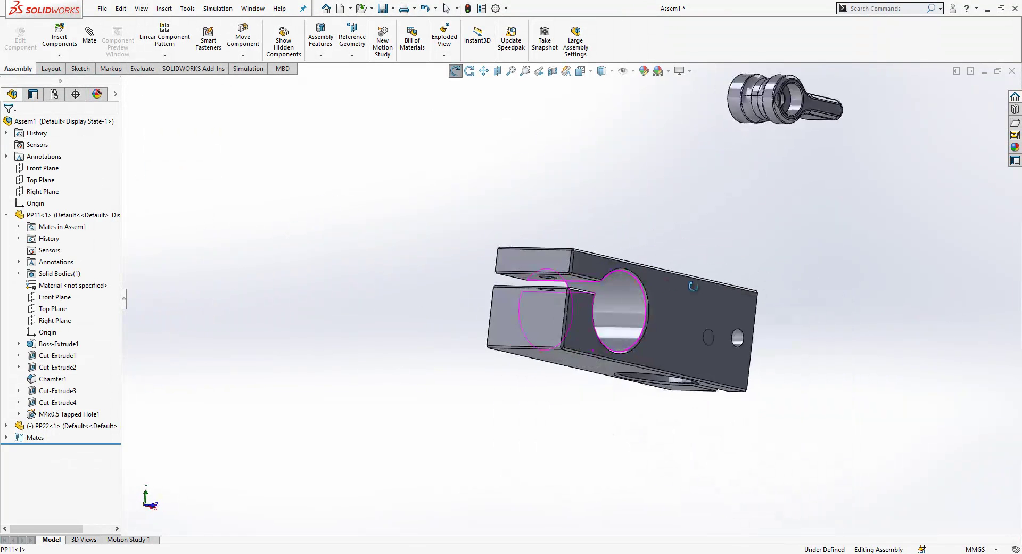
pyautogui.scroll(-3, 628, 274)
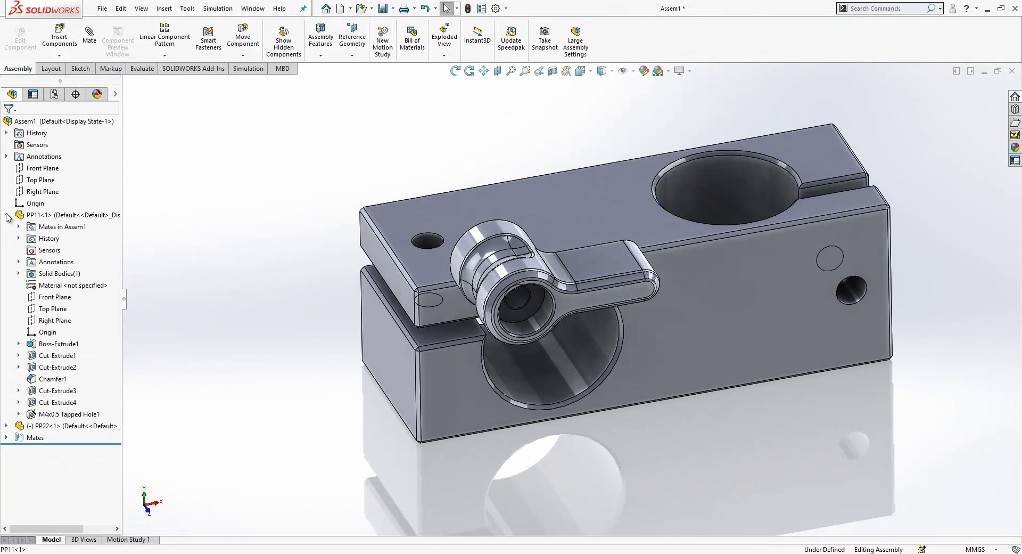
# Step: Mate the handgrip concentric with the block's small hole, flipping its alignment
pyautogui.click(6, 215)
pyautogui.click(524, 302)
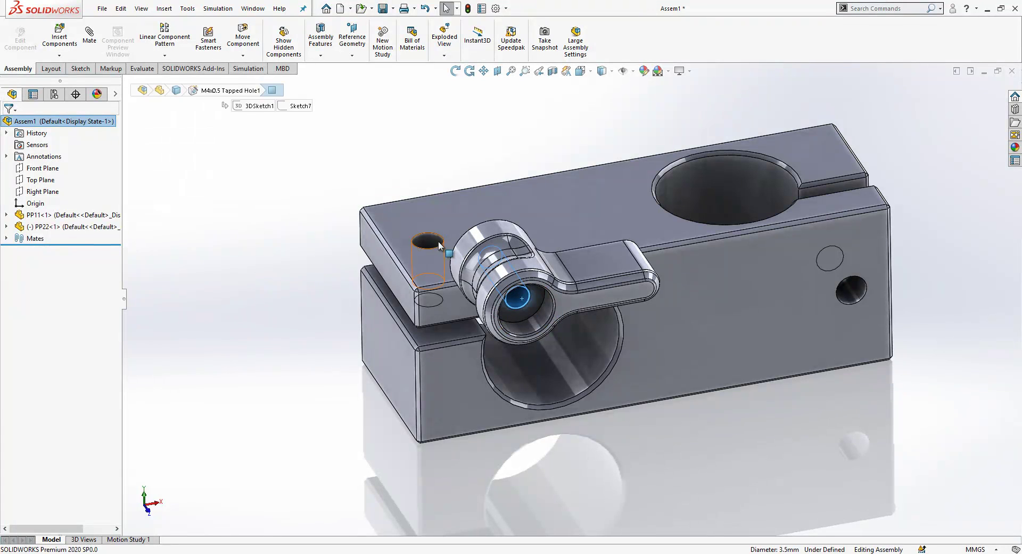
pyautogui.click(428, 240)
pyautogui.click(106, 49)
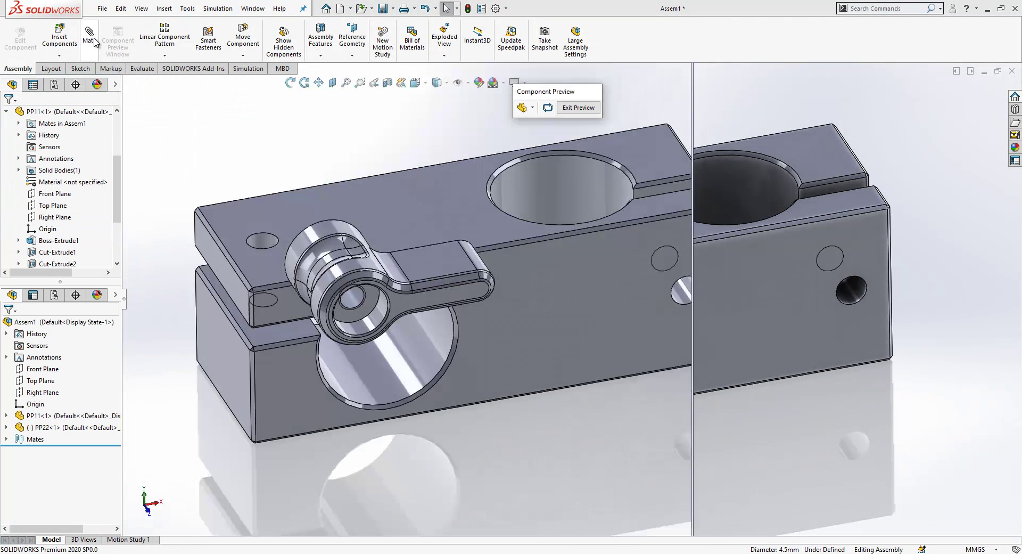
pyautogui.click(578, 107)
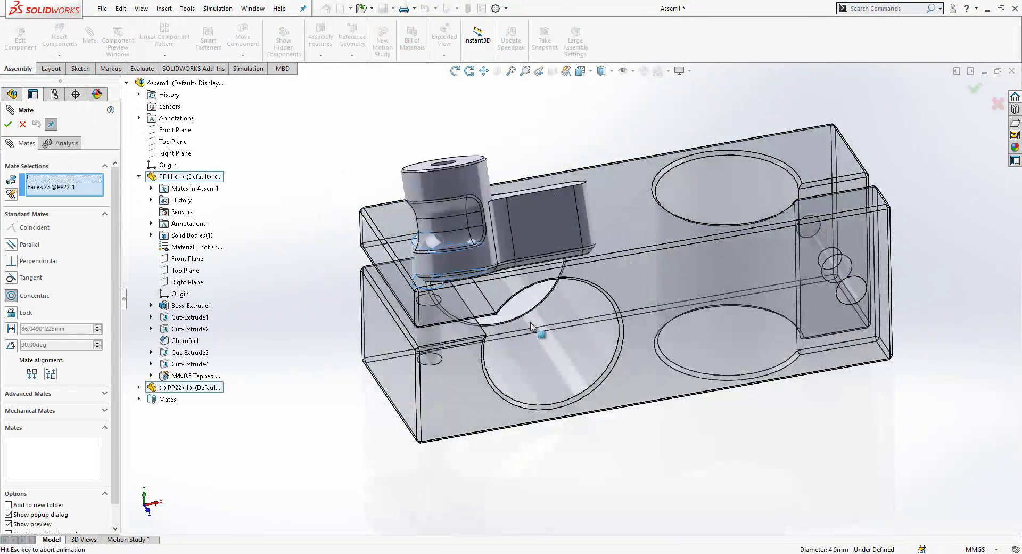
pyautogui.click(532, 325)
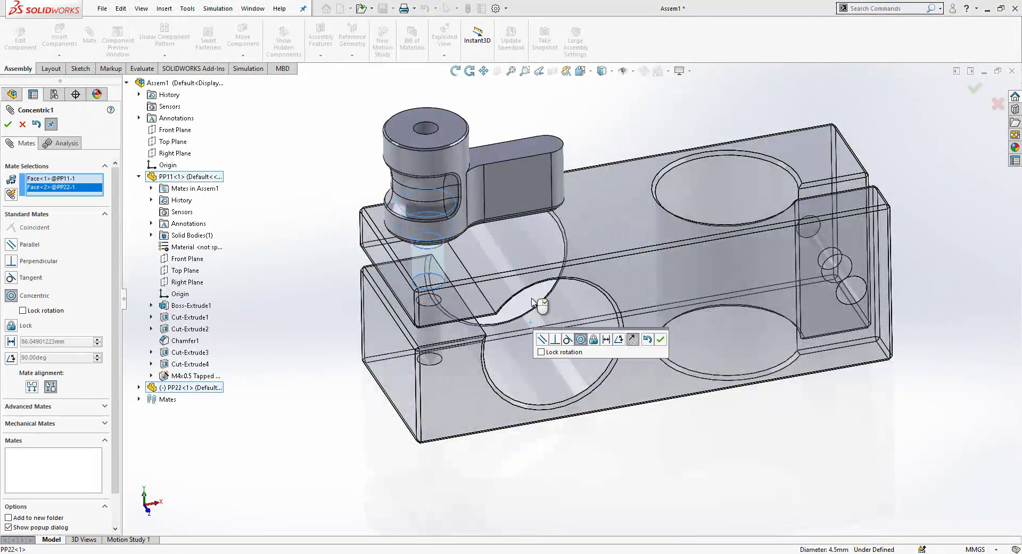
pyautogui.click(633, 340)
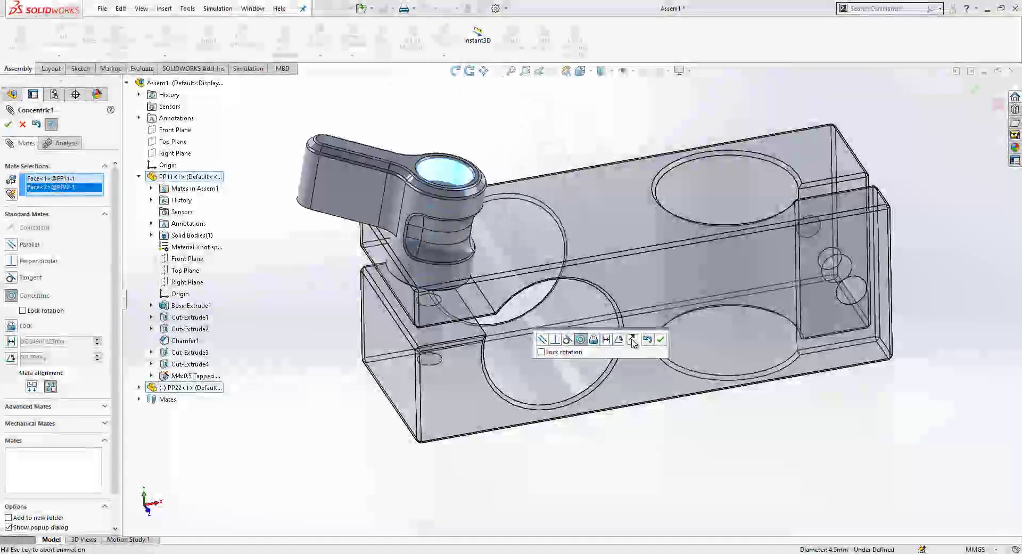
pyautogui.click(661, 339)
# Step: Slide the handgrip up along the hole axis and open the Design Library
pyautogui.scroll(-5, 436, 177)
pyautogui.moveTo(443, 248); pyautogui.dragTo(281, 203)
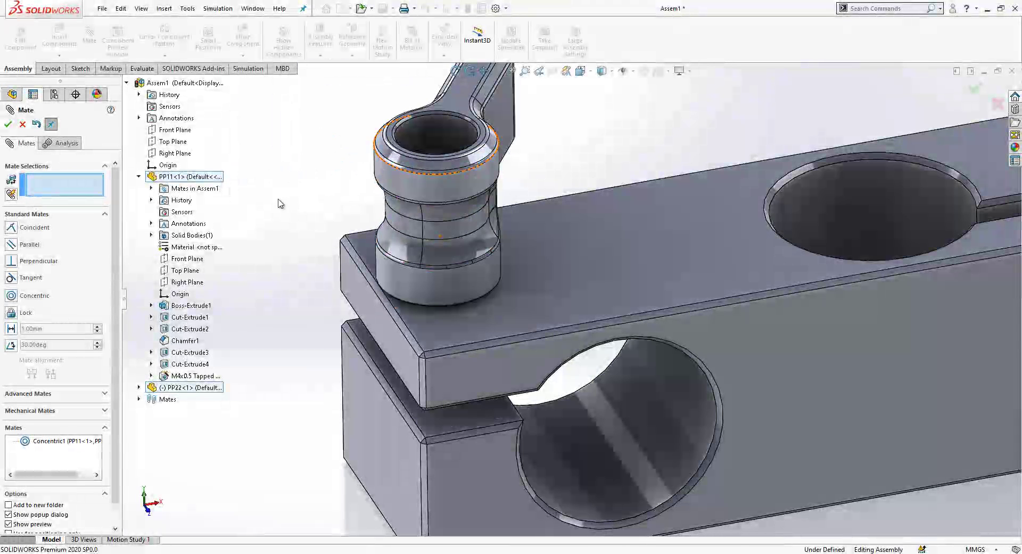
pyautogui.click(22, 124)
pyautogui.scroll(5, 493, 296)
pyautogui.moveTo(494, 296); pyautogui.dragTo(497, 229, button='middle')
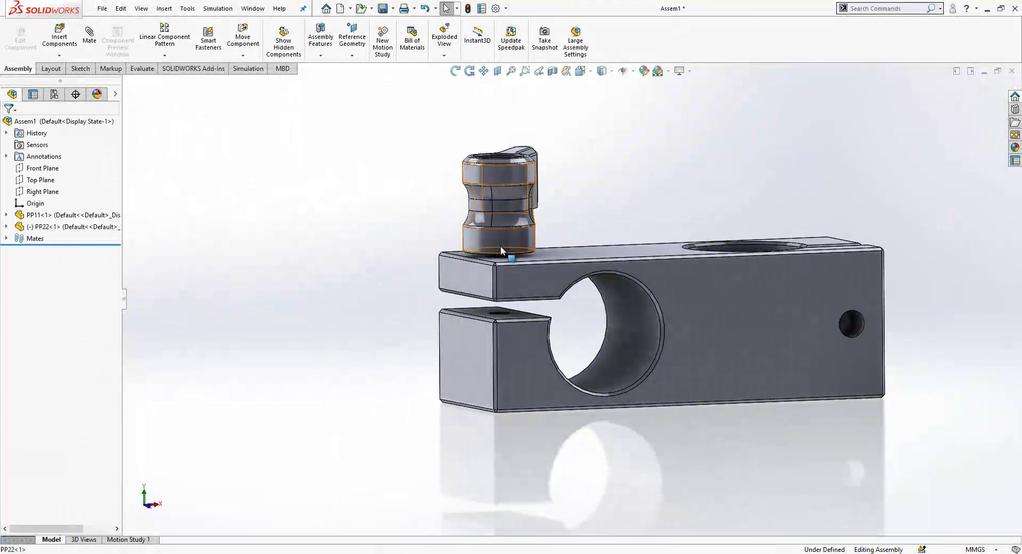
pyautogui.click(500, 245)
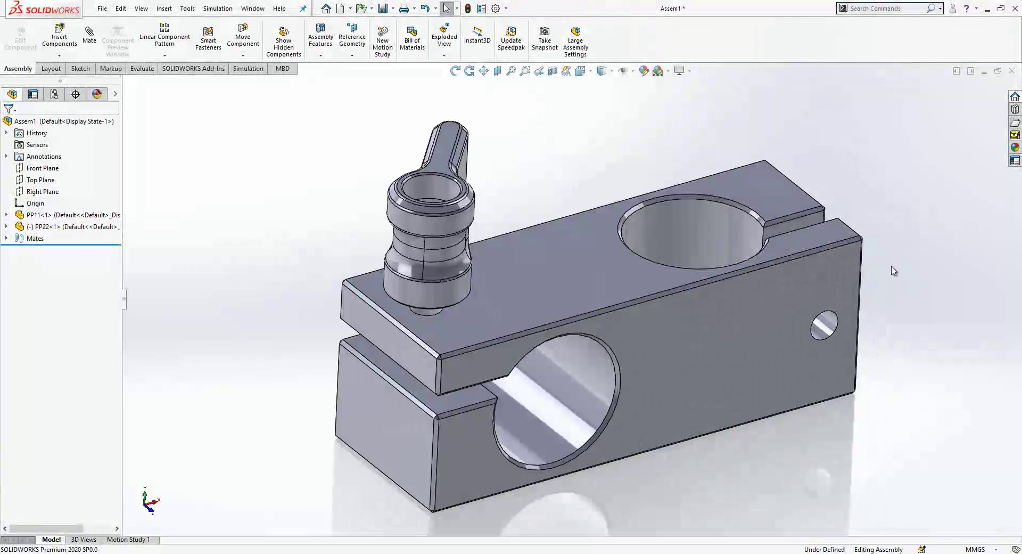
pyautogui.click(1015, 109)
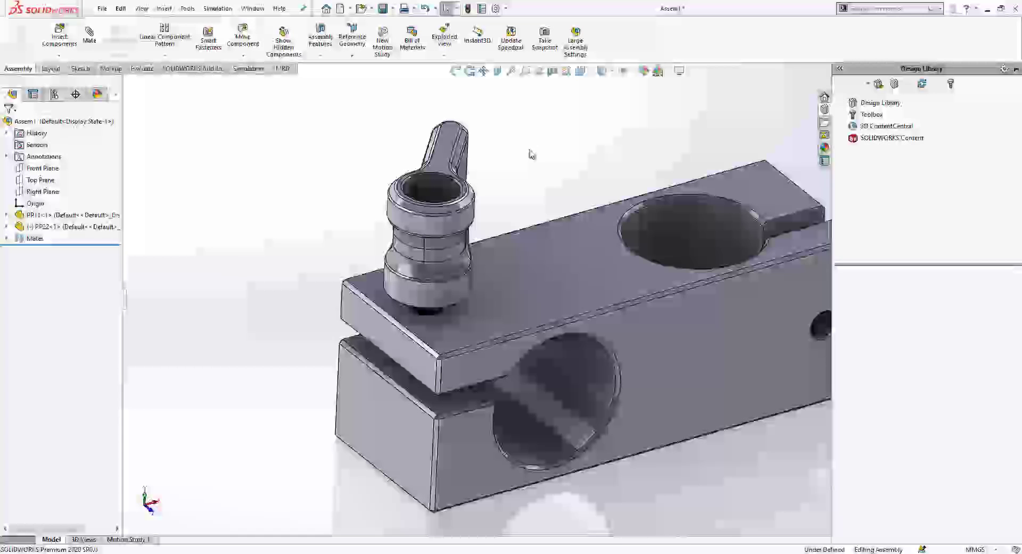
# Step: Delete the handgrip's Concentric1 mate
pyautogui.click(62, 227)
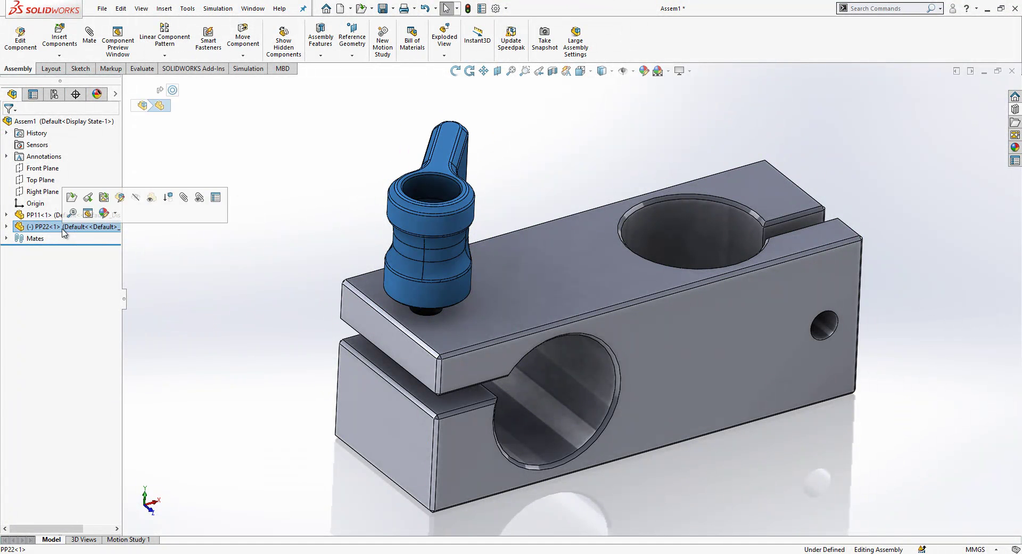
pyautogui.rightClick(51, 227)
pyautogui.press('Escape')
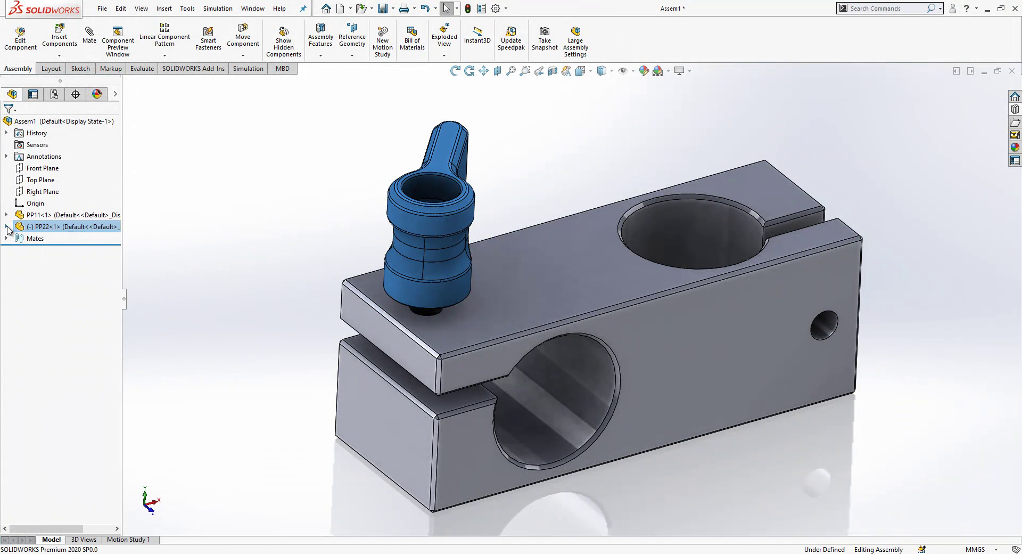
pyautogui.click(6, 227)
pyautogui.click(19, 239)
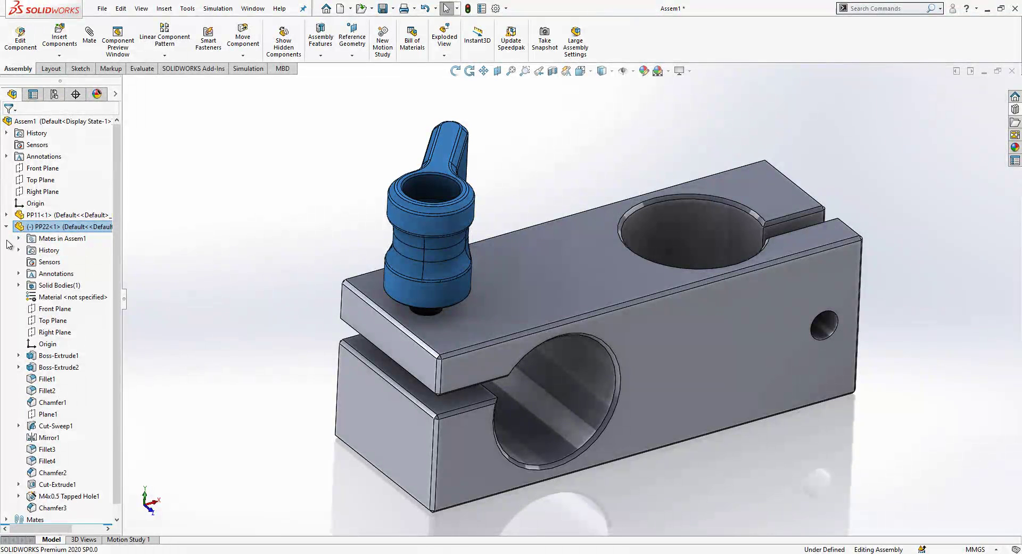
pyautogui.click(19, 238)
pyautogui.click(58, 250)
pyautogui.press('Delete')
pyautogui.press('Return')
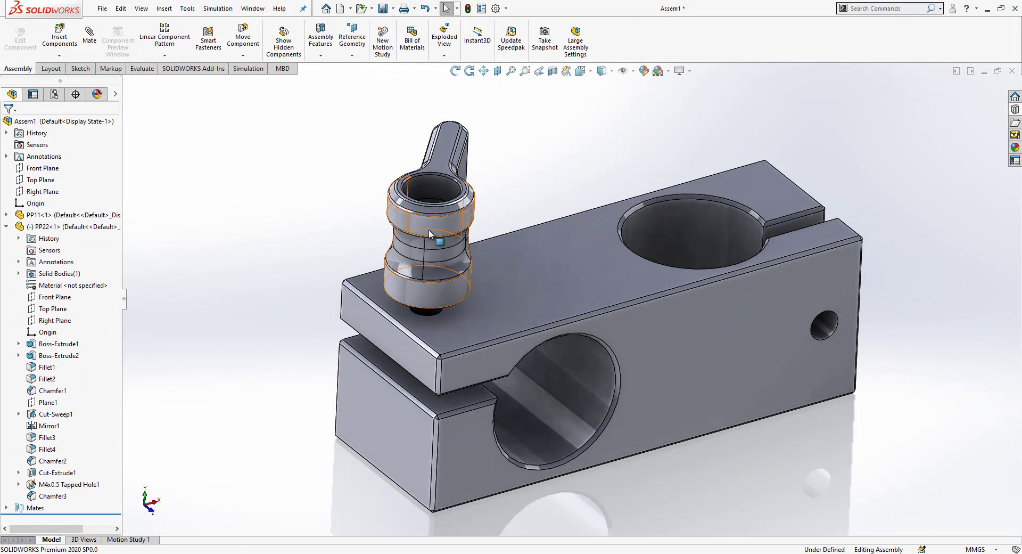
# Step: Add a Concentric2 mate between the block's small hole face and the handgrip's bore
pyautogui.moveTo(429, 229); pyautogui.dragTo(277, 216)
pyautogui.click(418, 217)
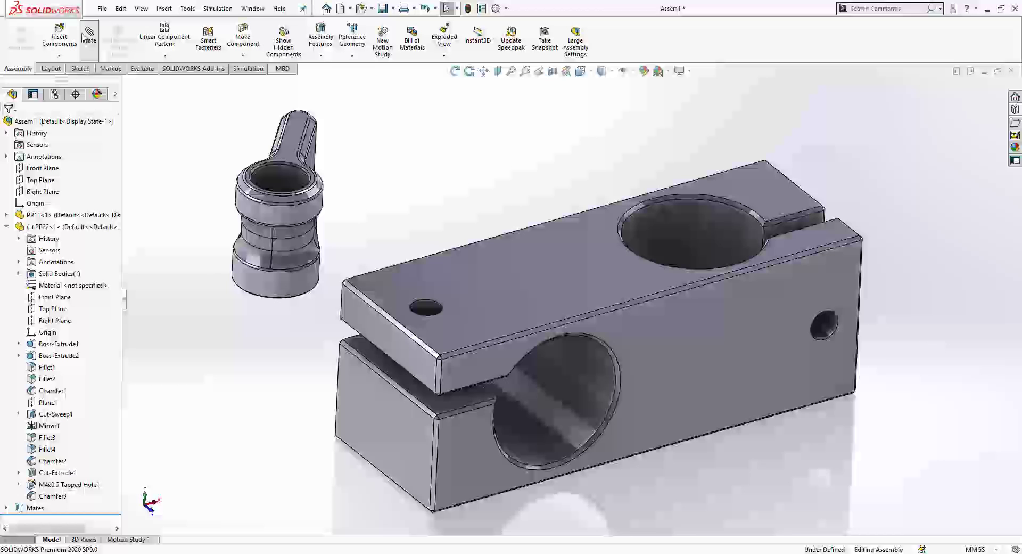
pyautogui.click(434, 312)
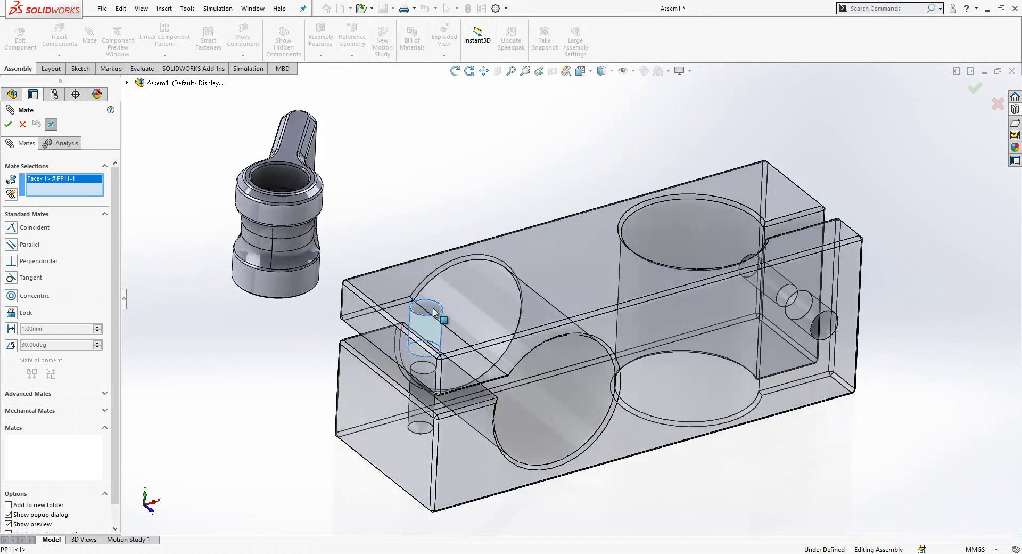
pyautogui.click(297, 185)
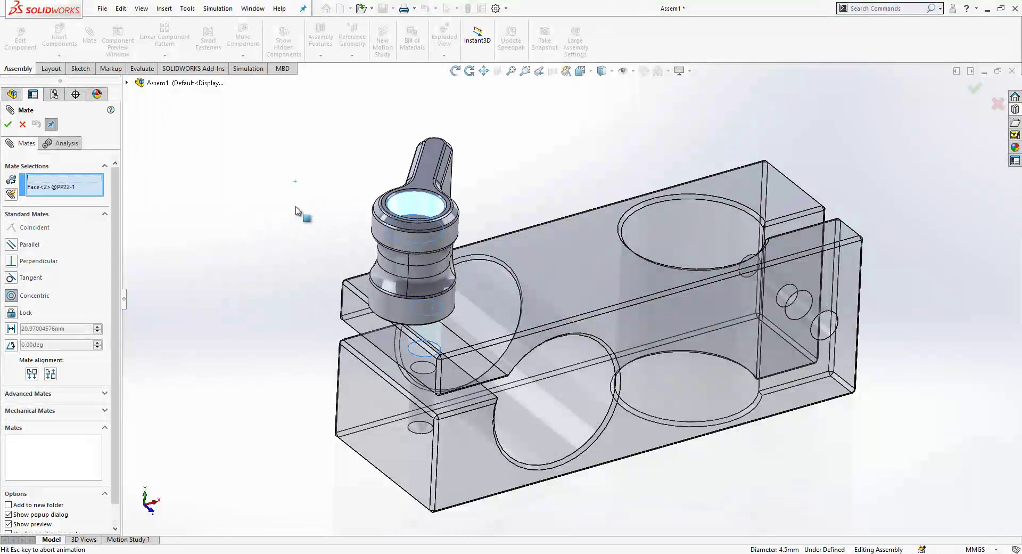
pyautogui.click(283, 183)
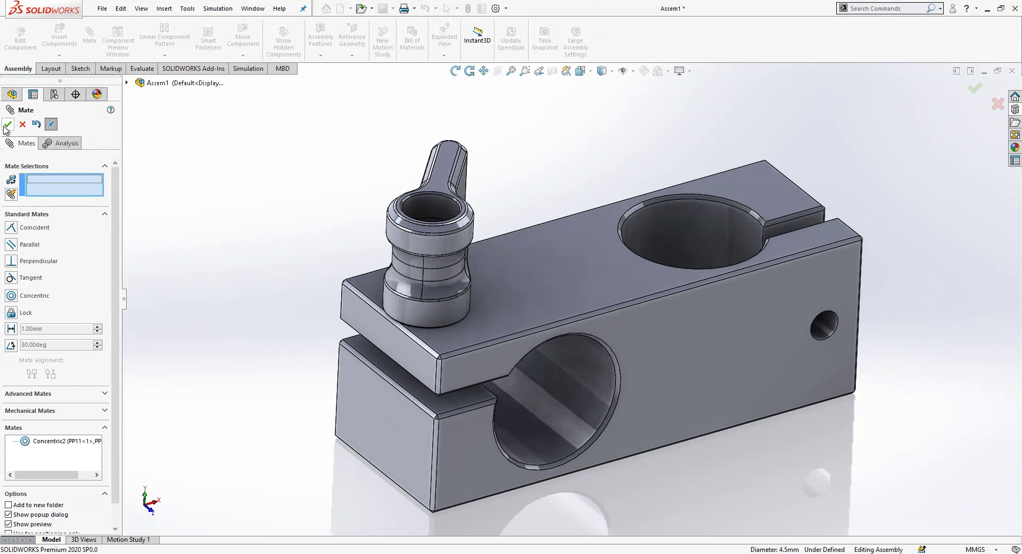
pyautogui.press('Escape')
pyautogui.moveTo(445, 271); pyautogui.dragTo(437, 149)
pyautogui.moveTo(436, 149); pyautogui.dragTo(3, 228, button='middle')
pyautogui.click(548, 217)
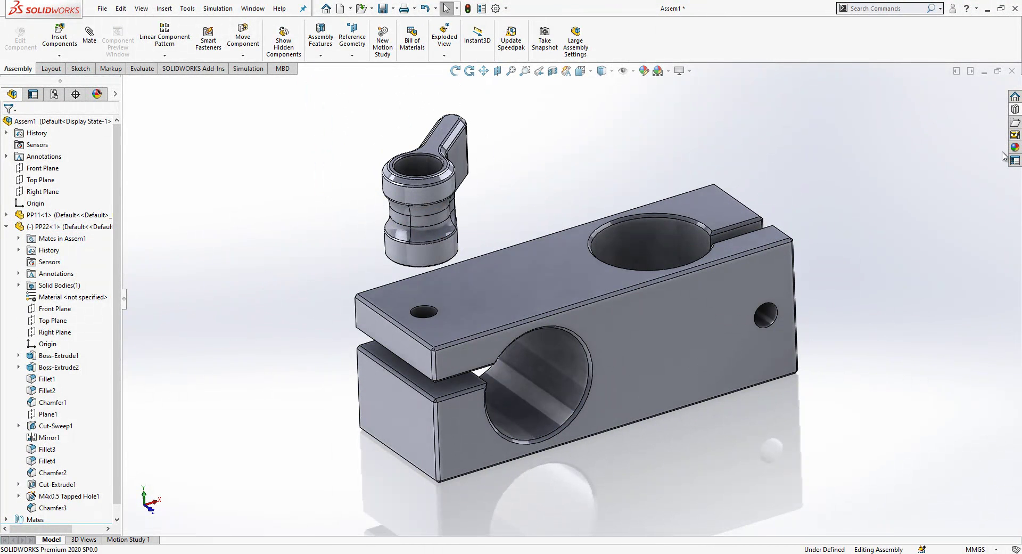
# Step: Browse Toolbox to DIN Plain Washers and preview the clamping washer at size 6.4, then cancel
pyautogui.click(1015, 110)
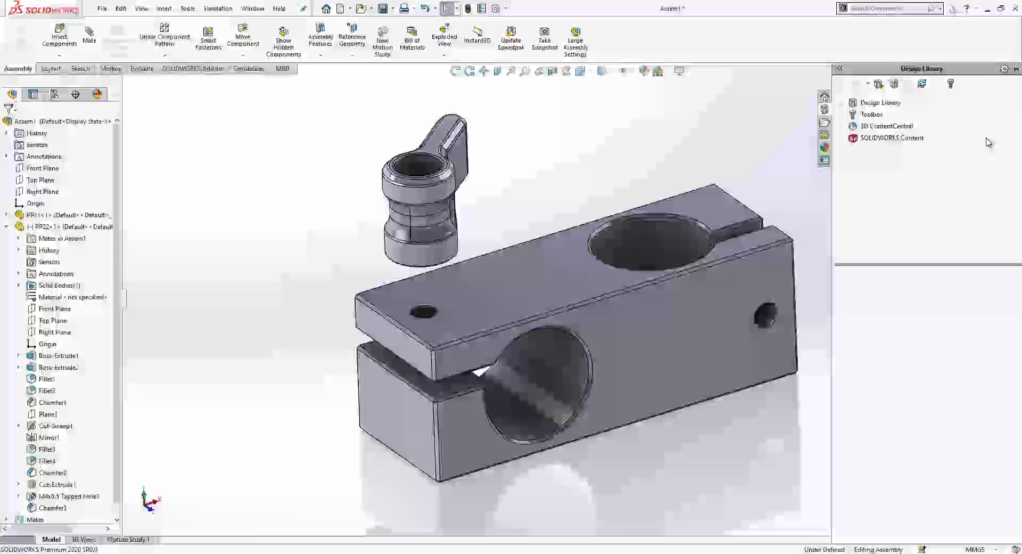
pyautogui.click(840, 113)
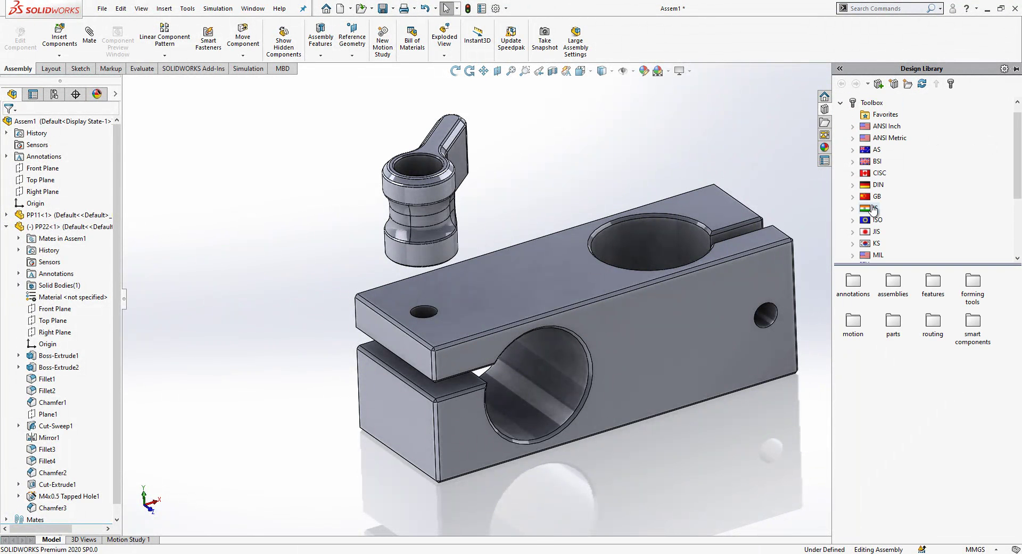
pyautogui.click(876, 185)
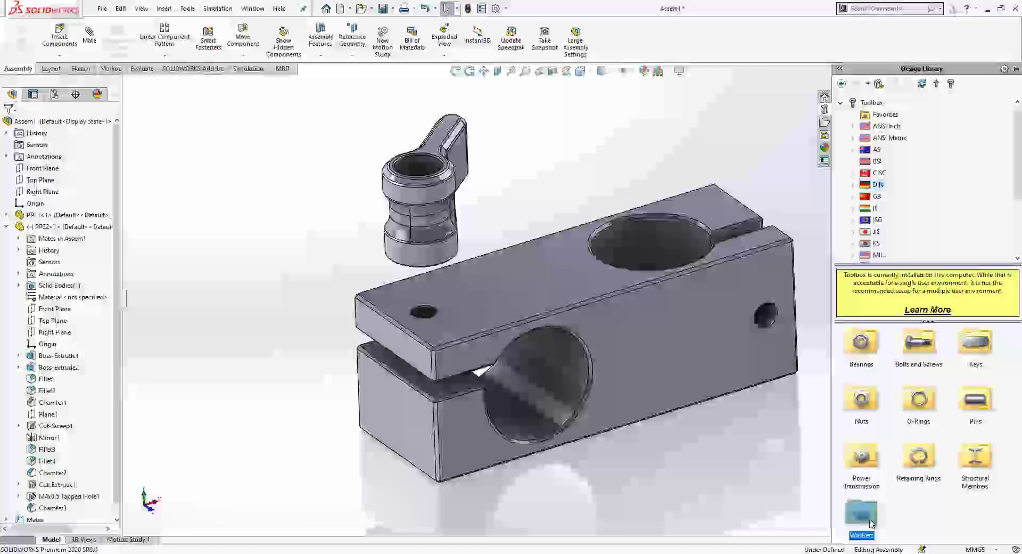
pyautogui.doubleClick(876, 509)
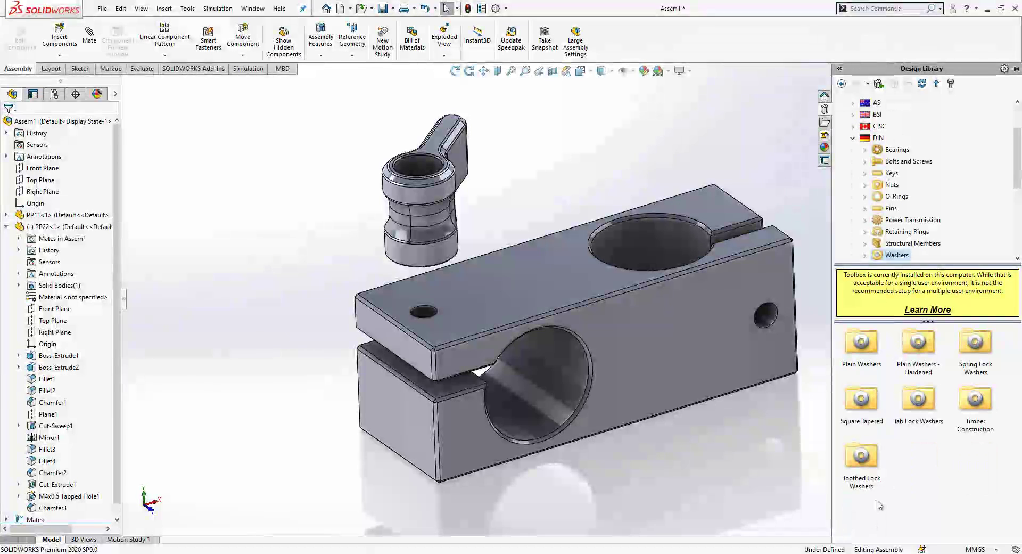
pyautogui.doubleClick(863, 347)
pyautogui.rightClick(870, 352)
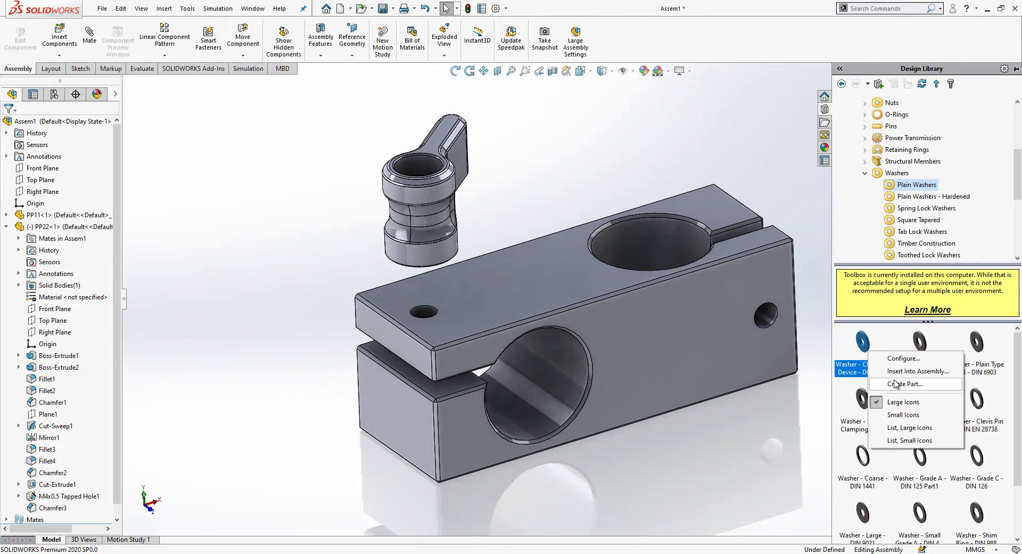
pyautogui.click(896, 384)
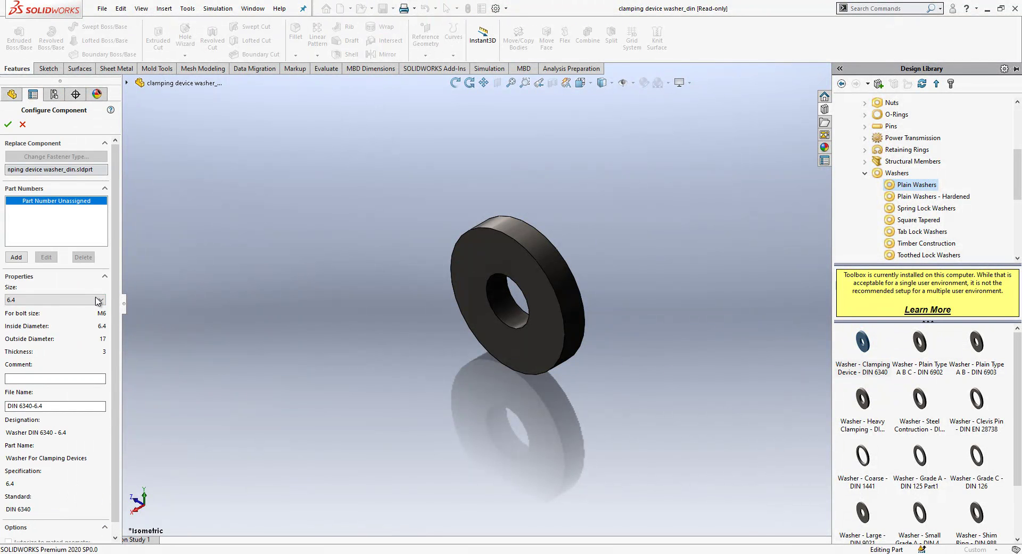
pyautogui.click(99, 300)
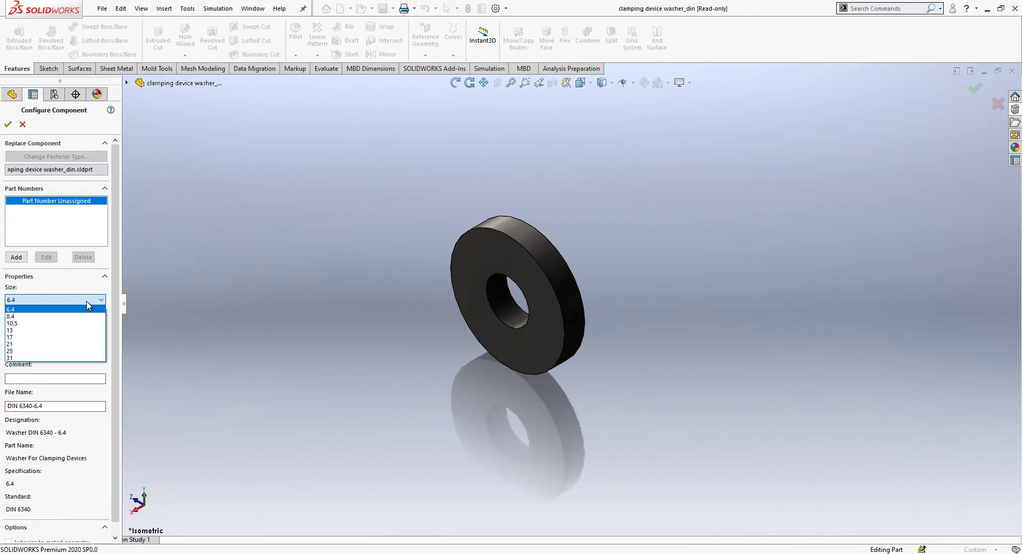
pyautogui.click(87, 301)
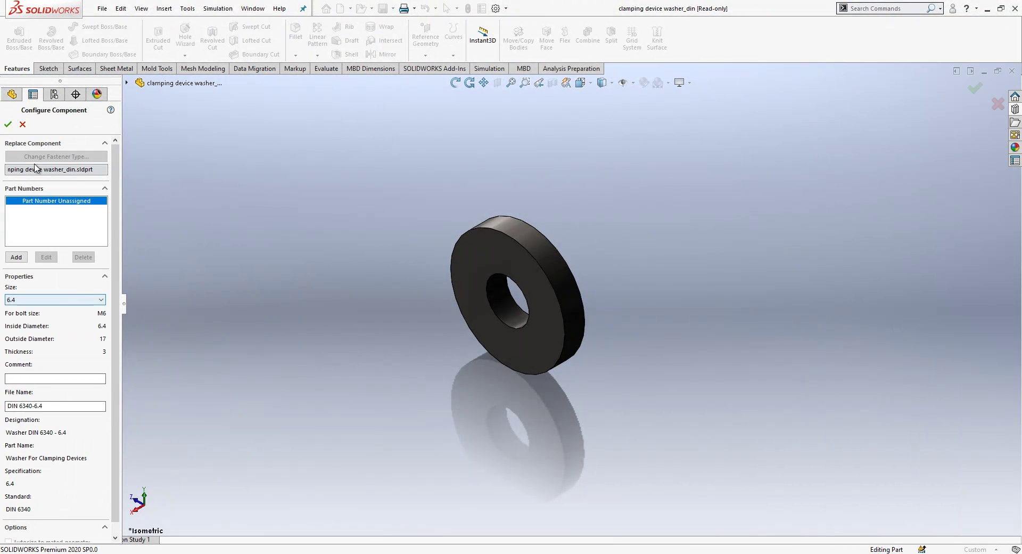
pyautogui.click(22, 124)
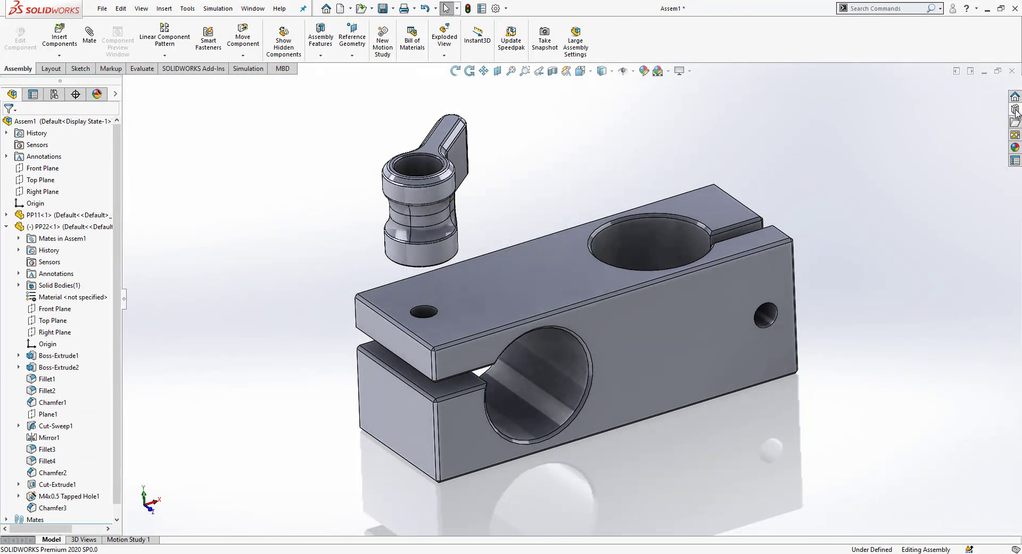
# Step: Try the DIN 6902 washer at sizes 3.2, 3.6 and 4.55, then discard it
pyautogui.click(1016, 110)
pyautogui.rightClick(911, 361)
pyautogui.click(935, 389)
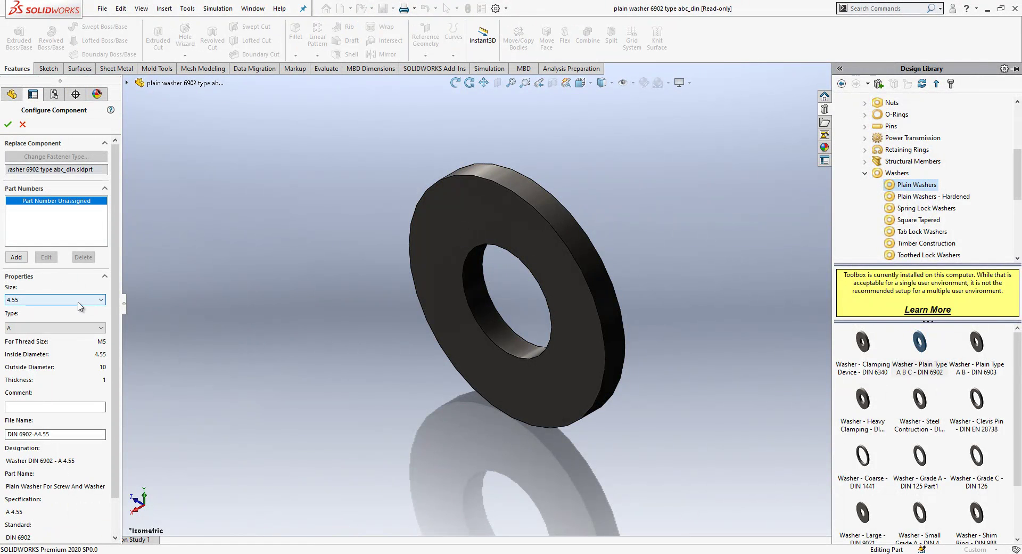
pyautogui.click(73, 299)
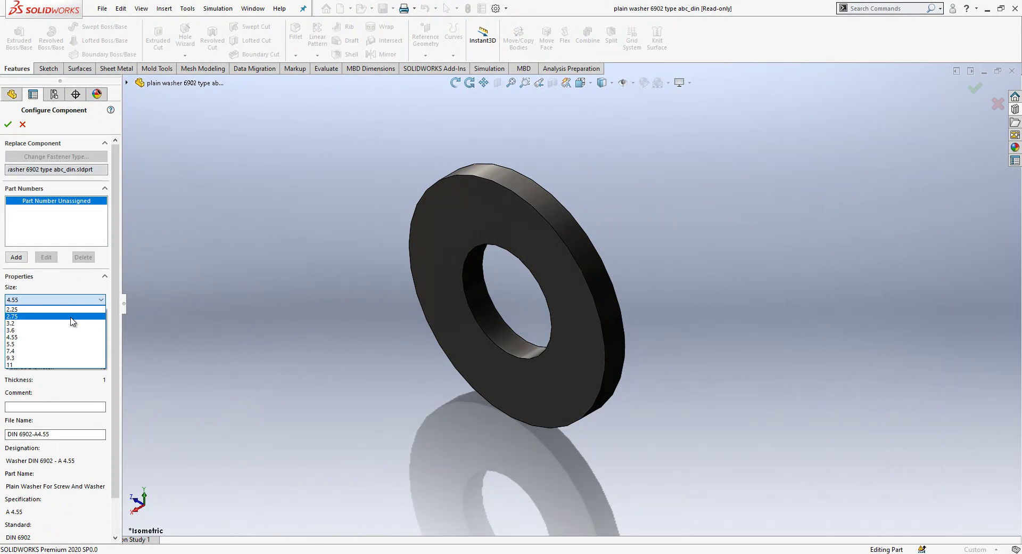
pyautogui.click(71, 323)
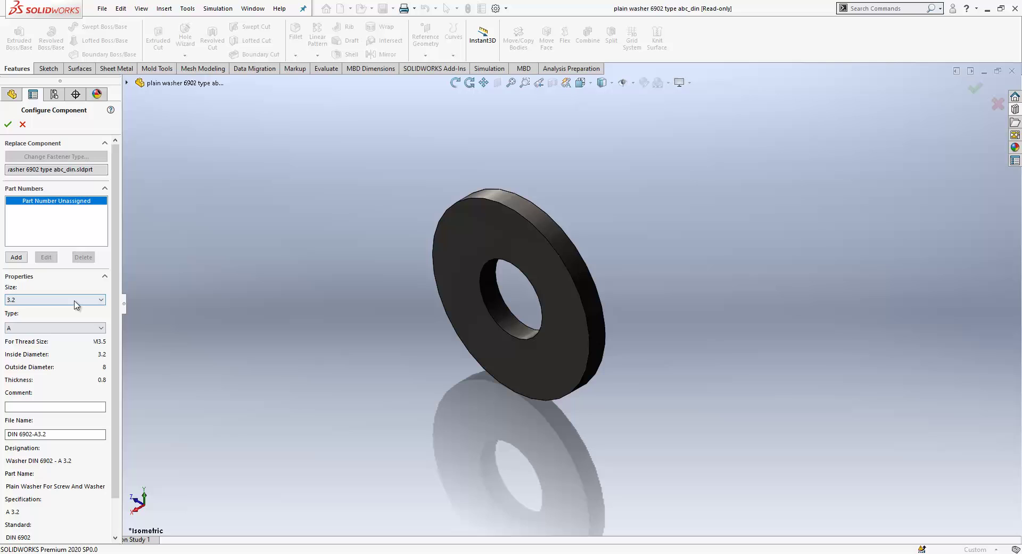
pyautogui.click(75, 299)
pyautogui.click(65, 322)
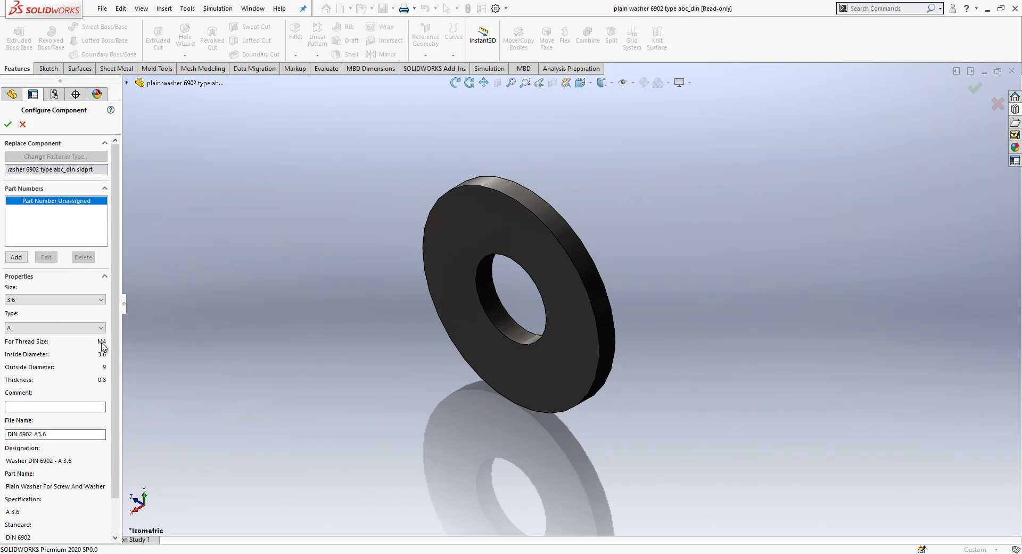
pyautogui.click(101, 302)
pyautogui.click(54, 337)
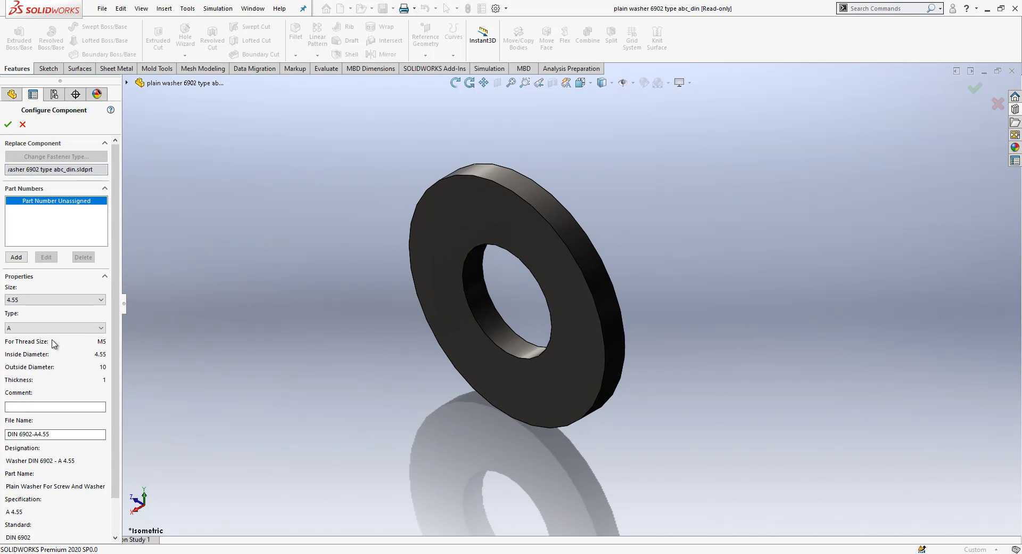
pyautogui.click(23, 124)
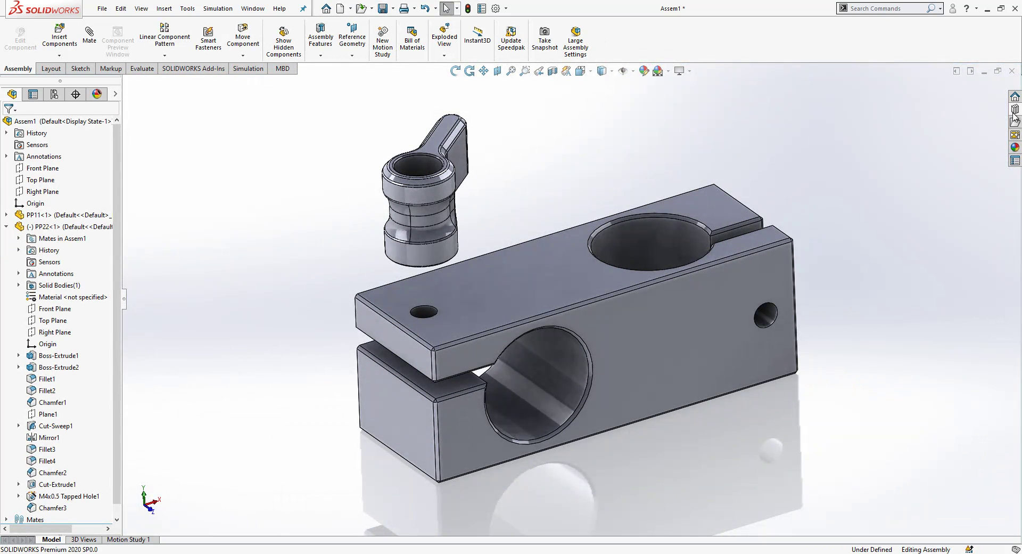
# Step: Create a DIN 6903 plain washer part at size 4.7 from Toolbox
pyautogui.click(1015, 111)
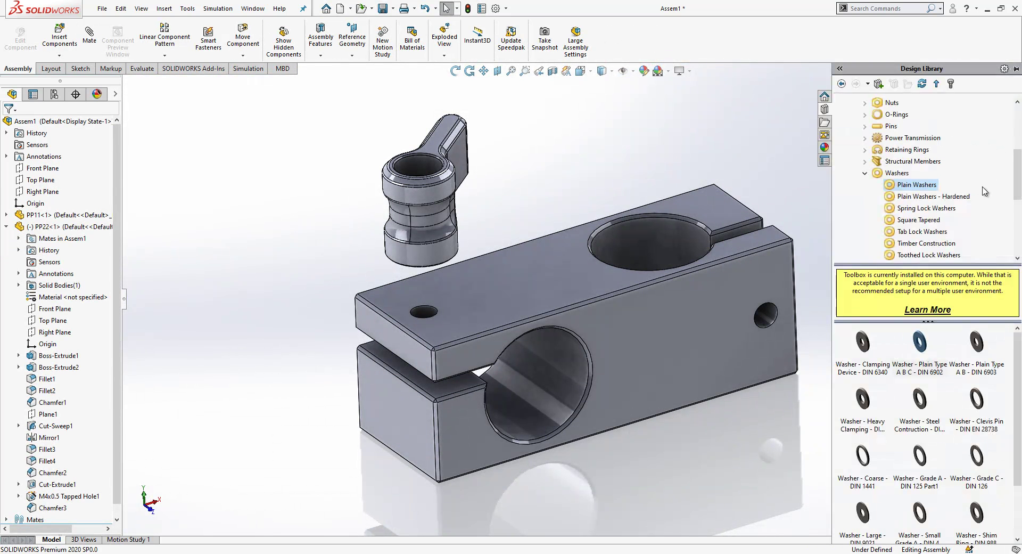
pyautogui.rightClick(985, 359)
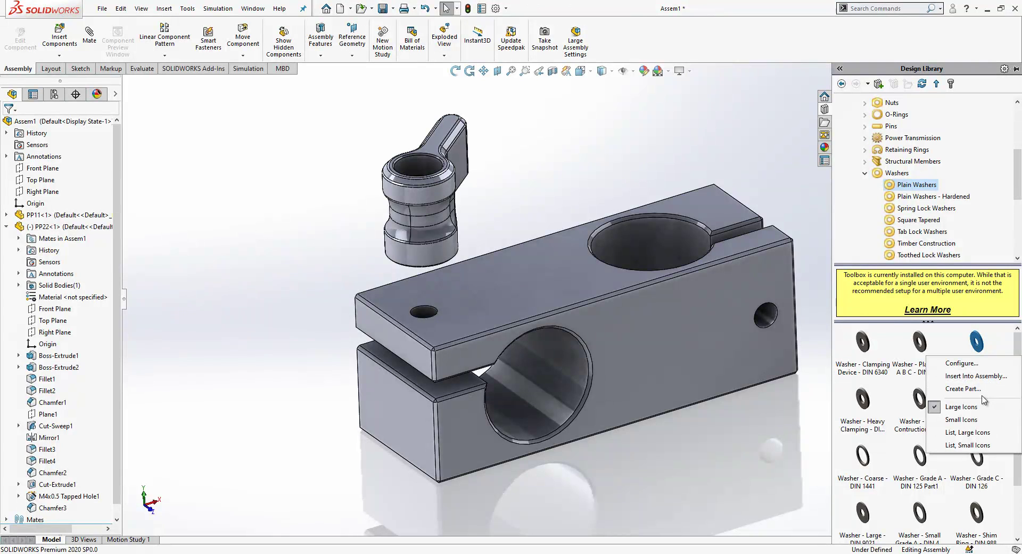
pyautogui.click(963, 389)
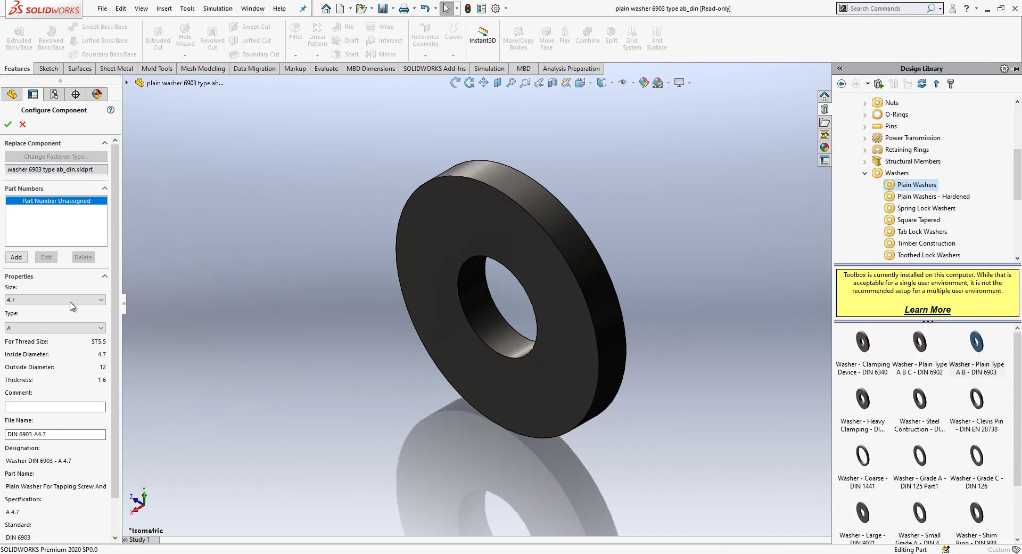
pyautogui.click(72, 300)
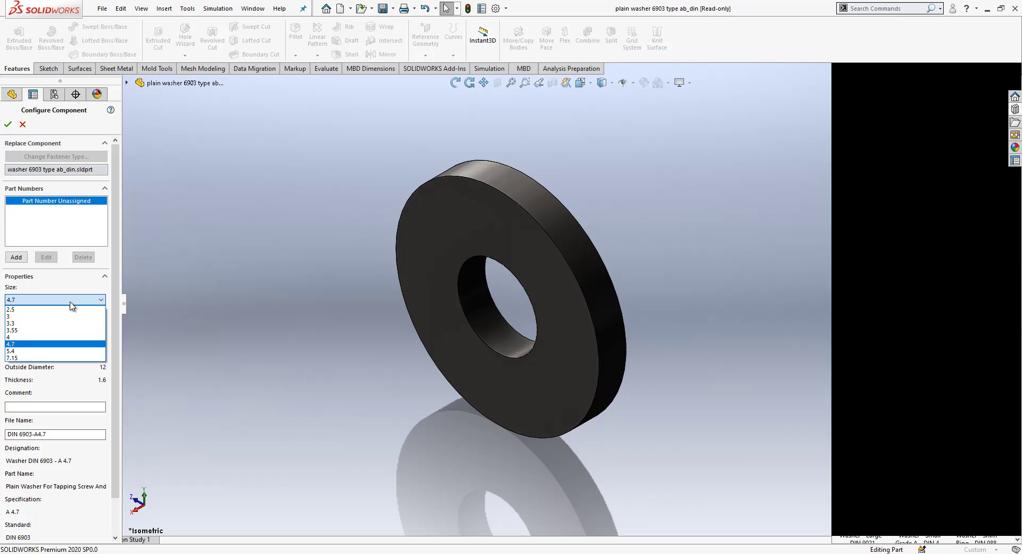
pyautogui.click(51, 349)
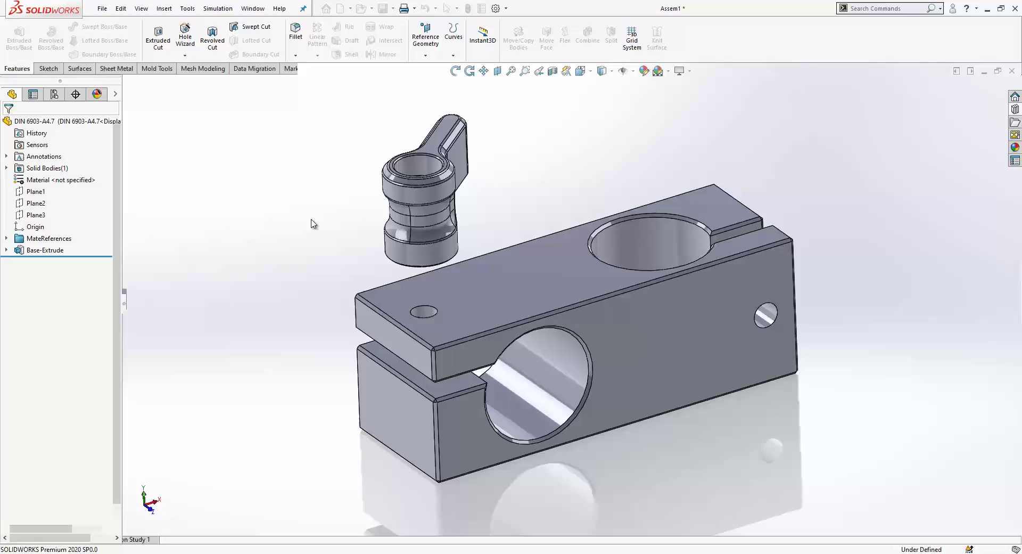
# Step: Insert the DIN 6903-A4.7 washer onto the block's top face
pyautogui.click(58, 38)
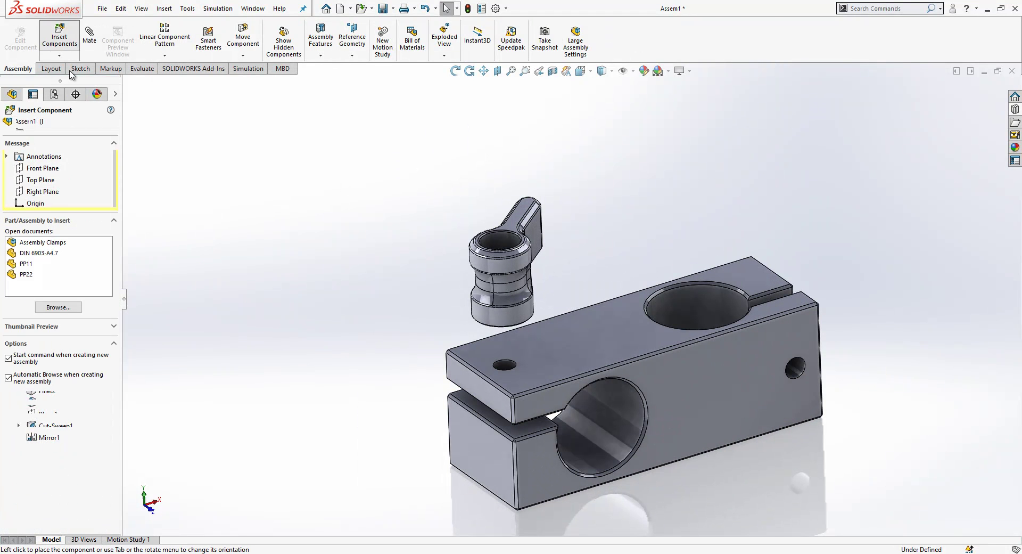
pyautogui.click(52, 257)
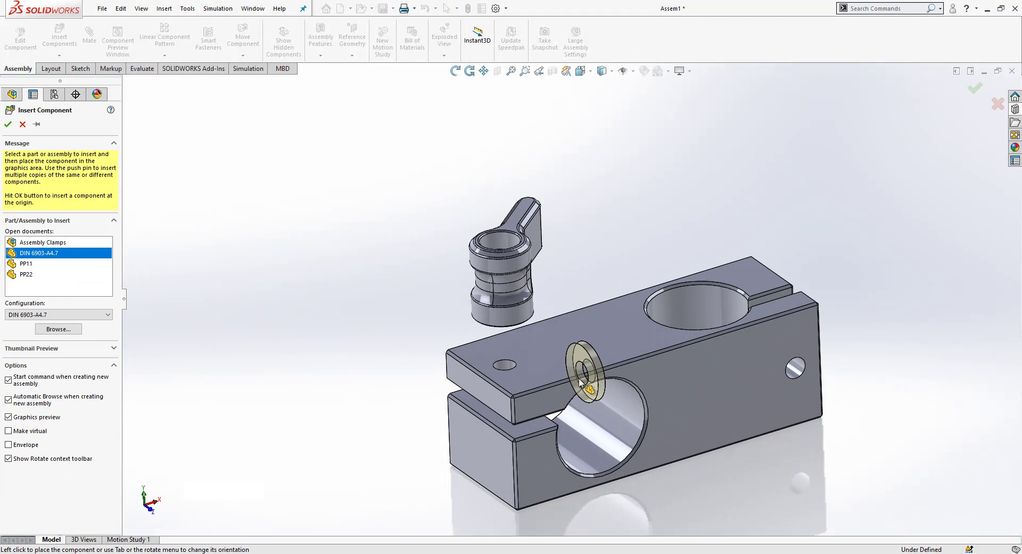
pyautogui.scroll(-2, 537, 359)
pyautogui.click(537, 359)
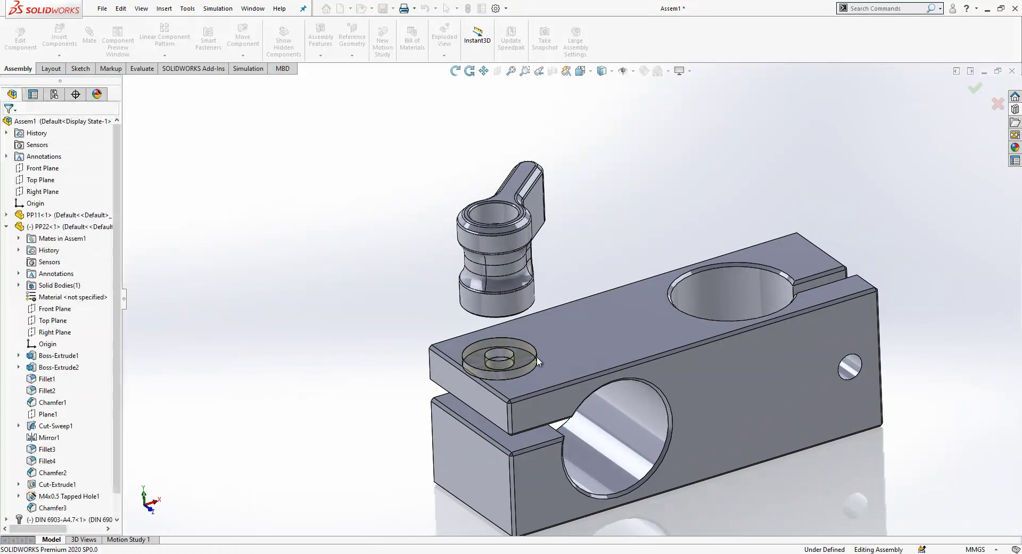
pyautogui.scroll(-2, 532, 355)
# Step: Mate the handgrip concentric with the washer's cylindrical face
pyautogui.click(499, 301)
pyautogui.press('Escape')
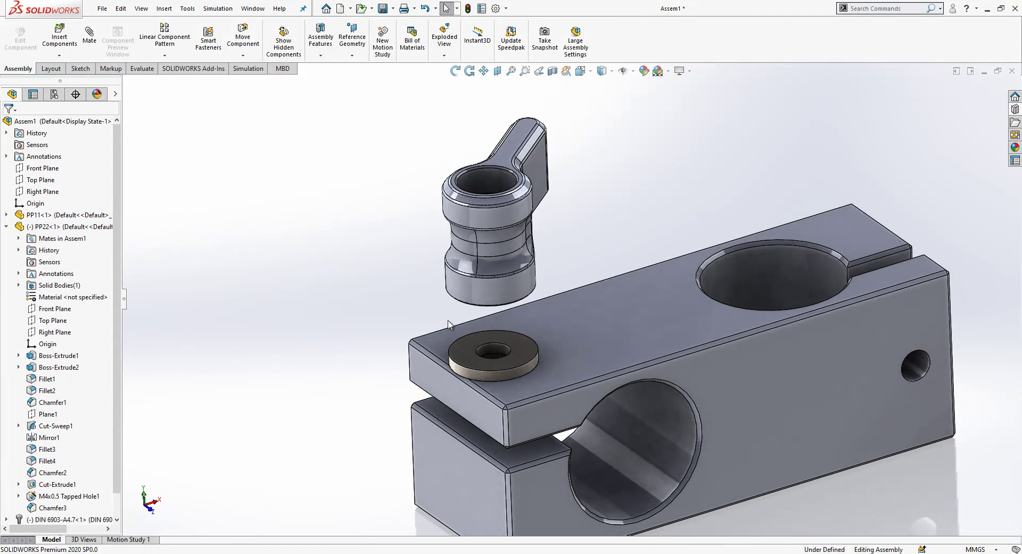
pyautogui.click(501, 299)
pyautogui.click(528, 371)
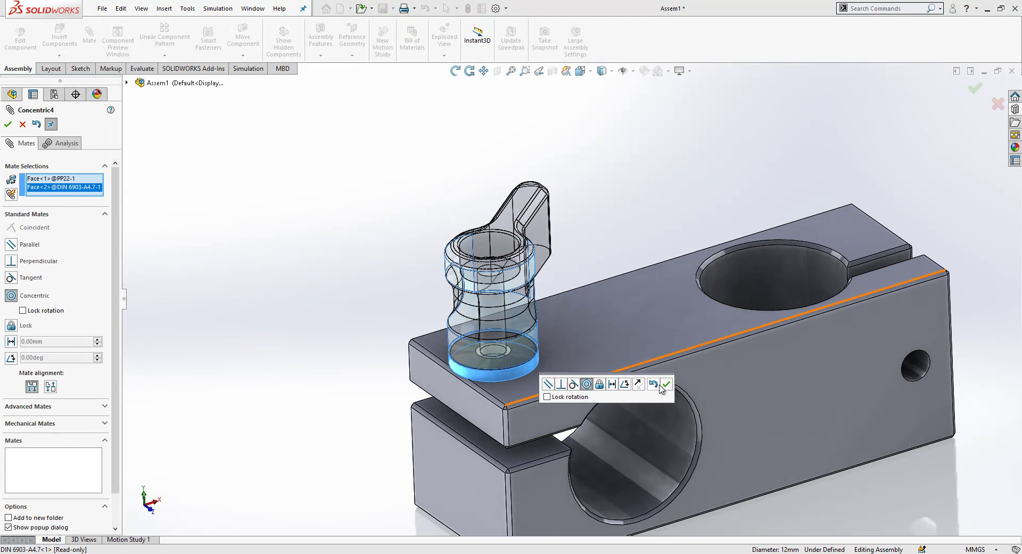
pyautogui.click(665, 383)
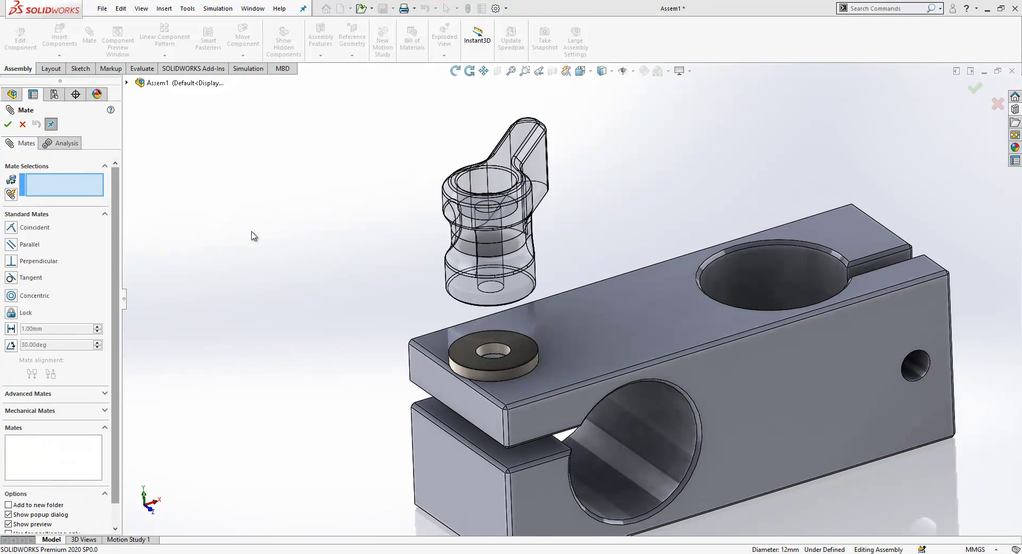
pyautogui.press('Escape')
# Step: Mate the washer's top face coincident with the handgrip's bottom face
pyautogui.click(472, 343)
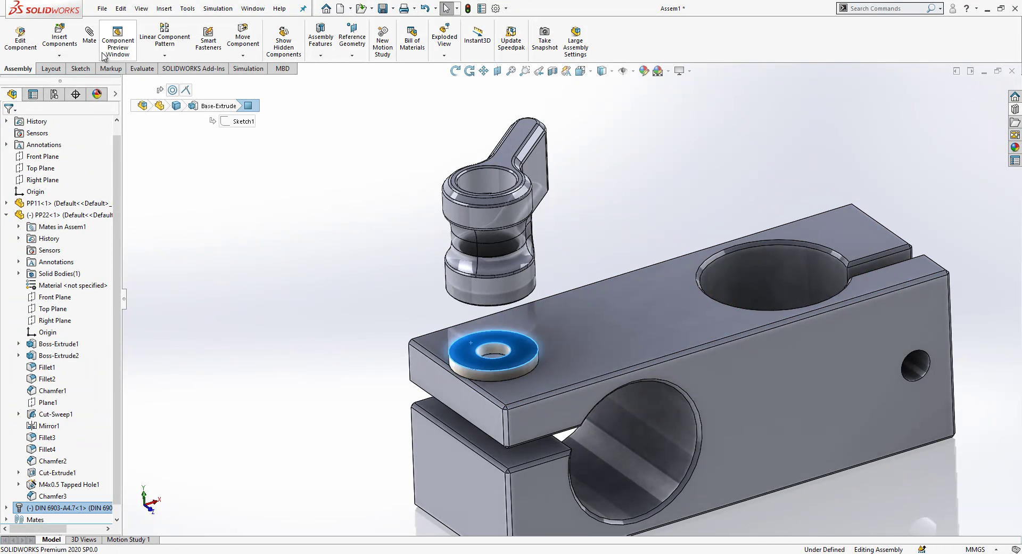
pyautogui.click(487, 270)
pyautogui.moveTo(488, 270); pyautogui.dragTo(464, 226, button='middle')
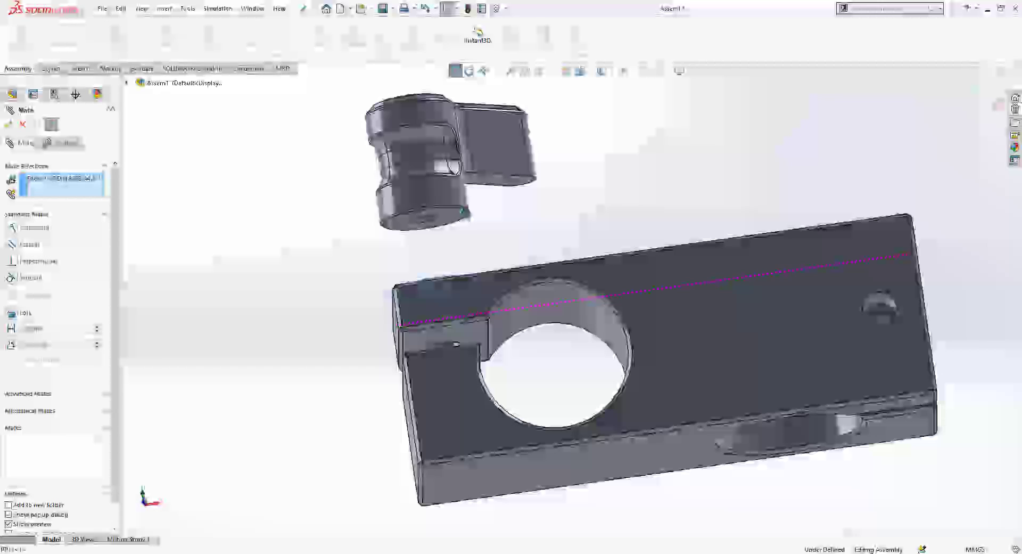
pyautogui.click(463, 226)
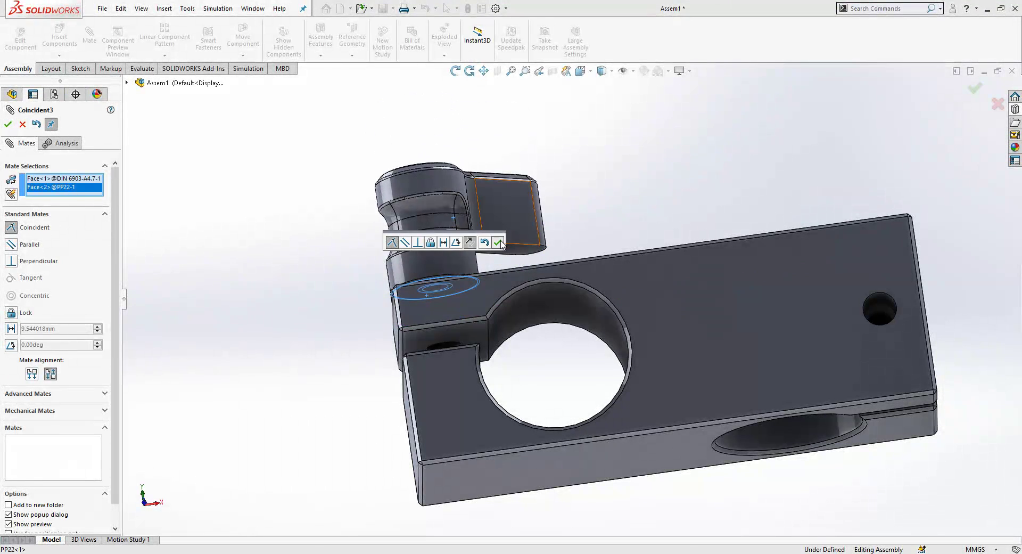
pyautogui.click(525, 242)
pyautogui.moveTo(525, 242); pyautogui.dragTo(594, 357, button='middle')
pyautogui.press('Escape')
pyautogui.moveTo(532, 314); pyautogui.dragTo(628, 233, button='middle')
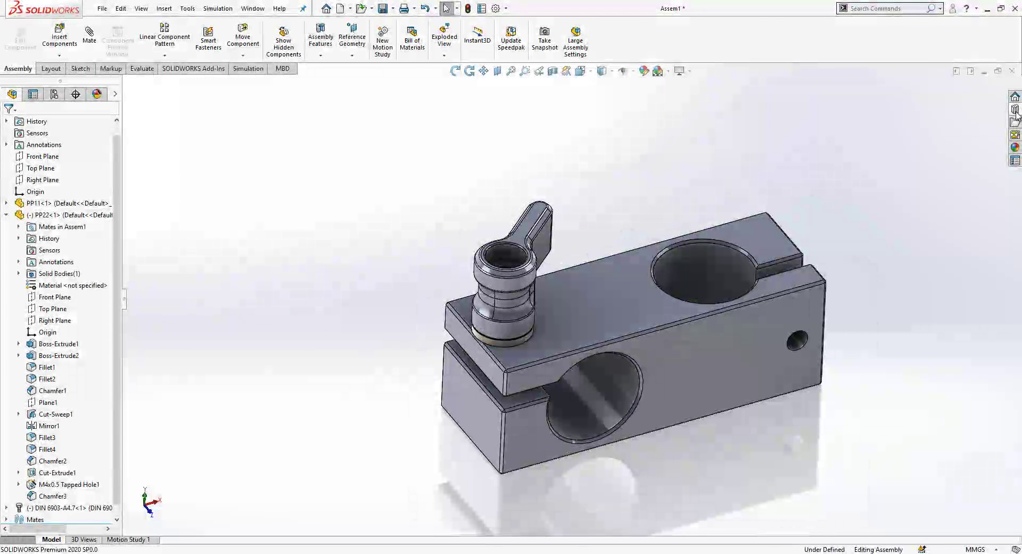
# Step: Generate a DIN 912 M4 x 25 hex socket head cap screw part, then return to Assem1
pyautogui.click(1015, 109)
pyautogui.doubleClick(876, 174)
pyautogui.scroll(3, 870, 175)
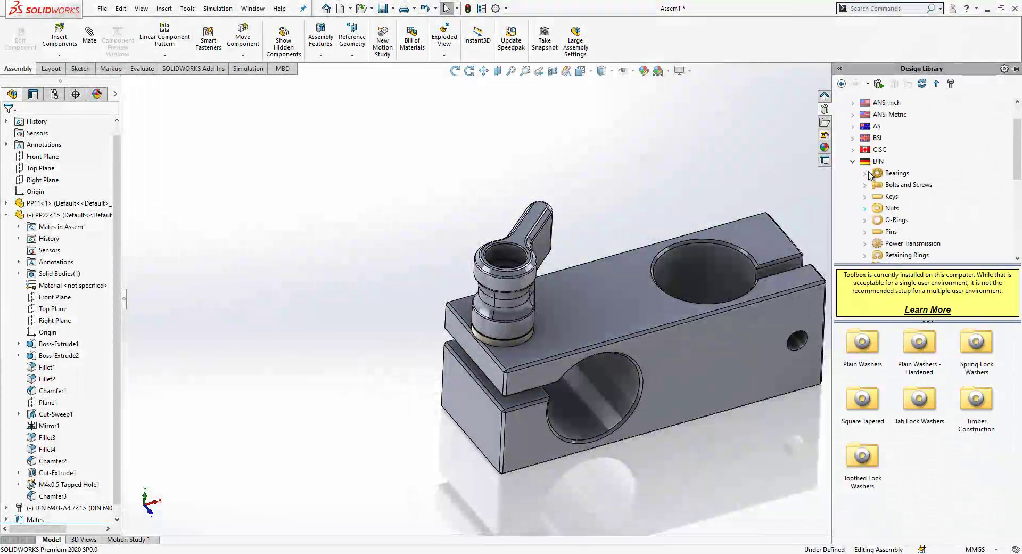
pyautogui.click(905, 184)
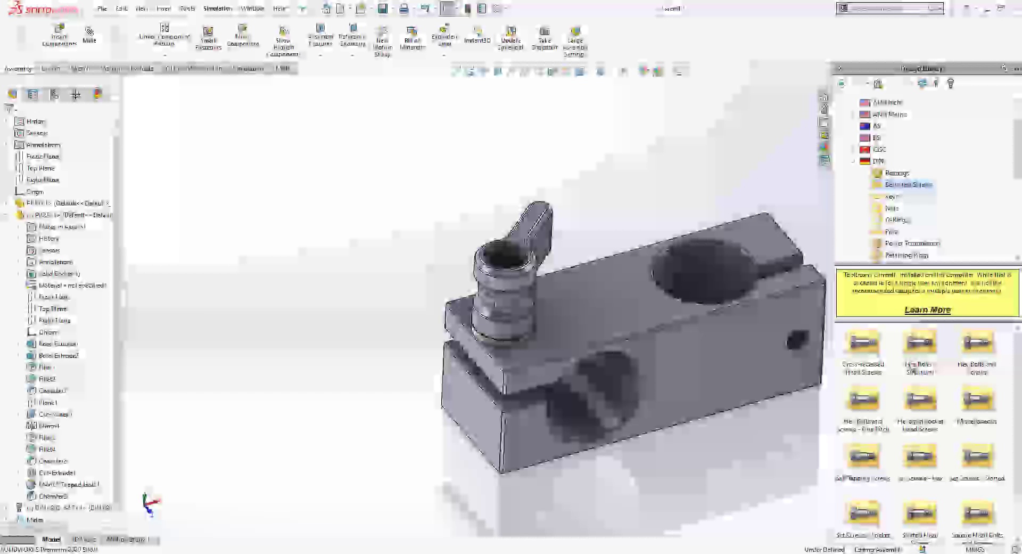
pyautogui.doubleClick(977, 457)
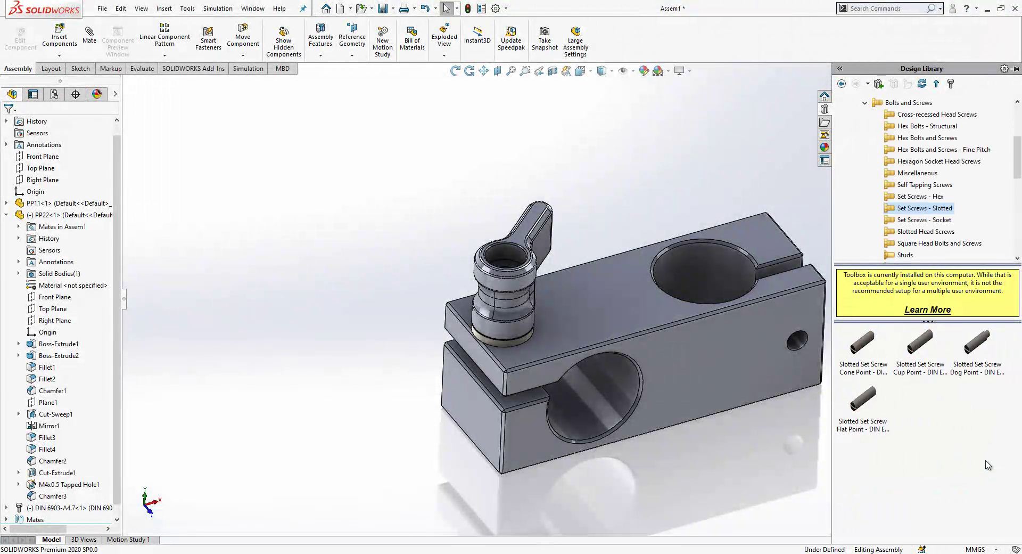
pyautogui.click(938, 162)
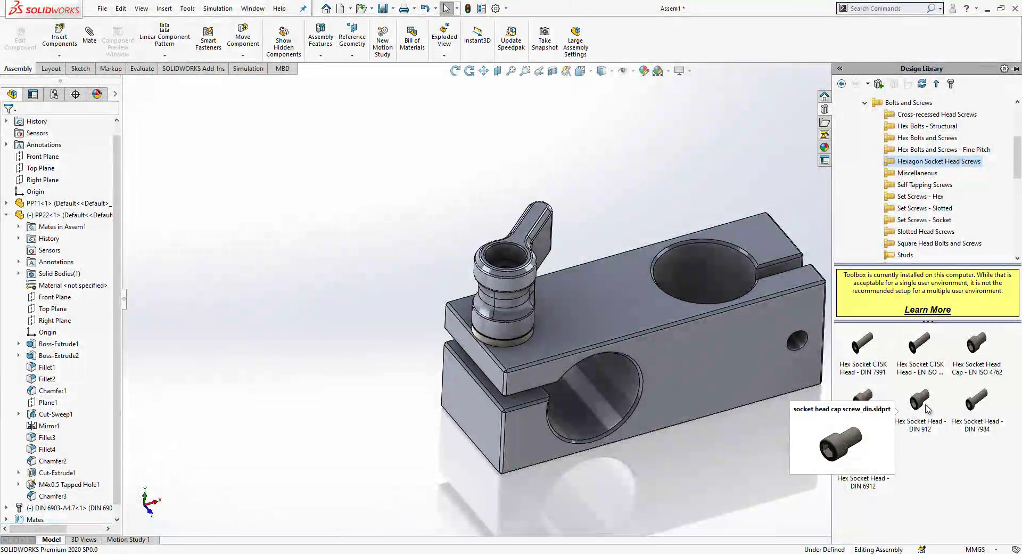
pyautogui.rightClick(927, 408)
pyautogui.click(955, 439)
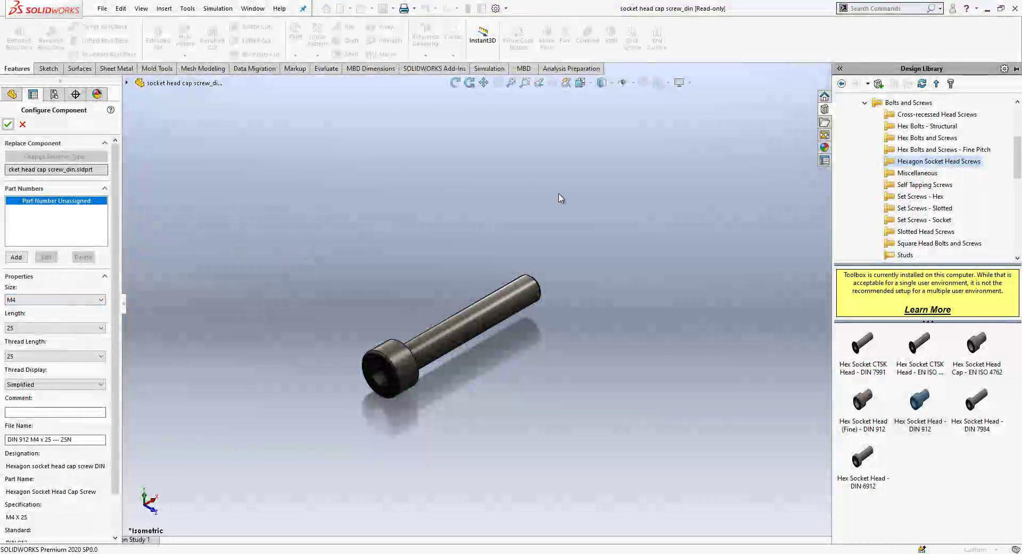
pyautogui.press('Return')
pyautogui.hotkey('ctrl', 'Tab')
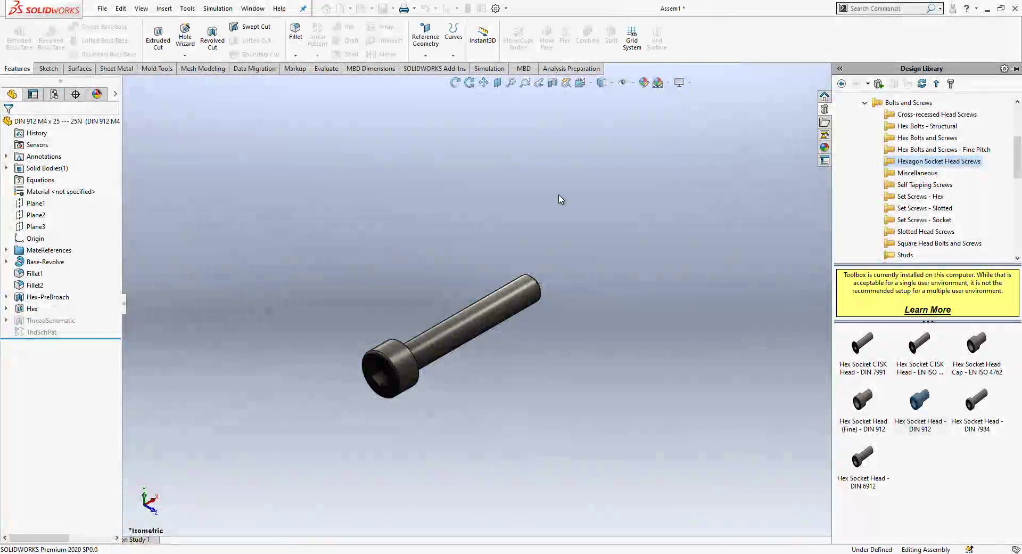
# Step: Insert the DIN 912 M4 x 25 screw into the handgrip's counterbore
pyautogui.press('f')
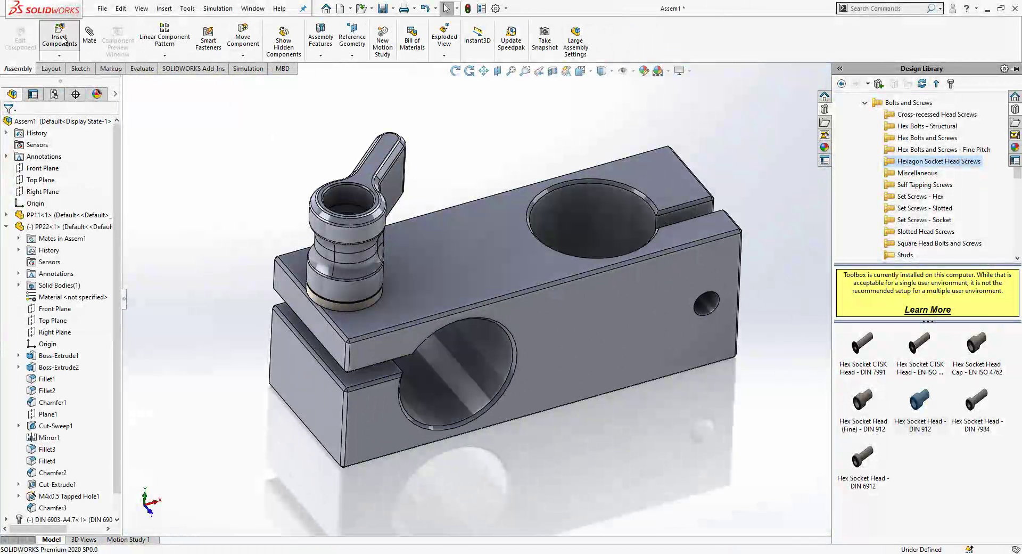
pyautogui.click(60, 36)
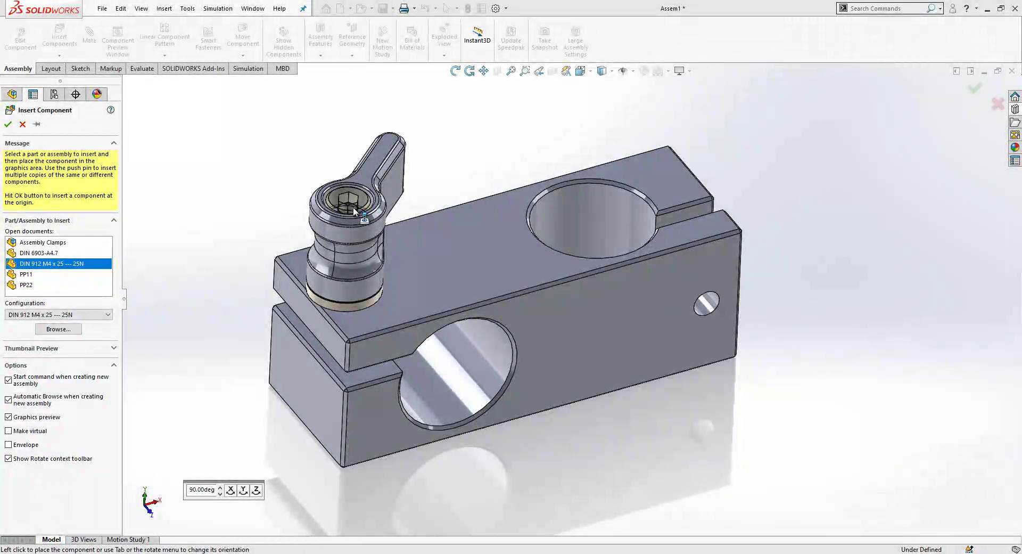
pyautogui.click(353, 206)
pyautogui.press('z')
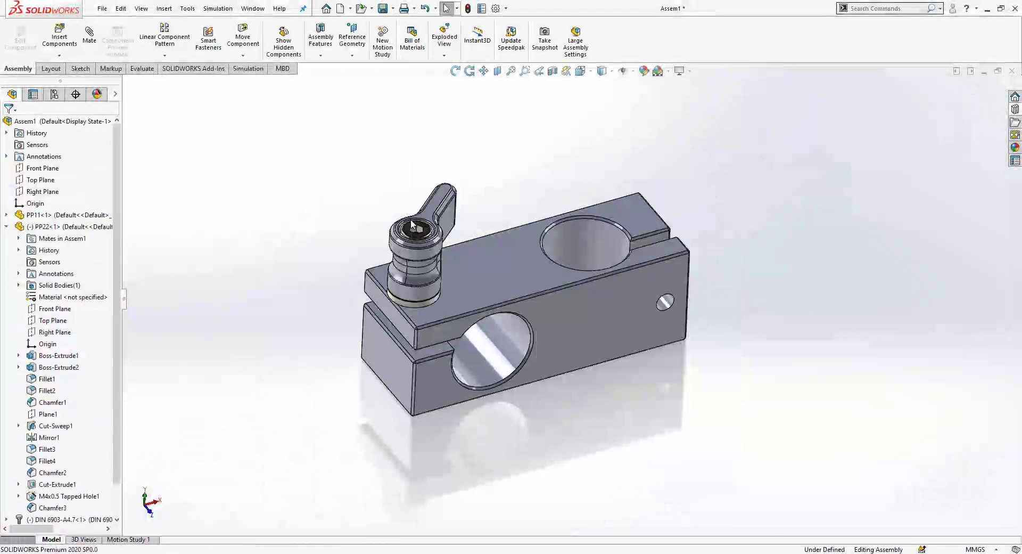
pyautogui.scroll(-2, 410, 219)
pyautogui.click(6, 227)
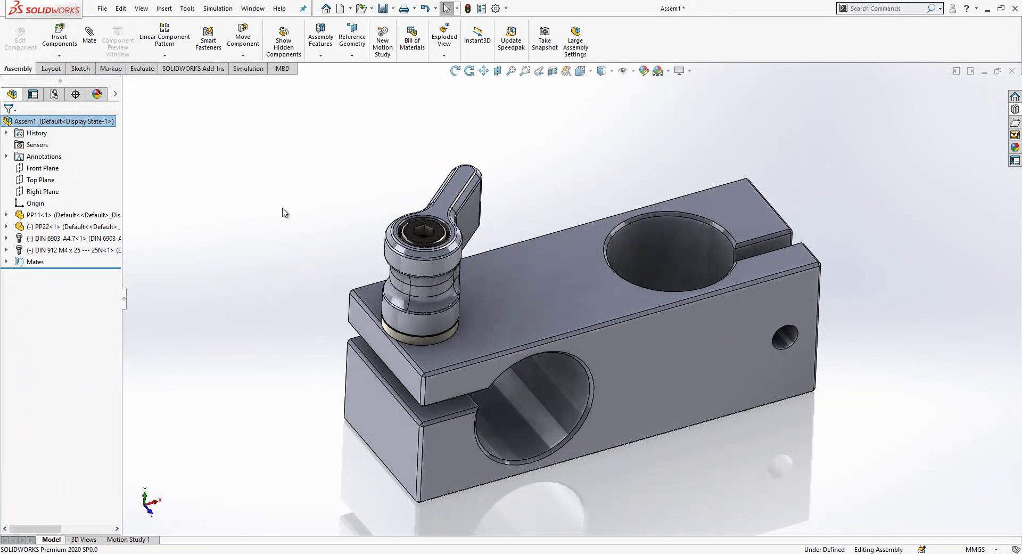
pyautogui.moveTo(534, 255); pyautogui.dragTo(661, 341, button='middle')
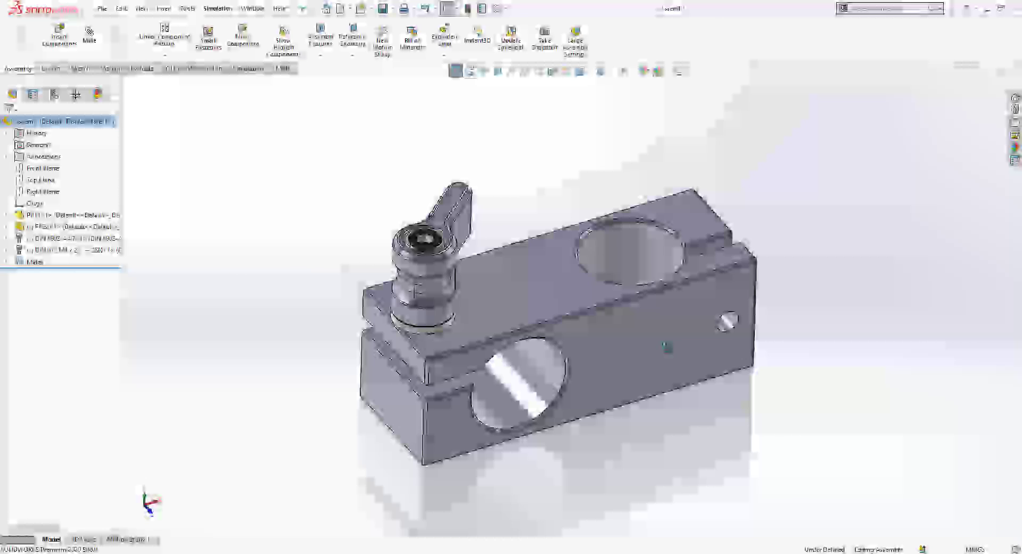
pyautogui.scroll(-3, 455, 282)
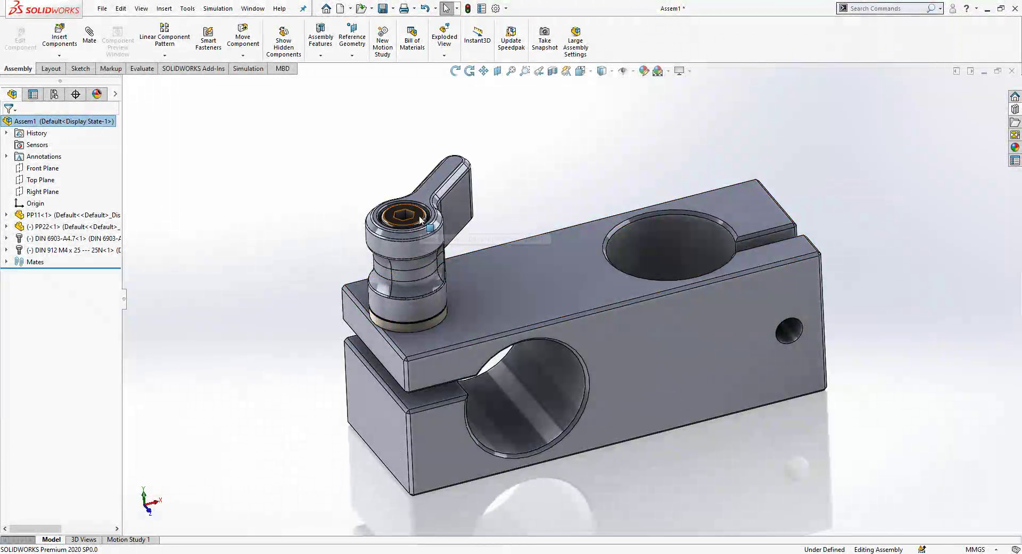
# Step: Copy the screw, handgrip and DIN 6903 washer, and move the washer onto the block's side hole
pyautogui.moveTo(421, 220); pyautogui.dragTo(910, 263)
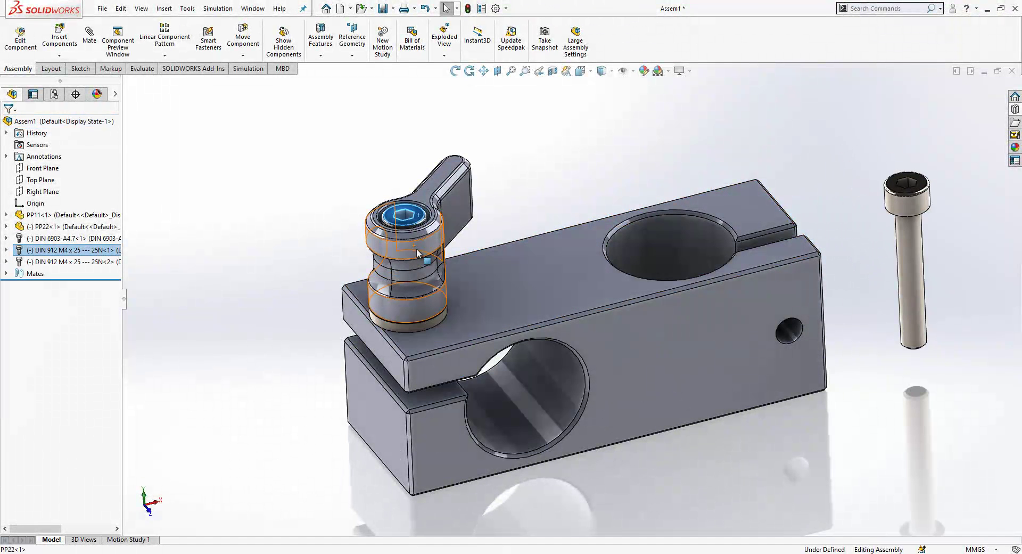
pyautogui.keyDown('ctrl'); pyautogui.moveTo(410, 214); pyautogui.dragTo(835, 145); pyautogui.keyUp('ctrl')
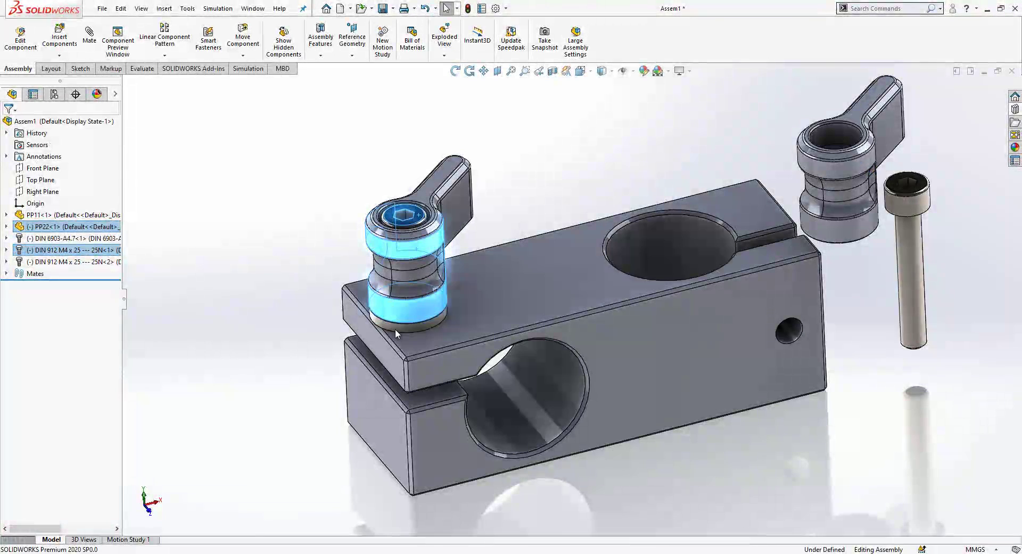
pyautogui.moveTo(420, 327); pyautogui.dragTo(929, 465)
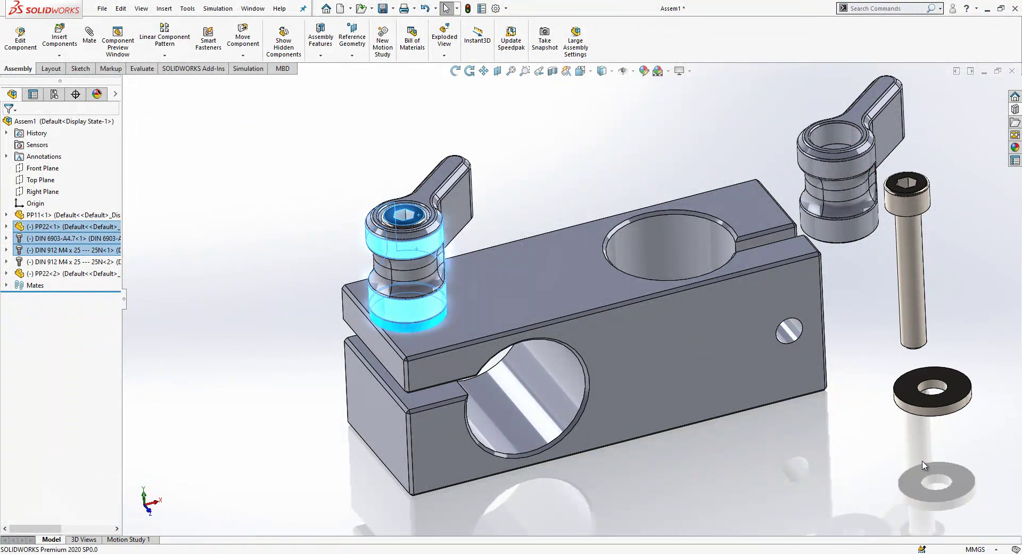
pyautogui.scroll(3, 810, 381)
pyautogui.moveTo(810, 382); pyautogui.dragTo(893, 356, button='middle')
pyautogui.scroll(-5, 762, 337)
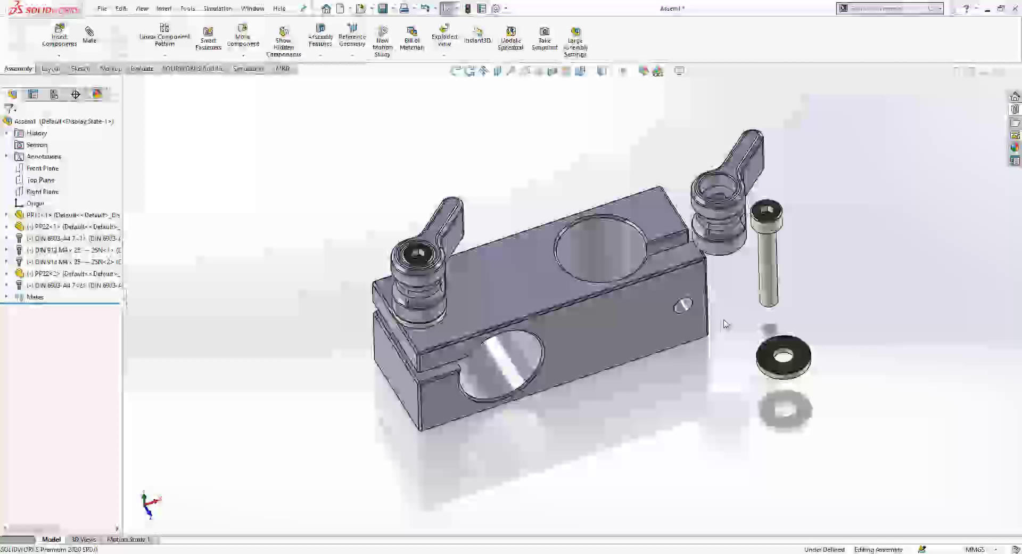
pyautogui.press('Escape')
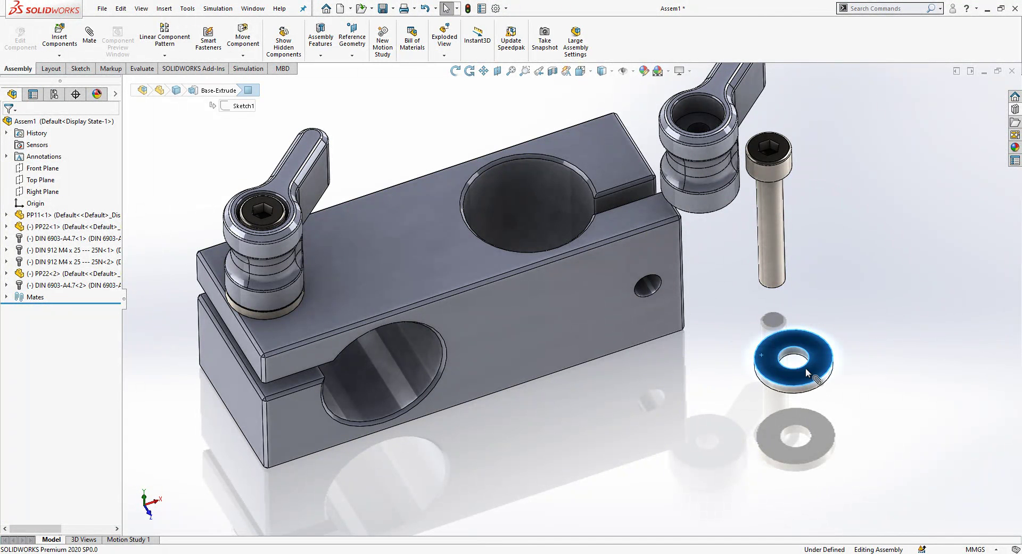
pyautogui.moveTo(751, 356); pyautogui.dragTo(827, 356, button='middle')
pyautogui.scroll(-3, 827, 355)
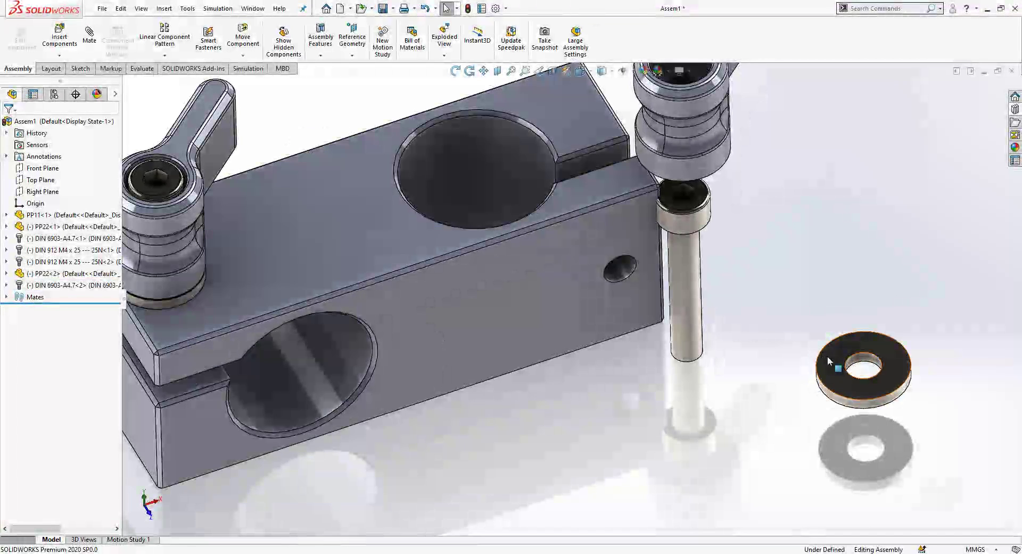
pyautogui.keyDown('alt'); pyautogui.moveTo(828, 356); pyautogui.dragTo(631, 280); pyautogui.keyUp('alt')
# Step: Snap the second washer into the block's side hole and accept its SmartMate
pyautogui.click(714, 269)
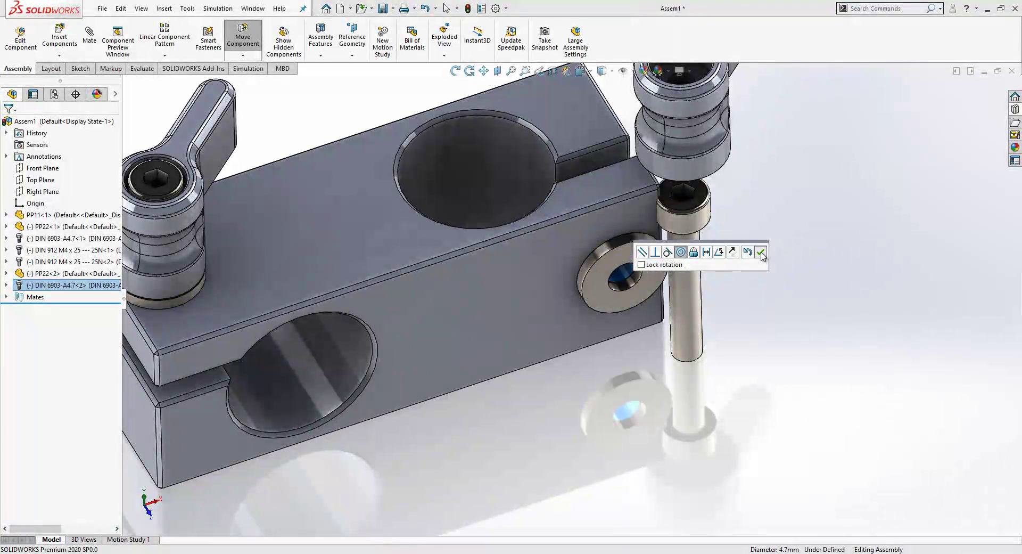
pyautogui.click(763, 256)
pyautogui.scroll(3, 721, 300)
pyautogui.moveTo(721, 301); pyautogui.dragTo(675, 223, button='middle')
pyautogui.scroll(-3, 650, 228)
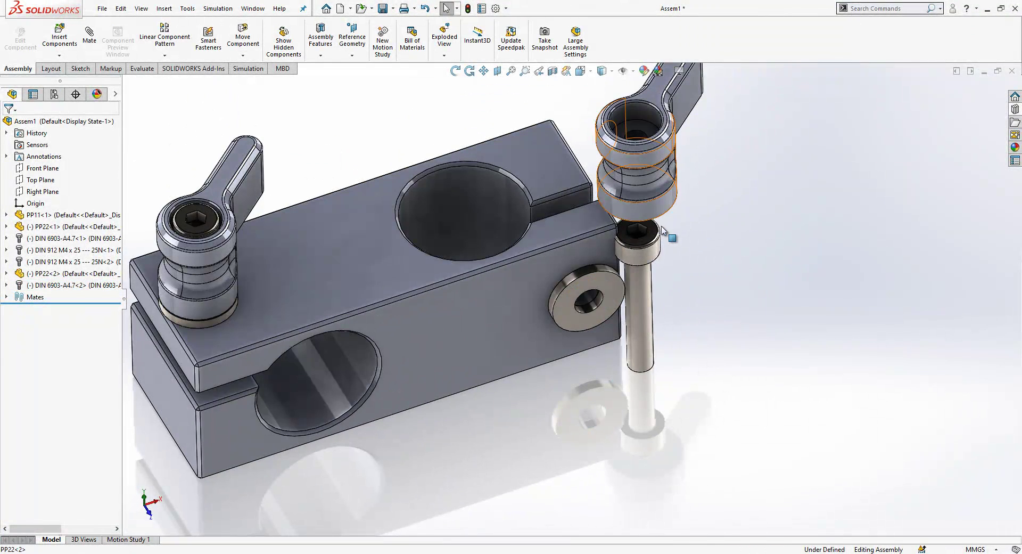
# Step: Fit the second wing knob concentrically on the washer and mate its M4 × 25 screw concentrically
pyautogui.moveTo(663, 230); pyautogui.dragTo(677, 246)
pyautogui.click(605, 277)
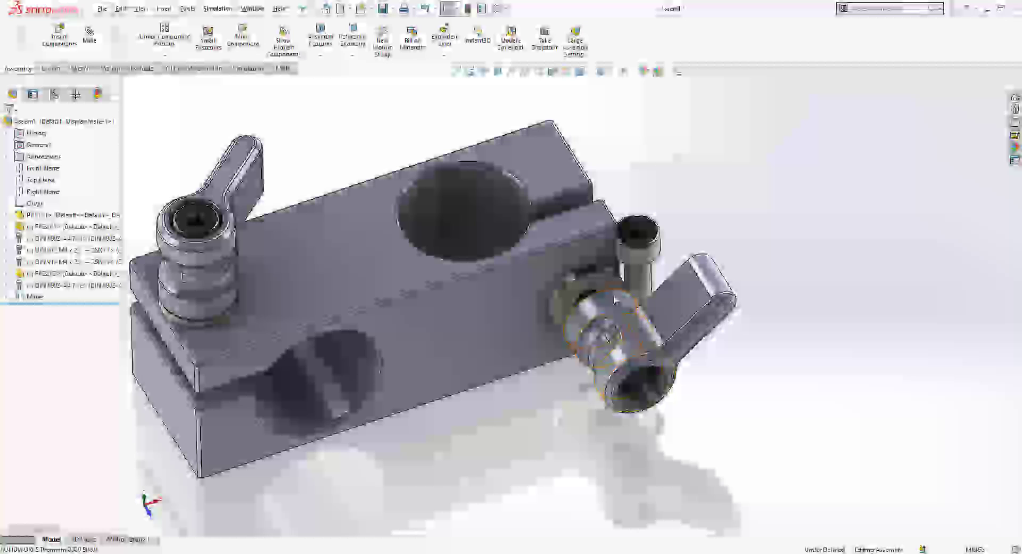
pyautogui.moveTo(615, 302); pyautogui.dragTo(620, 339)
pyautogui.keyDown('ctrl'); pyautogui.click(624, 344); pyautogui.keyUp('ctrl')
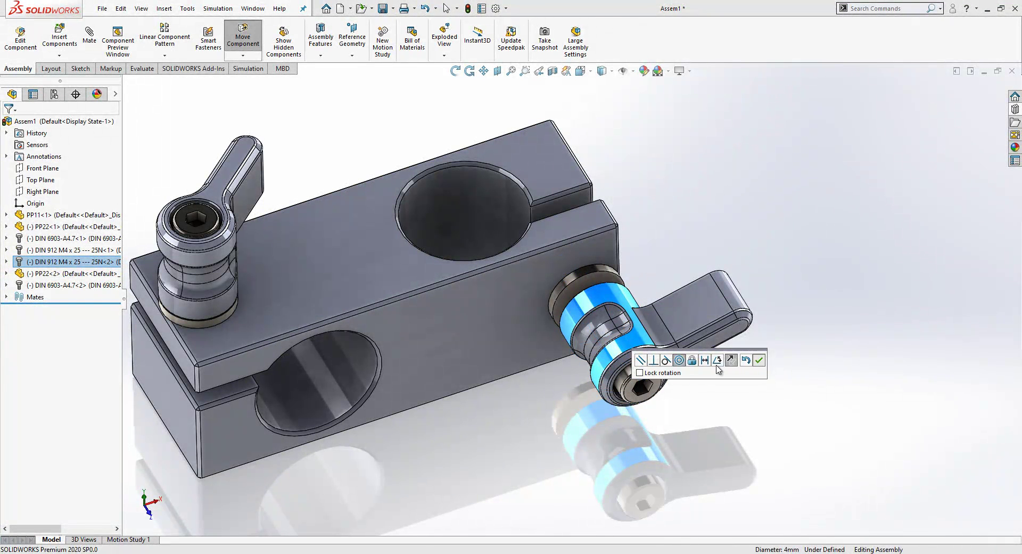
pyautogui.click(758, 361)
pyautogui.click(701, 228)
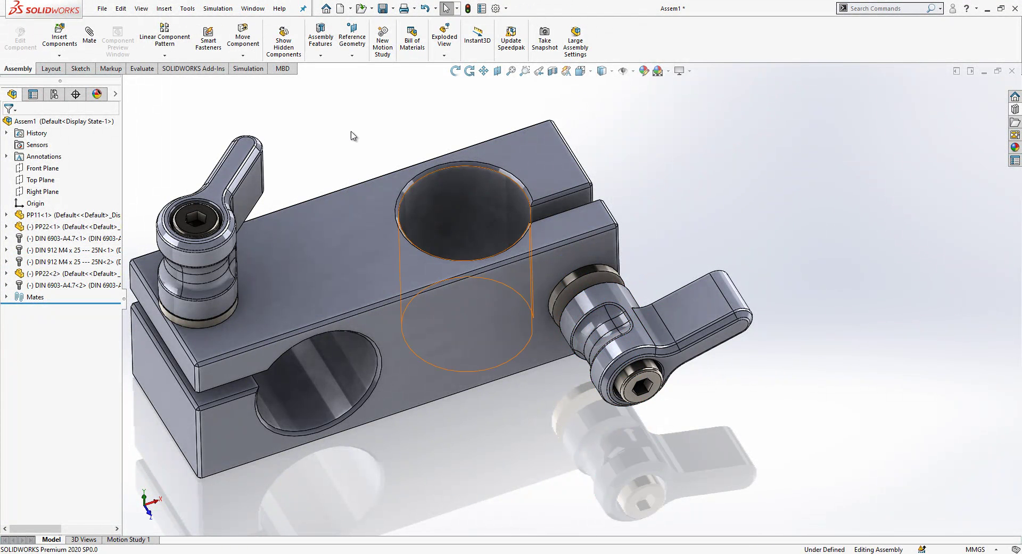
# Step: Mate the second knob's face flush against its washer with a coincident mate
pyautogui.click(89, 32)
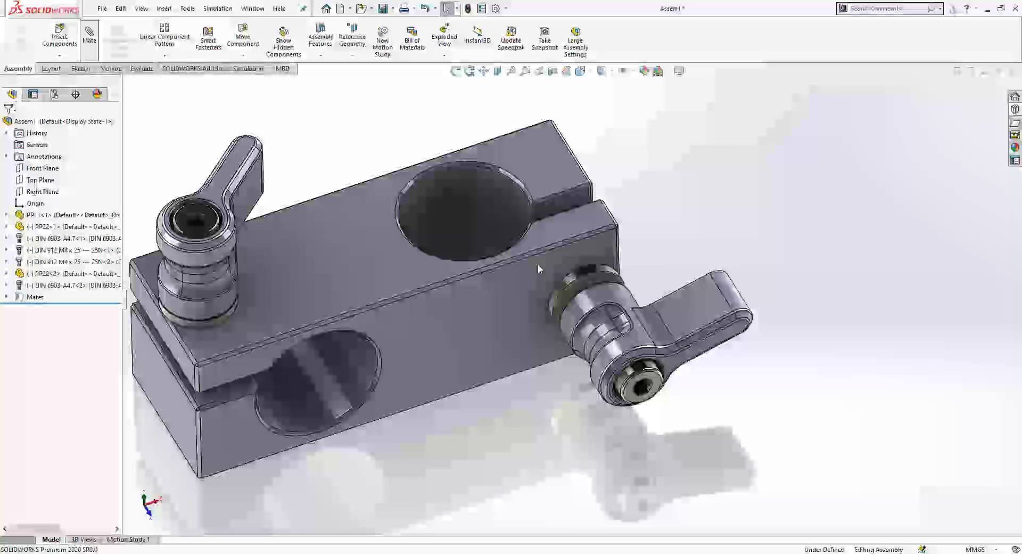
pyautogui.click(587, 279)
pyautogui.moveTo(593, 279); pyautogui.dragTo(434, 321, button='middle')
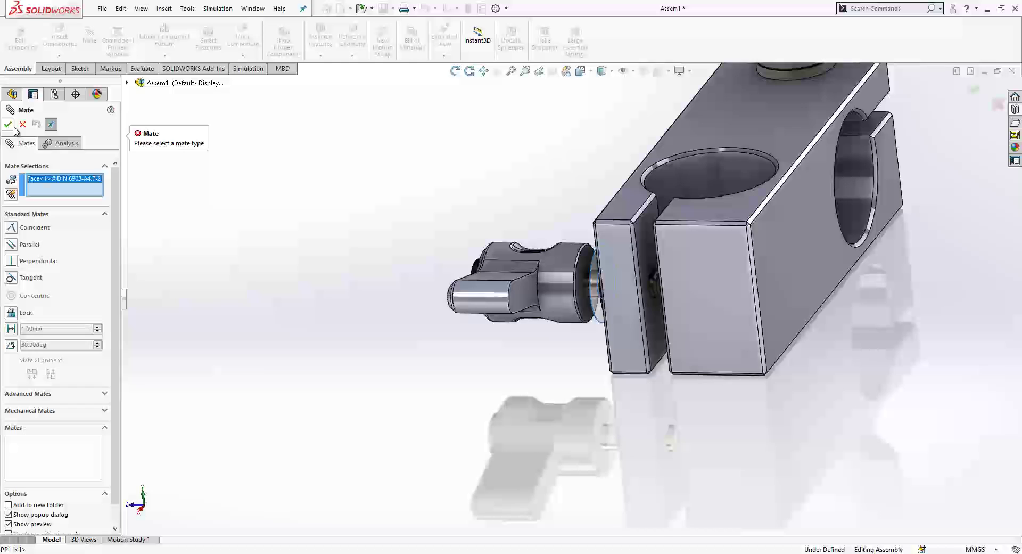
pyautogui.click(22, 125)
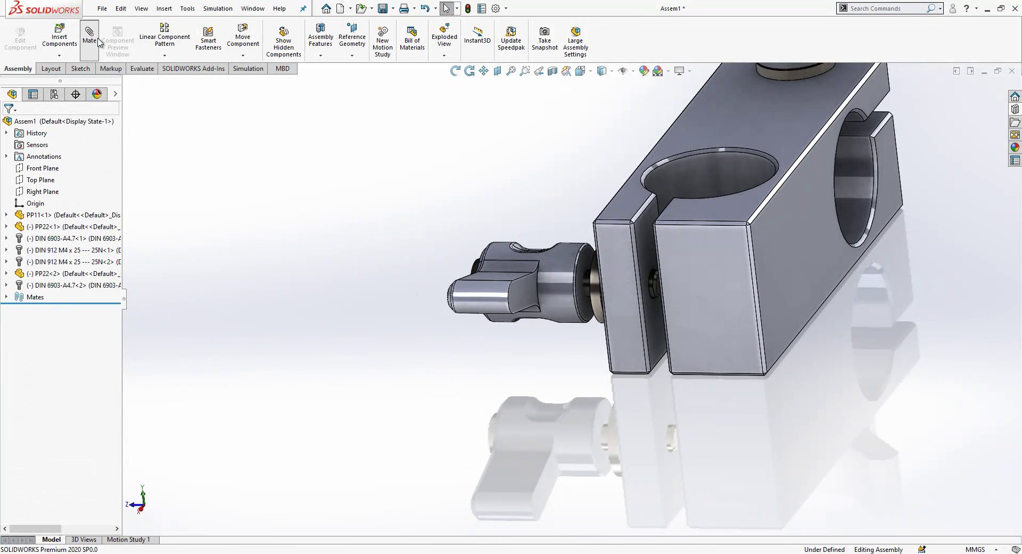
pyautogui.scroll(5, 584, 257)
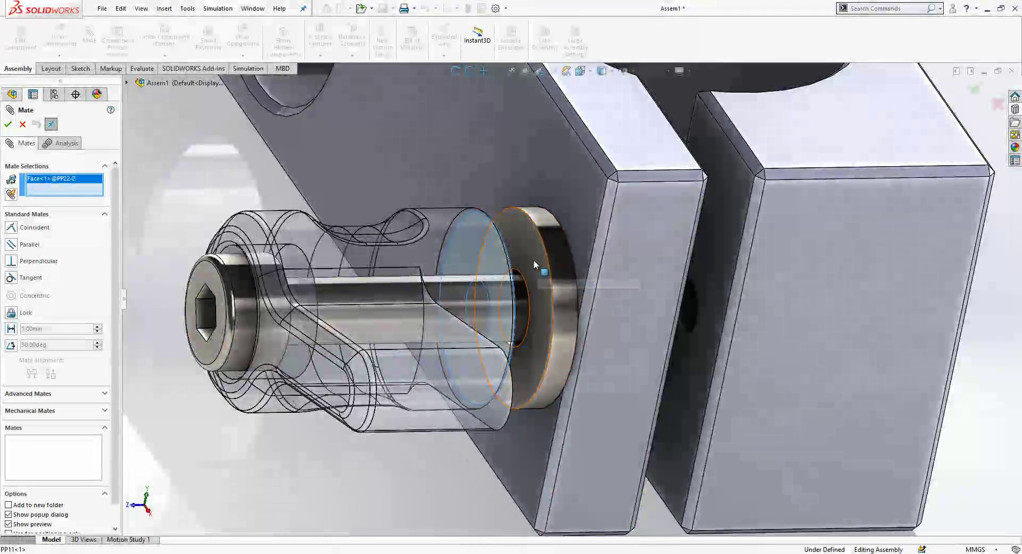
pyautogui.click(533, 255)
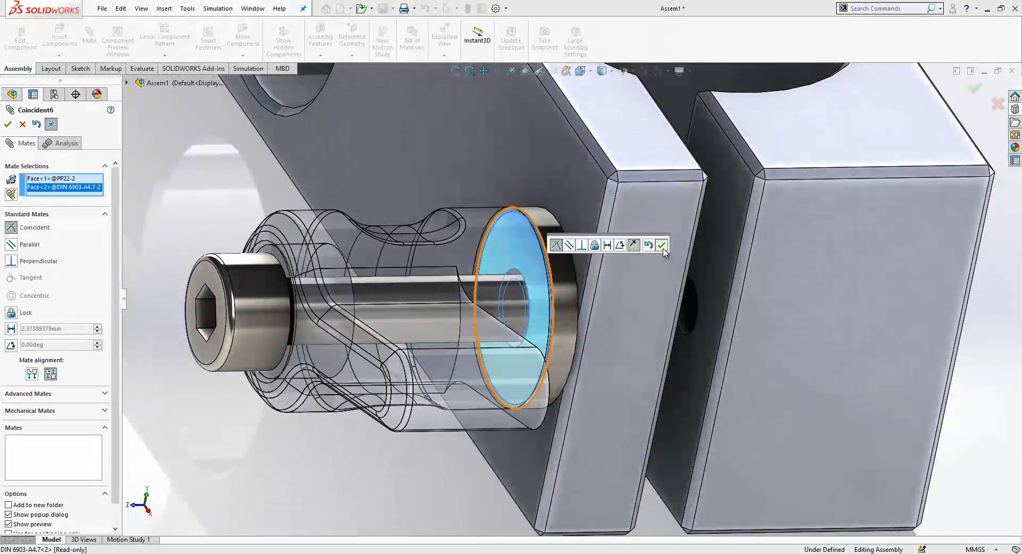
pyautogui.click(659, 241)
# Step: Seat the screw head's circular edge on the knob's counterbore face with a coincident mate
pyautogui.click(298, 261)
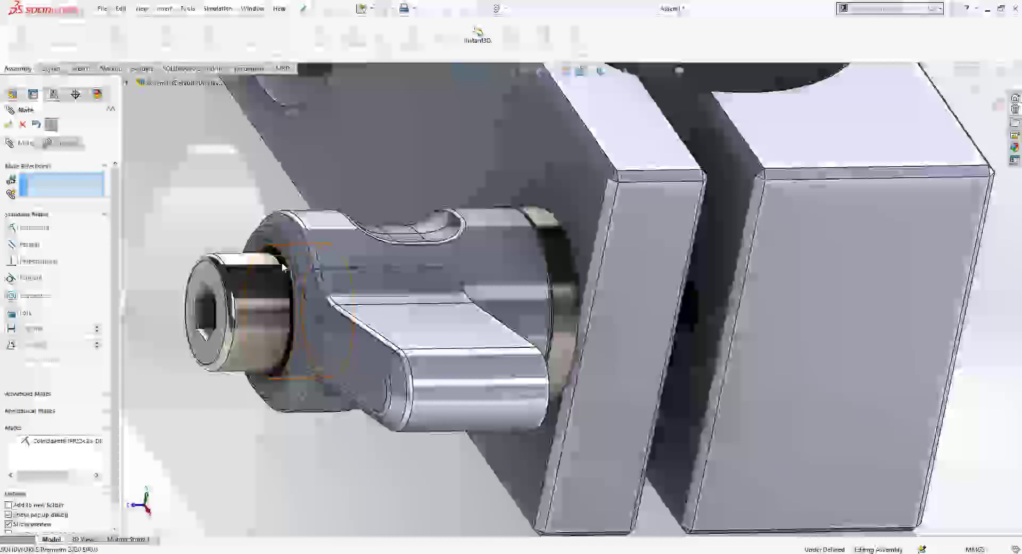
pyautogui.moveTo(283, 263); pyautogui.dragTo(343, 268, button='middle')
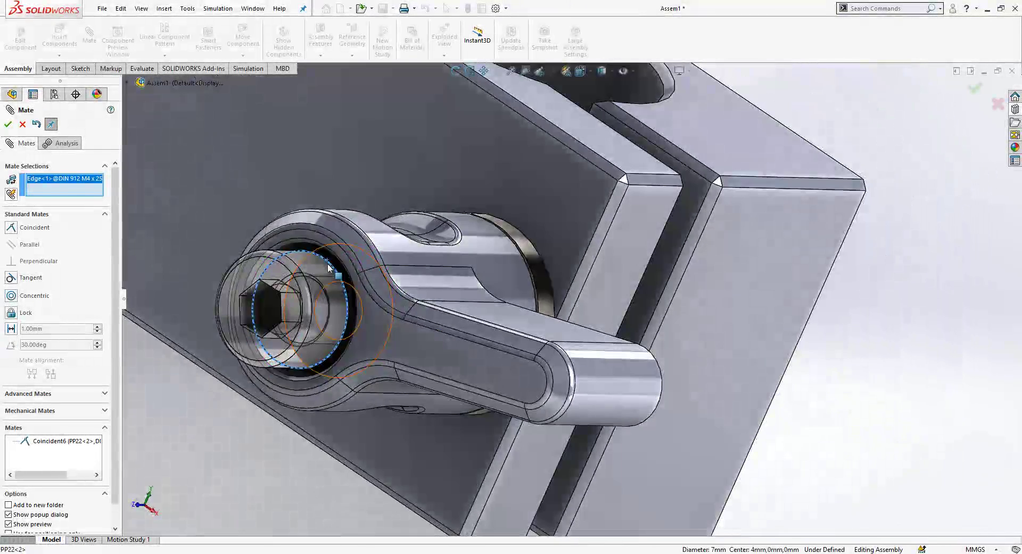
pyautogui.click(344, 269)
pyautogui.click(315, 251)
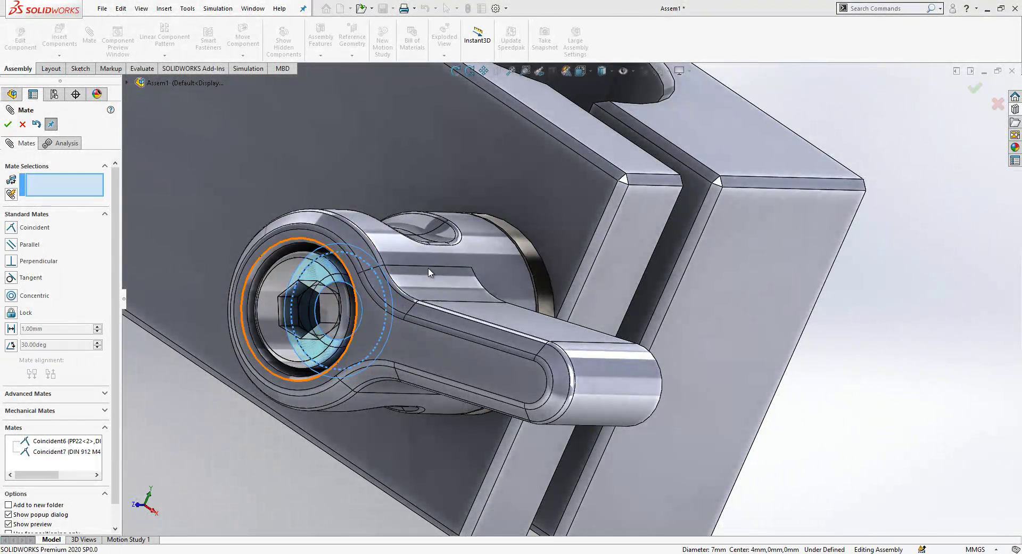
pyautogui.scroll(5, 545, 260)
pyautogui.moveTo(545, 259); pyautogui.dragTo(753, 320, button='middle')
pyautogui.scroll(-5, 519, 261)
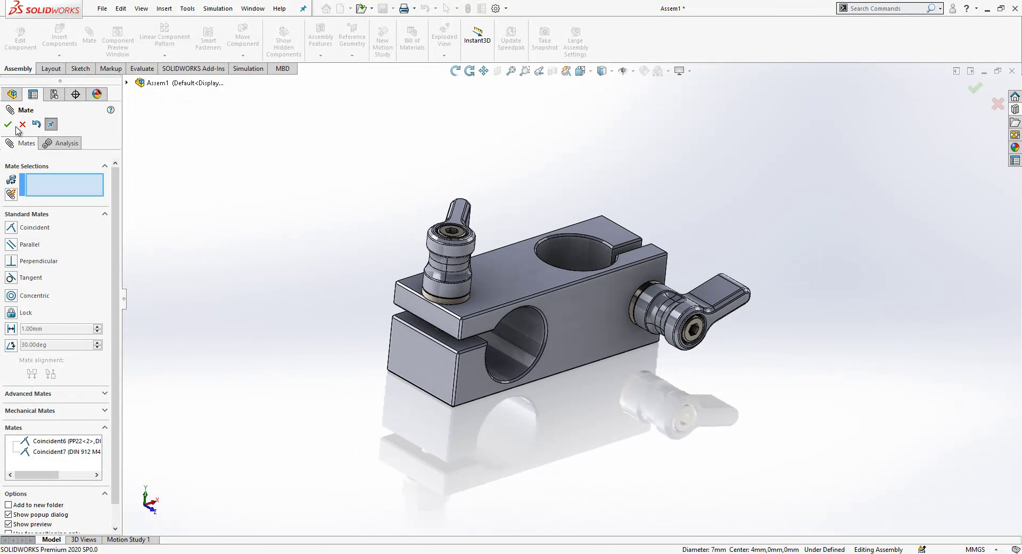
# Step: Close the mate tool and swing both knob handles into rough position
pyautogui.press('Return')
pyautogui.press('Escape')
pyautogui.moveTo(700, 288); pyautogui.dragTo(499, 229)
pyautogui.moveTo(499, 229)
pyautogui.mouseDown(button='middle')
pyautogui.moveTo(580, 252)
pyautogui.moveTo(493, 239)
pyautogui.mouseUp(button='middle')
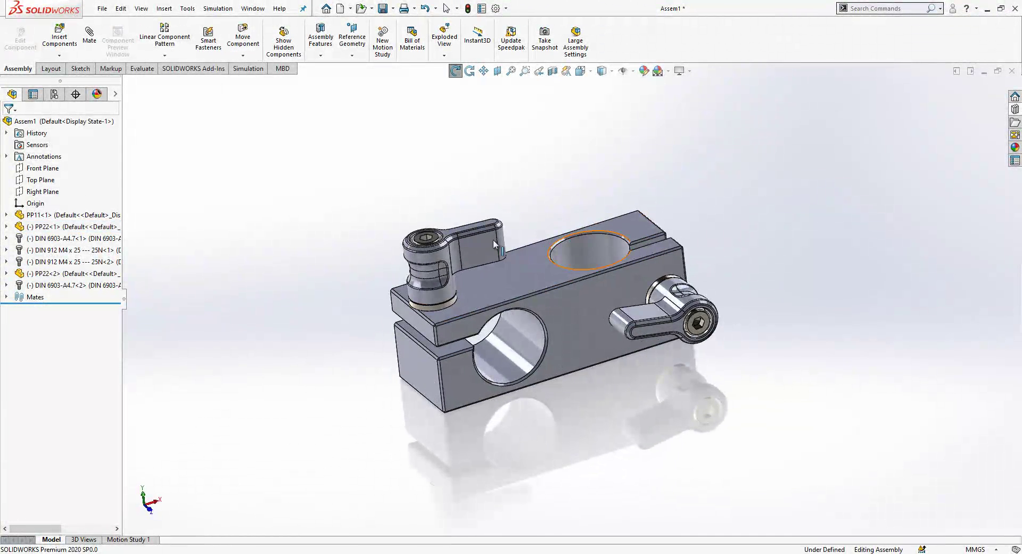
# Step: Attempt a mate between the first handgrip's top plane and a block face, then cancel it
pyautogui.click(484, 247)
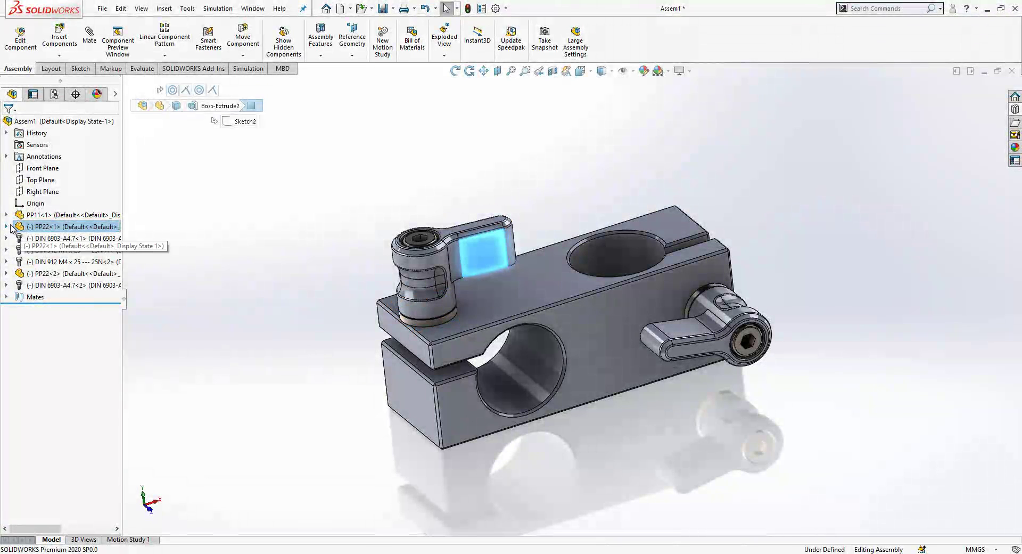
pyautogui.click(6, 226)
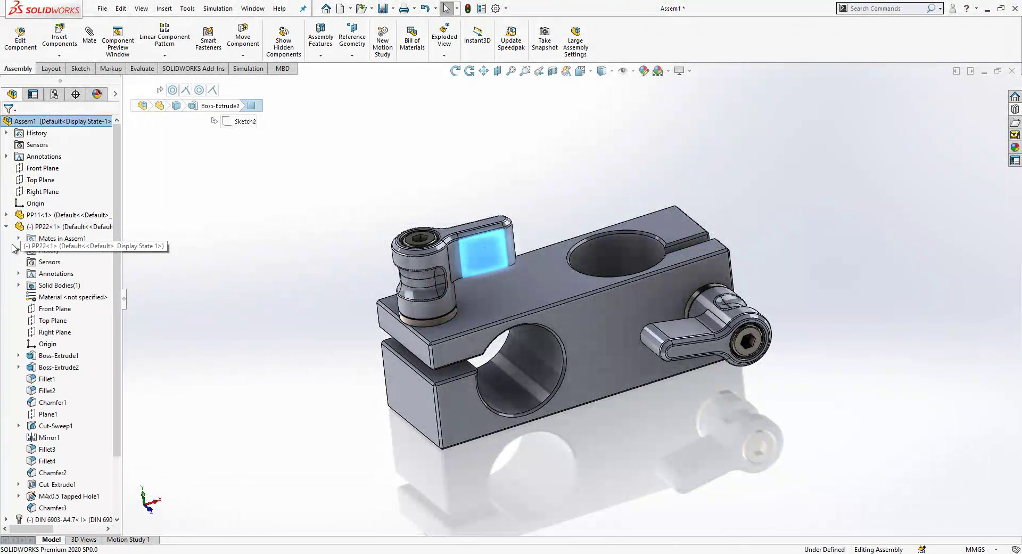
pyautogui.click(48, 320)
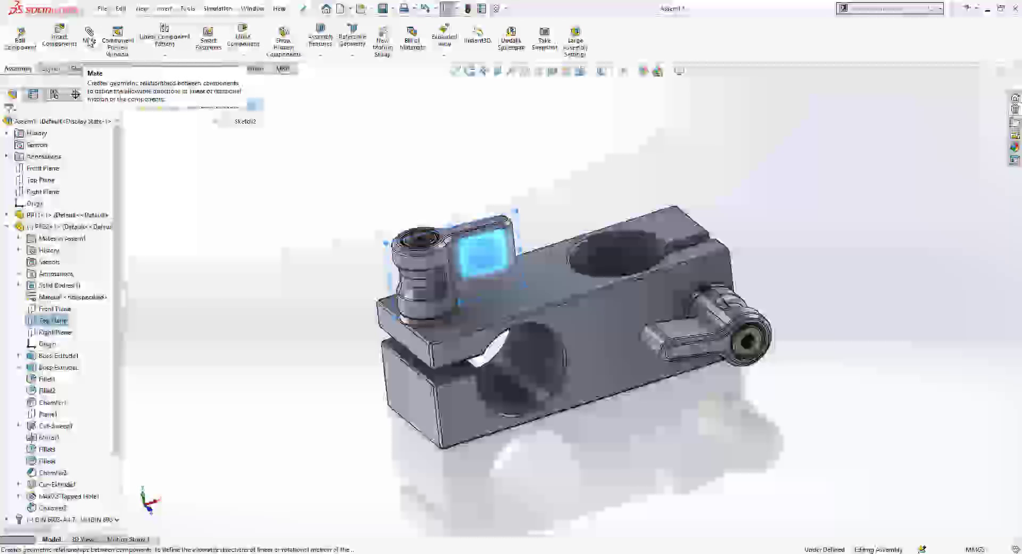
pyautogui.click(89, 41)
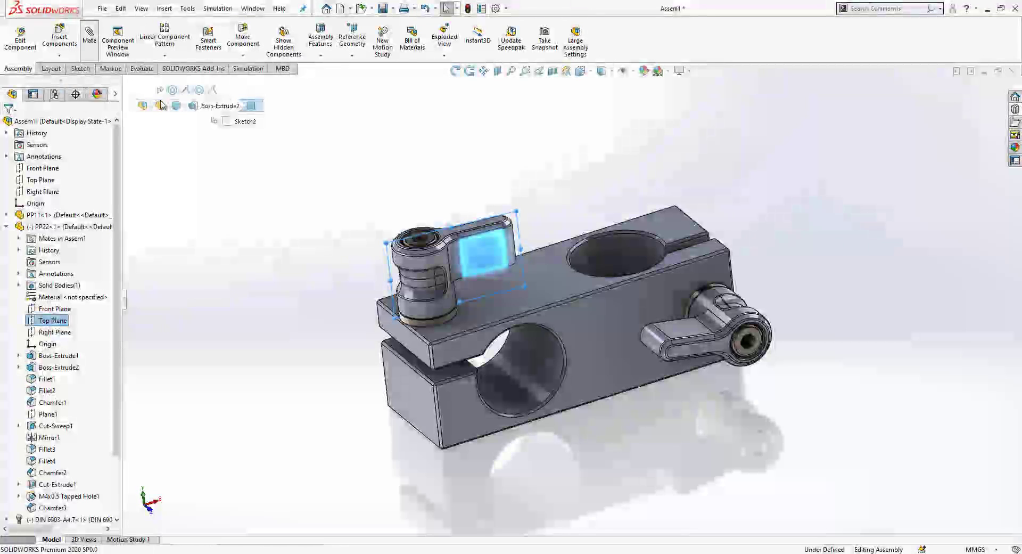
pyautogui.click(452, 350)
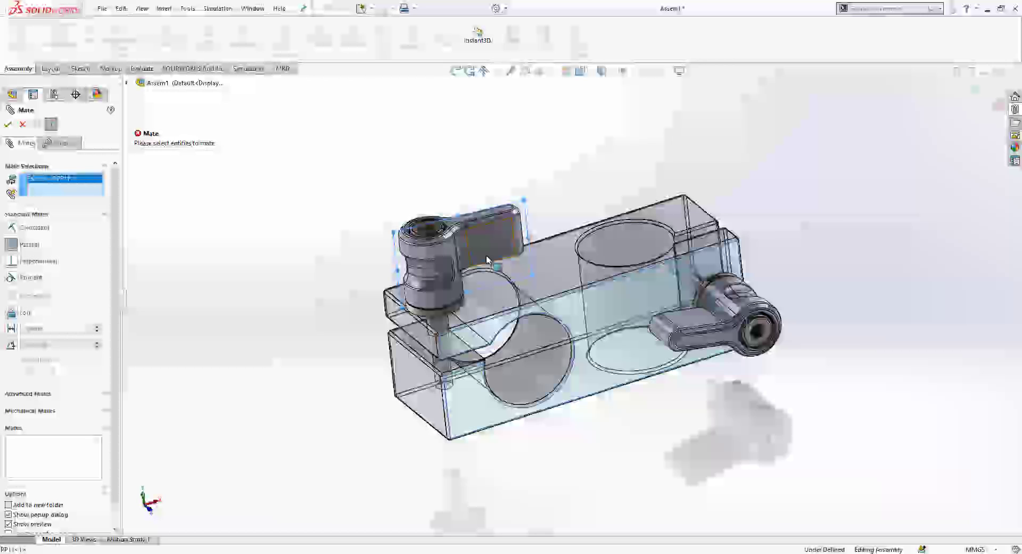
pyautogui.click(574, 312)
pyautogui.click(574, 312)
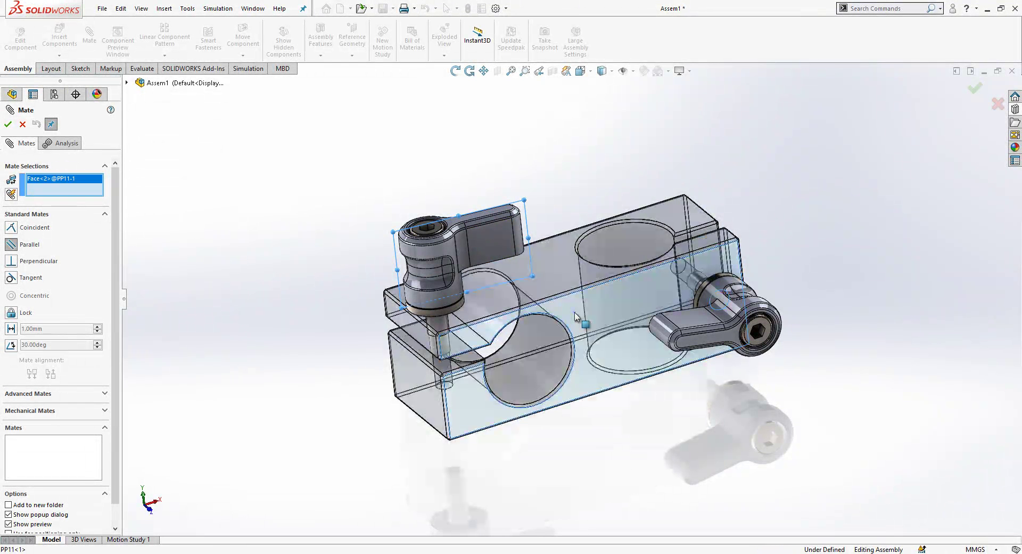
pyautogui.press('Escape')
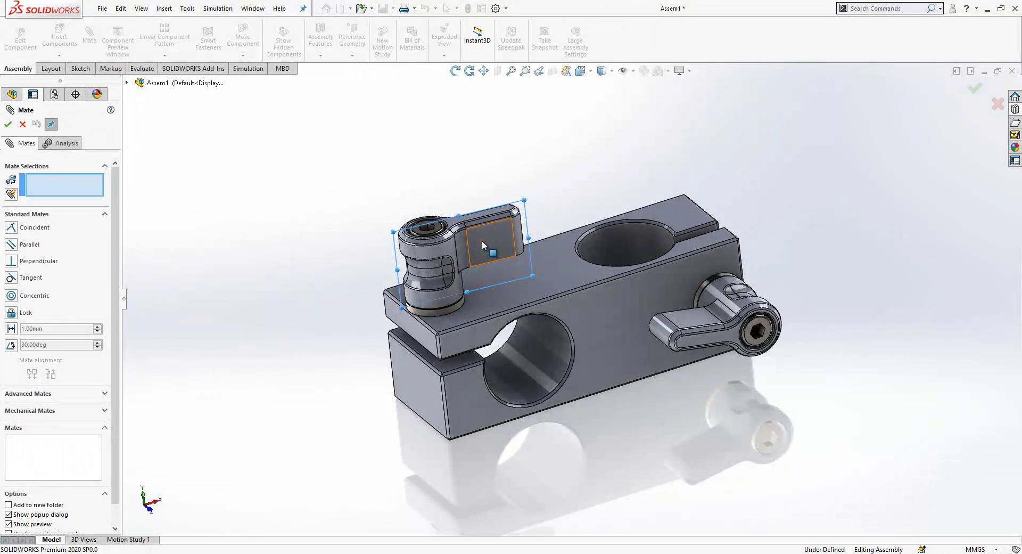
pyautogui.scroll(-2, 592, 289)
pyautogui.press('Escape')
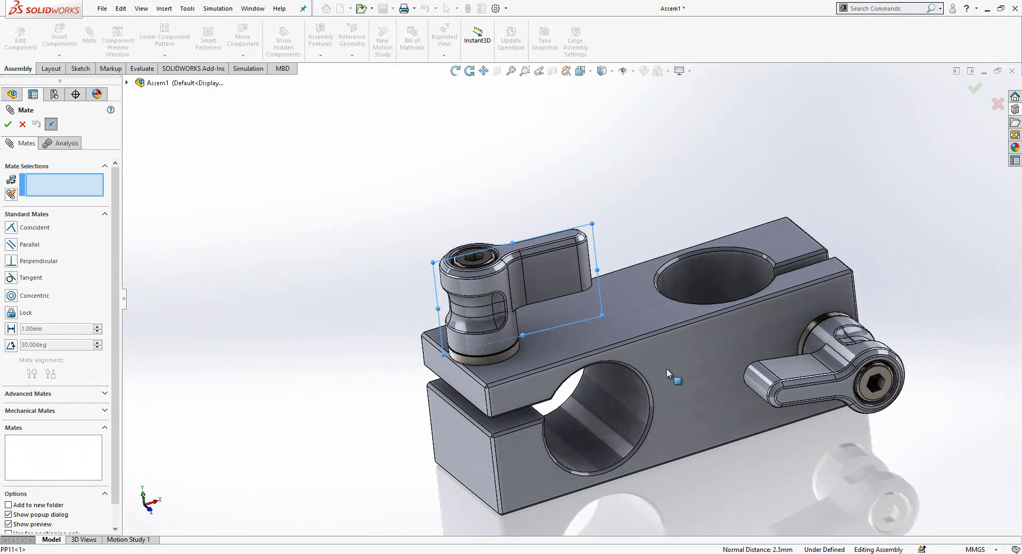
pyautogui.click(22, 125)
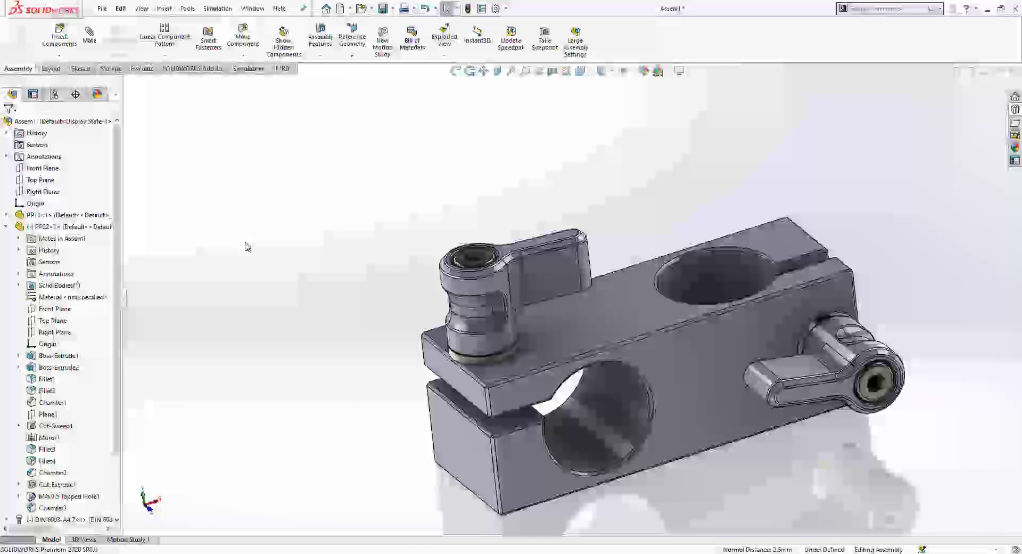
pyautogui.click(7, 227)
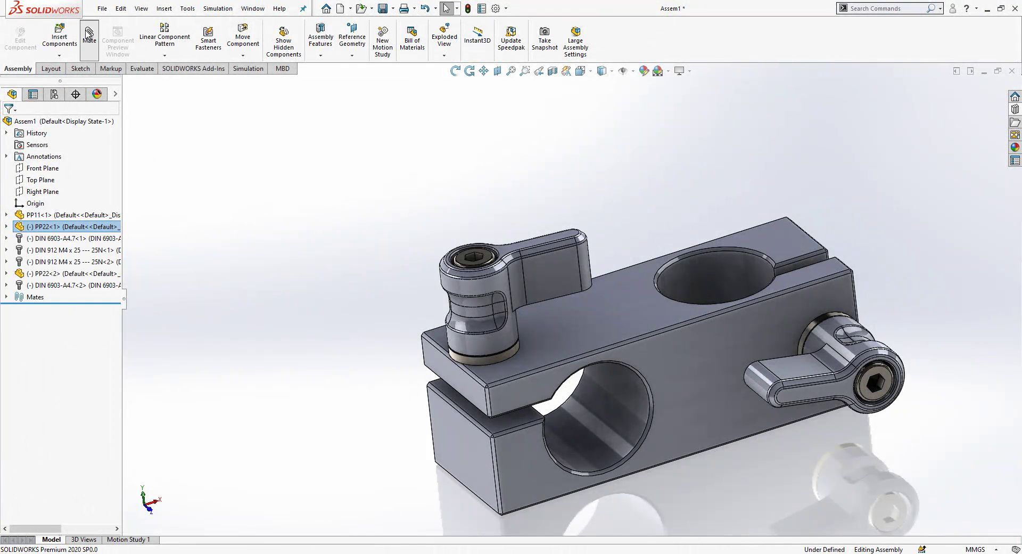
# Step: Add parallel mates: first handgrip to the block's front face, second handgrip to its top face
pyautogui.click(563, 278)
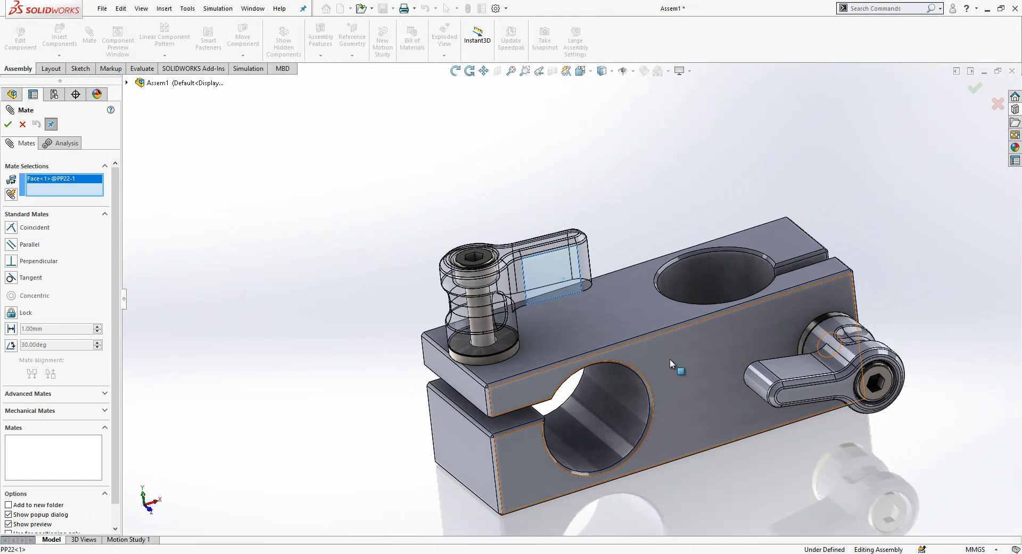
pyautogui.click(670, 359)
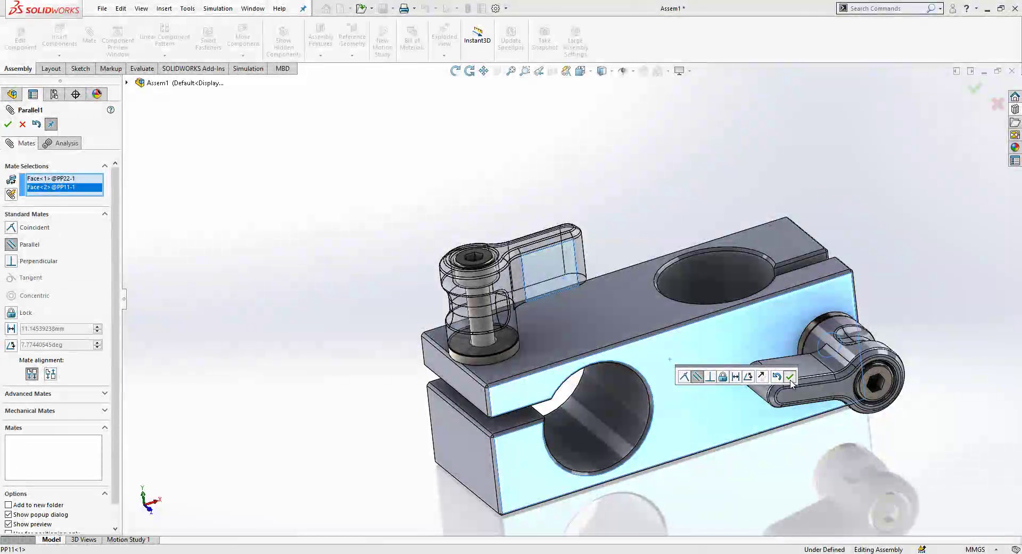
pyautogui.click(684, 377)
pyautogui.click(795, 365)
pyautogui.click(676, 313)
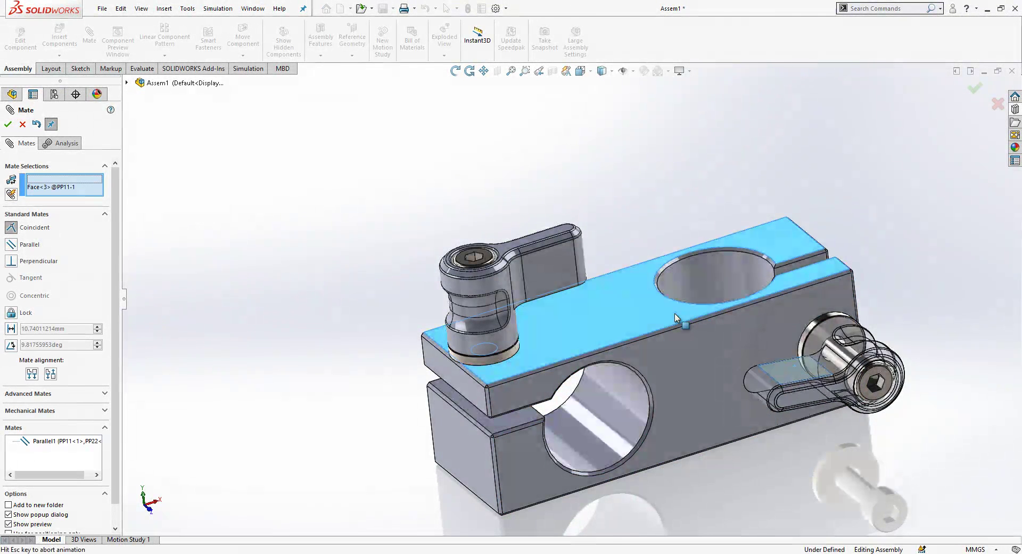
pyautogui.click(815, 334)
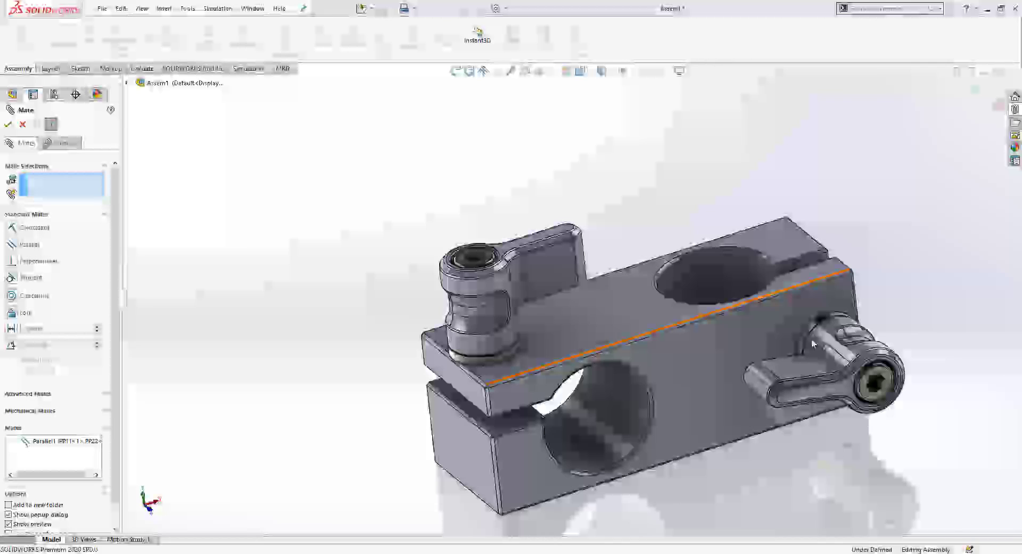
pyautogui.click(645, 310)
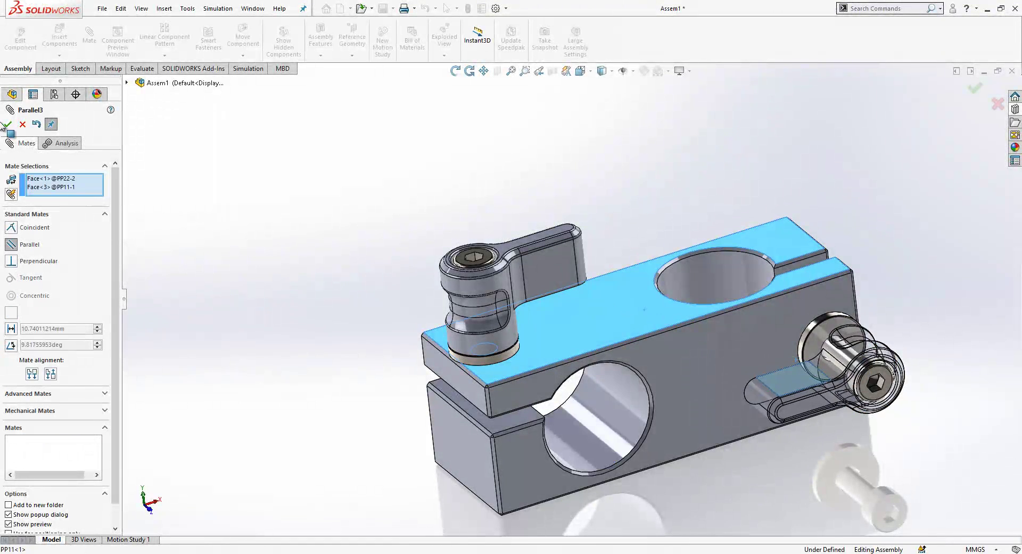
pyautogui.click(7, 126)
pyautogui.click(7, 125)
pyautogui.moveTo(308, 206); pyautogui.dragTo(799, 250, button='middle')
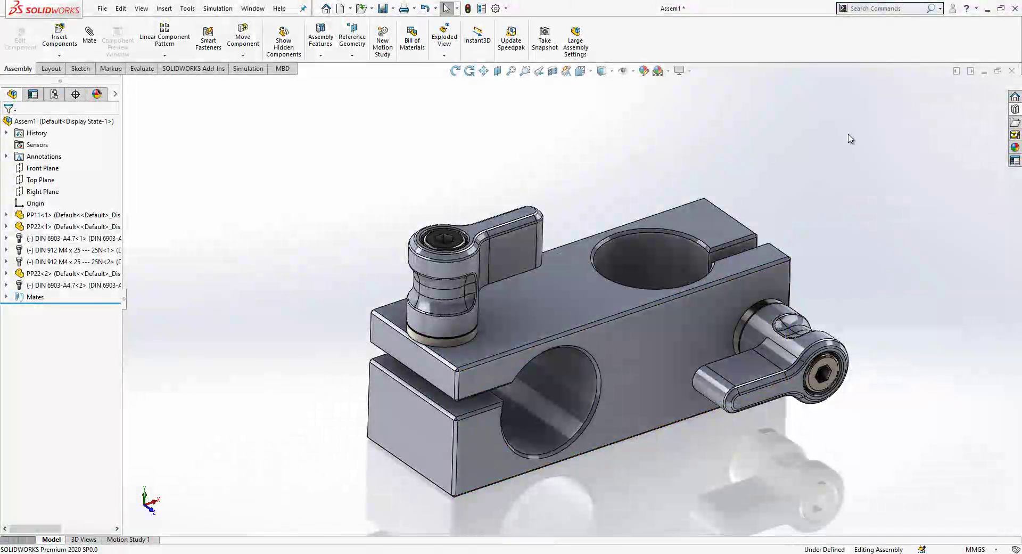
# Step: Apply the black plastic appearance to the whole clamp block component
pyautogui.click(1015, 147)
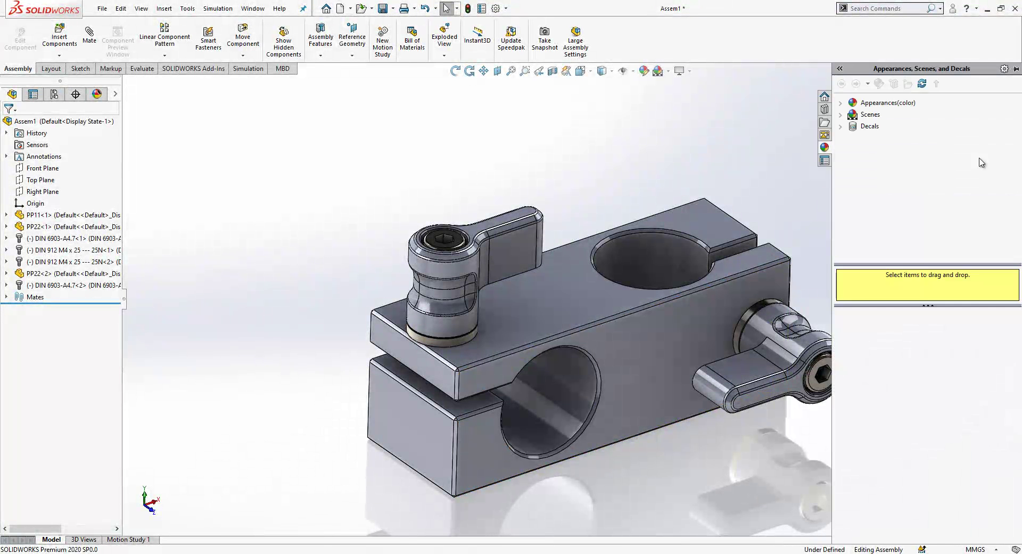
pyautogui.click(842, 115)
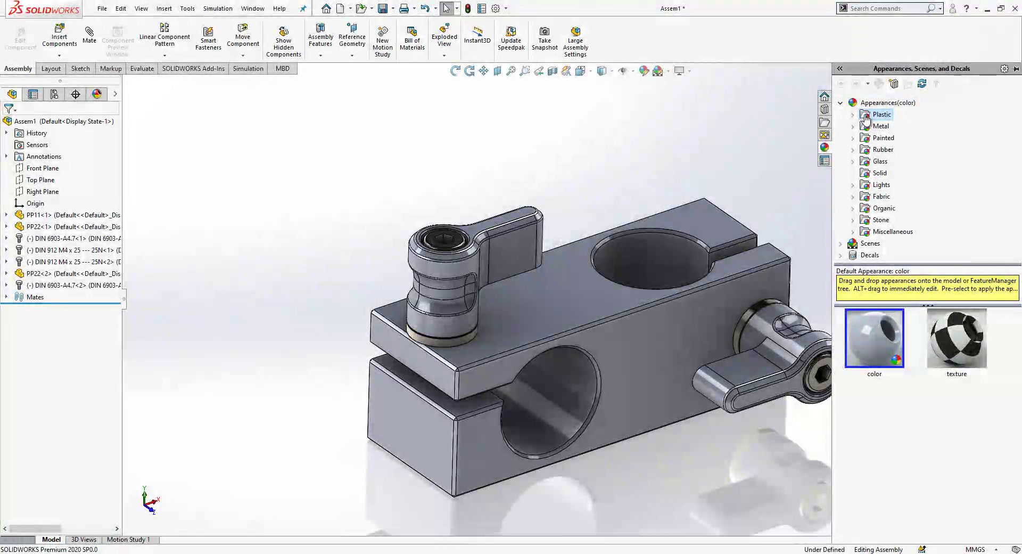
pyautogui.click(855, 116)
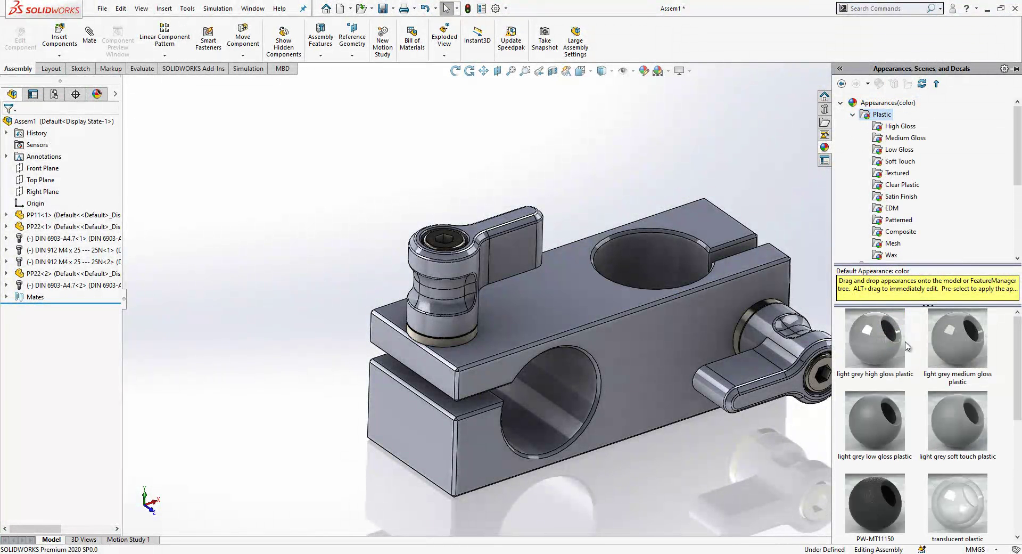
pyautogui.moveTo(874, 509); pyautogui.dragTo(649, 287)
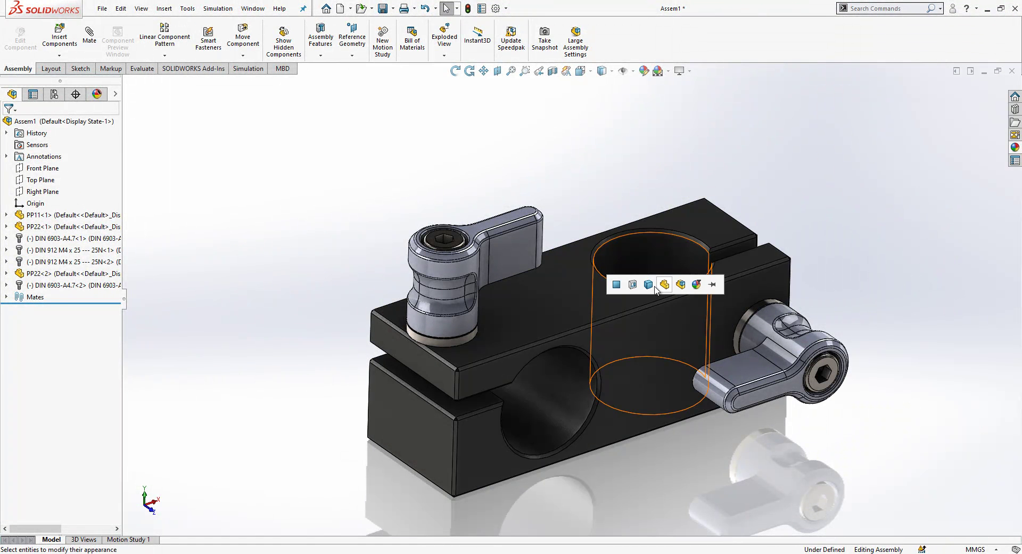
pyautogui.click(661, 286)
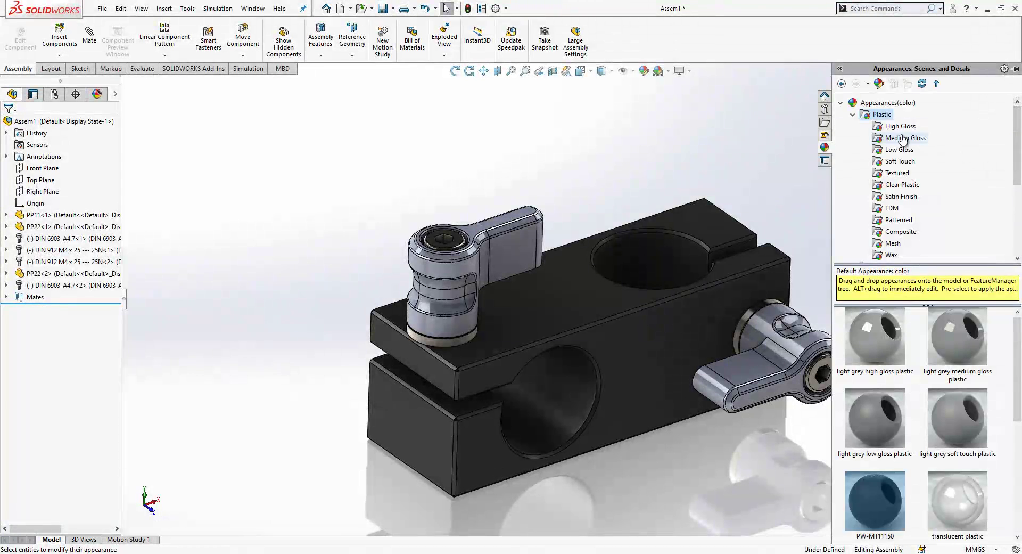
# Step: Apply blue high gloss plastic to the handgrips
pyautogui.click(899, 126)
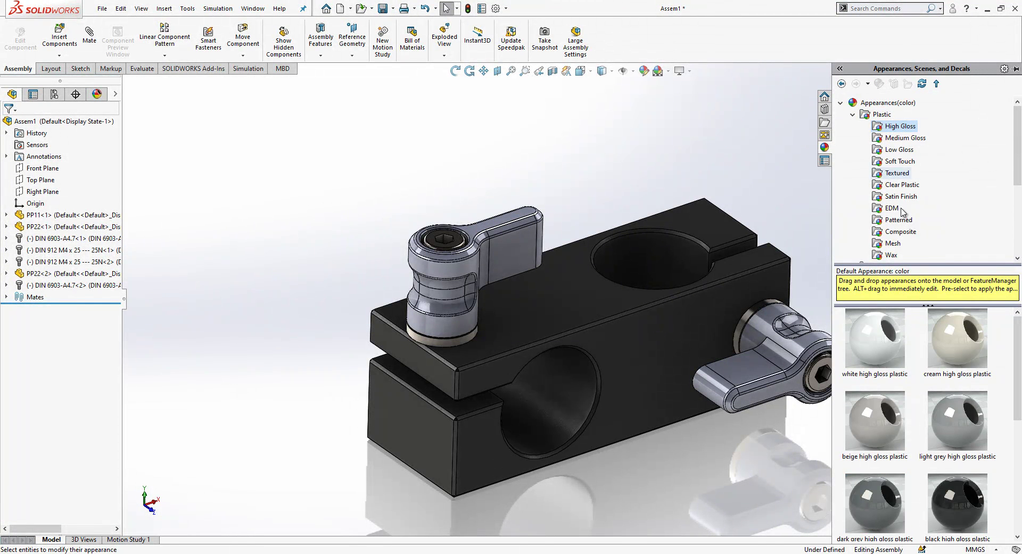
pyautogui.scroll(-5, 962, 429)
pyautogui.moveTo(878, 486); pyautogui.dragTo(475, 256)
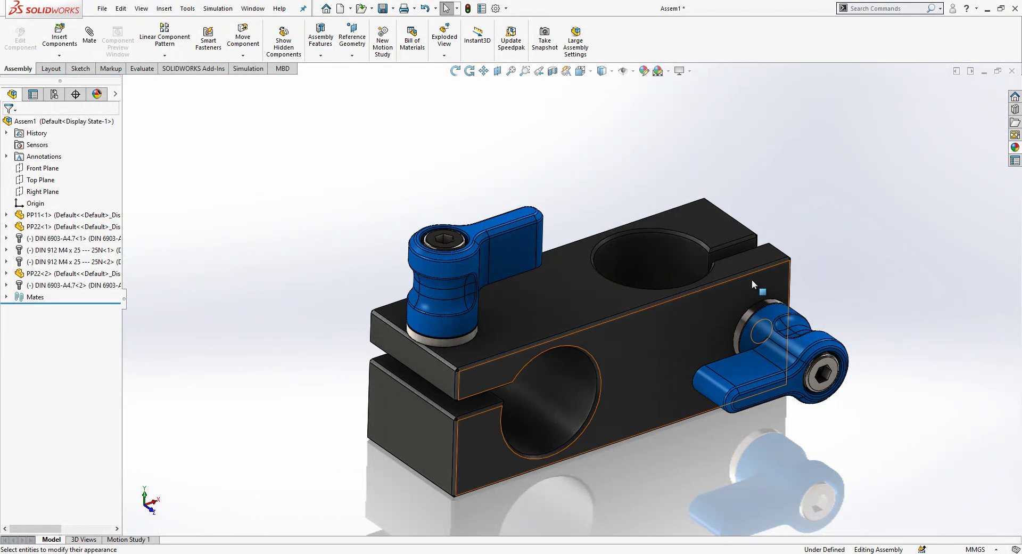
pyautogui.moveTo(752, 279)
pyautogui.mouseDown(button='middle')
pyautogui.moveTo(718, 226)
pyautogui.moveTo(743, 278)
pyautogui.mouseUp(button='middle')
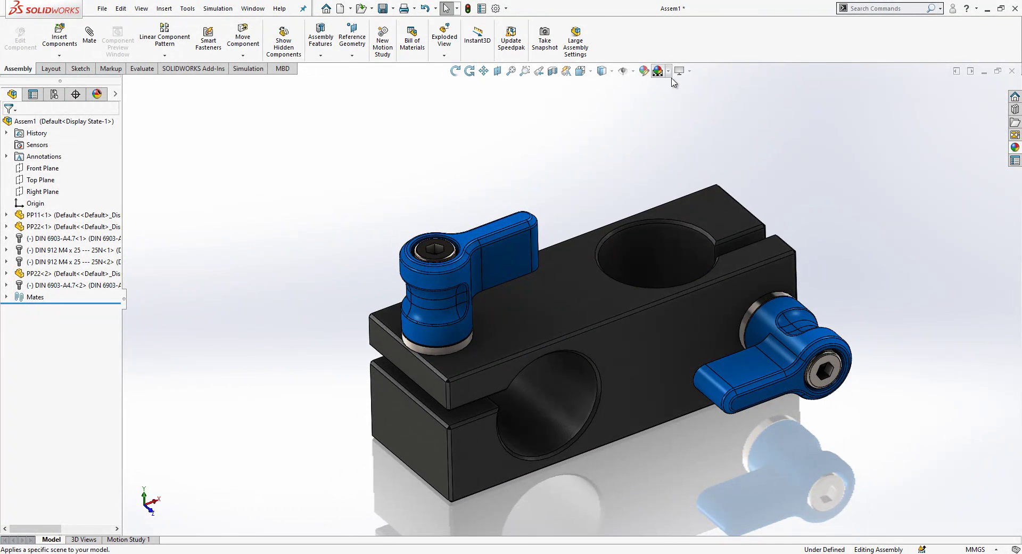
pyautogui.click(668, 71)
pyautogui.scroll(5, 732, 320)
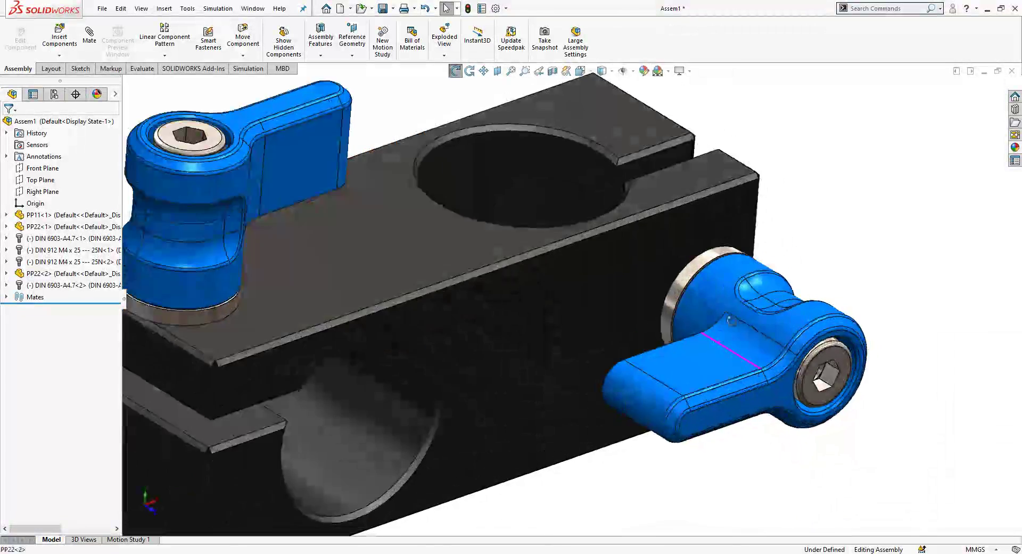
pyautogui.scroll(-5, 732, 320)
pyautogui.moveTo(506, 316); pyautogui.dragTo(405, 304, button='middle')
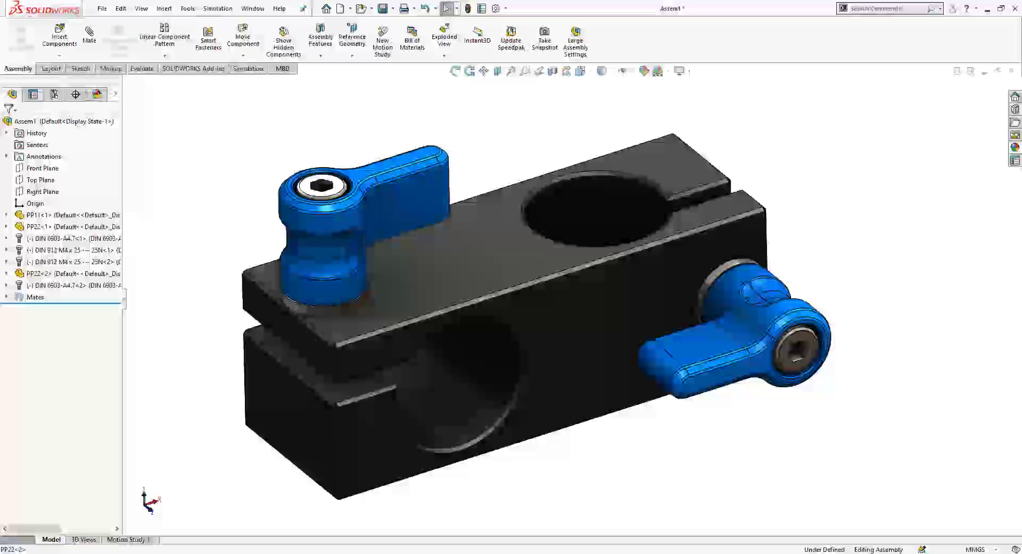